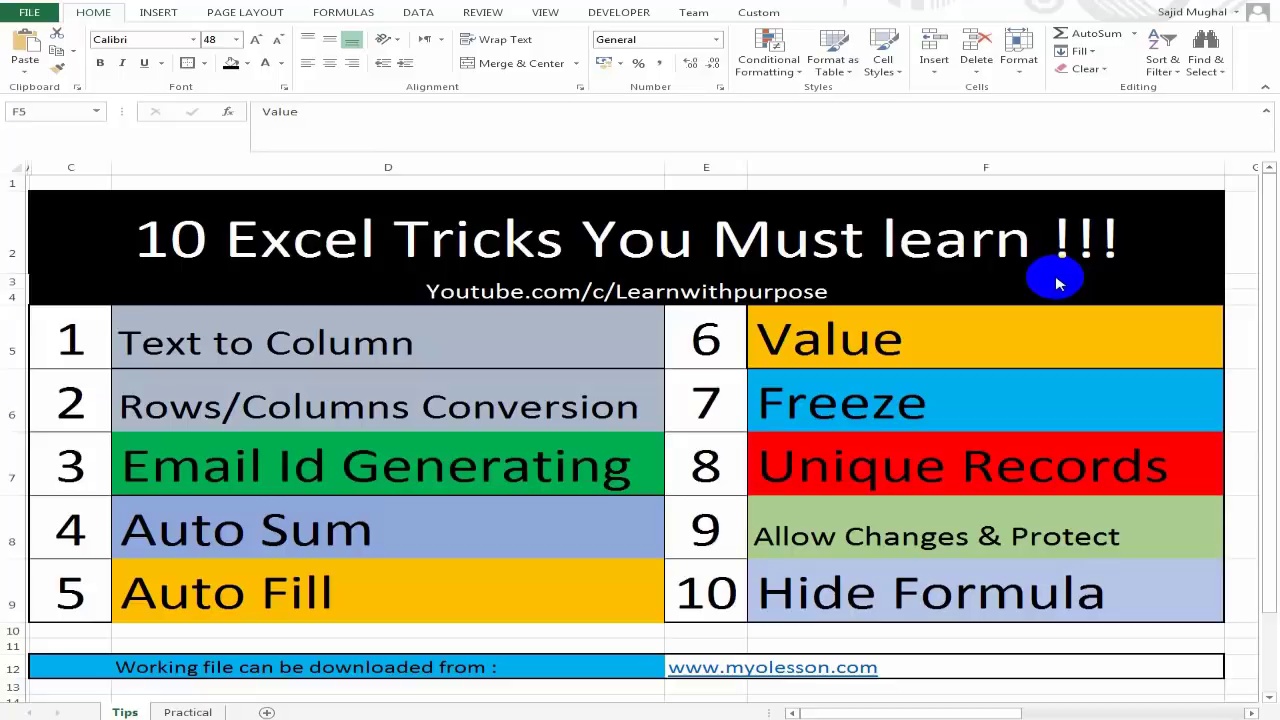
Note the Text to Column trick, then open the Practical sheet with the comma-separated lists in C1:C2.
click(560, 343)
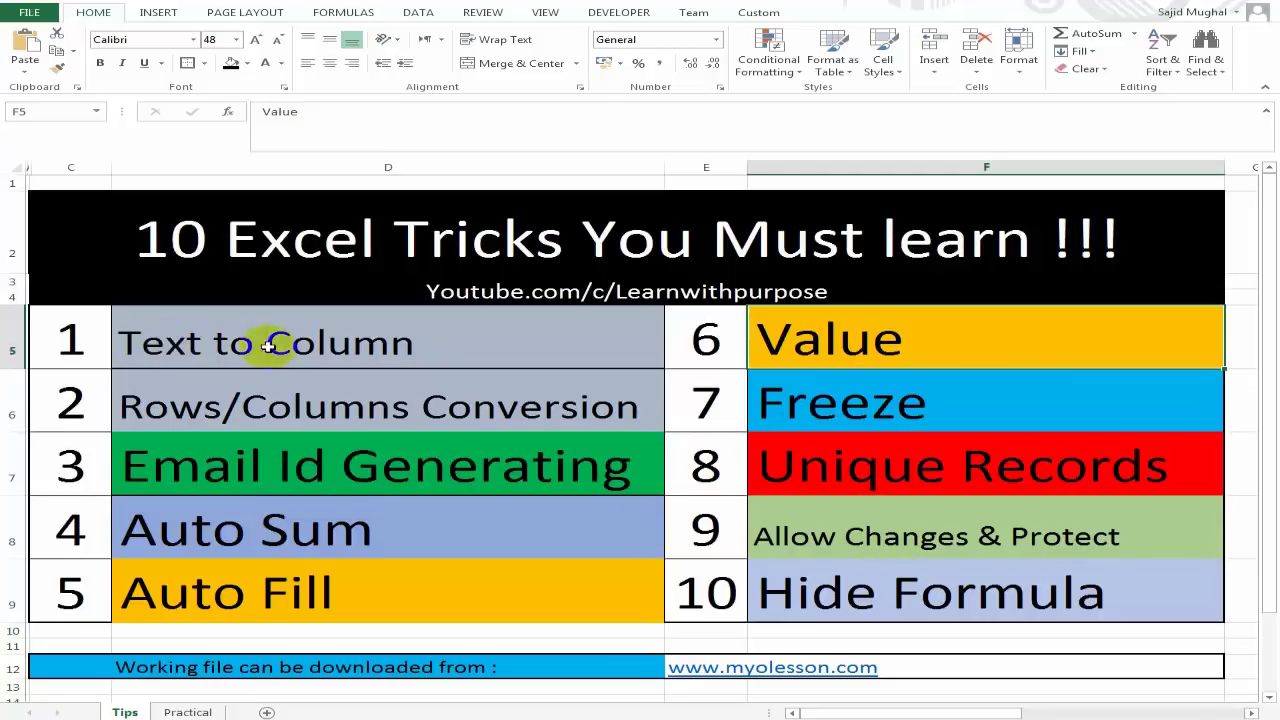
click(480, 335)
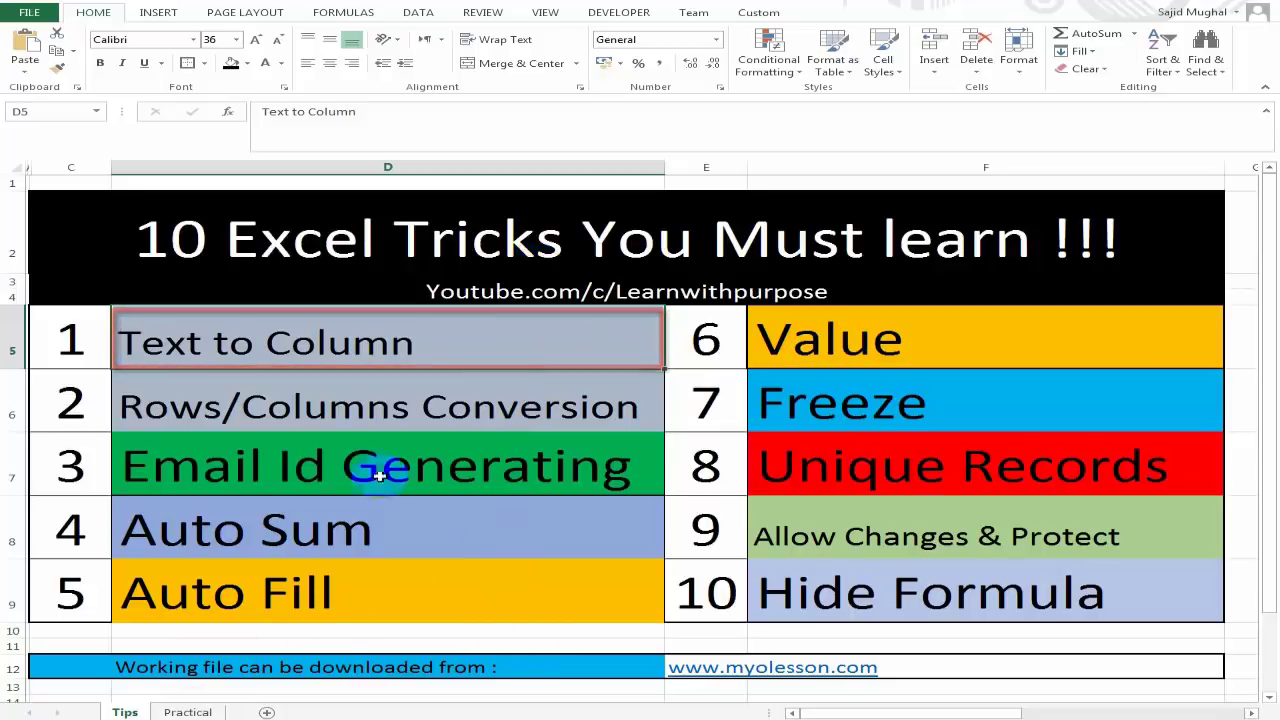
click(186, 712)
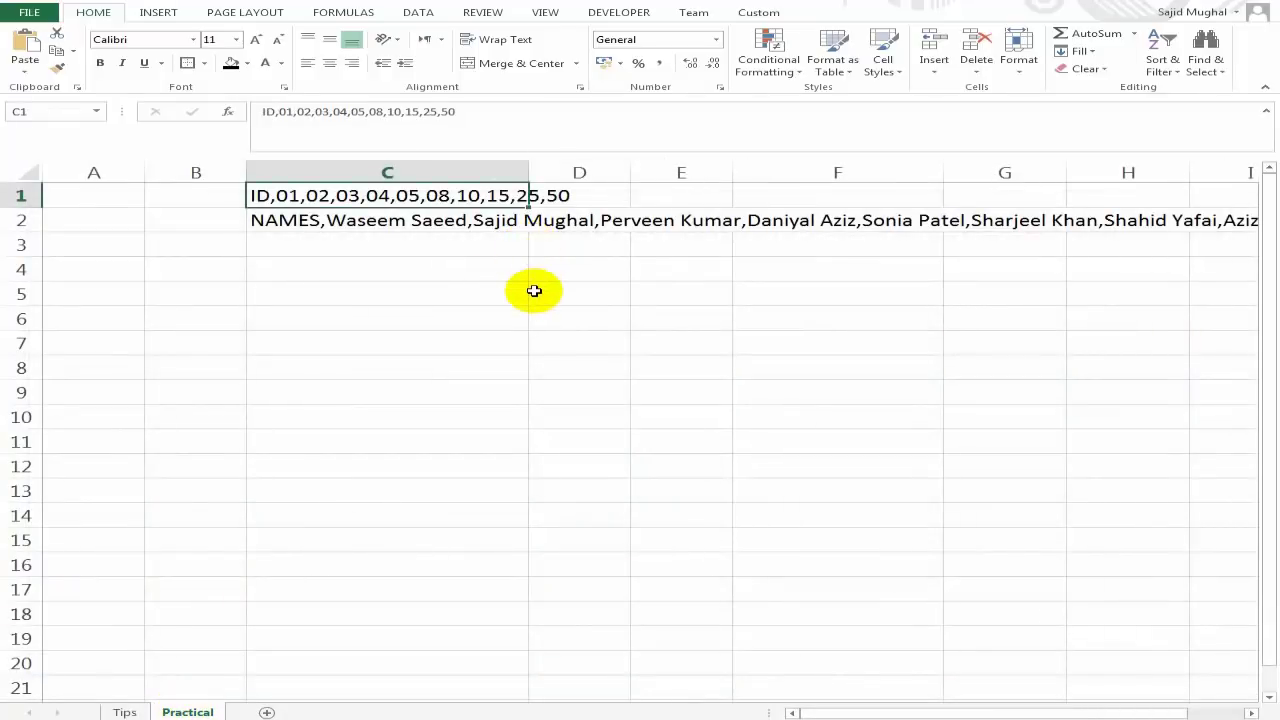
click(426, 272)
click(384, 195)
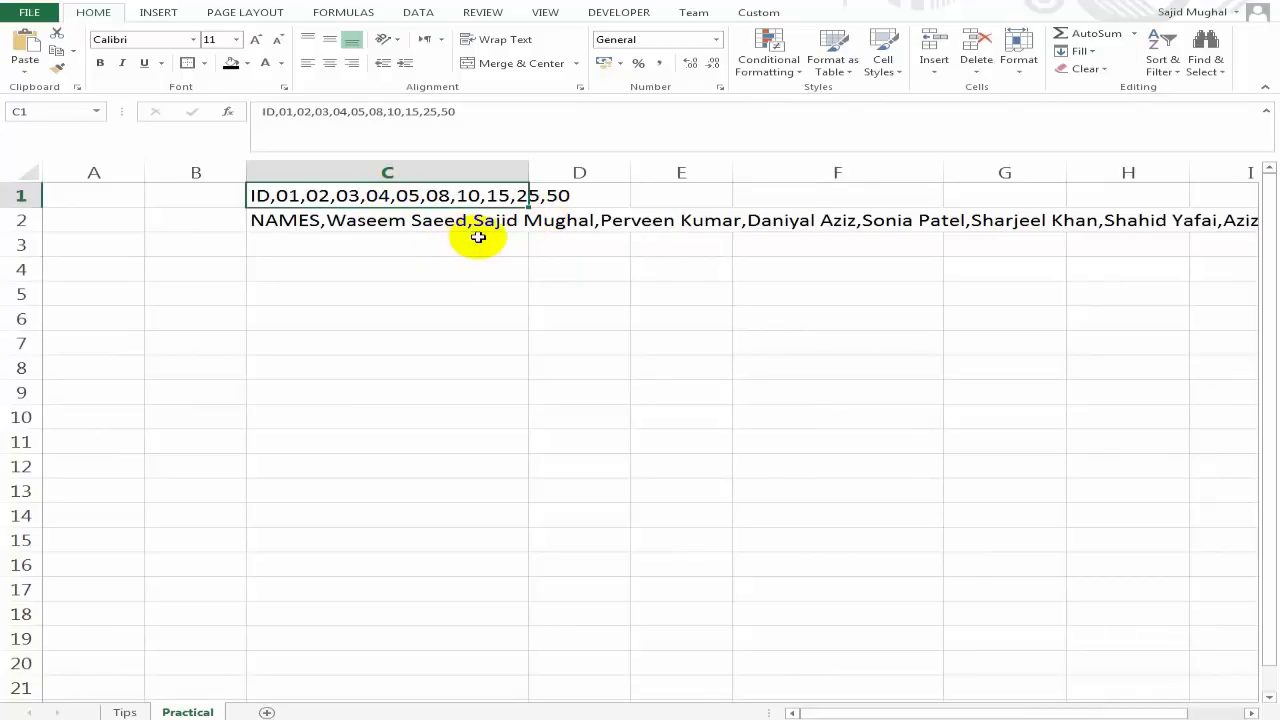
click(365, 220)
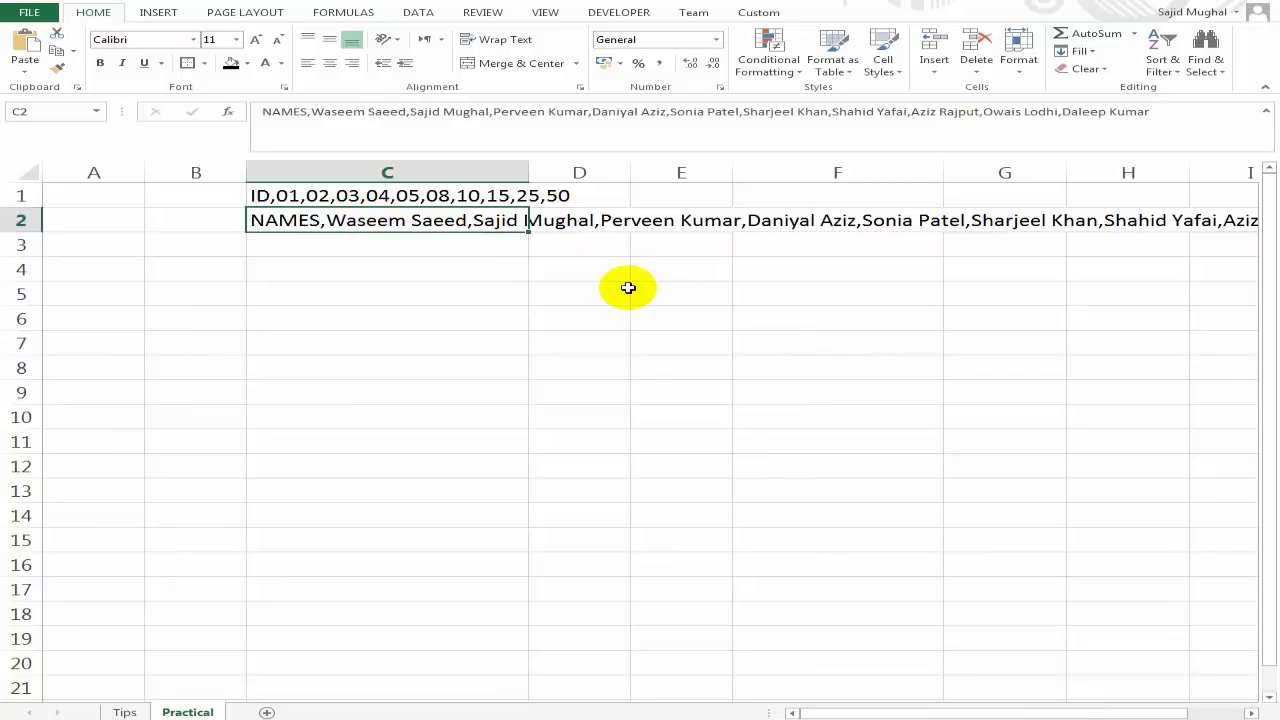
key(Up)
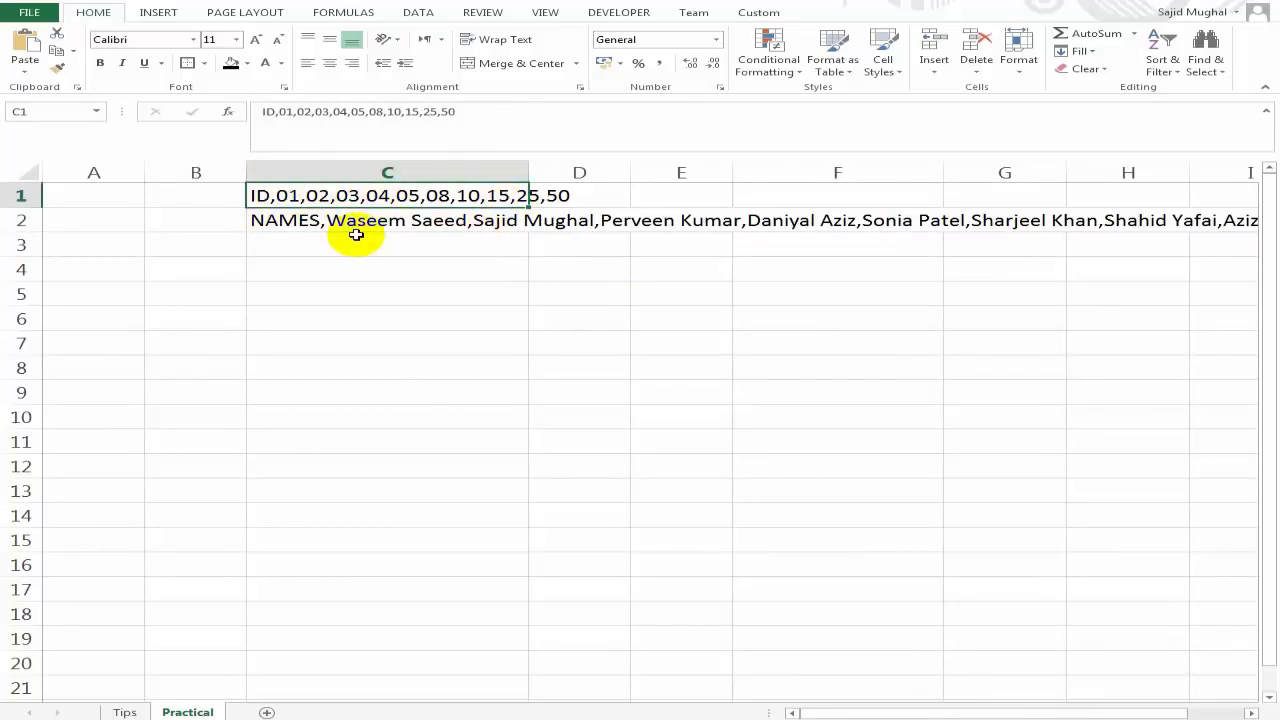
click(300, 220)
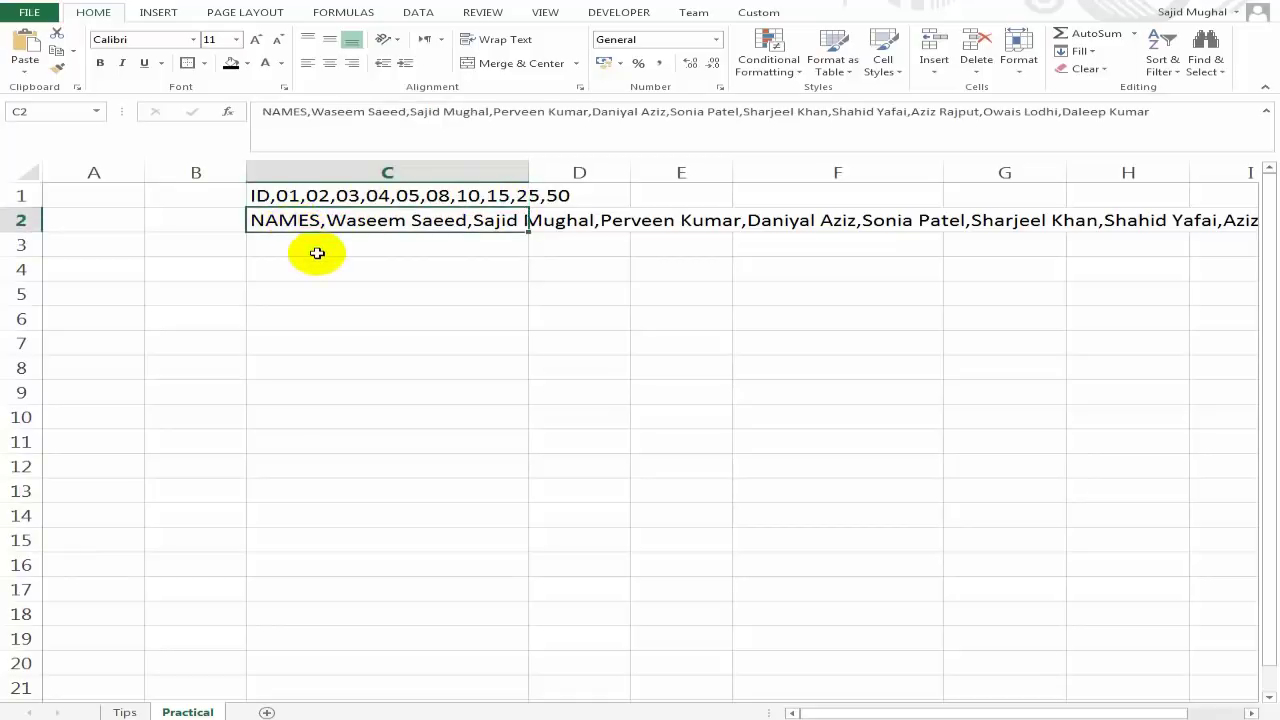
click(829, 224)
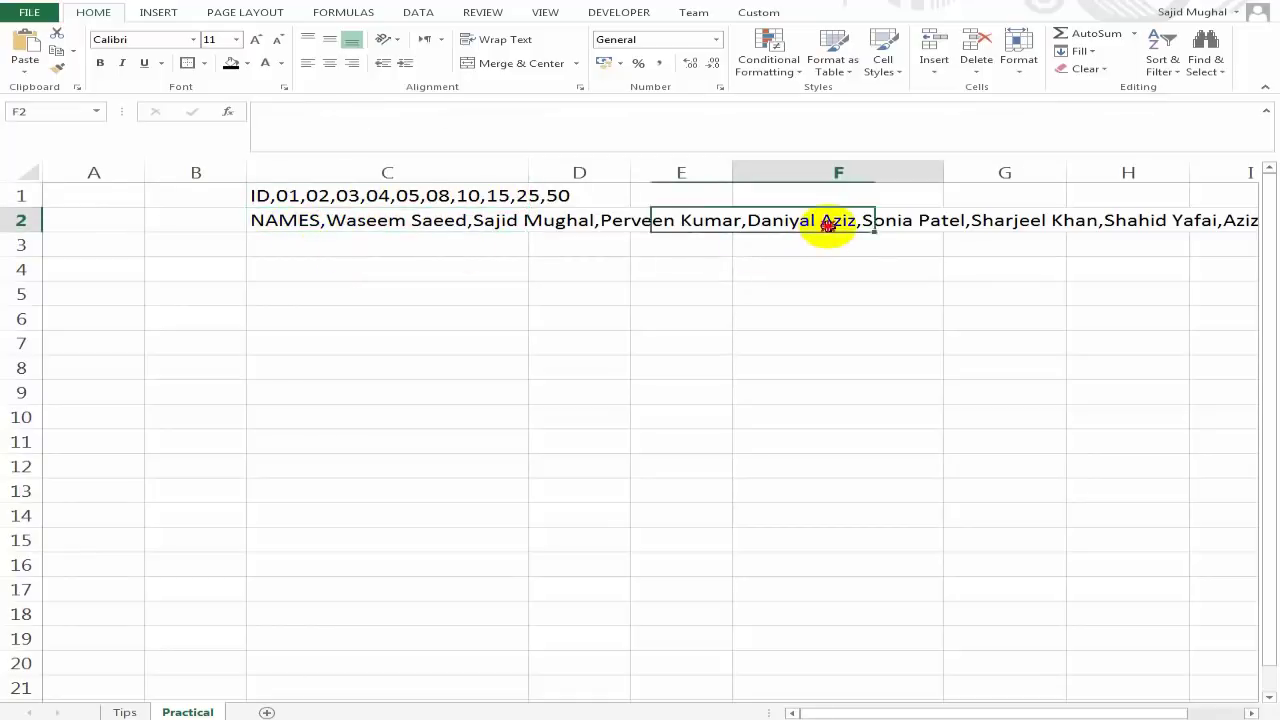
click(935, 243)
click(680, 222)
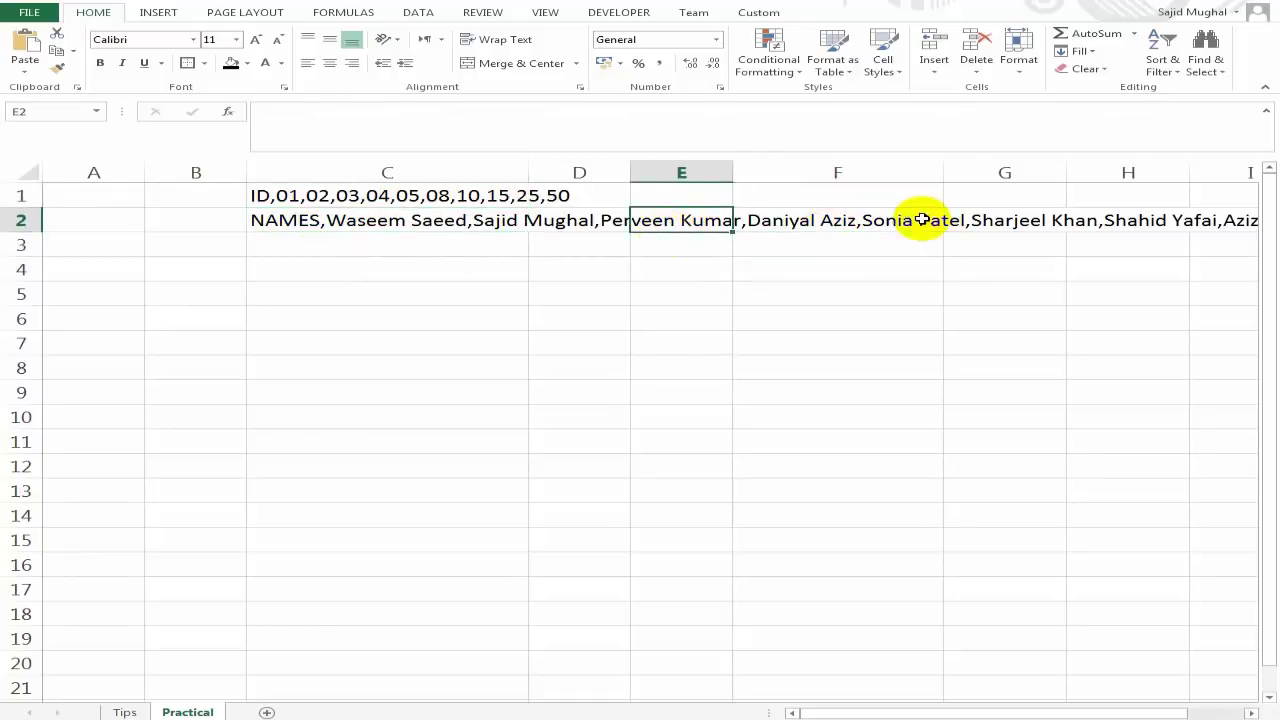
click(1012, 222)
drag(955, 714, 1050, 706)
click(748, 276)
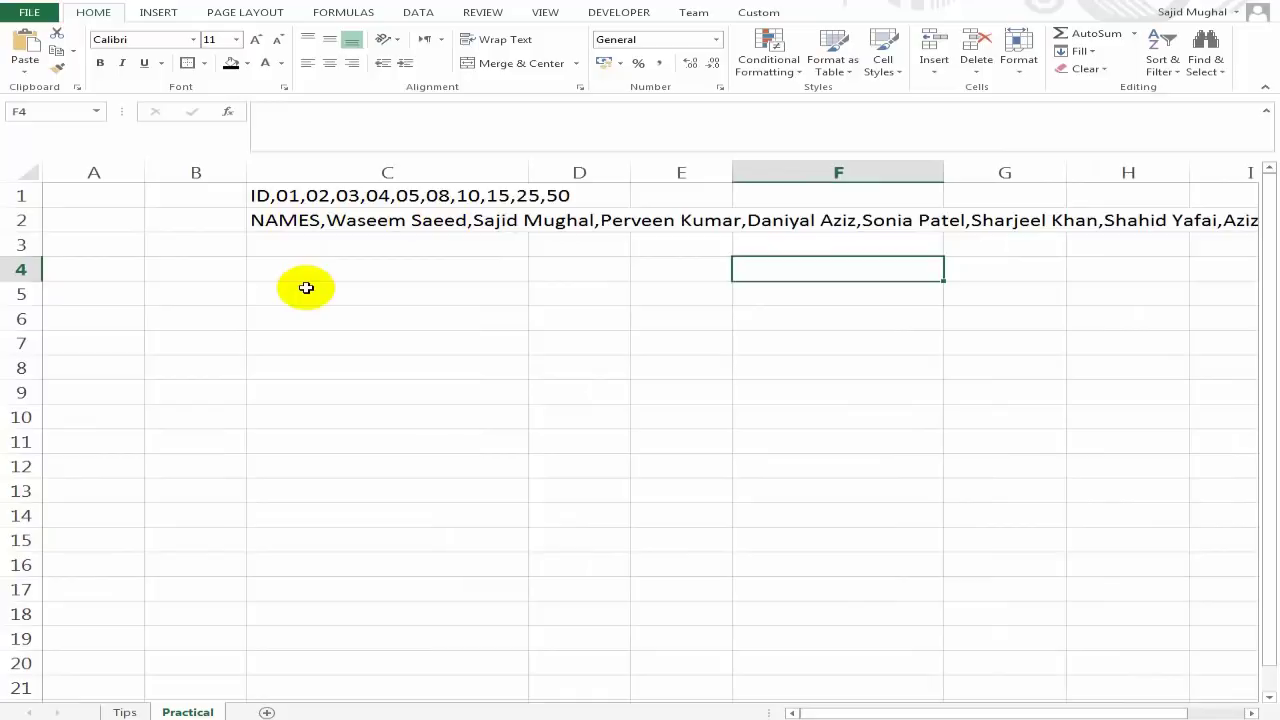
click(331, 219)
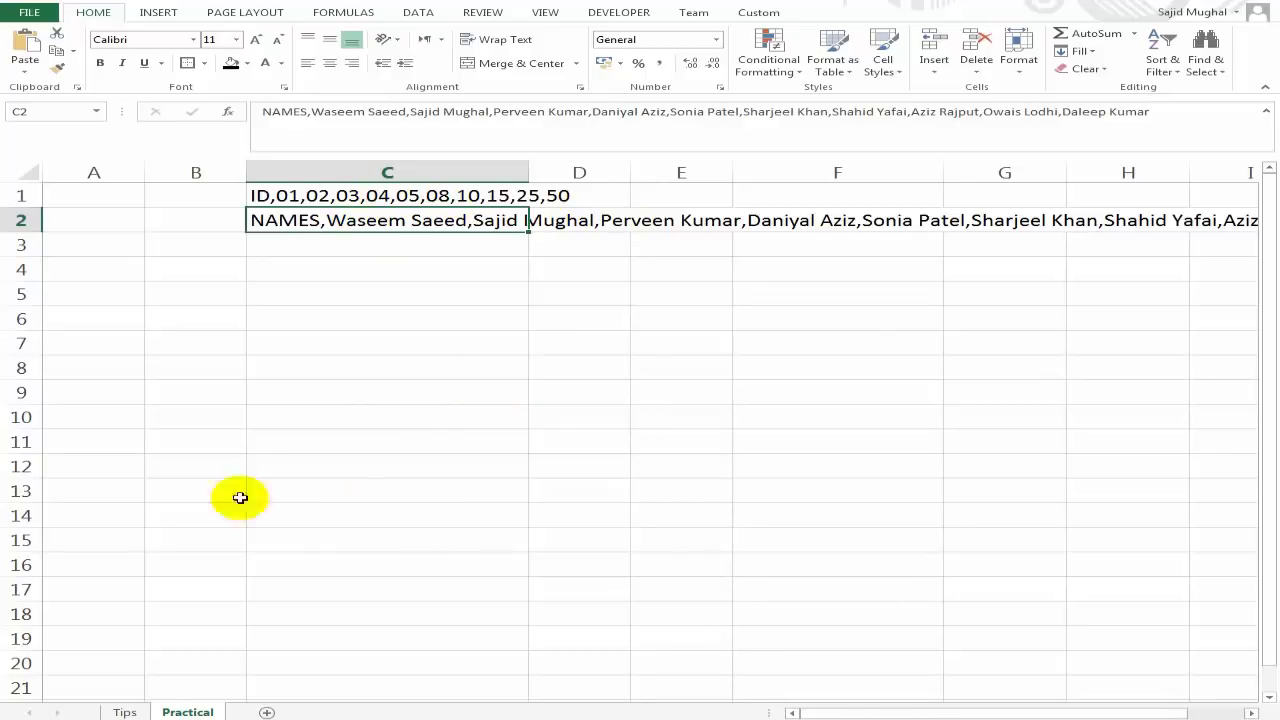
click(124, 712)
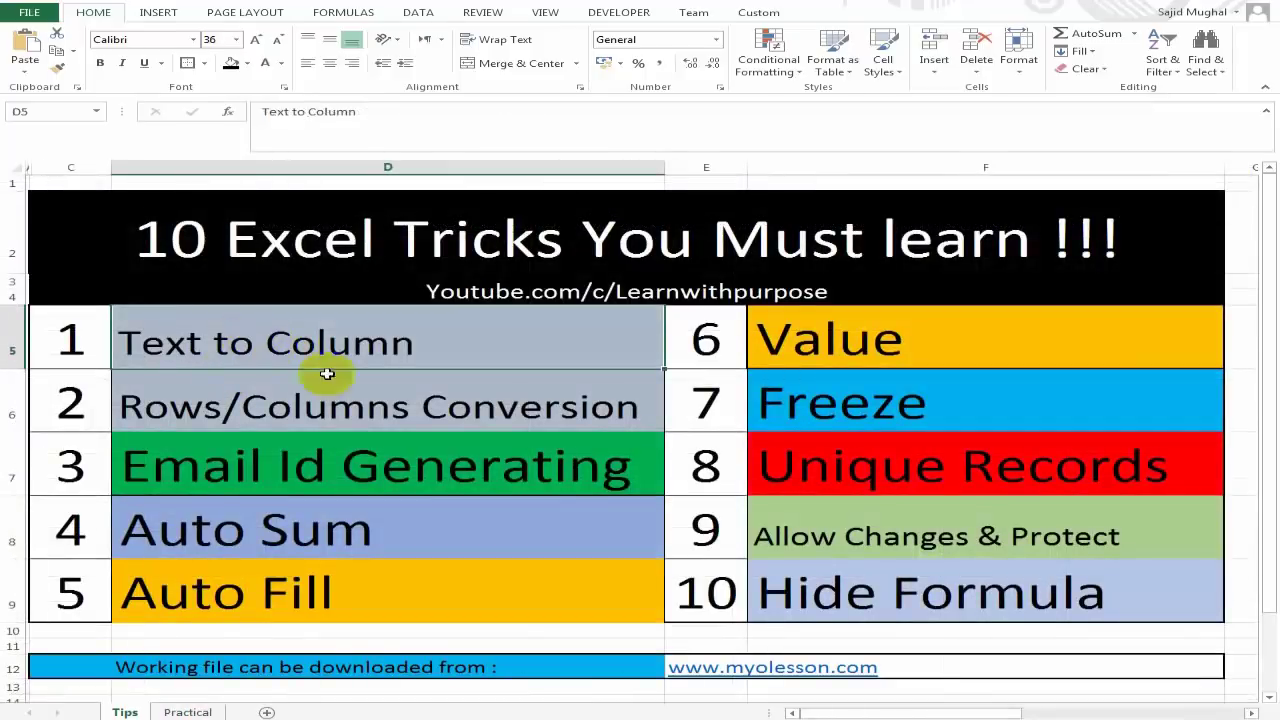
click(188, 711)
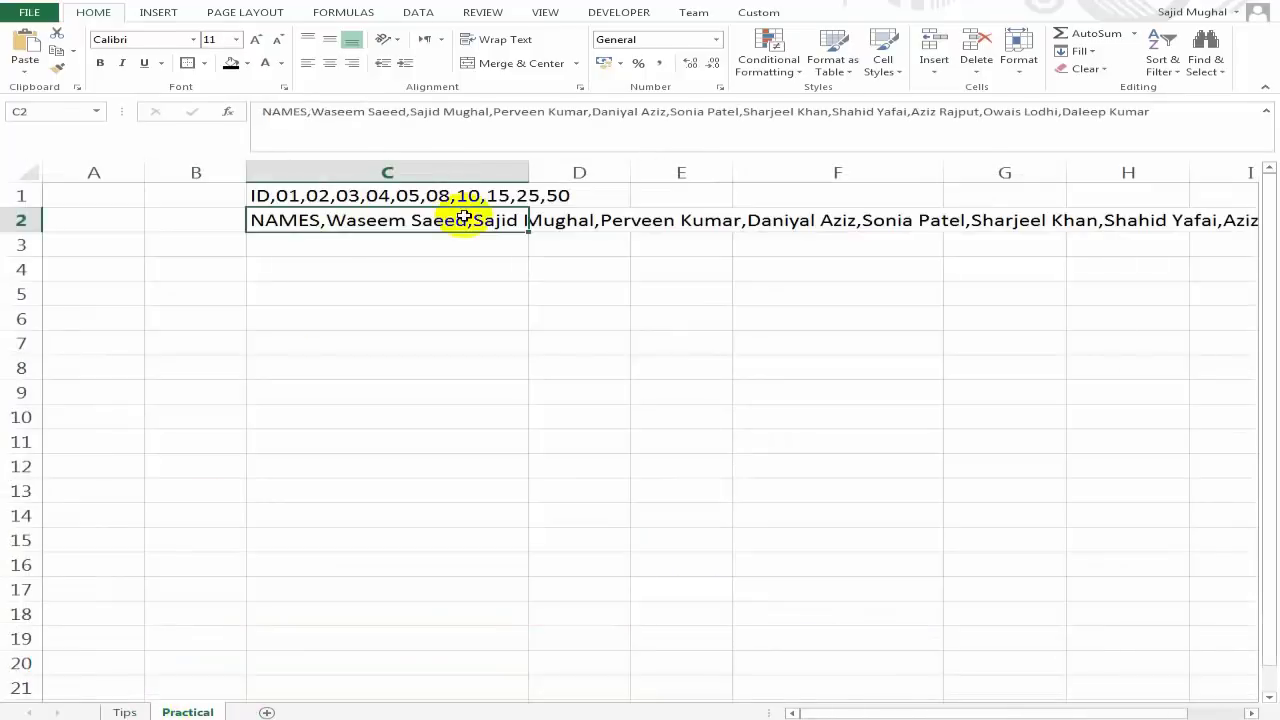
key(Up)
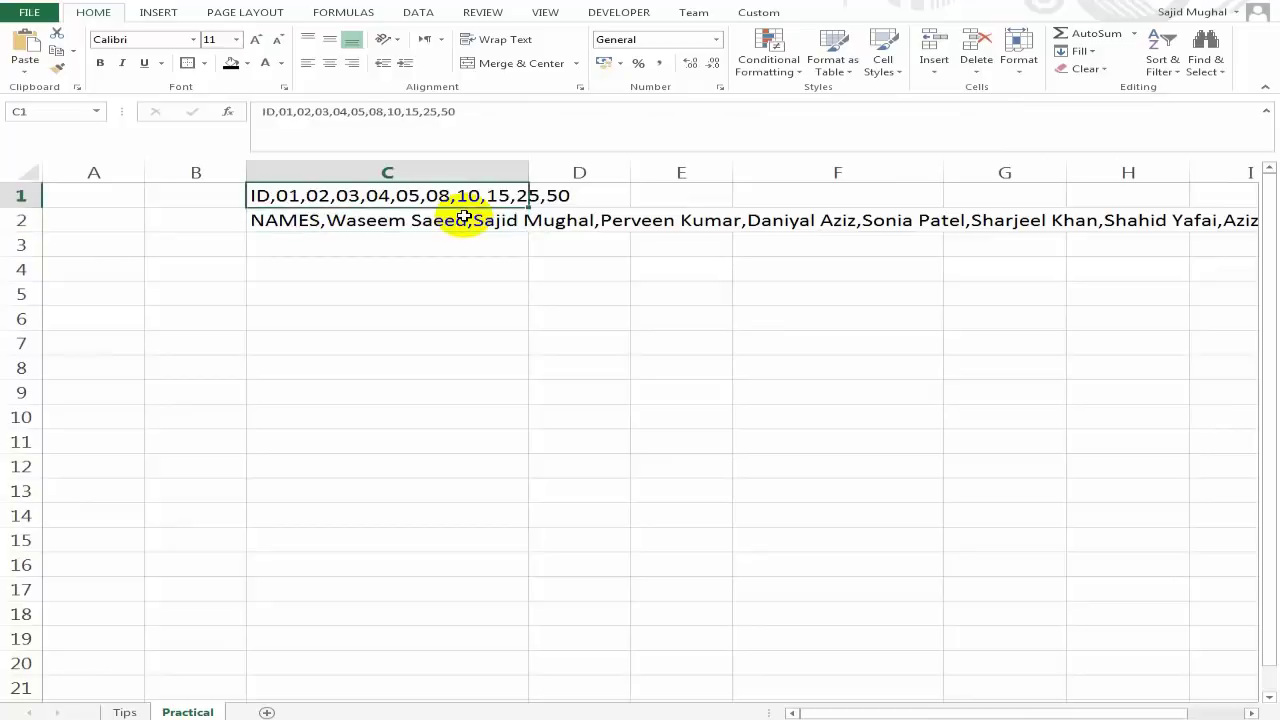
key(shift+Down)
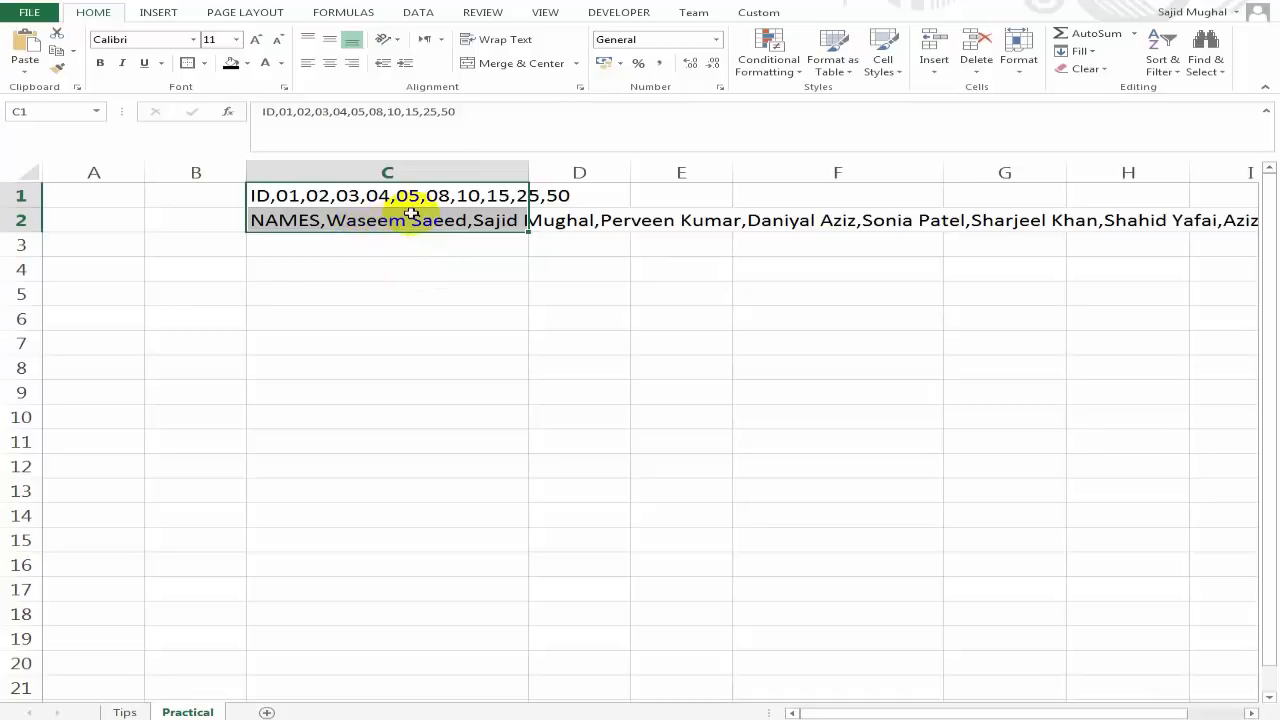
Split the C1 and C2 lists into separate columns with Text to Columns, delimited by comma.
click(419, 13)
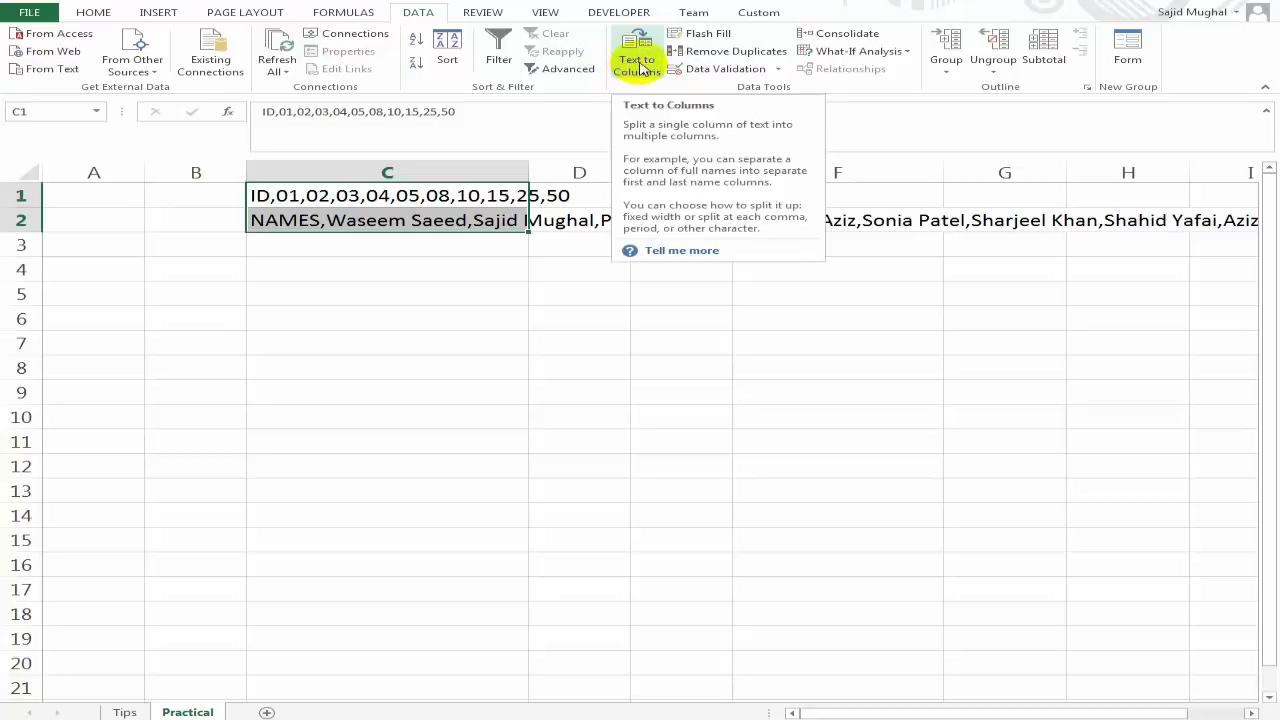
click(638, 66)
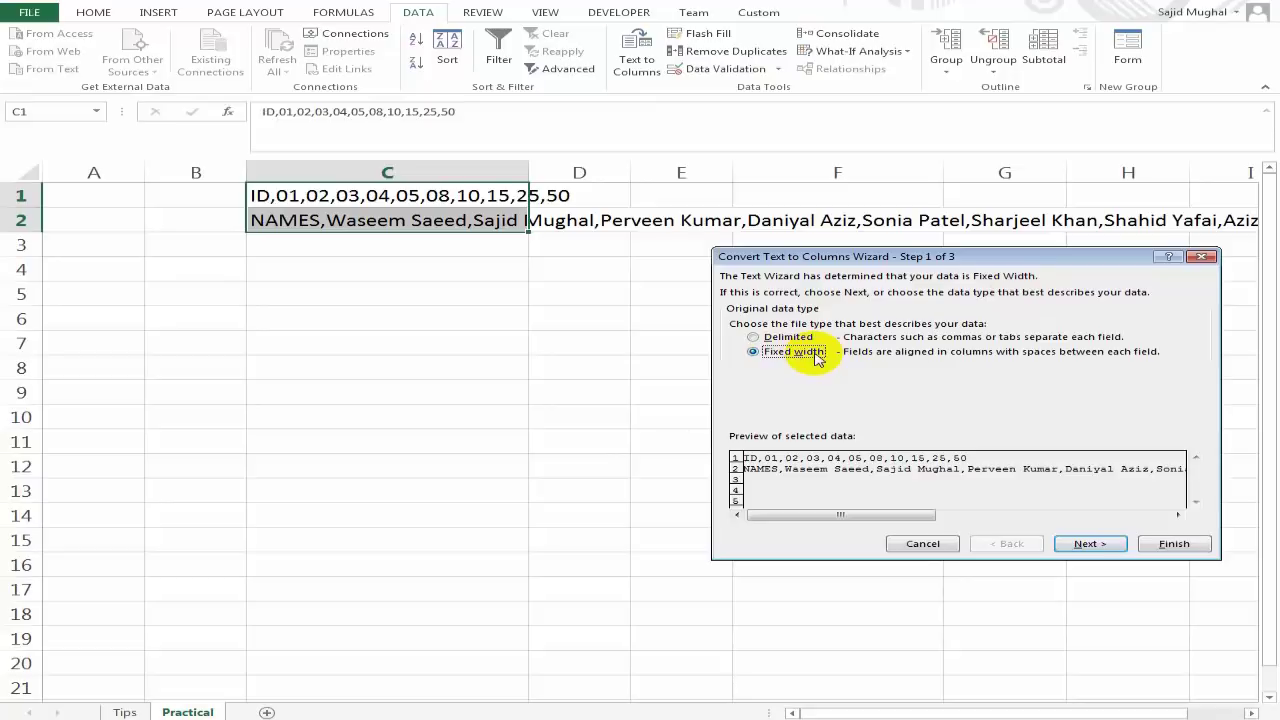
click(758, 340)
click(1088, 543)
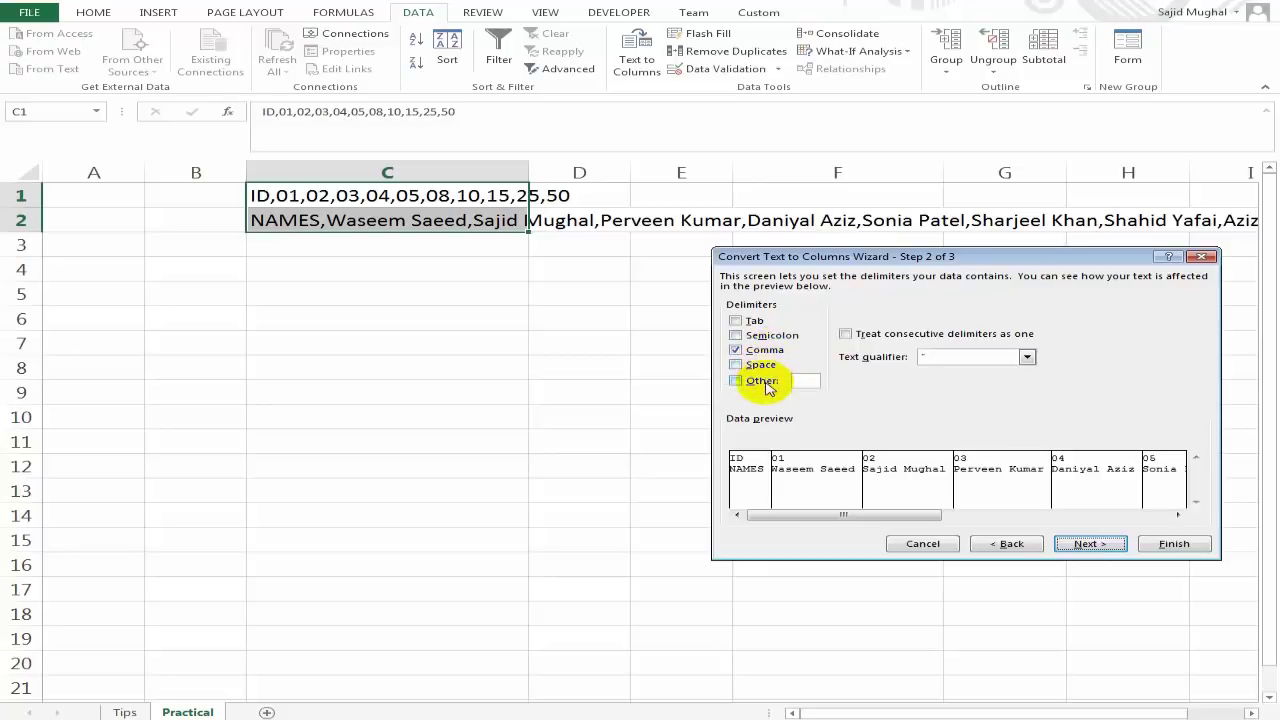
drag(1031, 258, 877, 316)
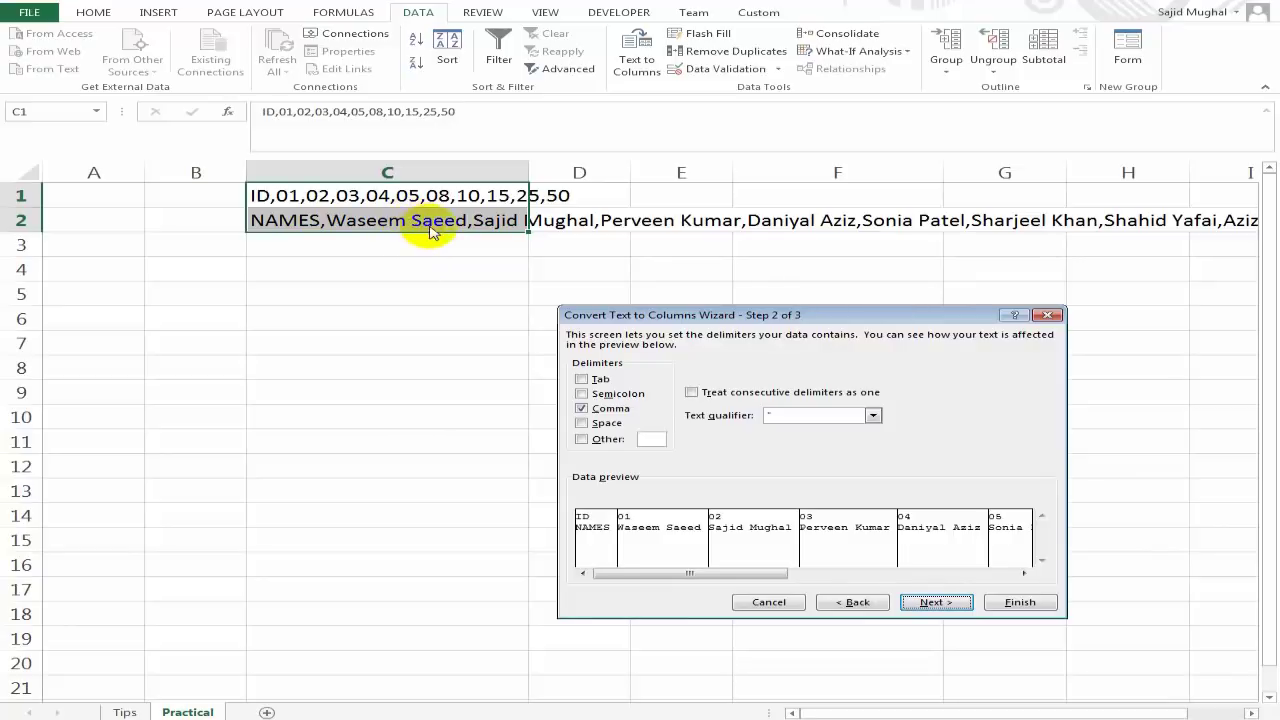
click(581, 409)
click(581, 409)
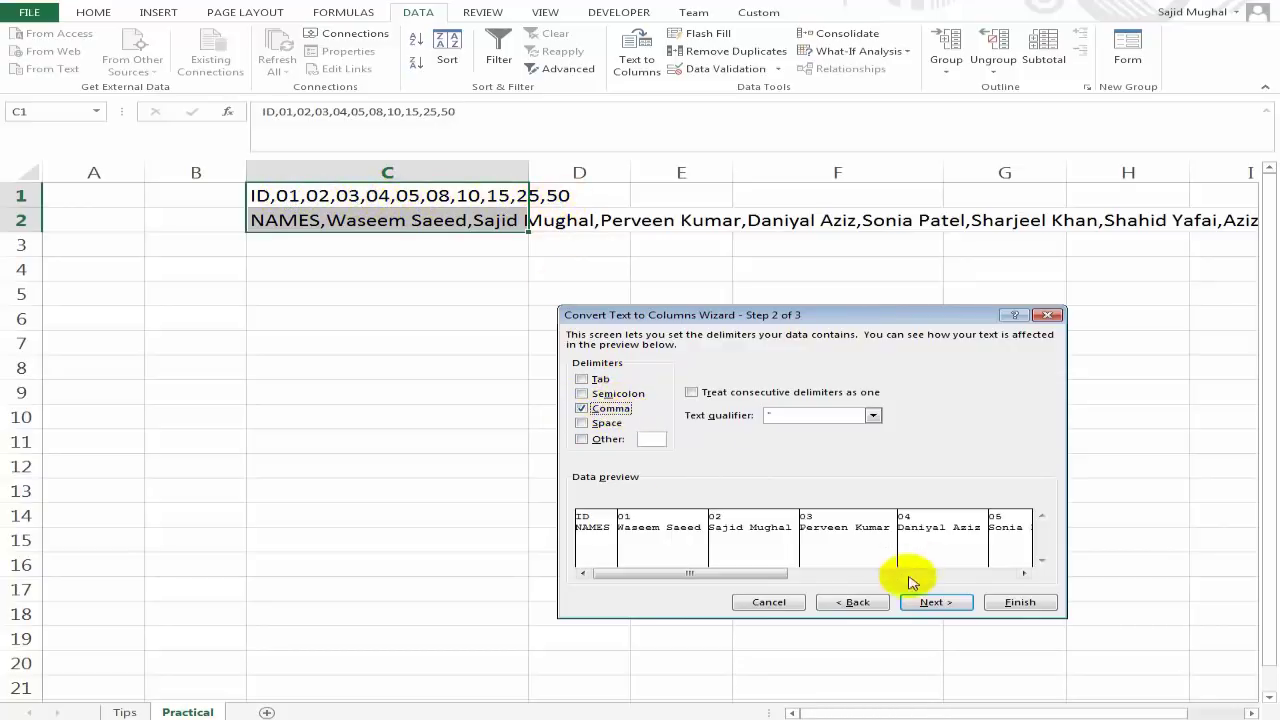
click(929, 603)
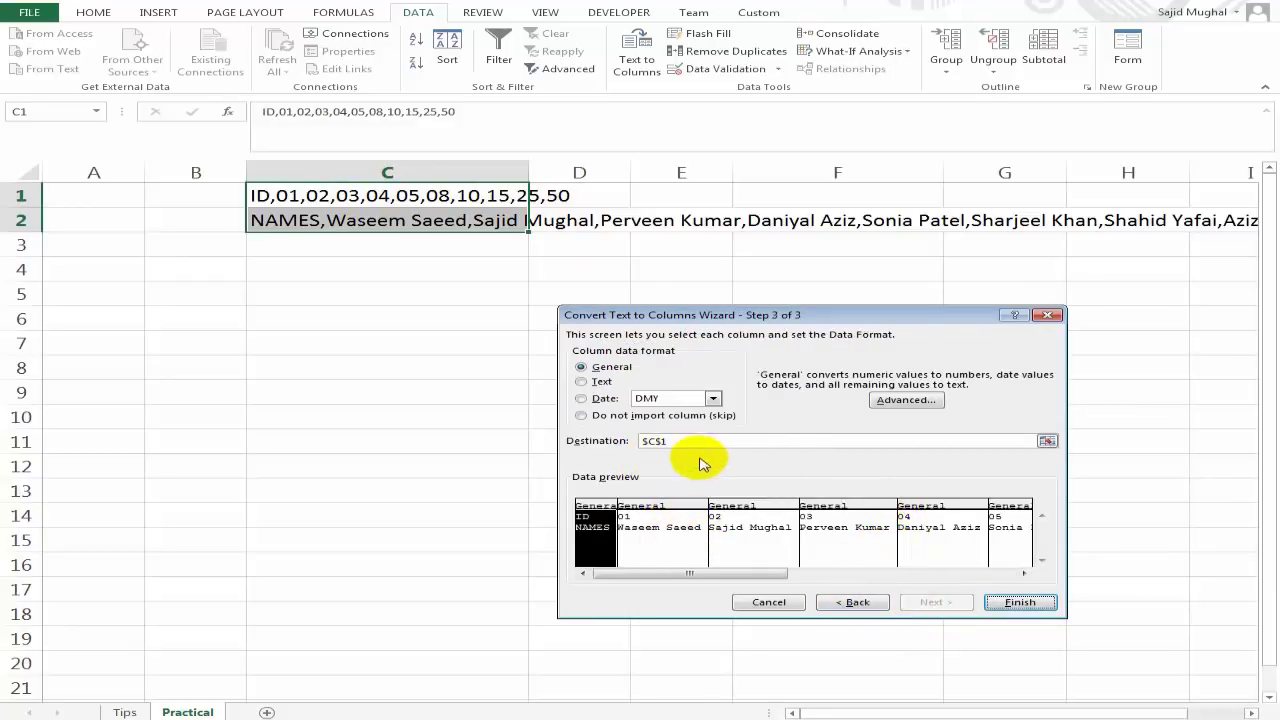
click(1017, 603)
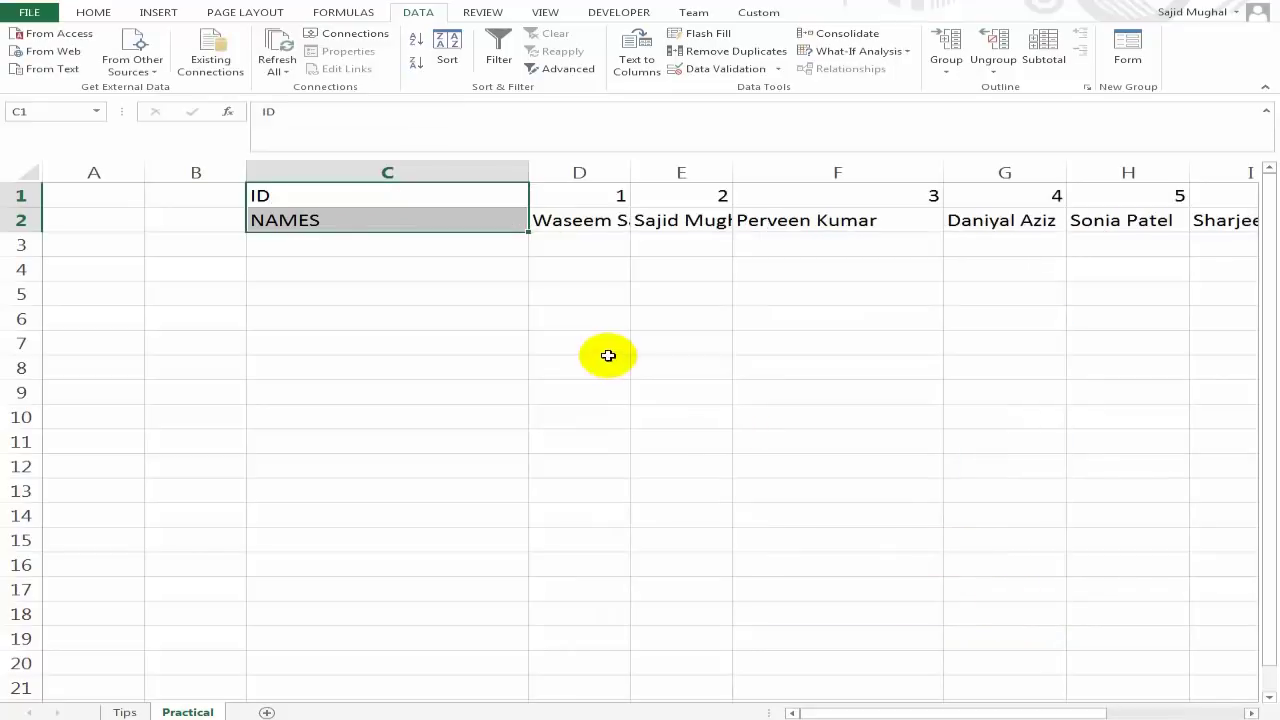
Check the split IDs and names, which run across rows 1 and 2 to column M.
click(593, 202)
drag(593, 202, 600, 200)
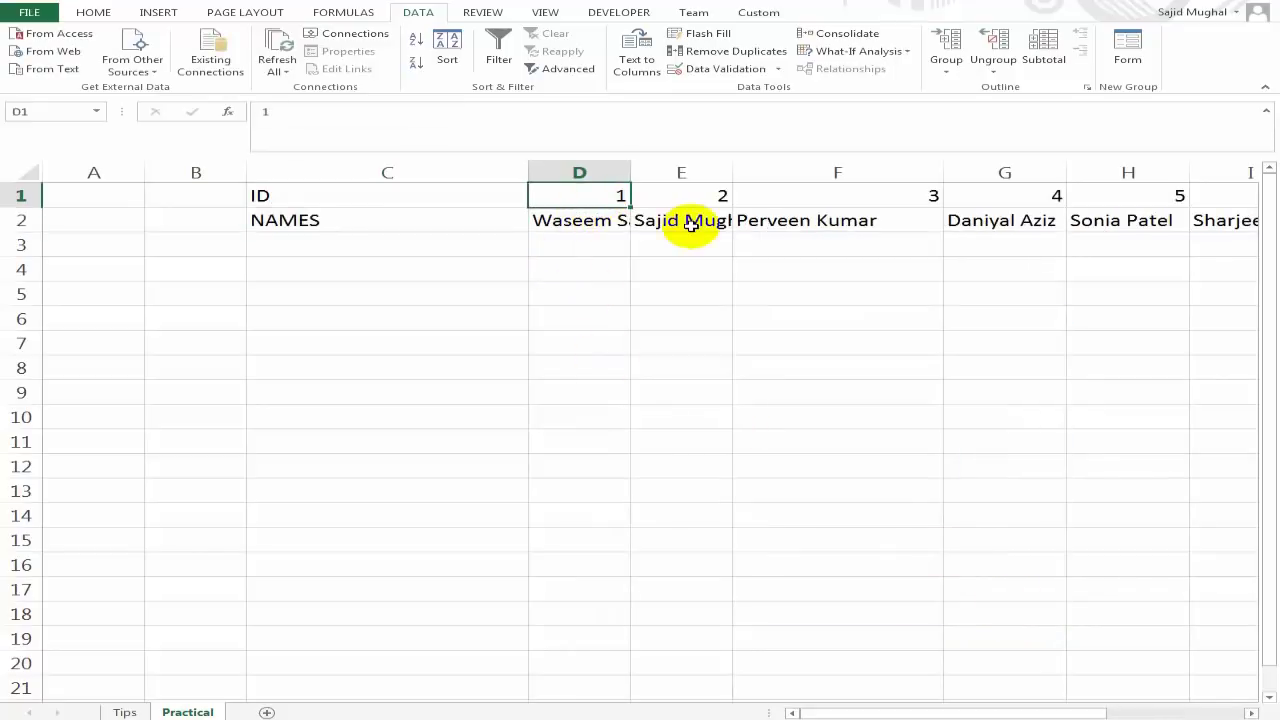
key(Left)
key(Down)
key(Right)
key(Right)
key(Right)
key(Right)
key(Right)
key(Right)
key(Right)
key(Right)
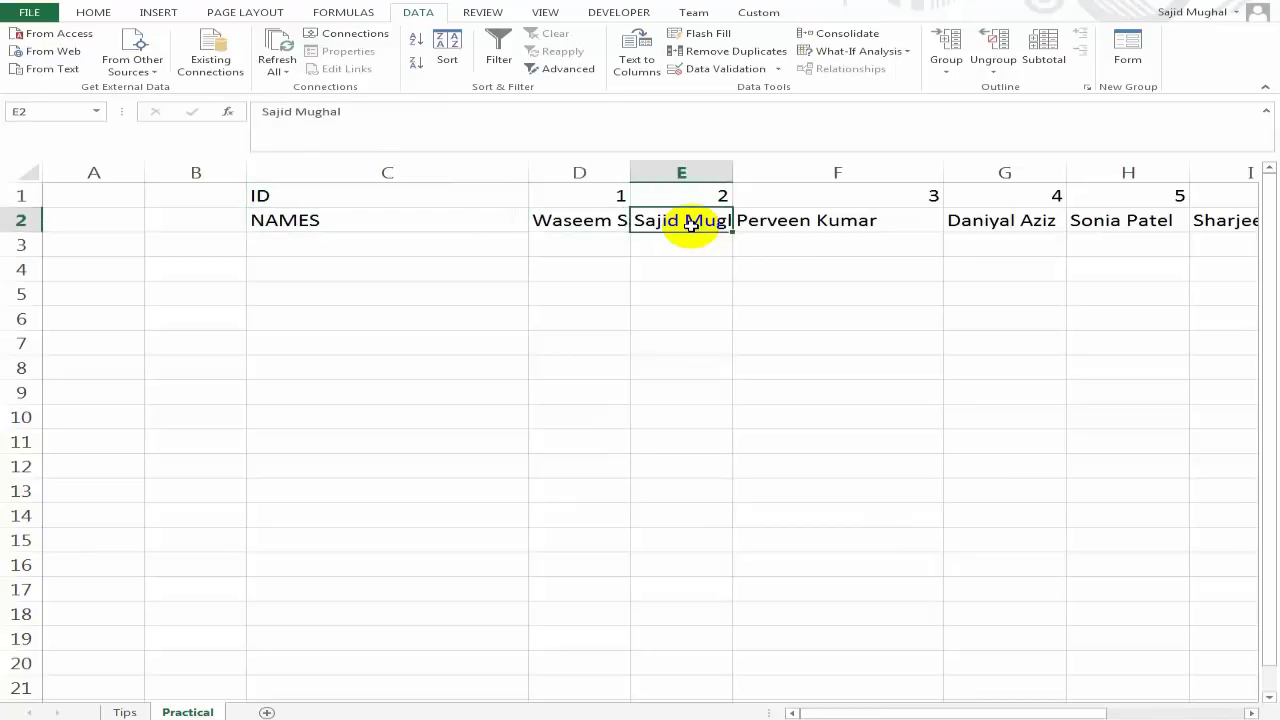
key(Right)
key(Right)
key(Right)
key(Right)
key(Right)
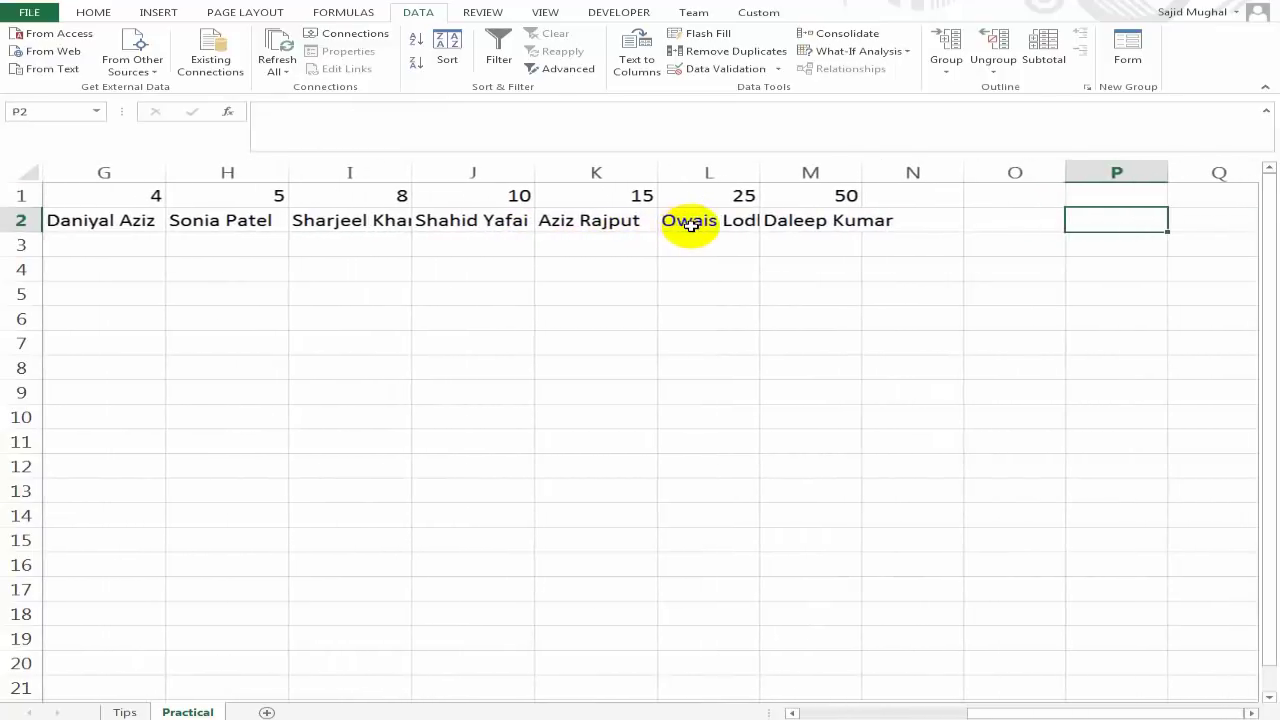
key(Left)
key(Left)
key(Left)
key(Left)
key(Left)
key(Left)
key(Home)
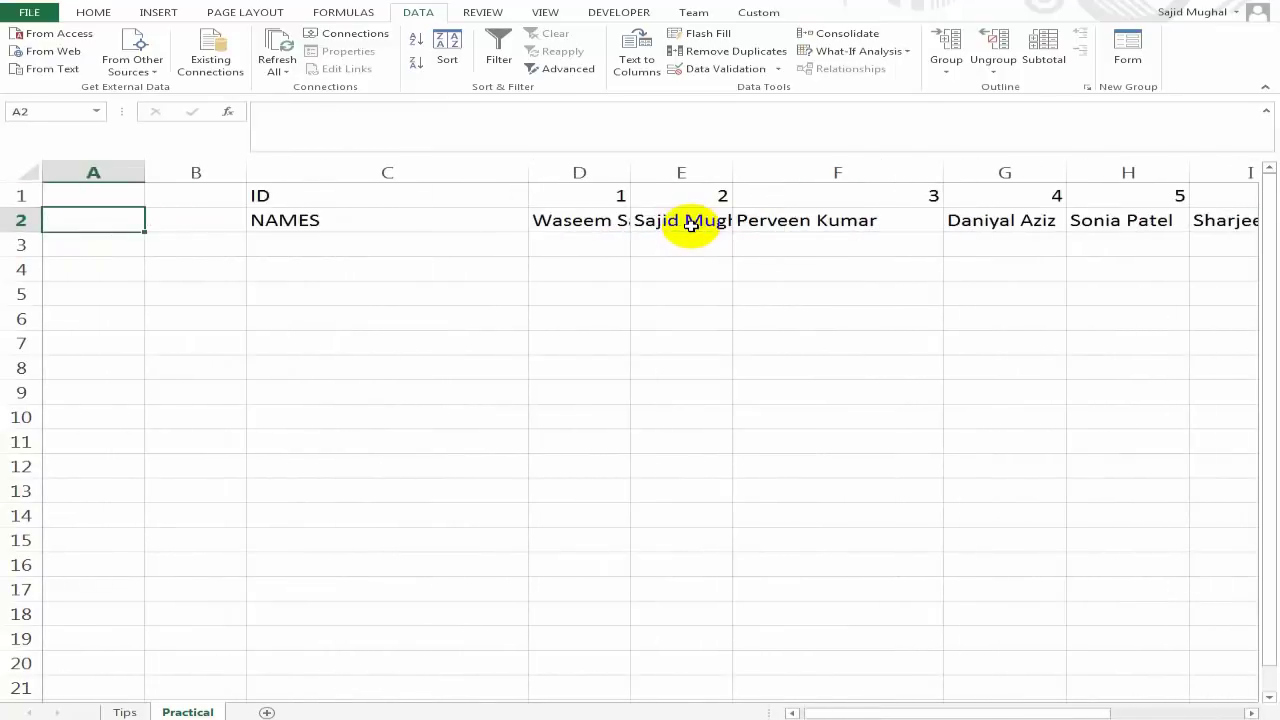
key(Right)
key(Right)
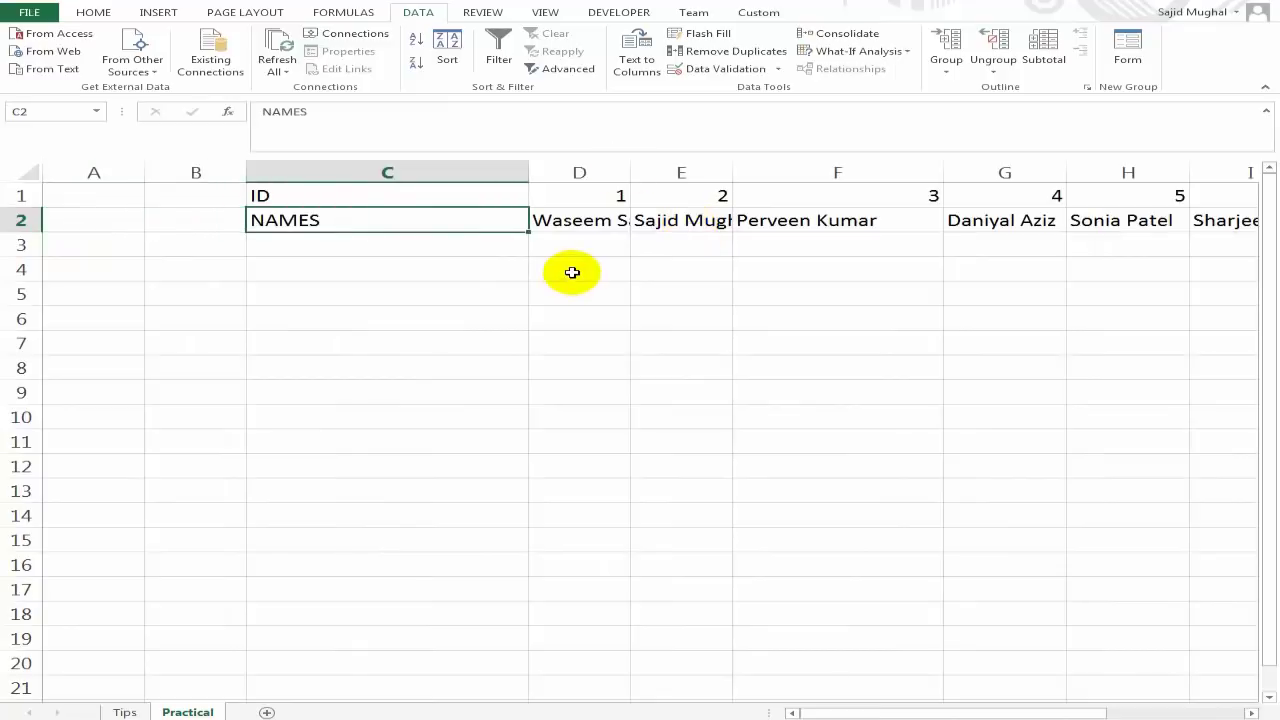
Recheck the ID and NAMES headings, then go to the Tips sheet listing the tricks.
click(480, 200)
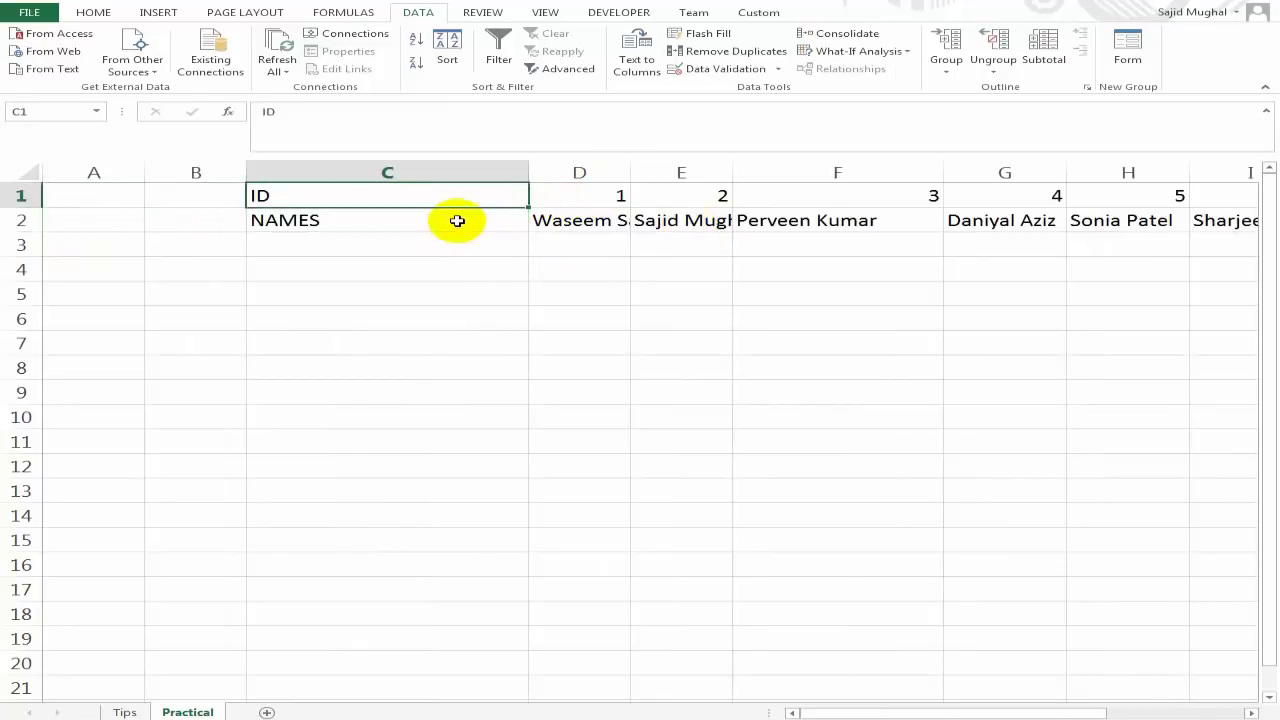
click(460, 223)
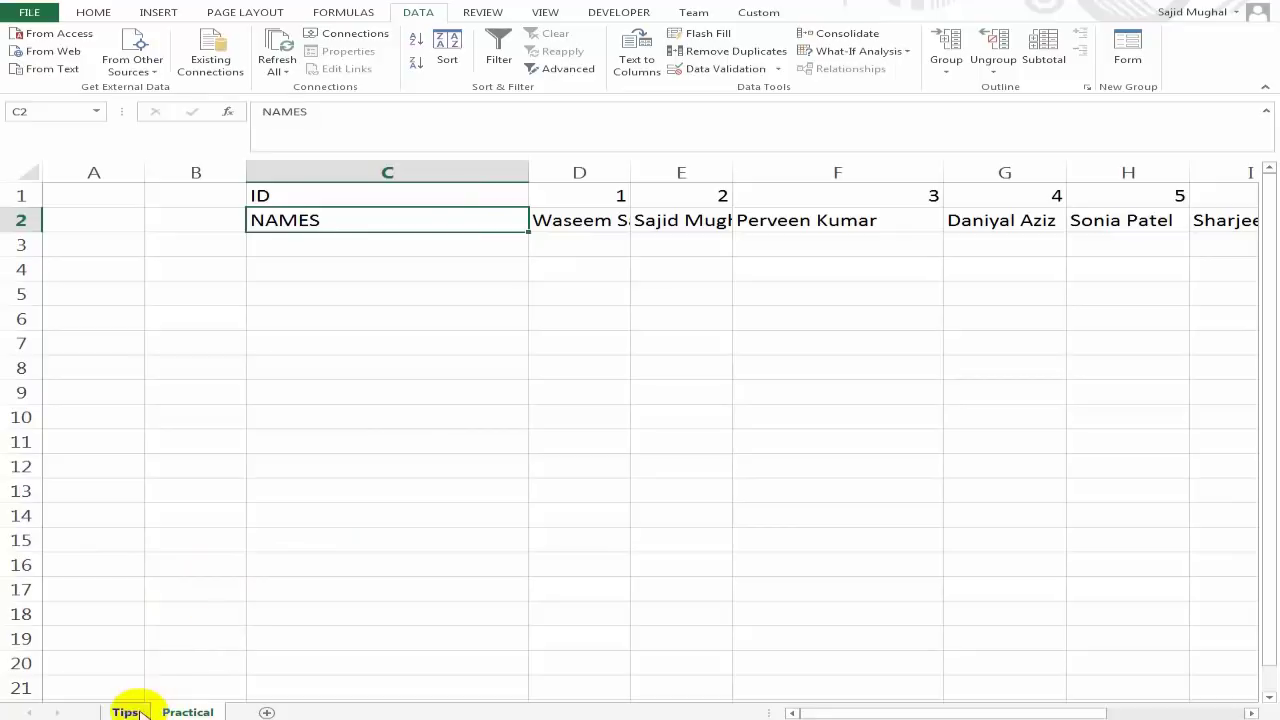
click(126, 704)
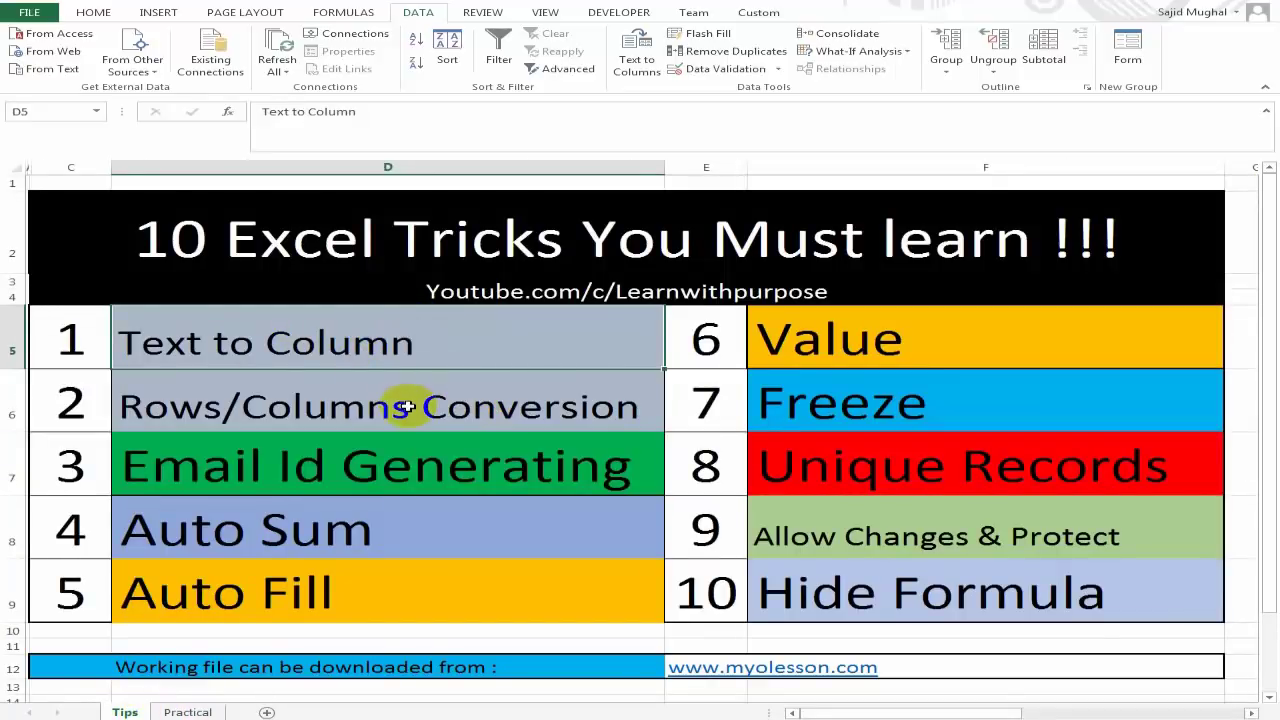
Note the Rows/Columns Conversion trick, then return to Practical and select C1:C2.
click(320, 408)
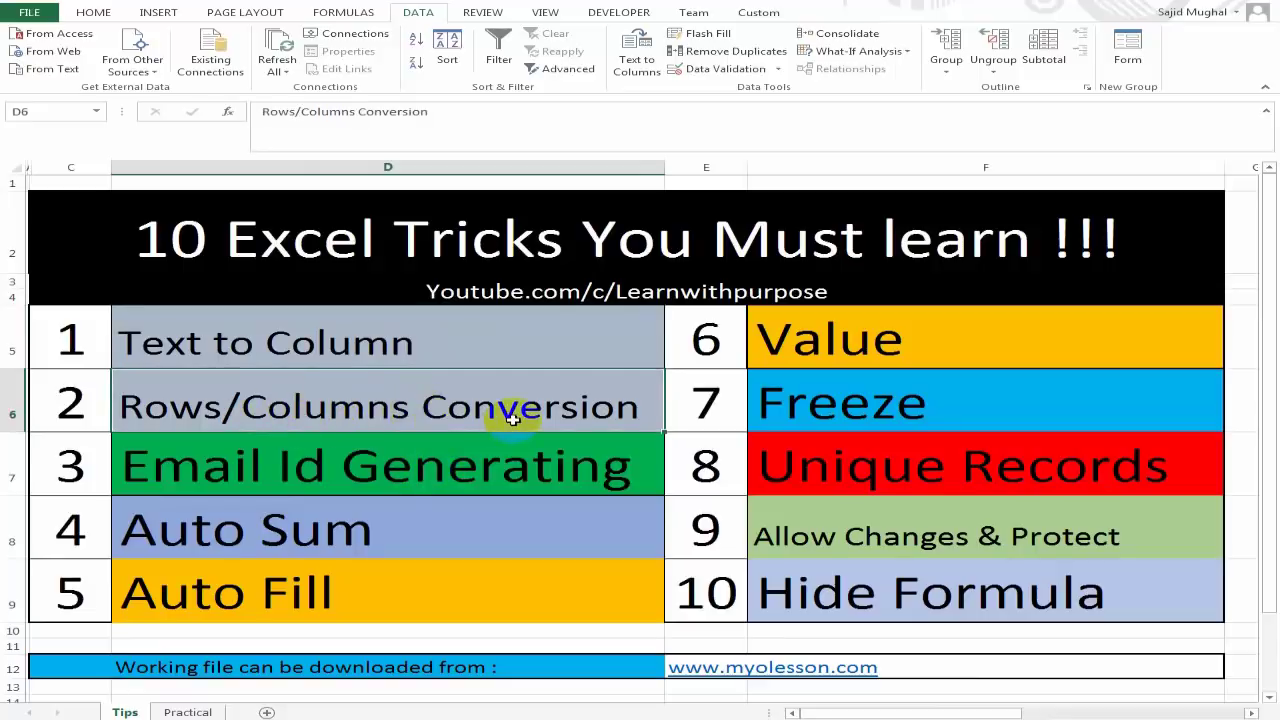
click(190, 700)
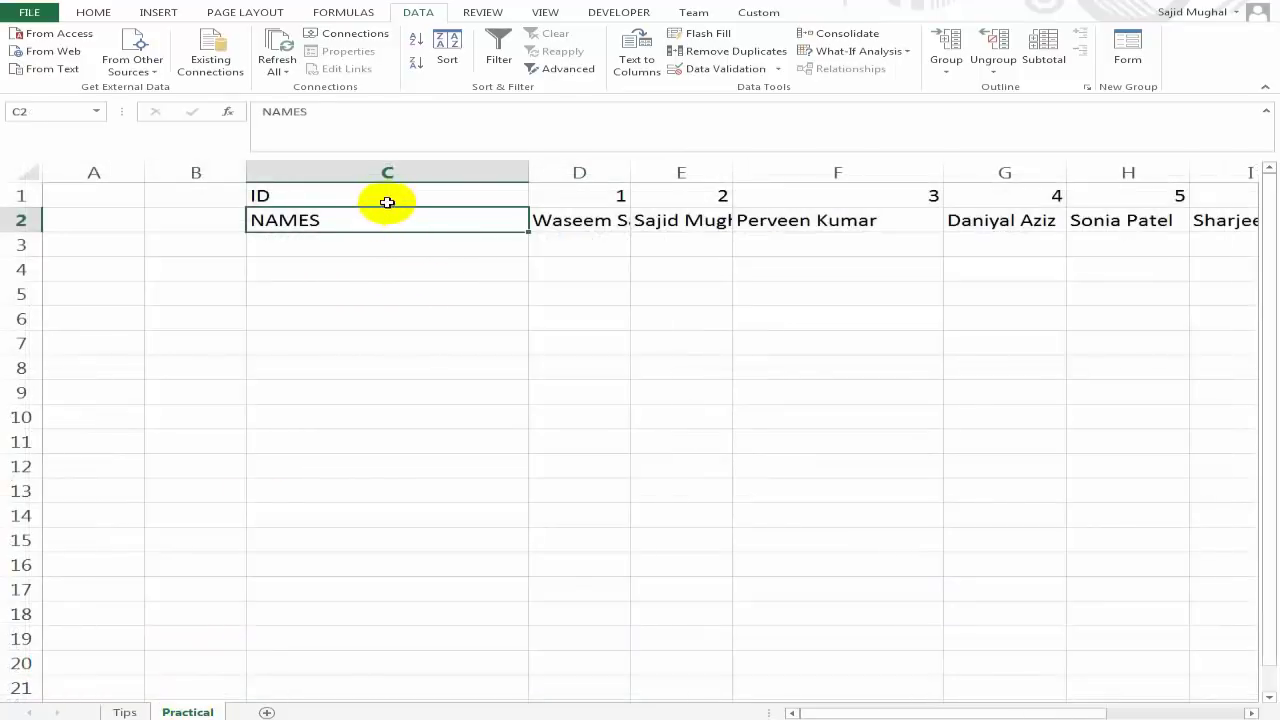
click(387, 200)
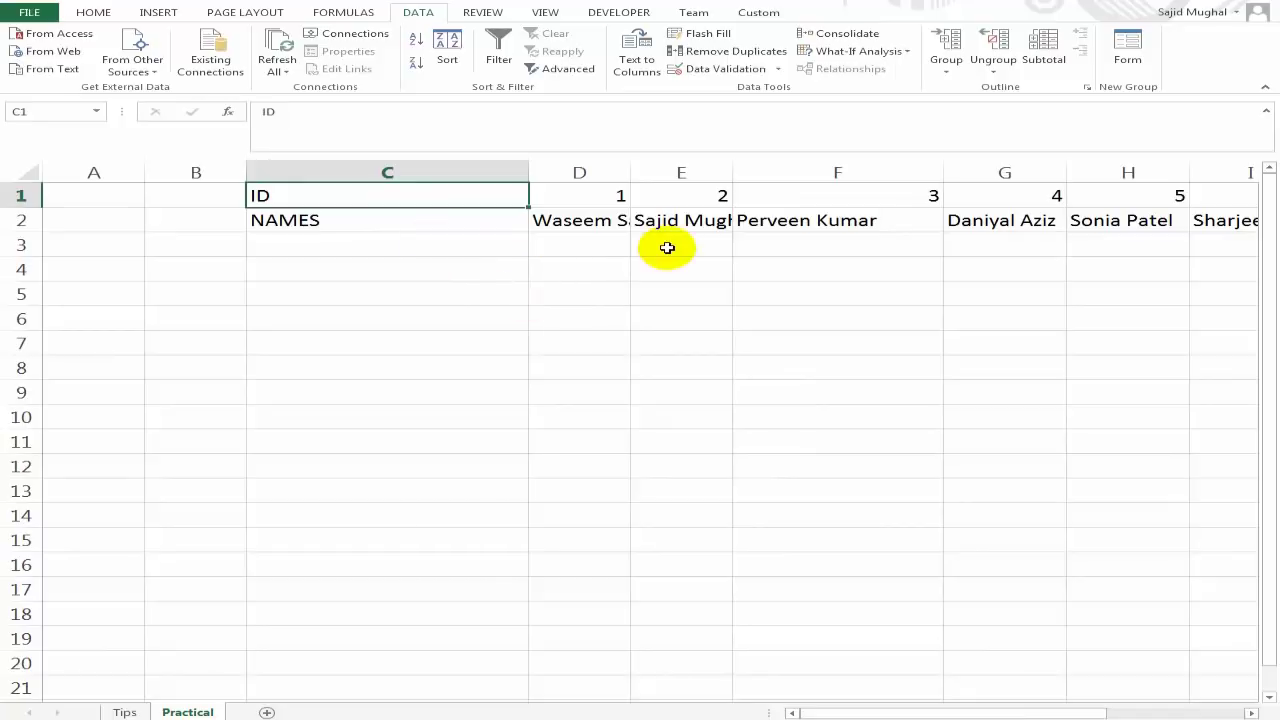
key(shift+Down)
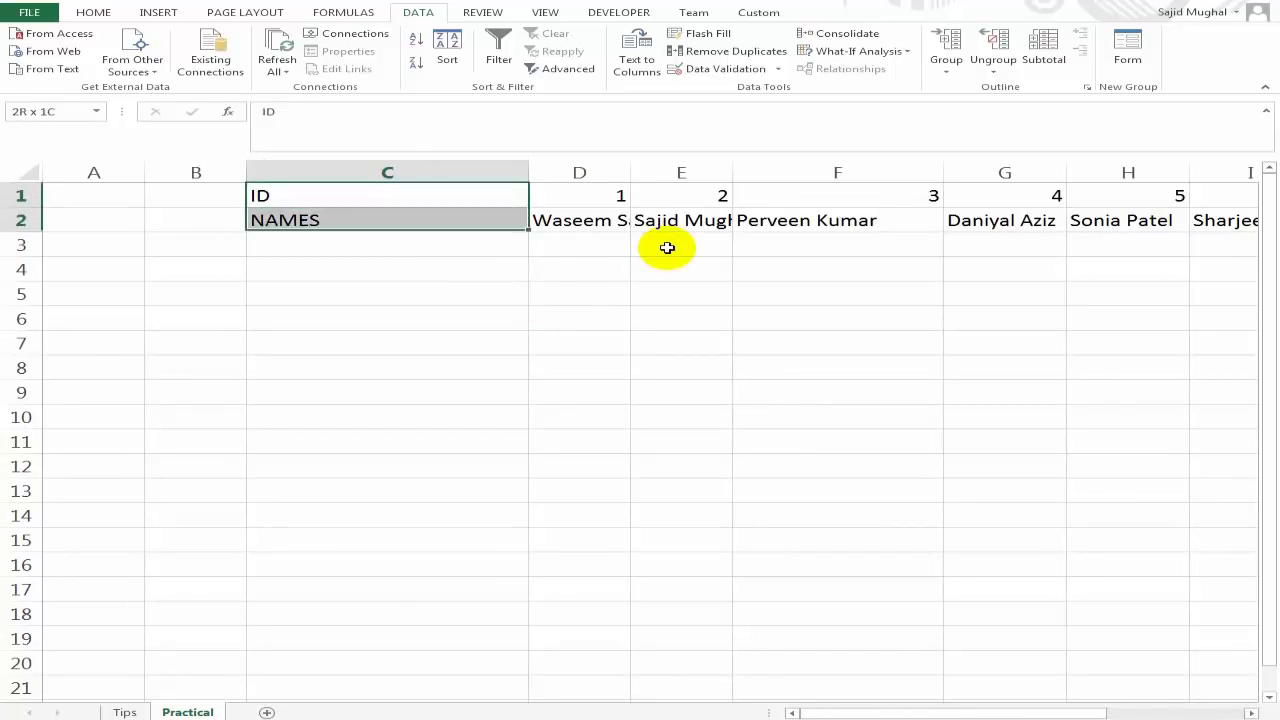
Extend the selection across the data to column M, then select the whole worksheet.
key(ctrl+q)
key(Escape)
key(Return)
key(shift+Return)
key(shift+Right)
key(shift+Right)
key(shift+Right)
key(shift+Right)
key(shift+Right)
key(shift+Right)
key(shift+Right)
key(shift+Right)
key(shift+Right)
key(shift+Right)
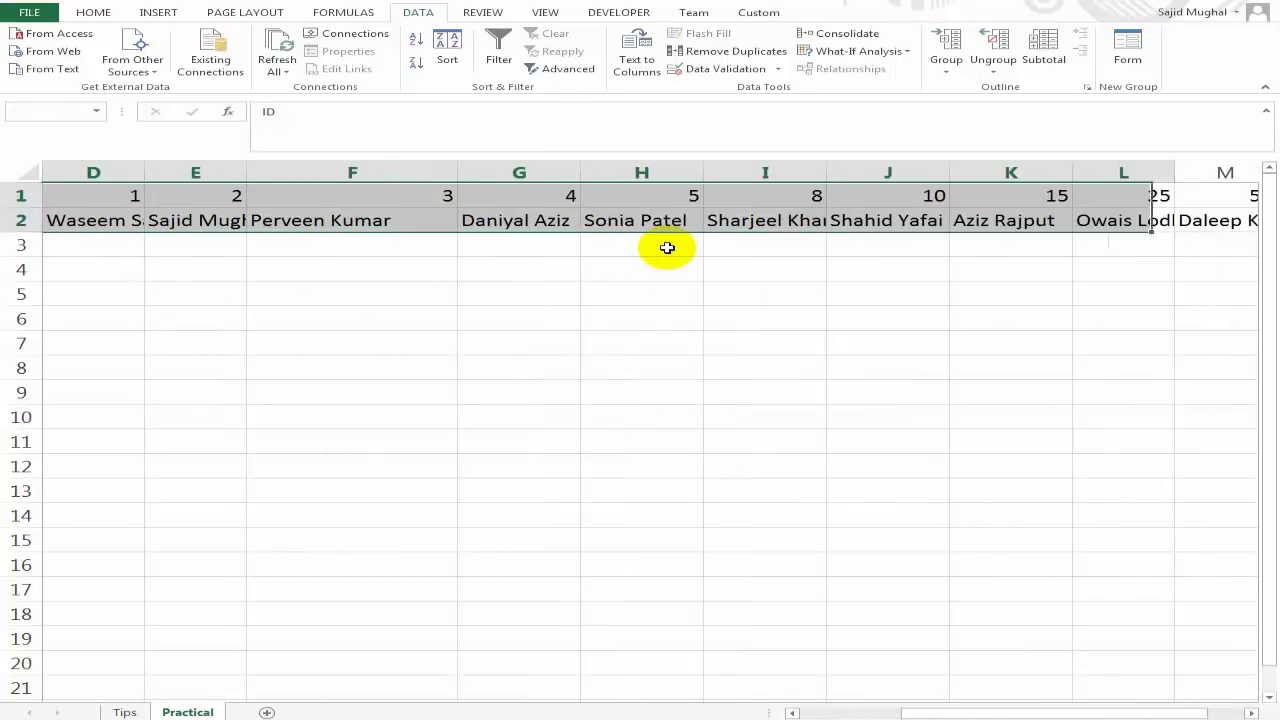
key(shift+Left)
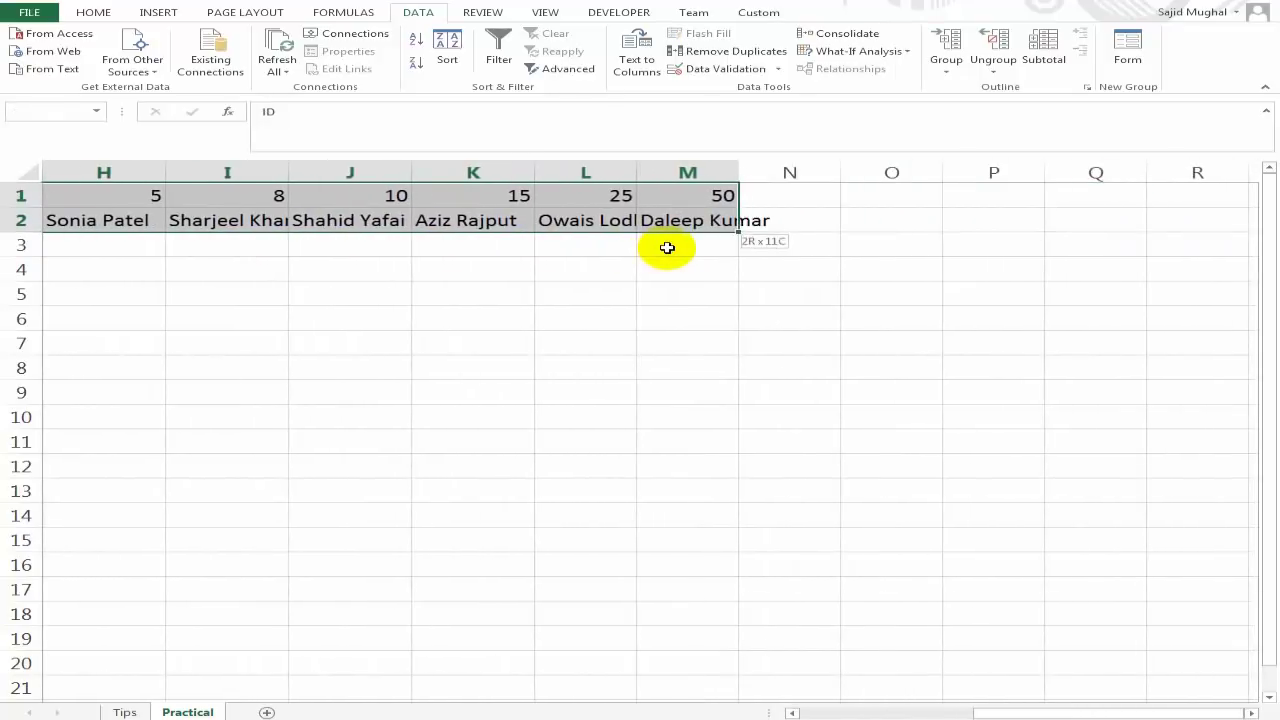
key(shift+Left)
key(shift+Right)
key(ctrl+Home)
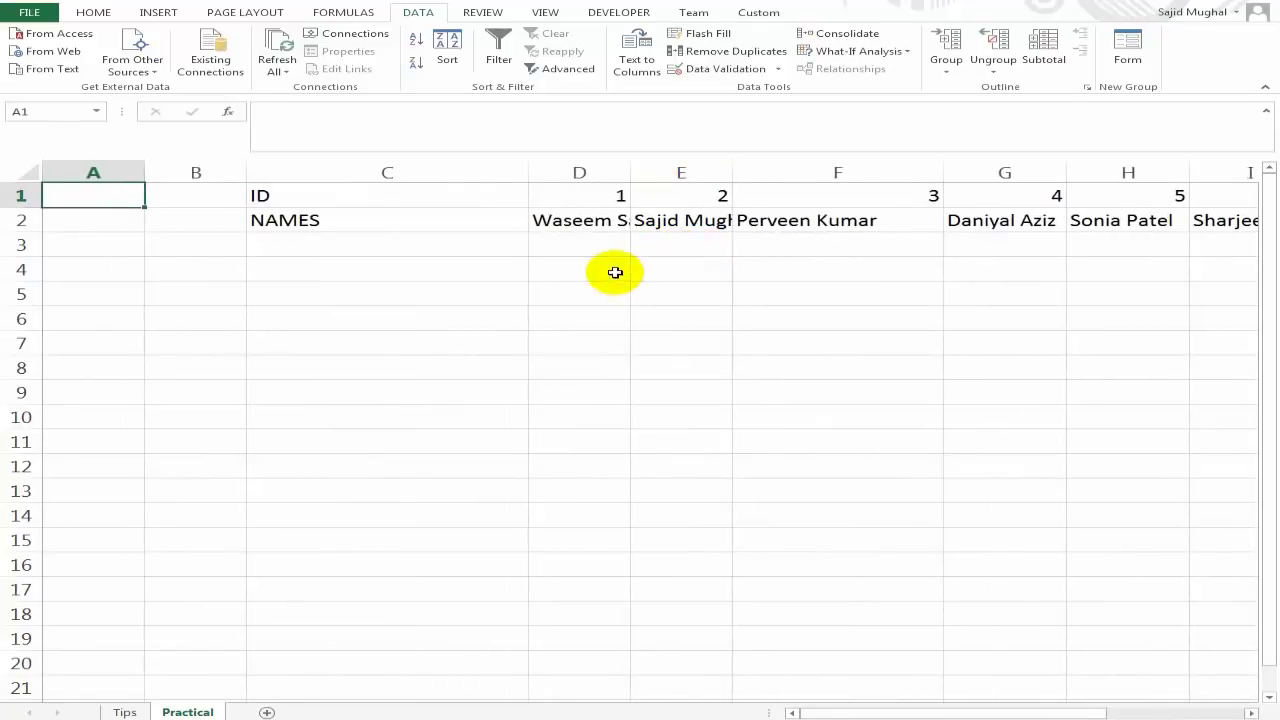
key(ctrl+a)
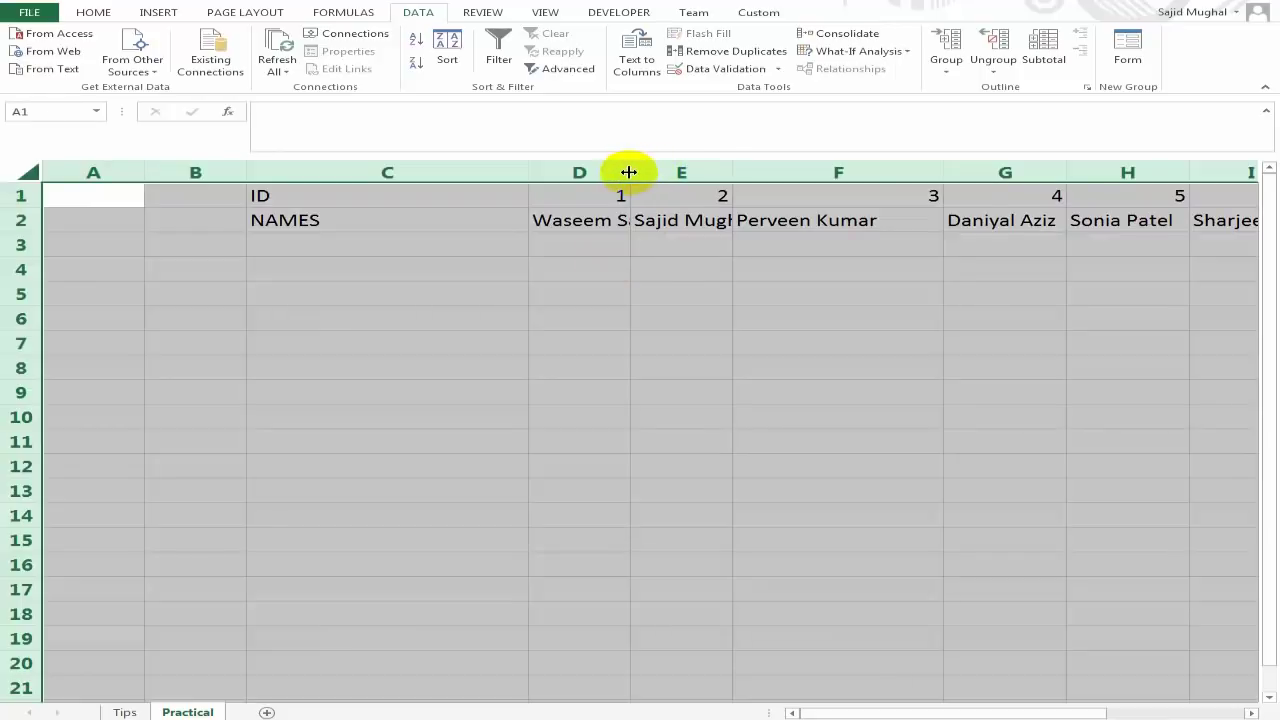
AutoFit all columns so every name shows in full, then select C1:M2.
double_click(629, 172)
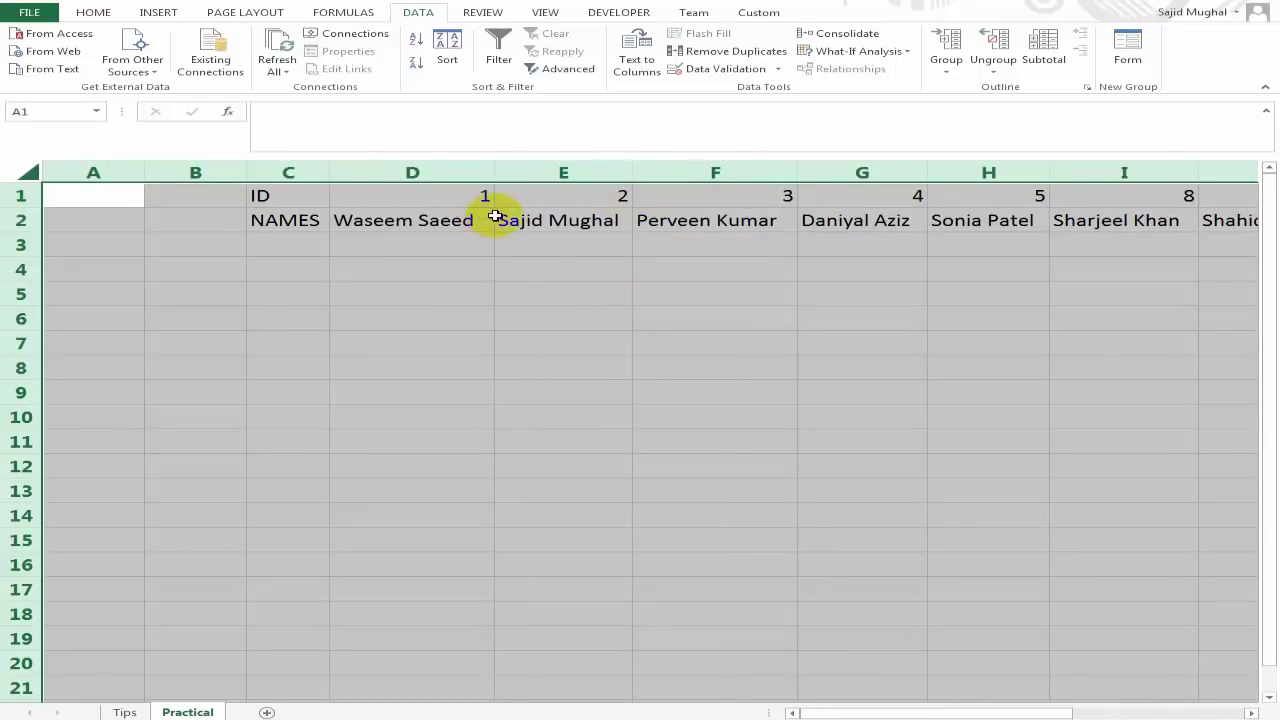
click(537, 197)
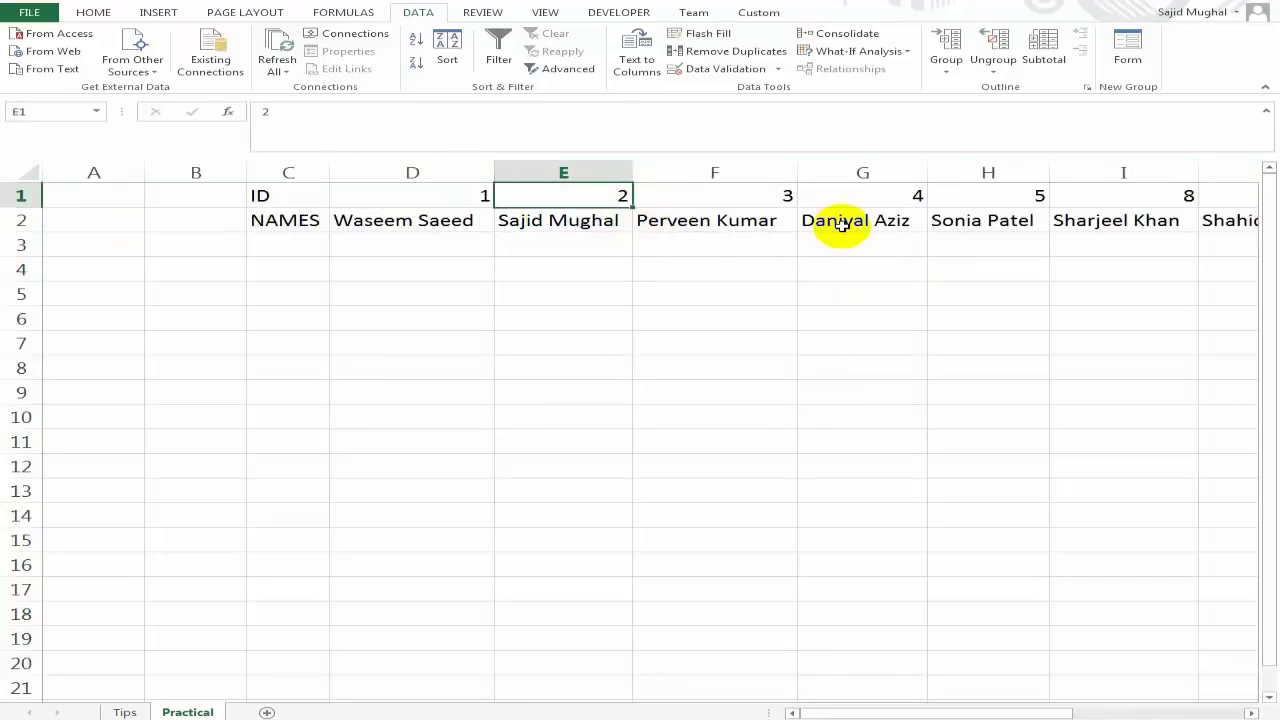
key(Left)
key(Left)
key(shift+Down)
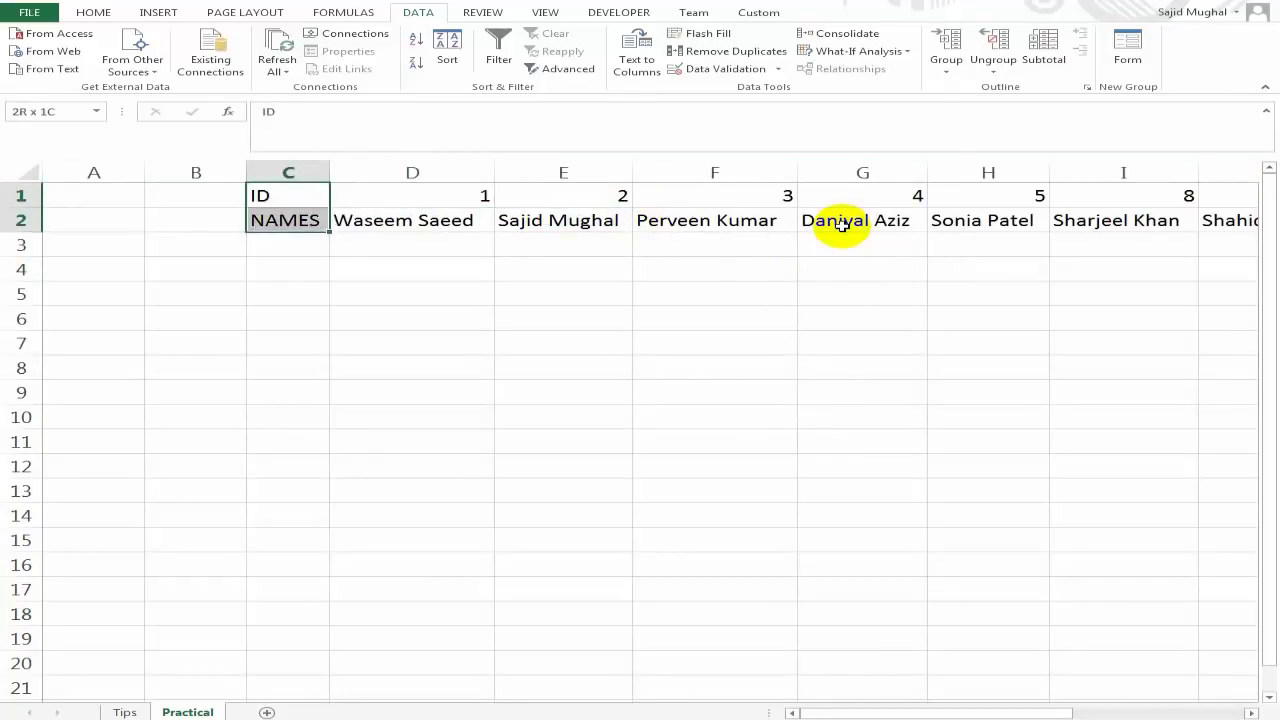
key(shift+Right)
key(ctrl+shift+Right)
Copy the ID and NAMES rows C1:M2.
key(shift+Left)
key(shift+Right)
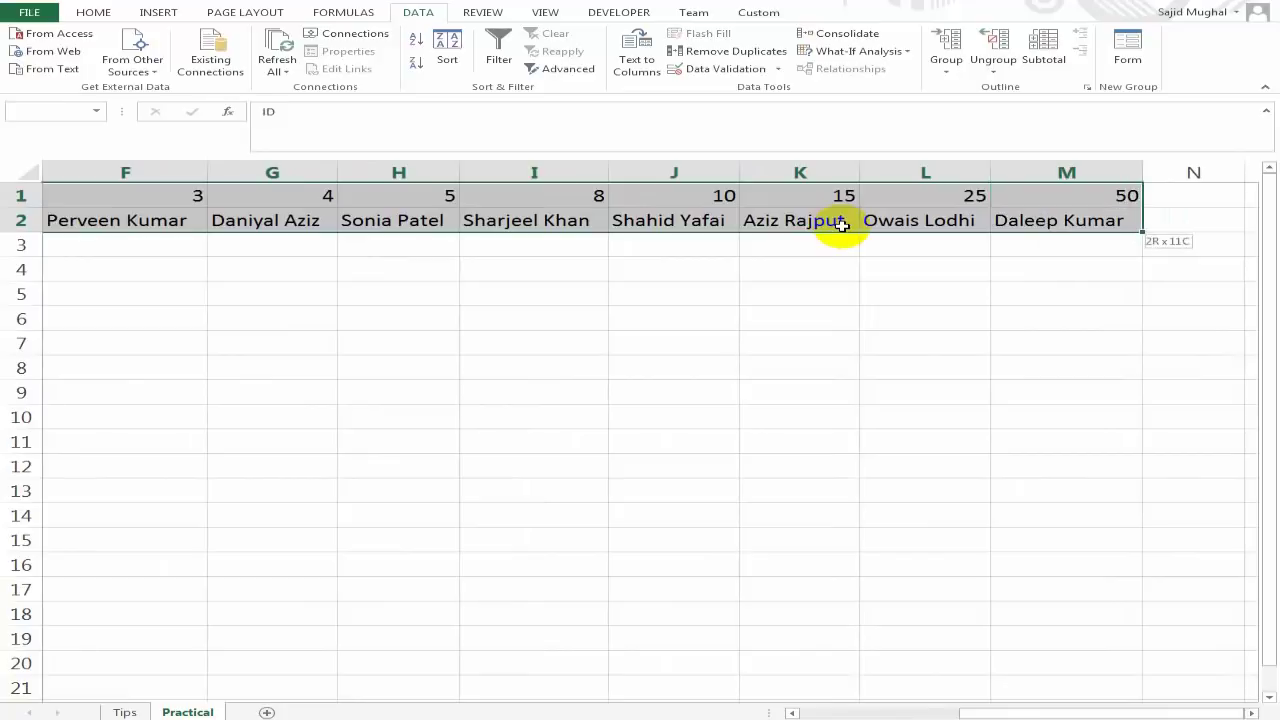
key(Down)
key(Down)
key(Down)
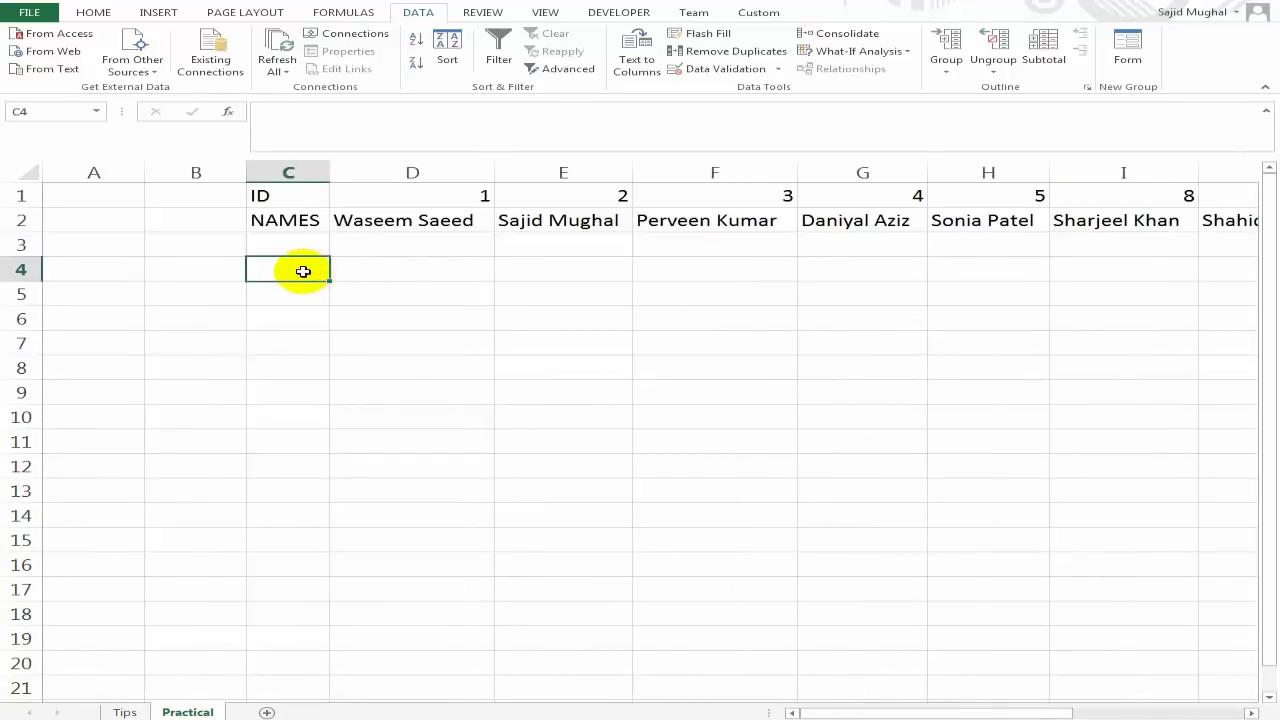
key(ctrl+a)
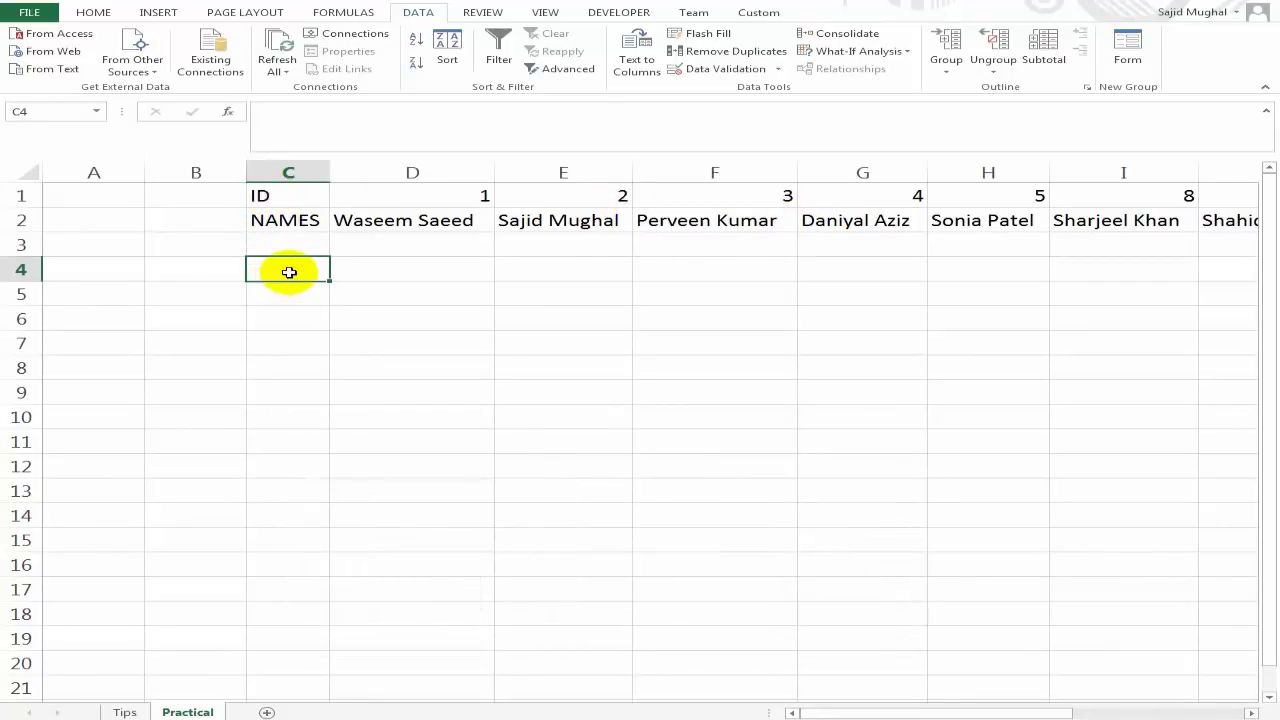
key(Up)
key(Up)
key(Up)
key(shift+Down)
key(ctrl+shift+Right)
key(ctrl+c)
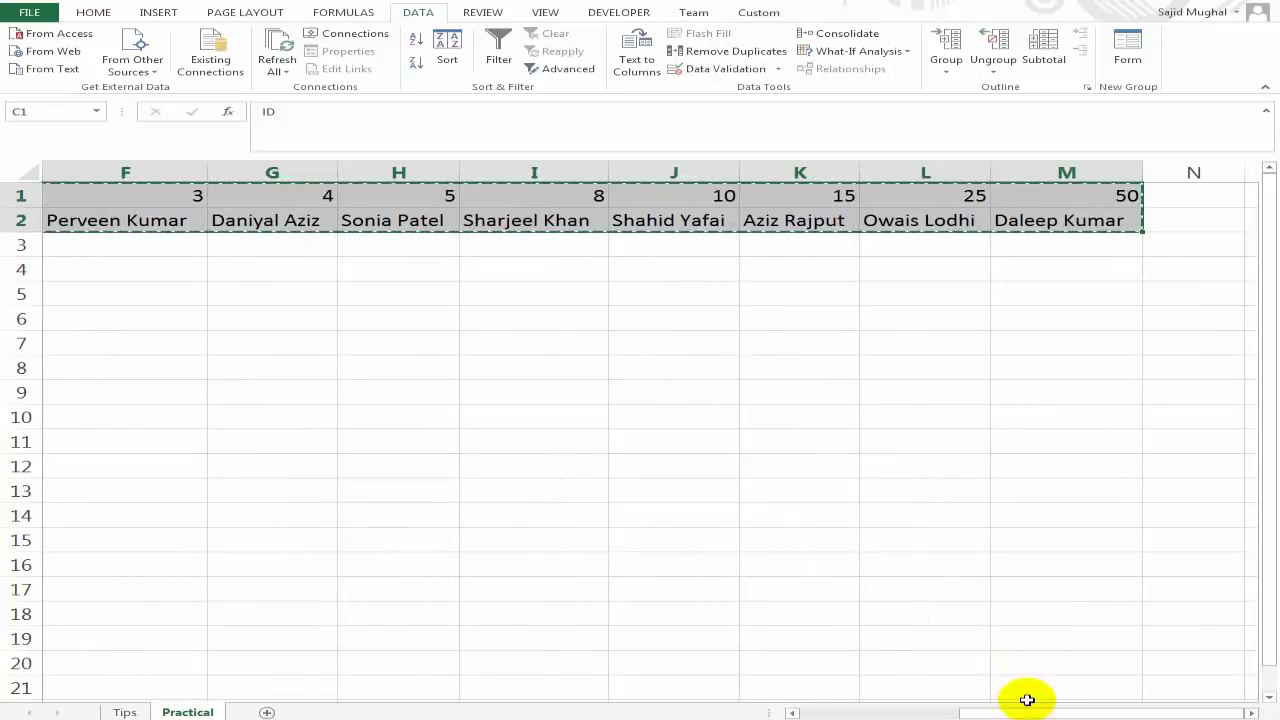
Open Paste Special for destination cell C4.
drag(1040, 714, 823, 712)
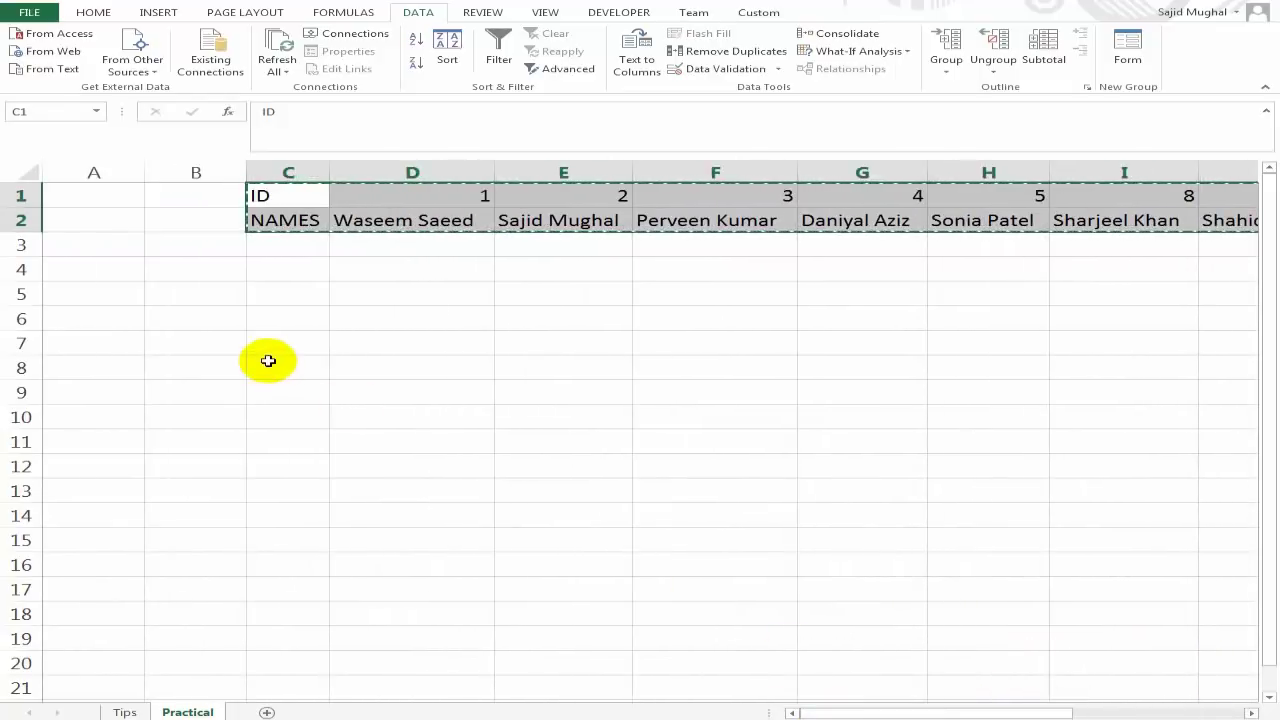
click(296, 271)
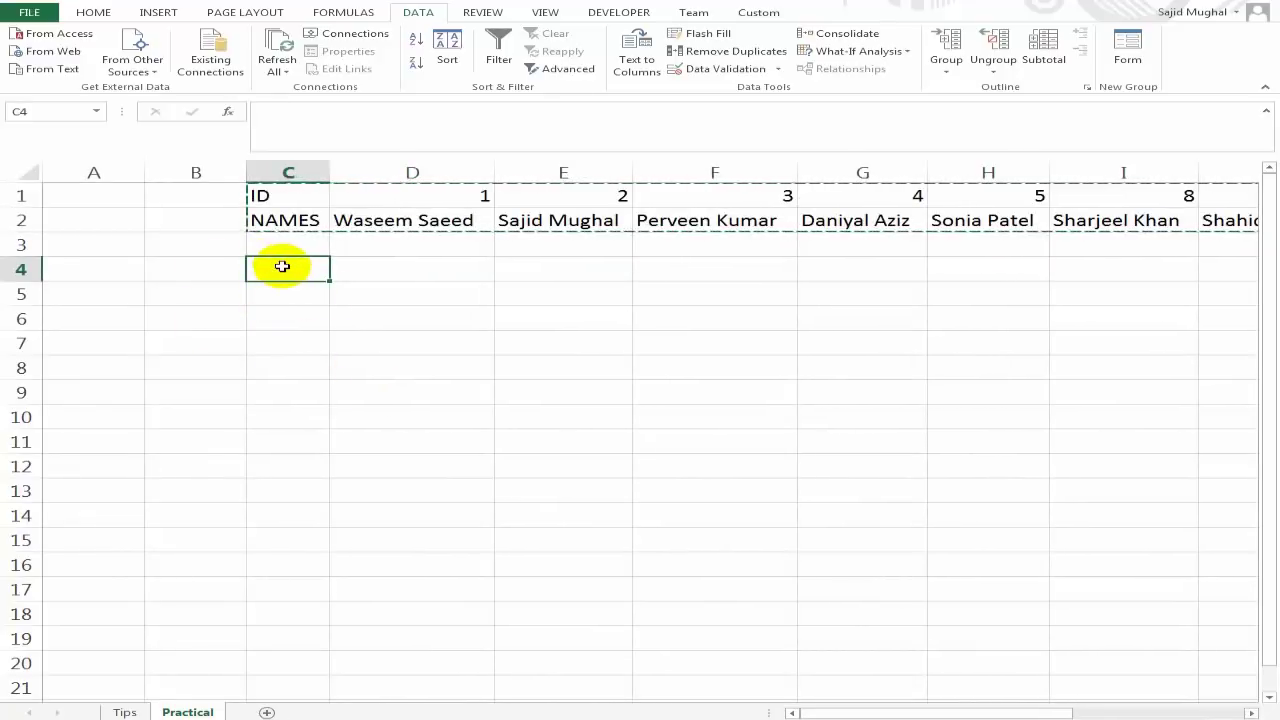
right_click(282, 266)
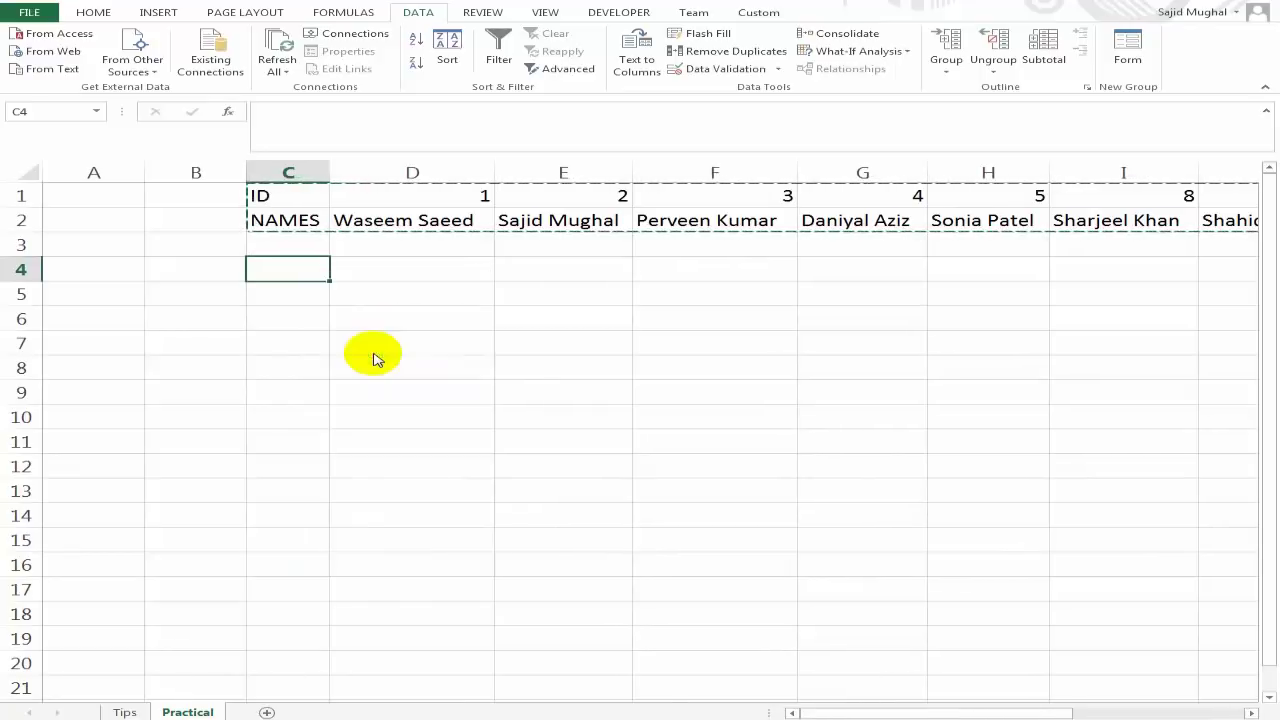
click(376, 356)
Paste the copied rows transposed into C4 with the Transpose option.
drag(420, 223, 783, 349)
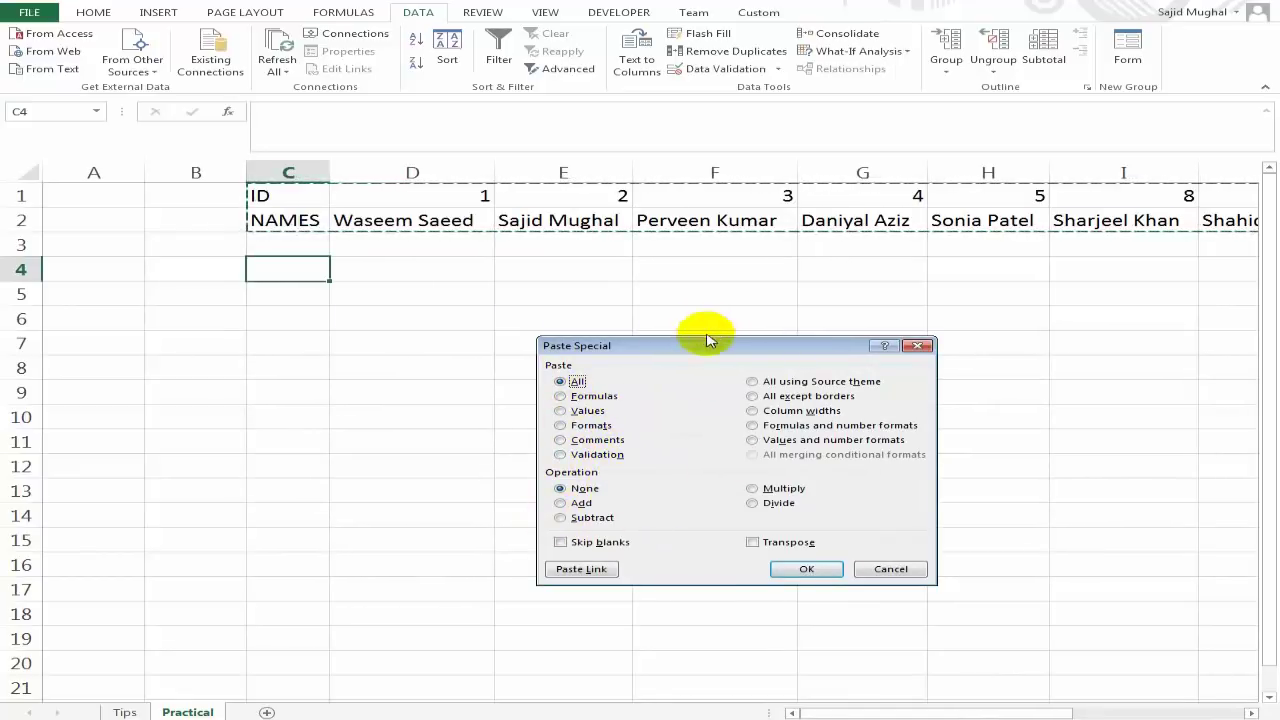
click(753, 545)
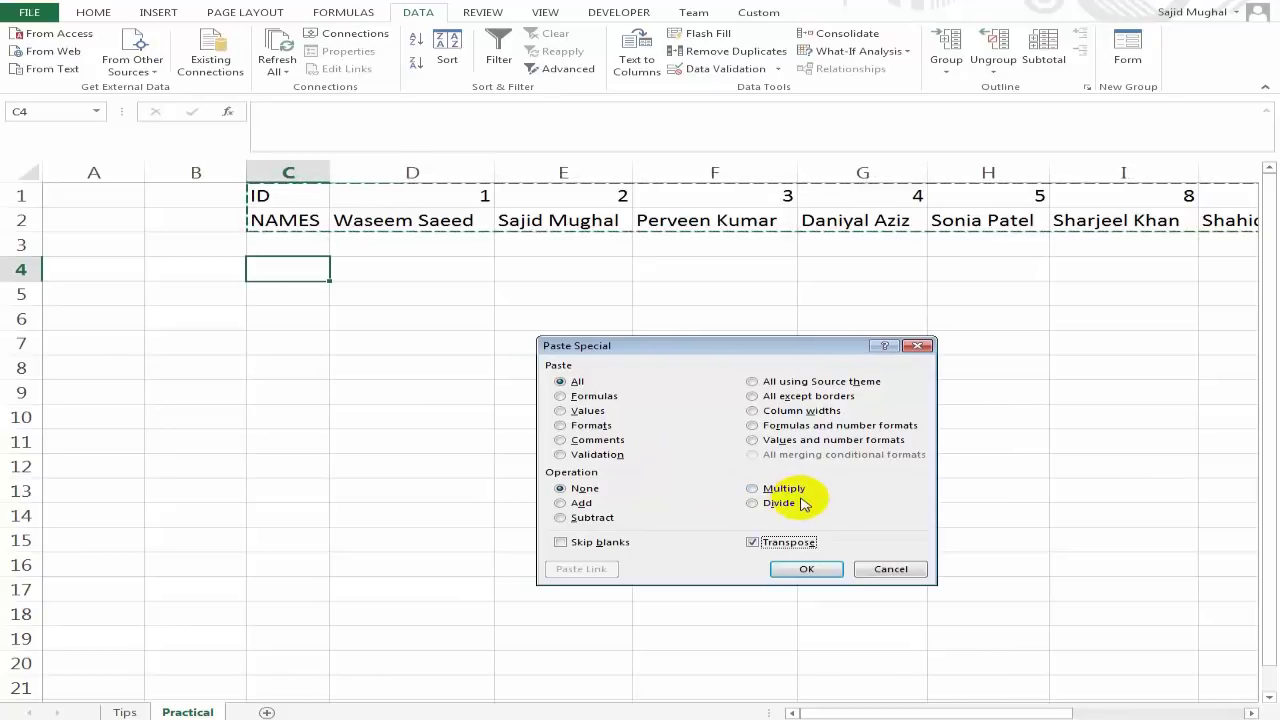
click(806, 569)
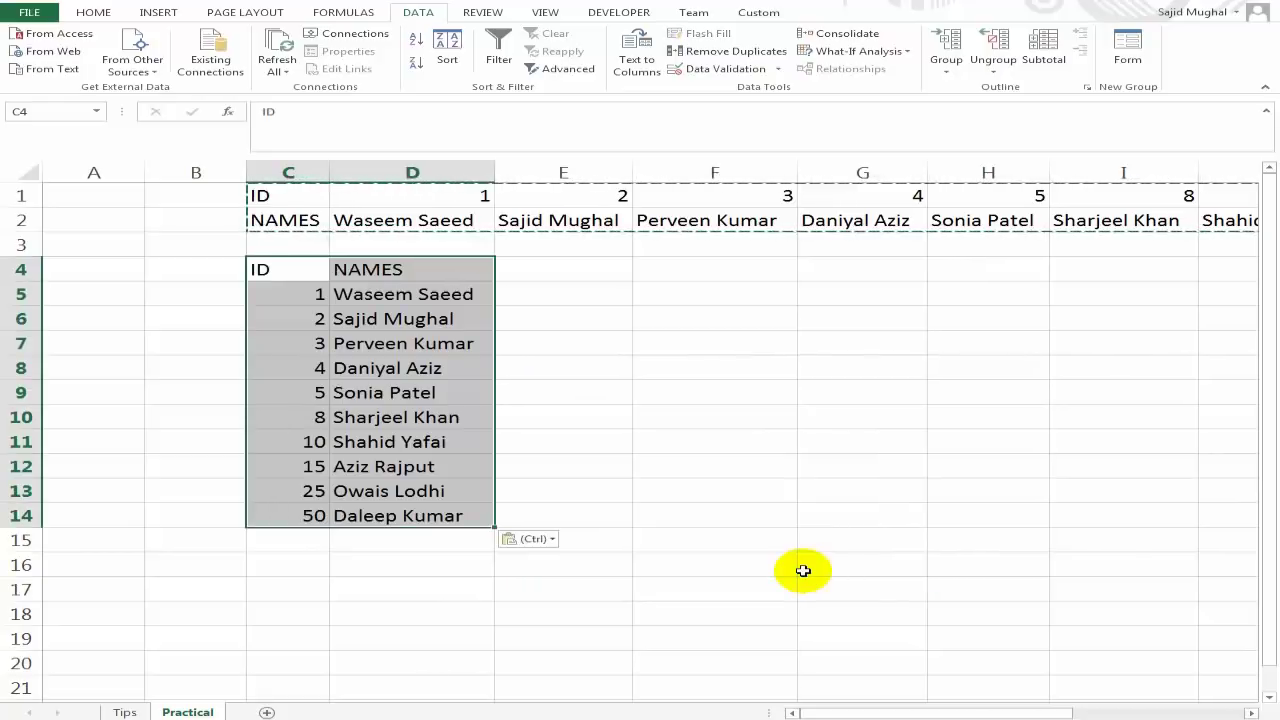
Delete the original horizontal rows 1 and 2 as entire rows.
click(487, 342)
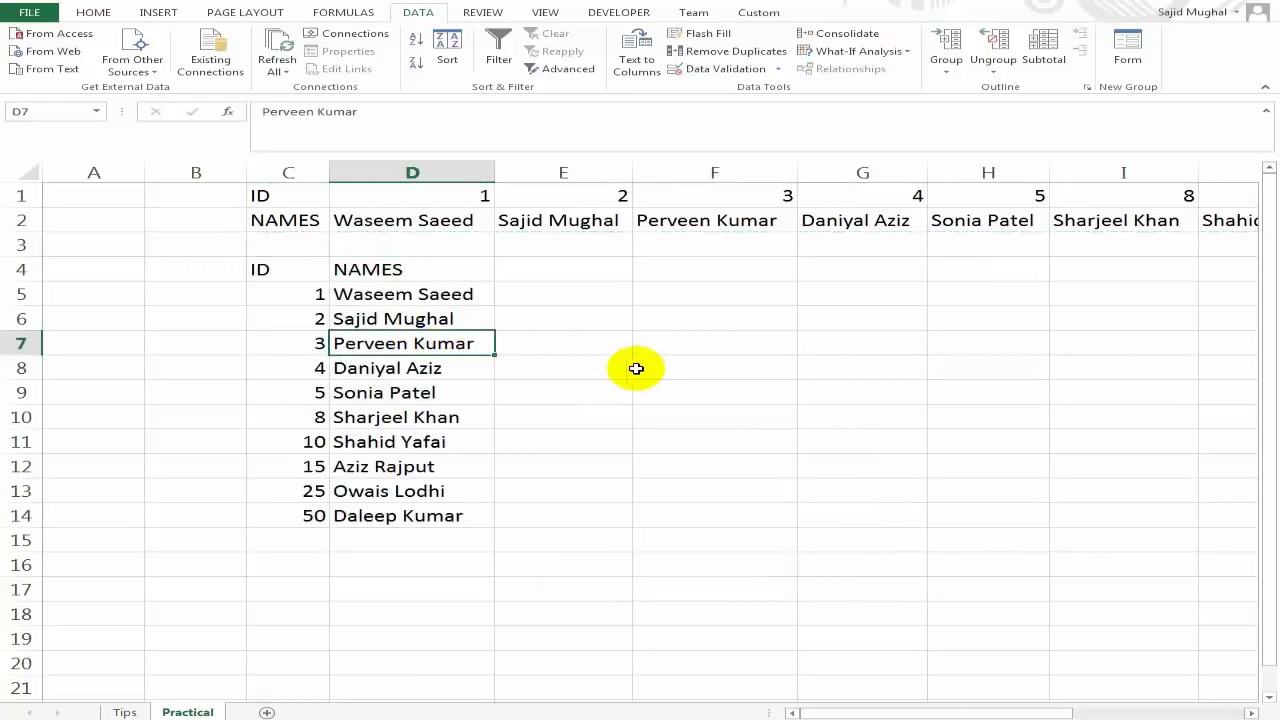
key(Up)
key(Up)
key(Up)
key(Up)
key(Up)
key(Up)
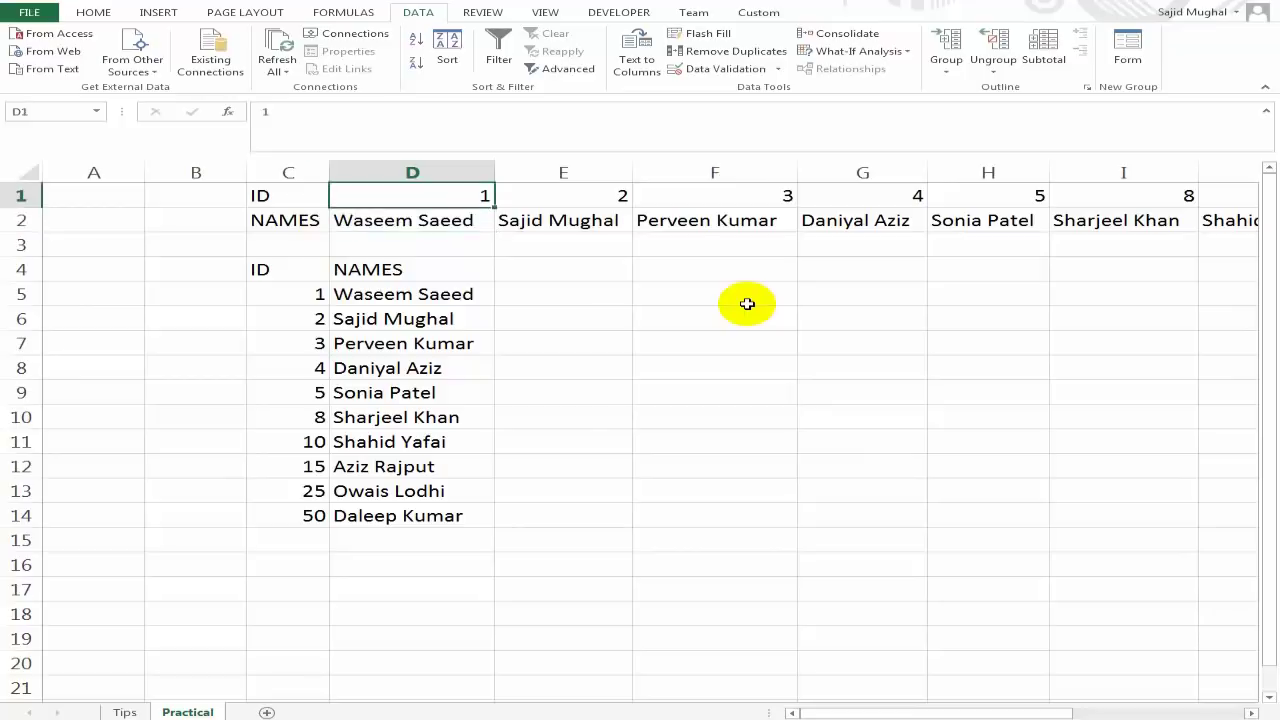
key(shift+Down)
key(ctrl+minus)
key(Down)
key(Down)
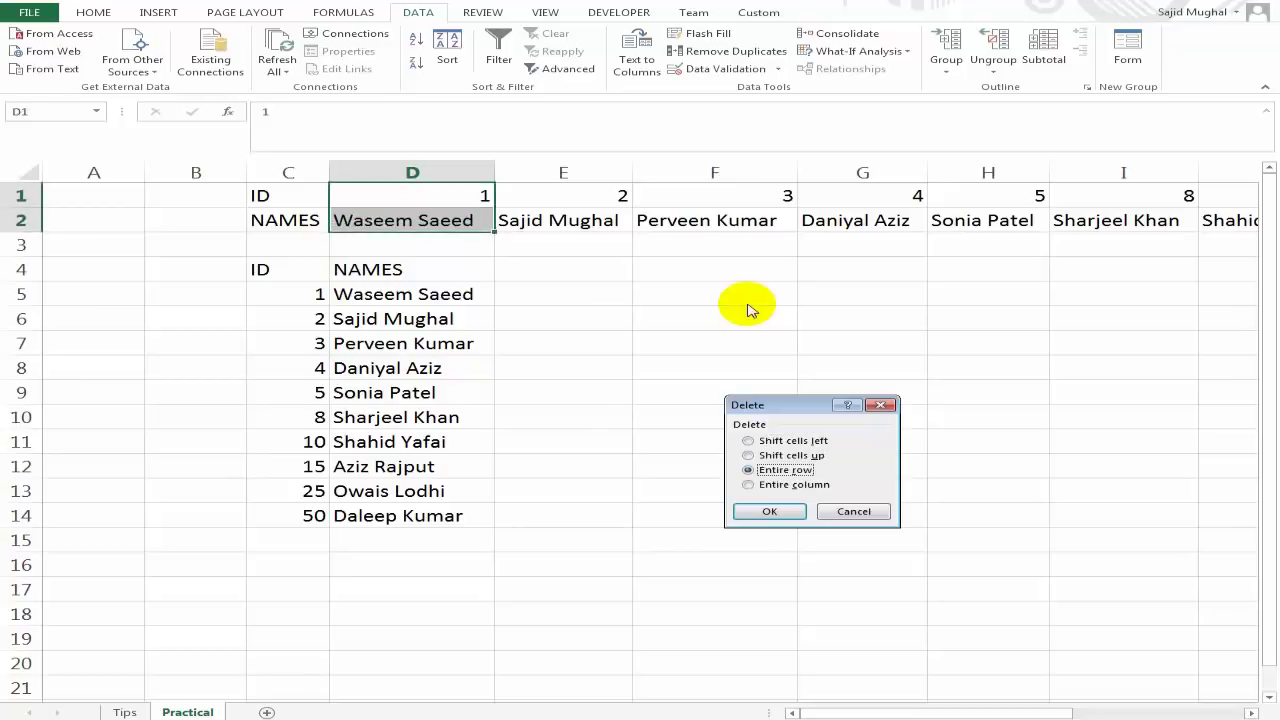
key(Return)
Select the whole ID column C.
key(Down)
key(Left)
key(Down)
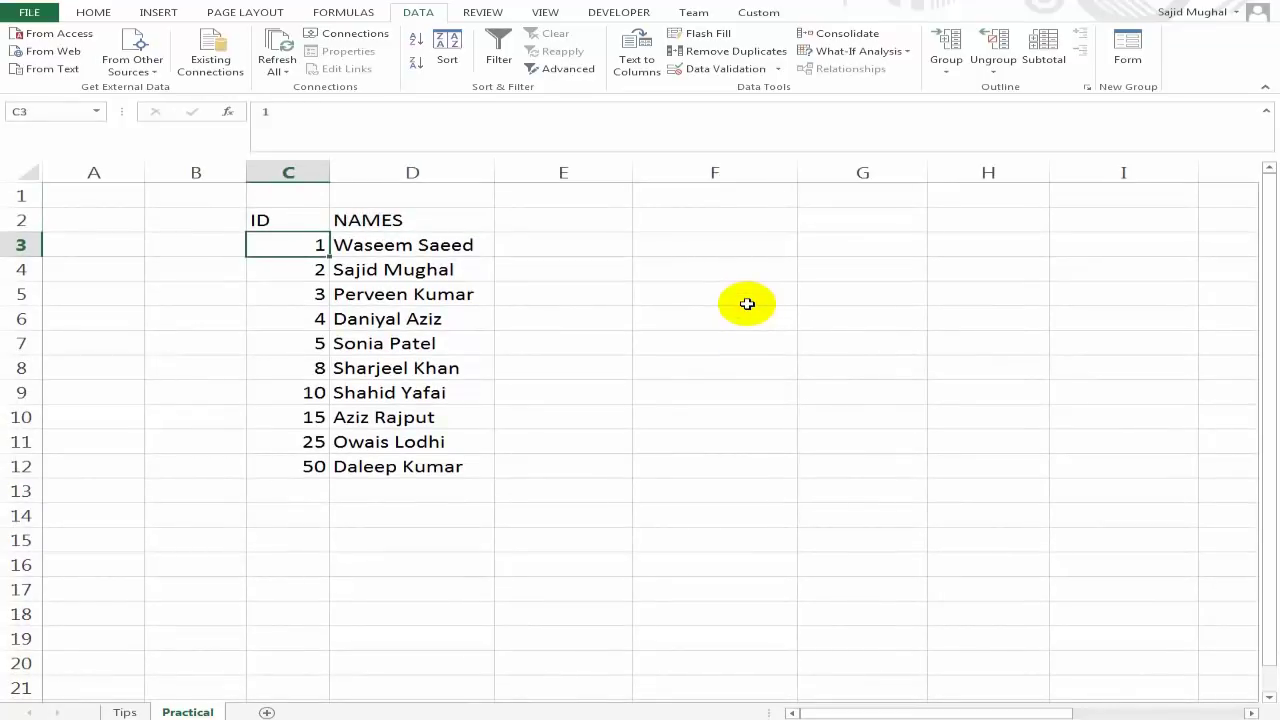
click(310, 223)
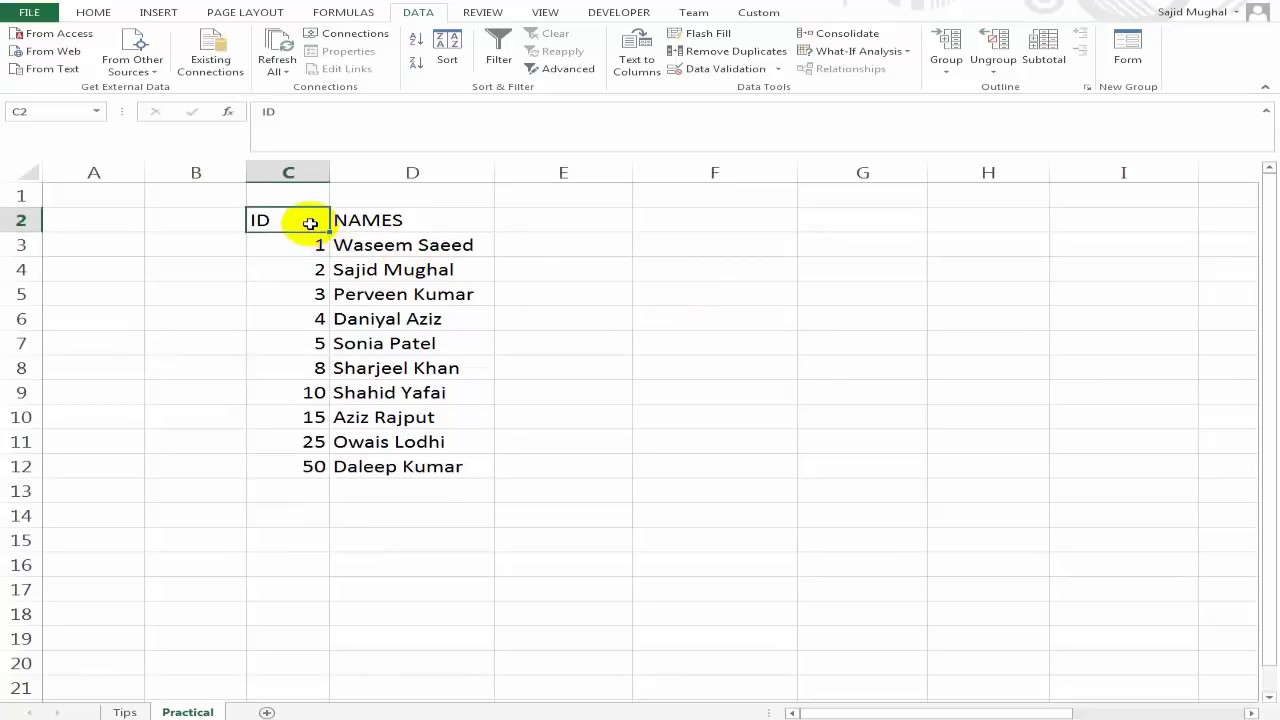
click(292, 170)
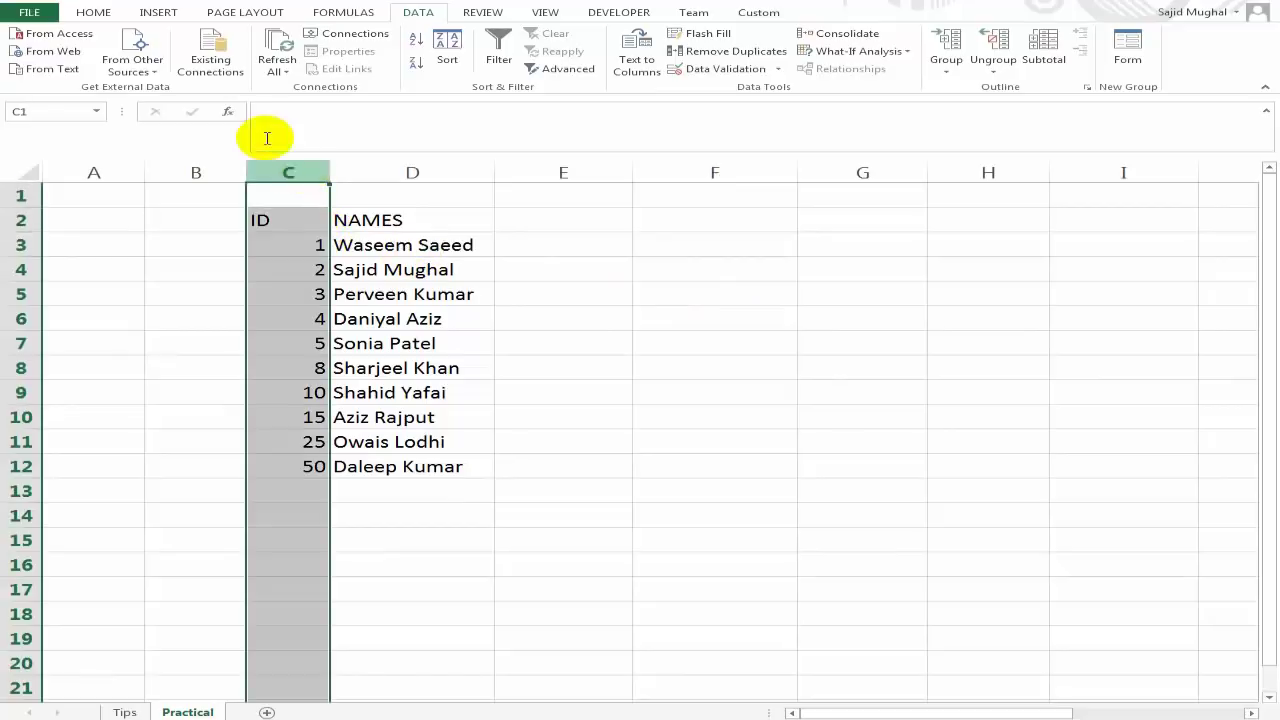
Centre-align the ID column values, then select the NAMES header cell D2.
click(98, 20)
click(329, 62)
drag(410, 220, 415, 236)
click(415, 228)
key(Down)
key(Up)
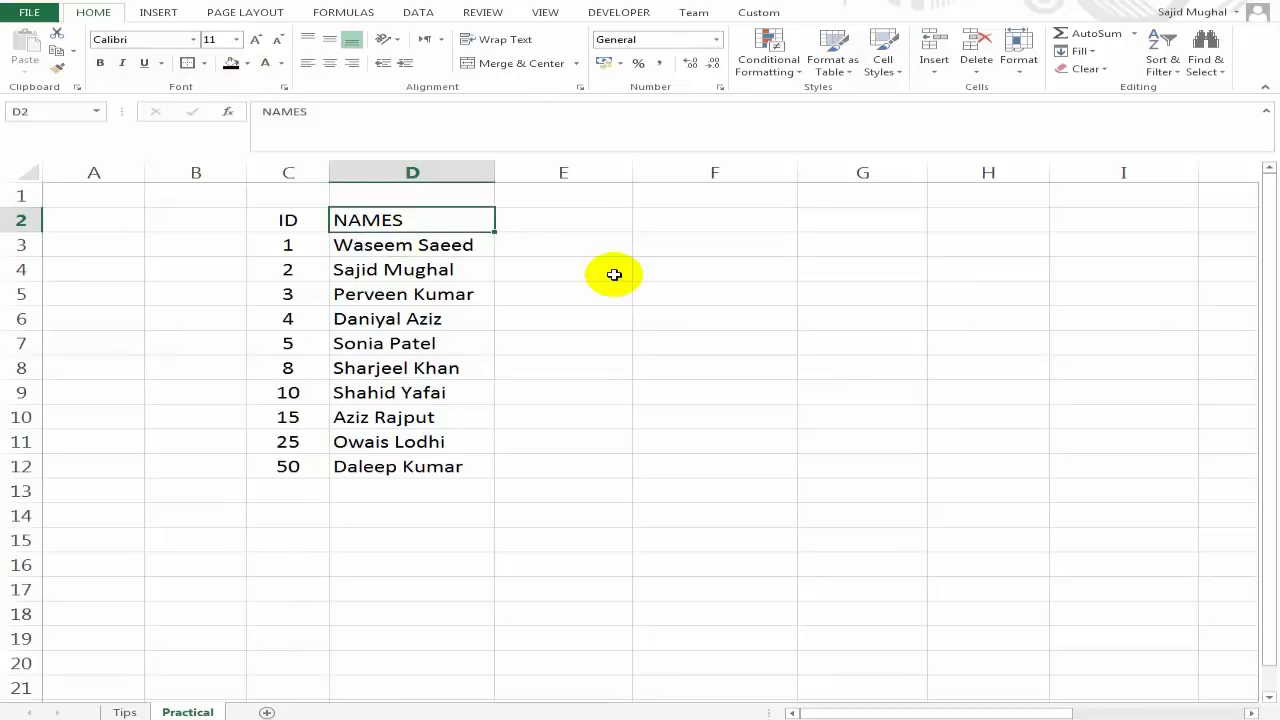
Rename the D2 header from NAMES to EMP NAMES.
key(F2)
key(Left)
text(EMP)
key(Return)
Review the finished ID and EMP NAMES table, then switch to the Tips sheet.
key(Up)
key(Down)
key(Up)
key(Left)
key(Right)
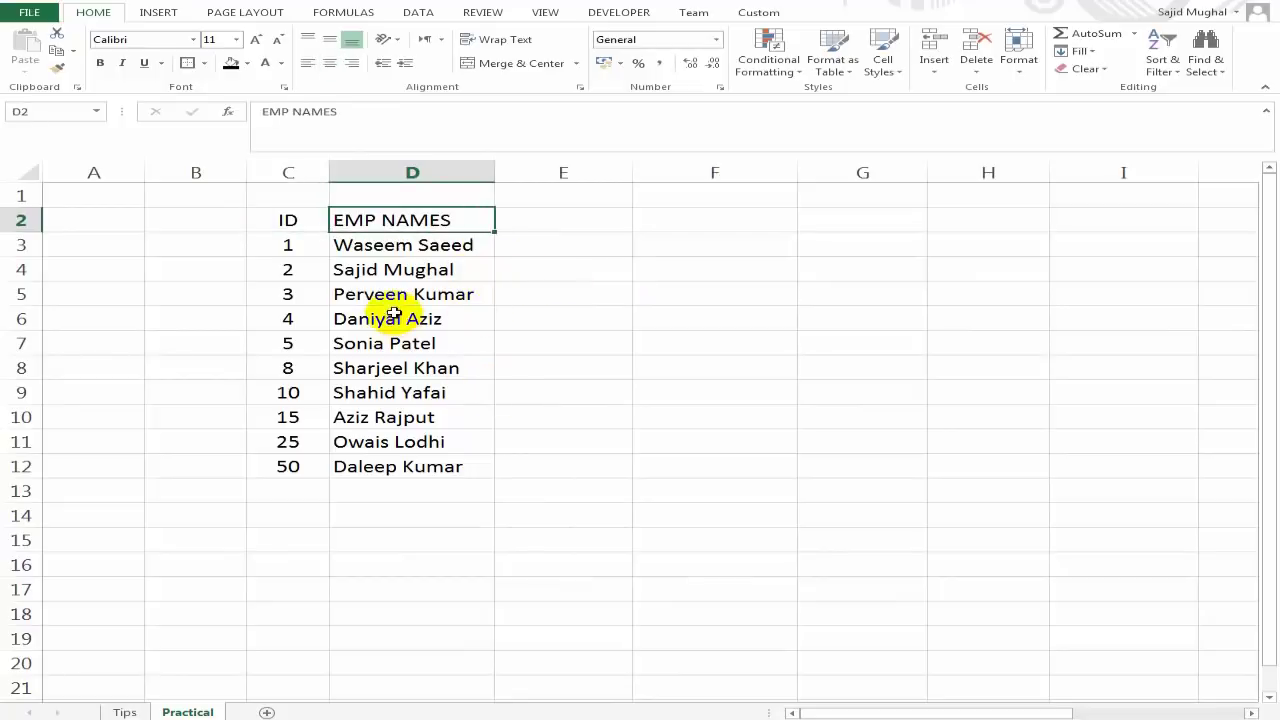
click(397, 316)
click(422, 203)
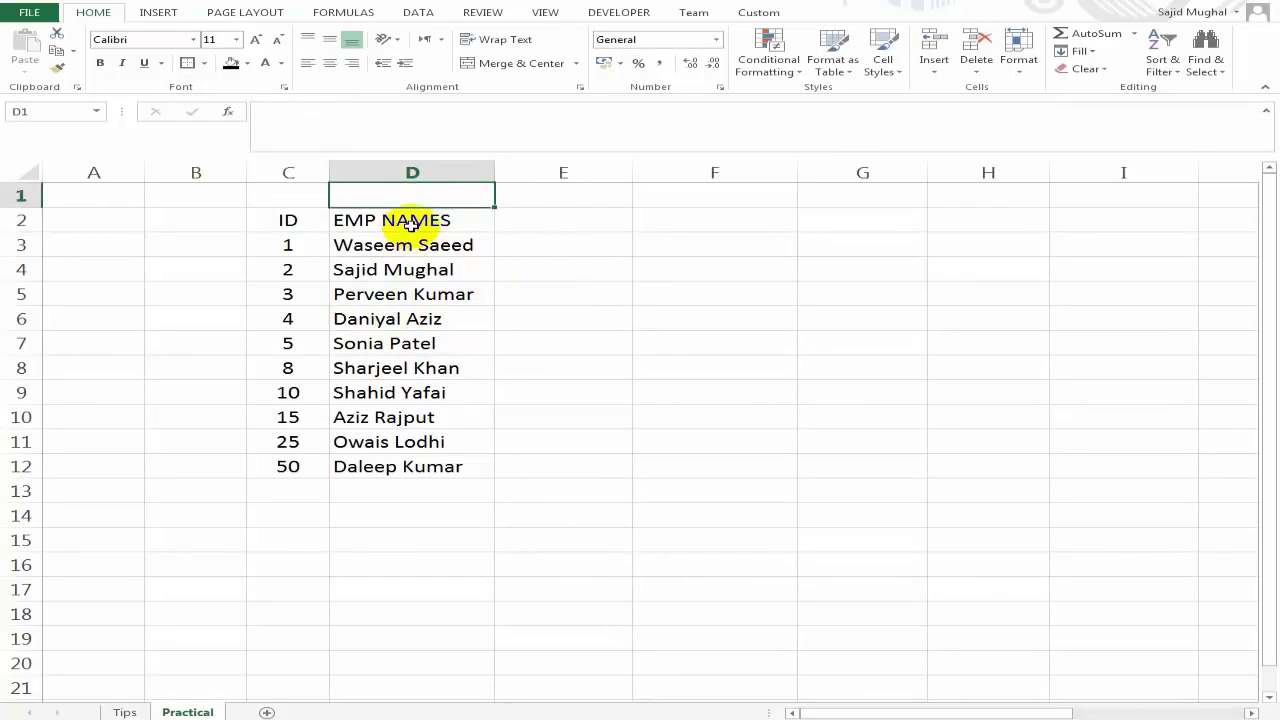
click(465, 226)
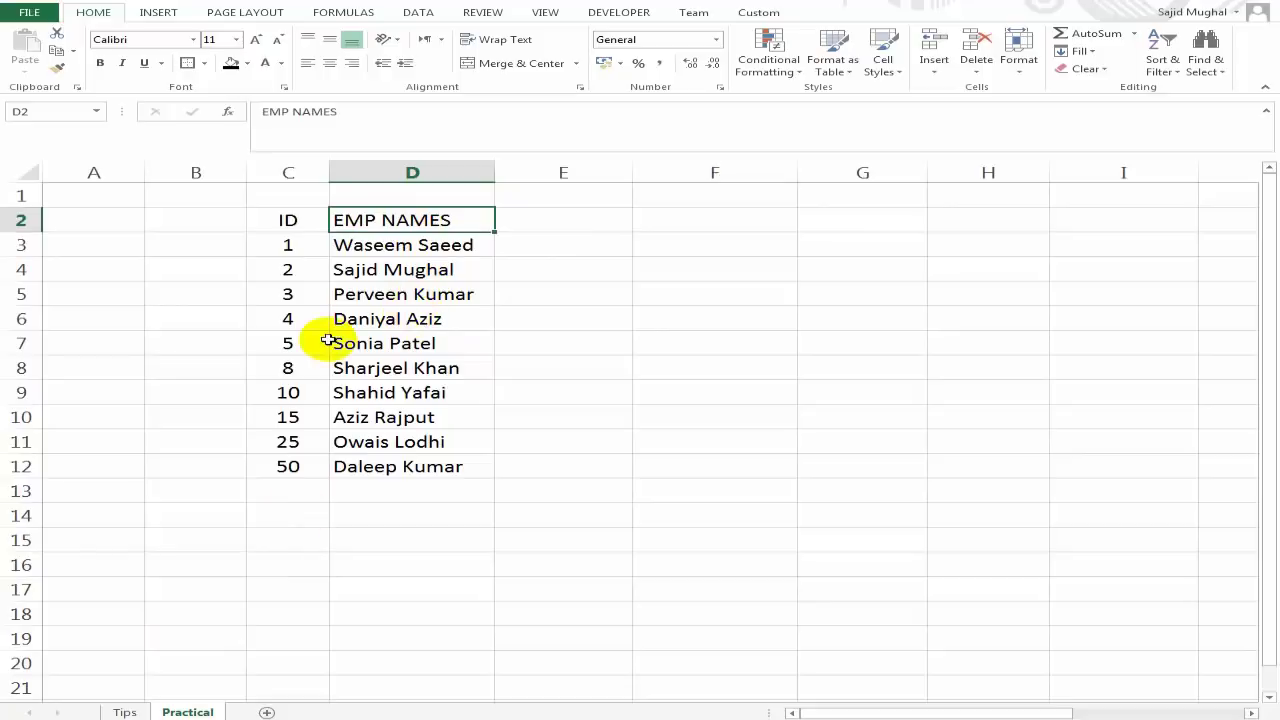
click(410, 276)
click(383, 412)
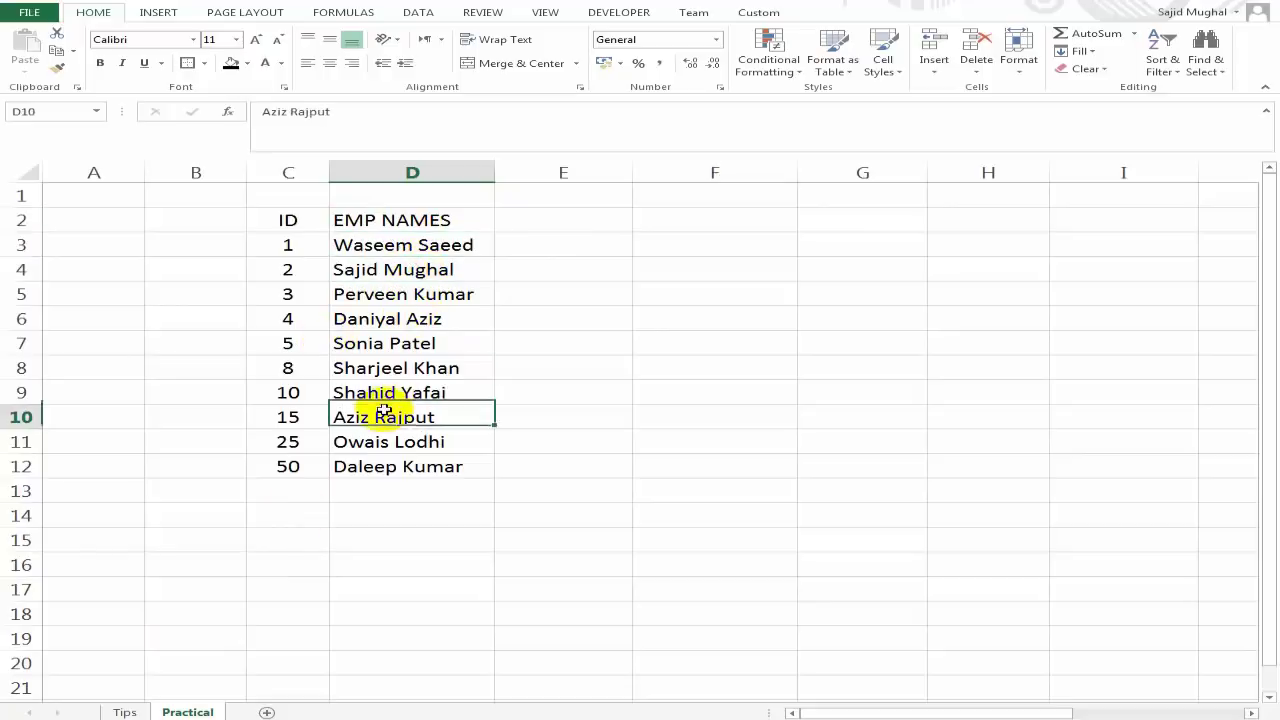
click(400, 228)
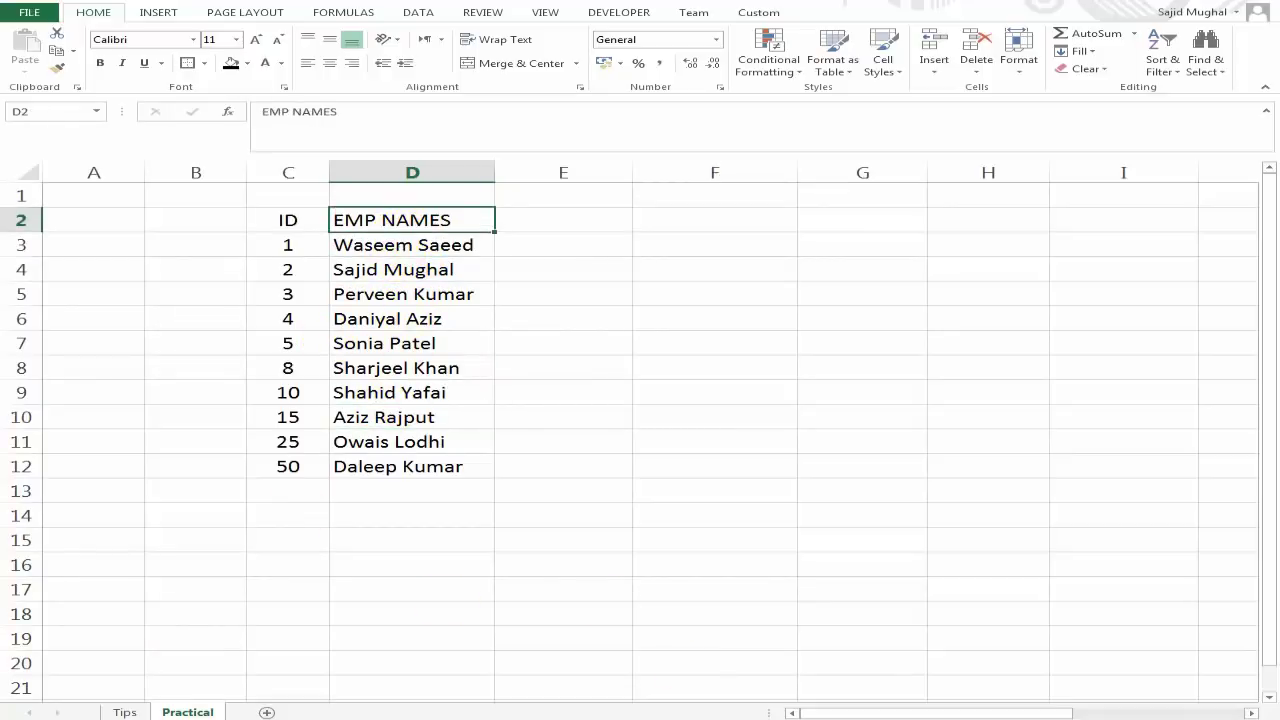
click(124, 711)
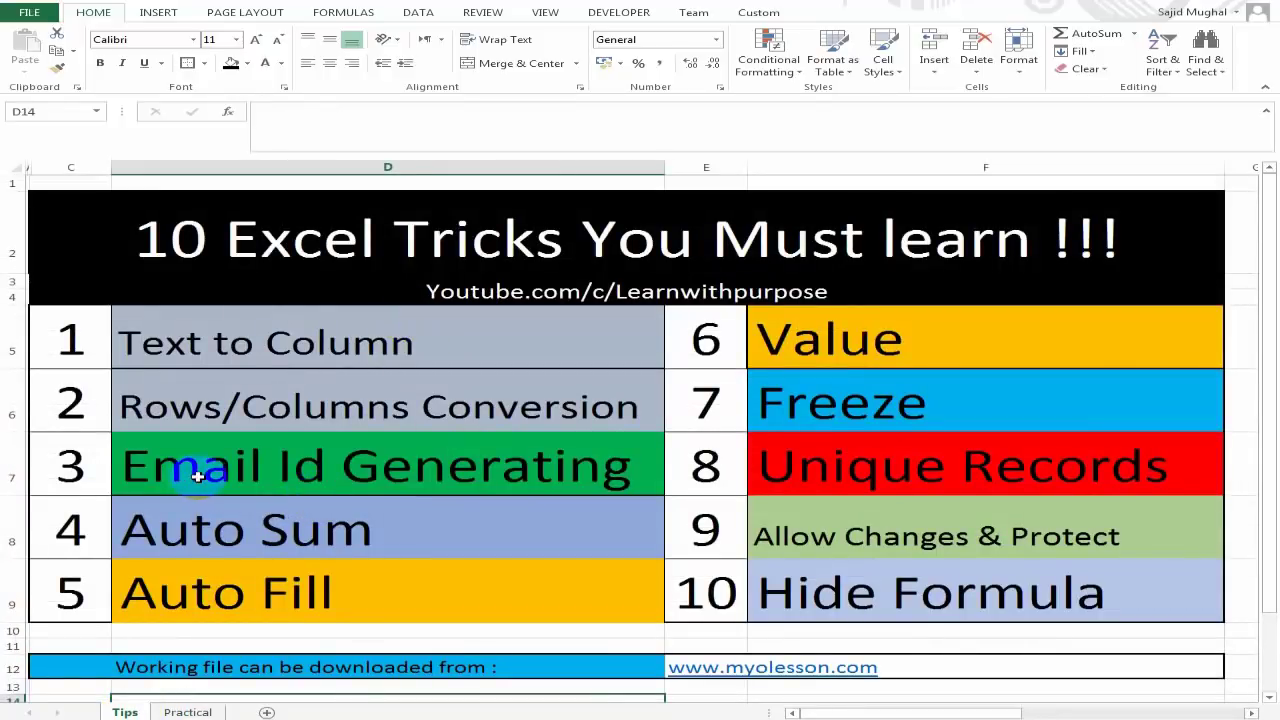
Return to the Practical sheet and highlight the ten employee names in D3:D12.
click(185, 712)
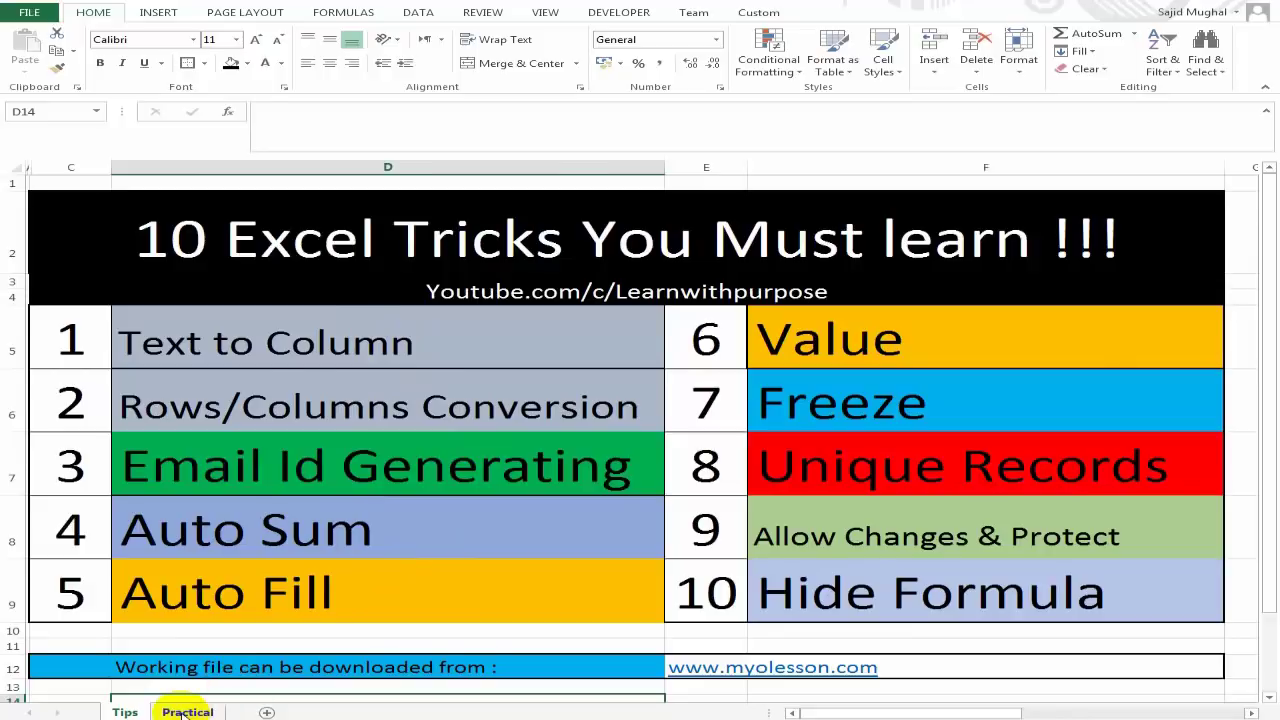
click(557, 218)
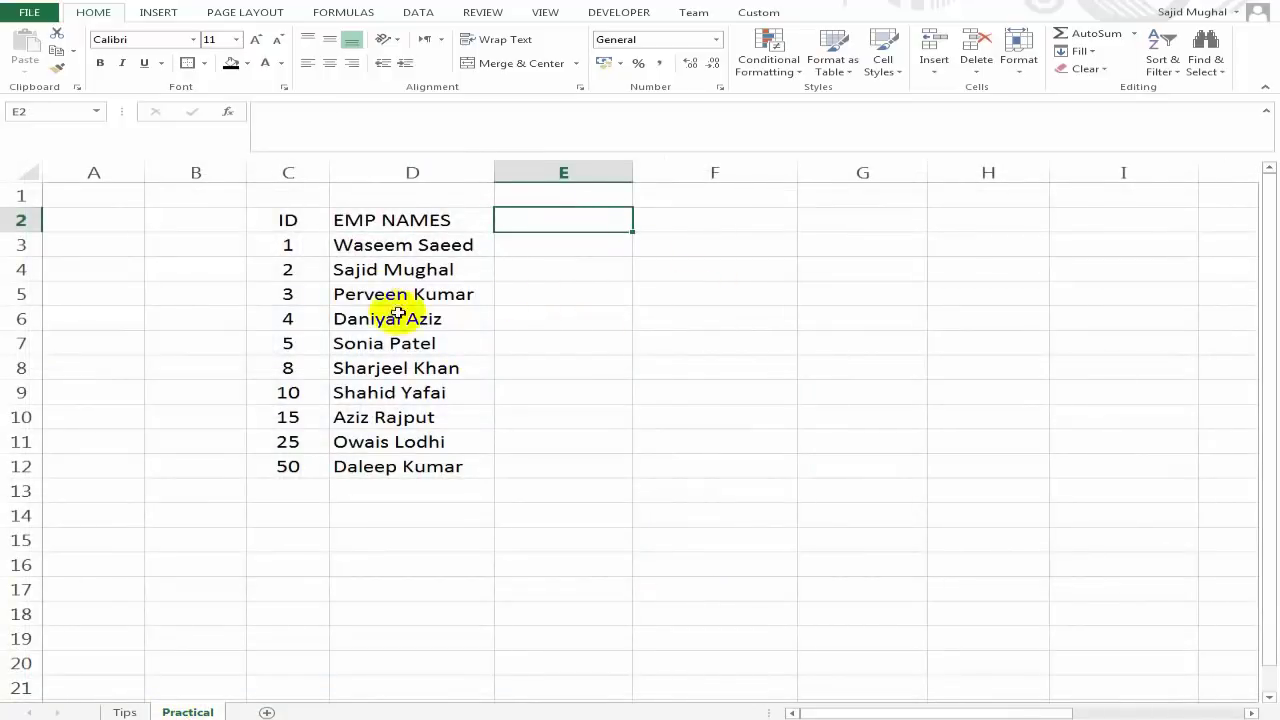
drag(380, 245, 389, 465)
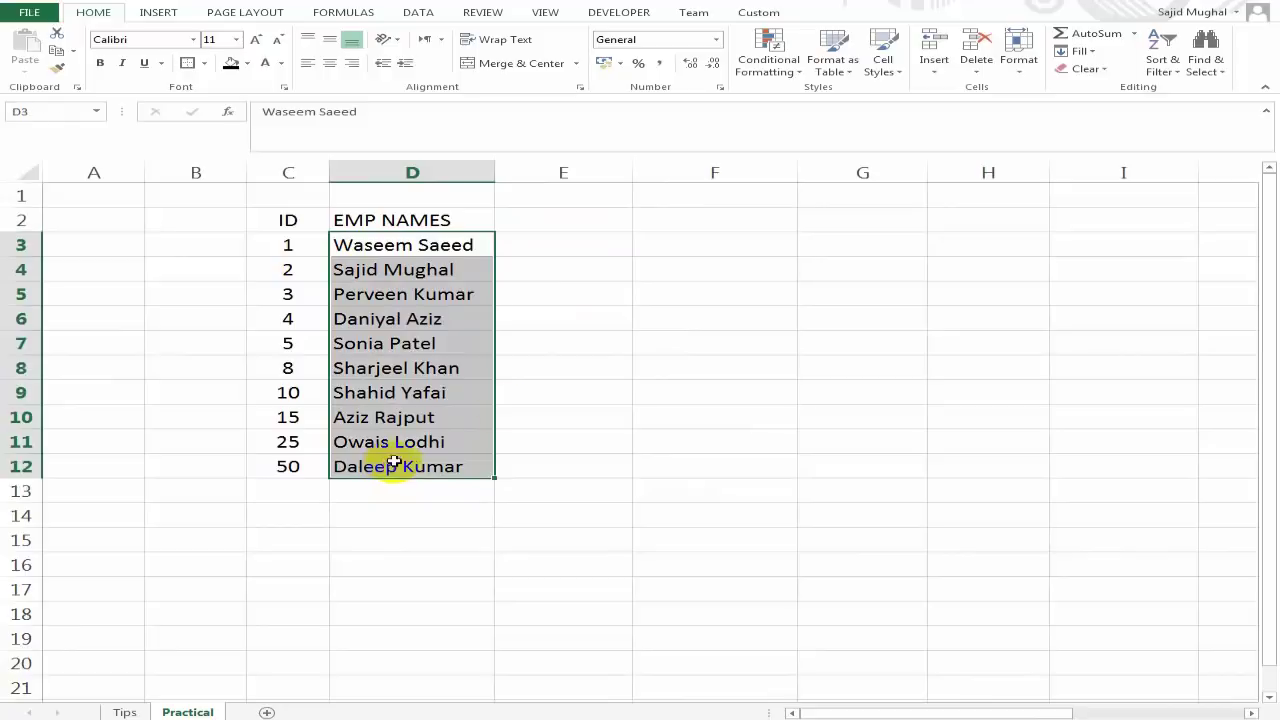
click(572, 350)
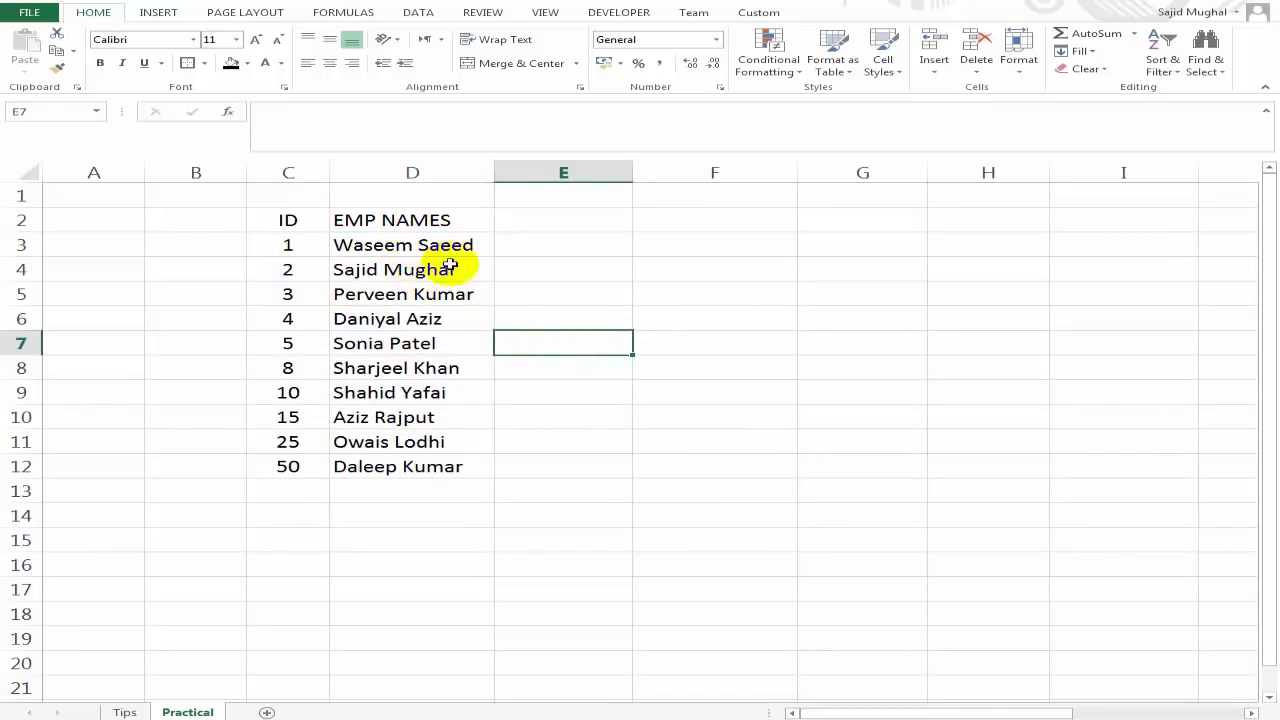
Select cell E2 for a new column heading beside EMP NAMES.
click(545, 244)
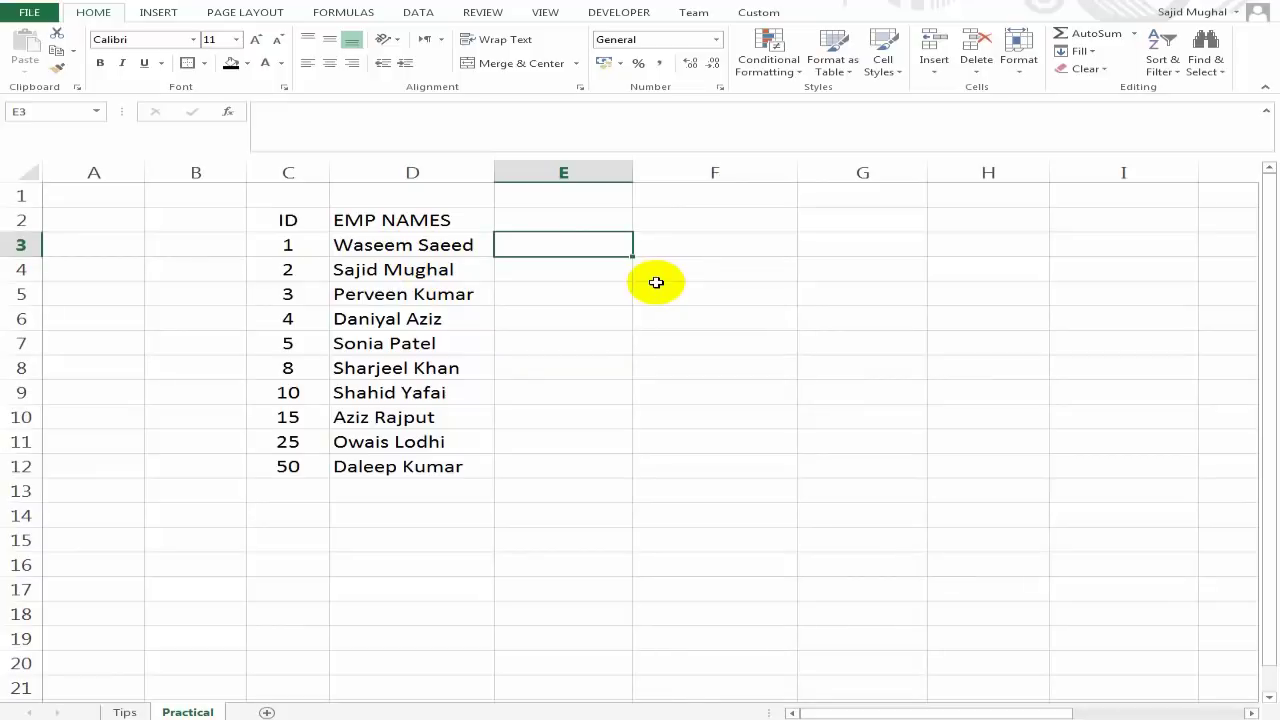
click(419, 249)
click(535, 249)
click(678, 248)
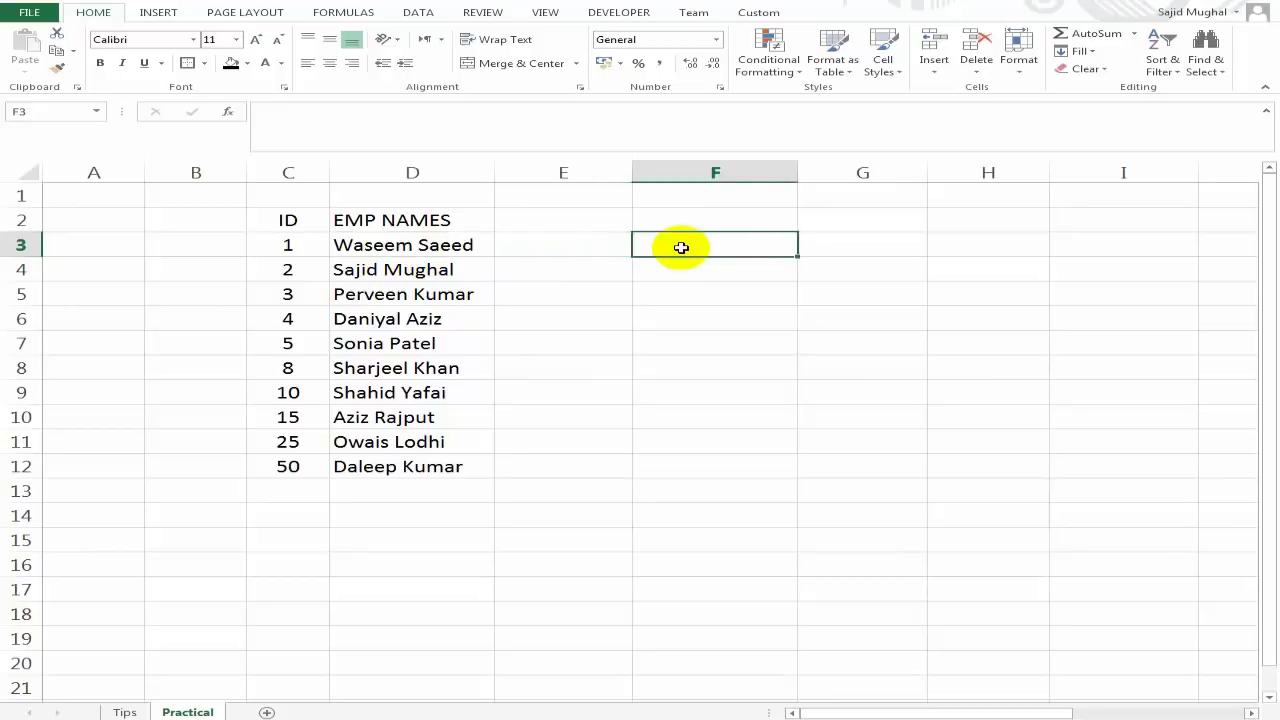
click(550, 255)
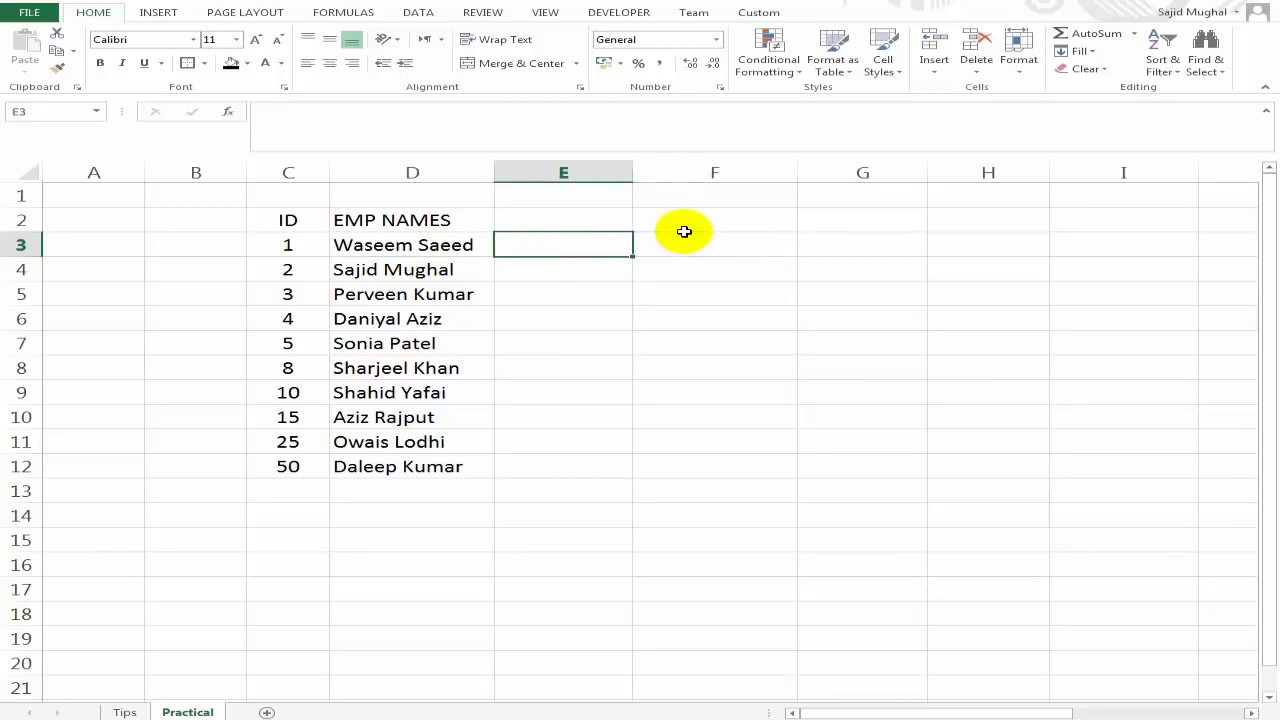
click(524, 213)
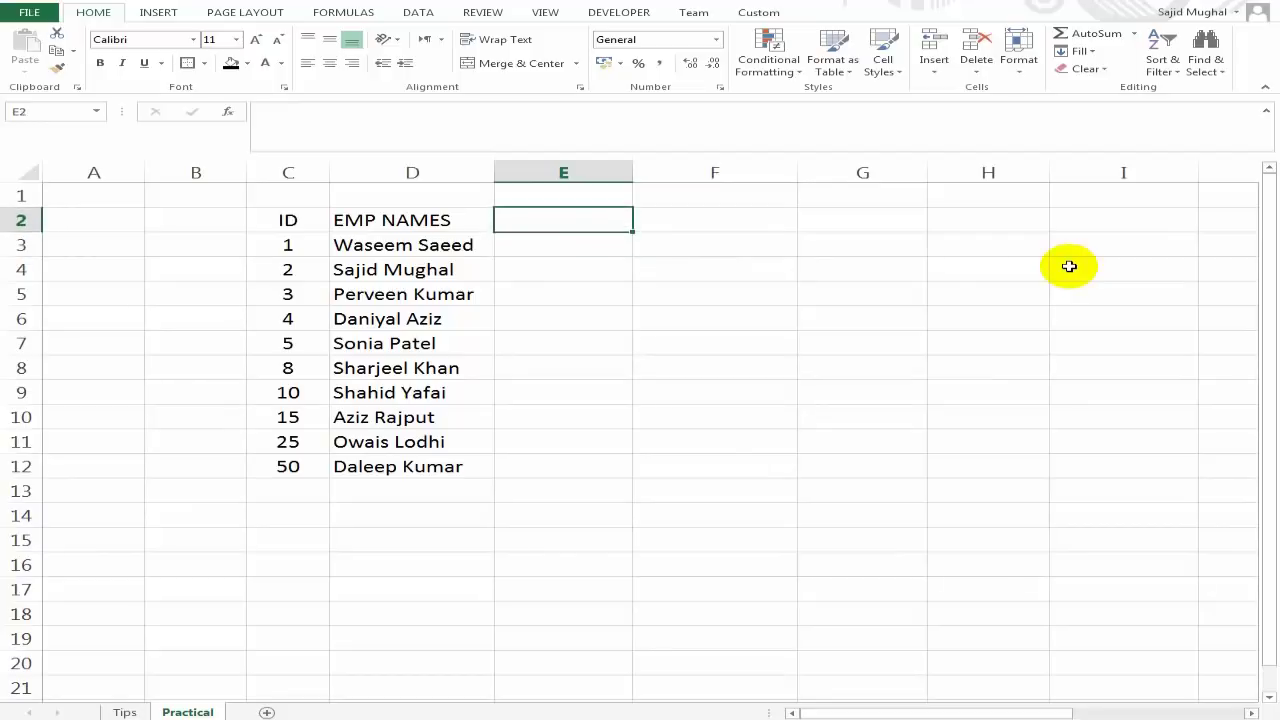
text(Email)
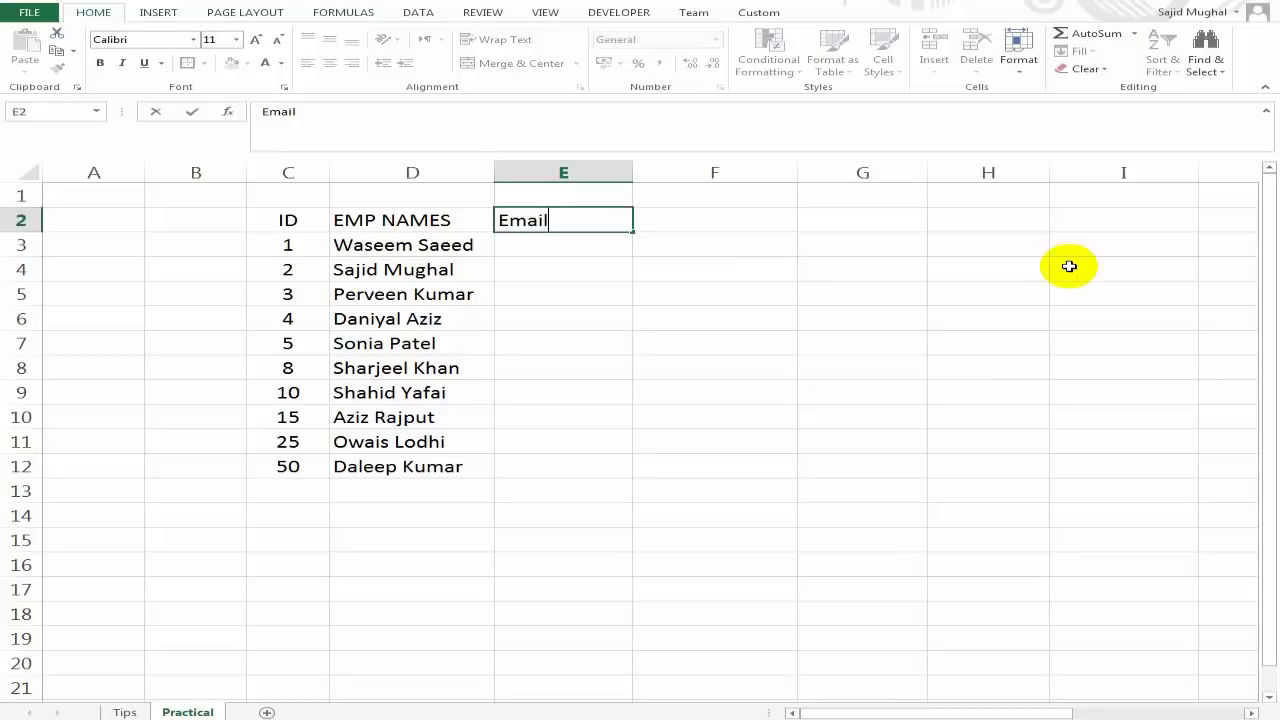
key(Return)
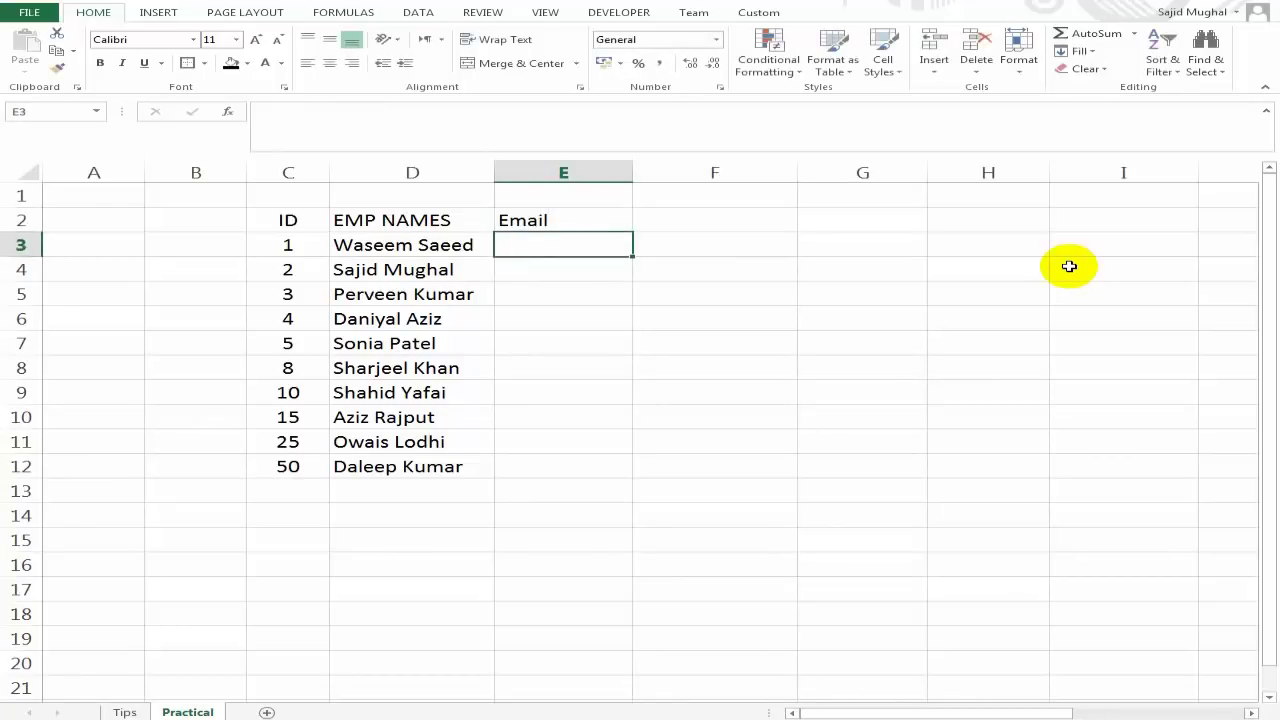
text(=)
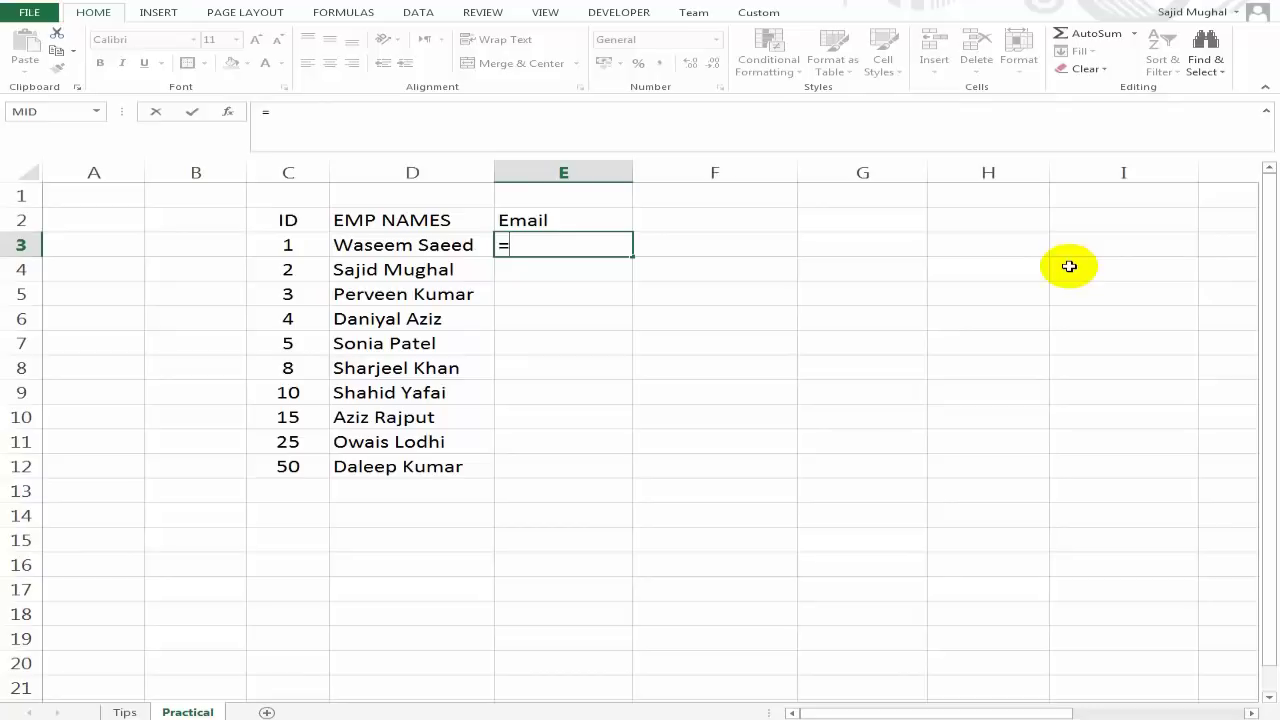
click(415, 247)
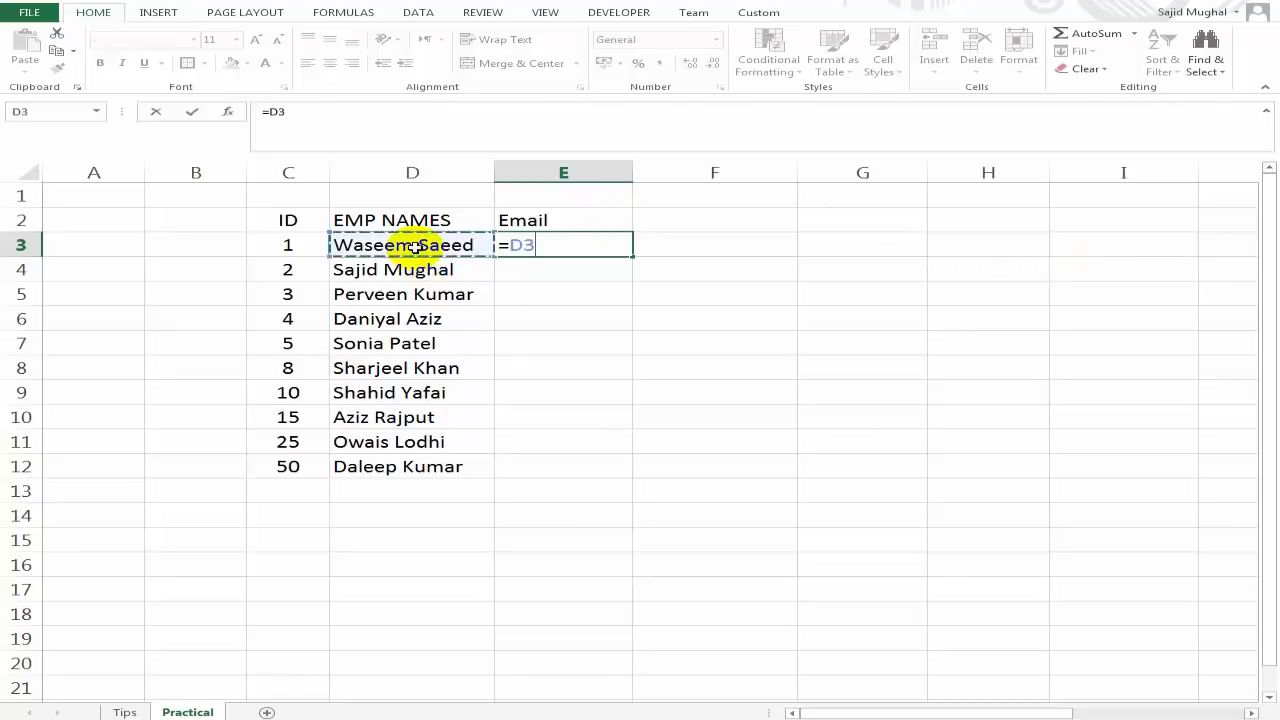
key(BackSpace)
key(BackSpace)
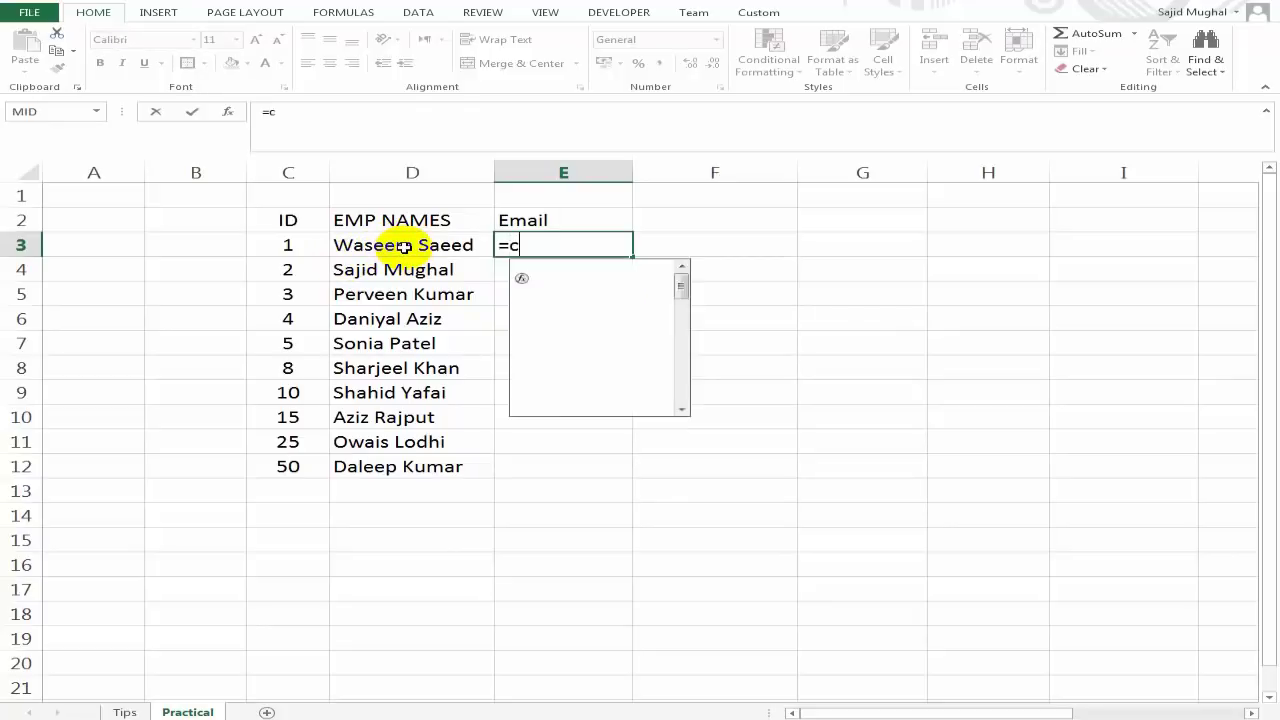
text(on)
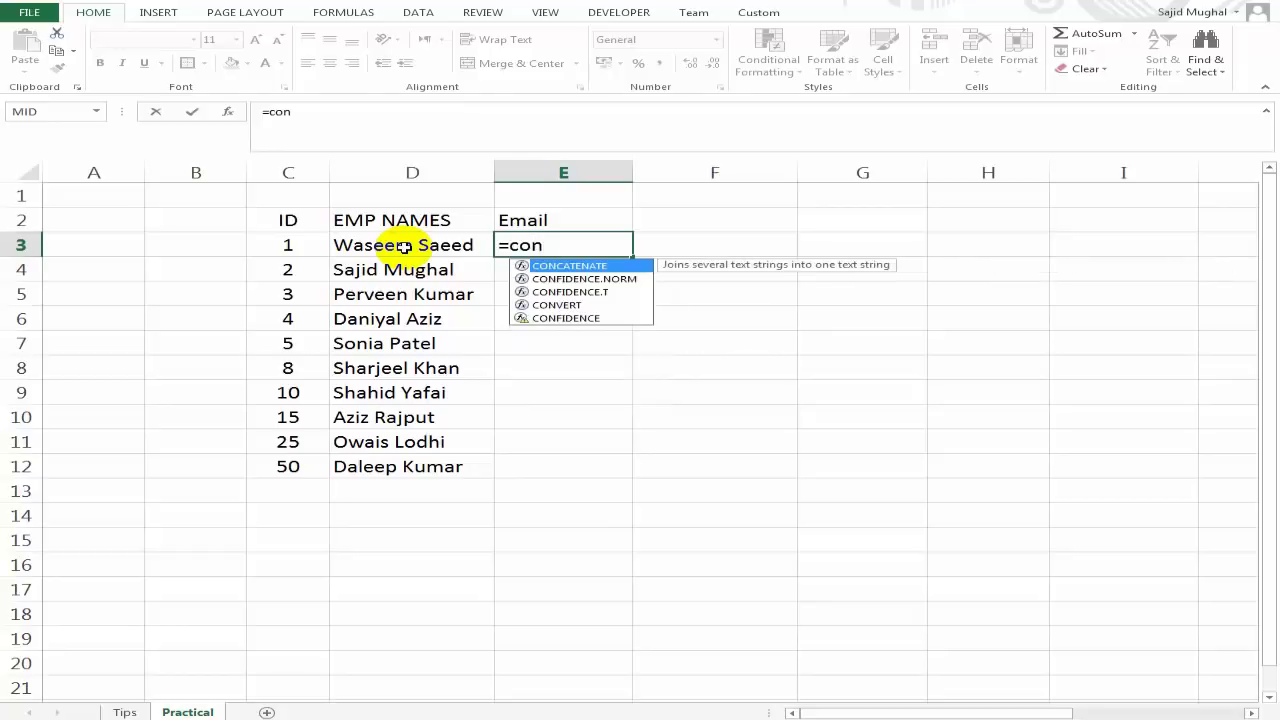
key(Tab)
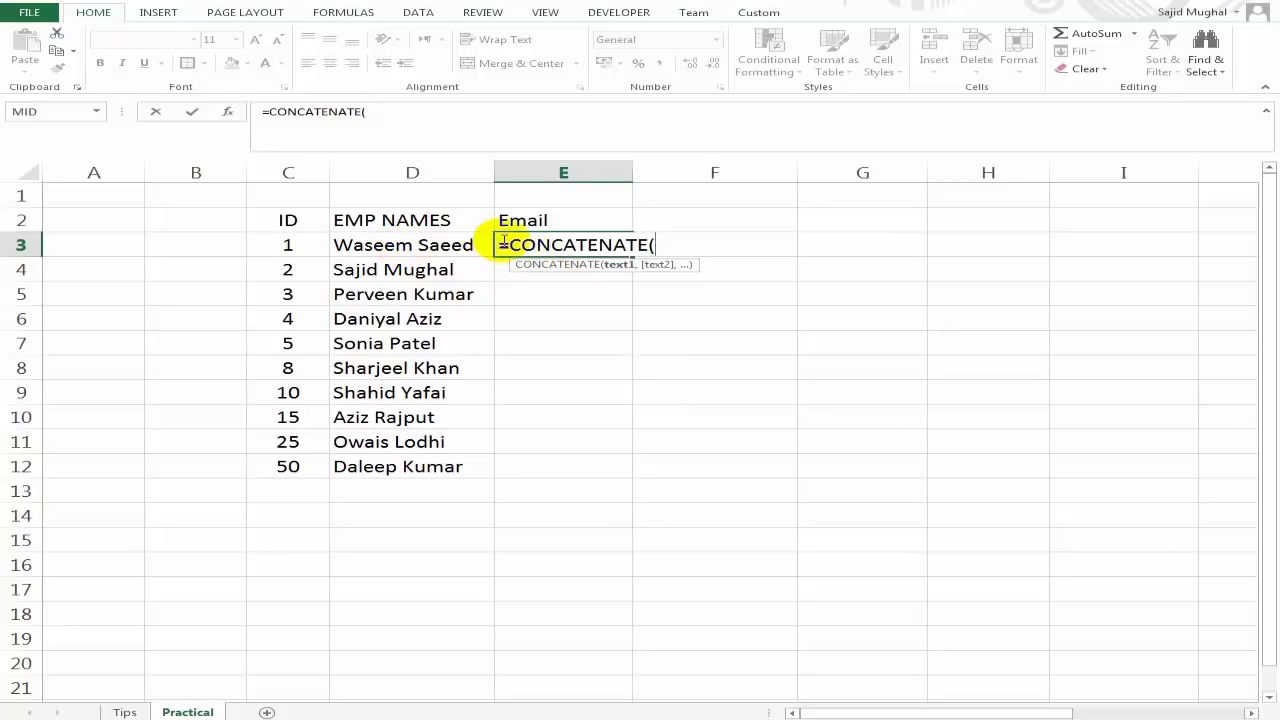
click(443, 247)
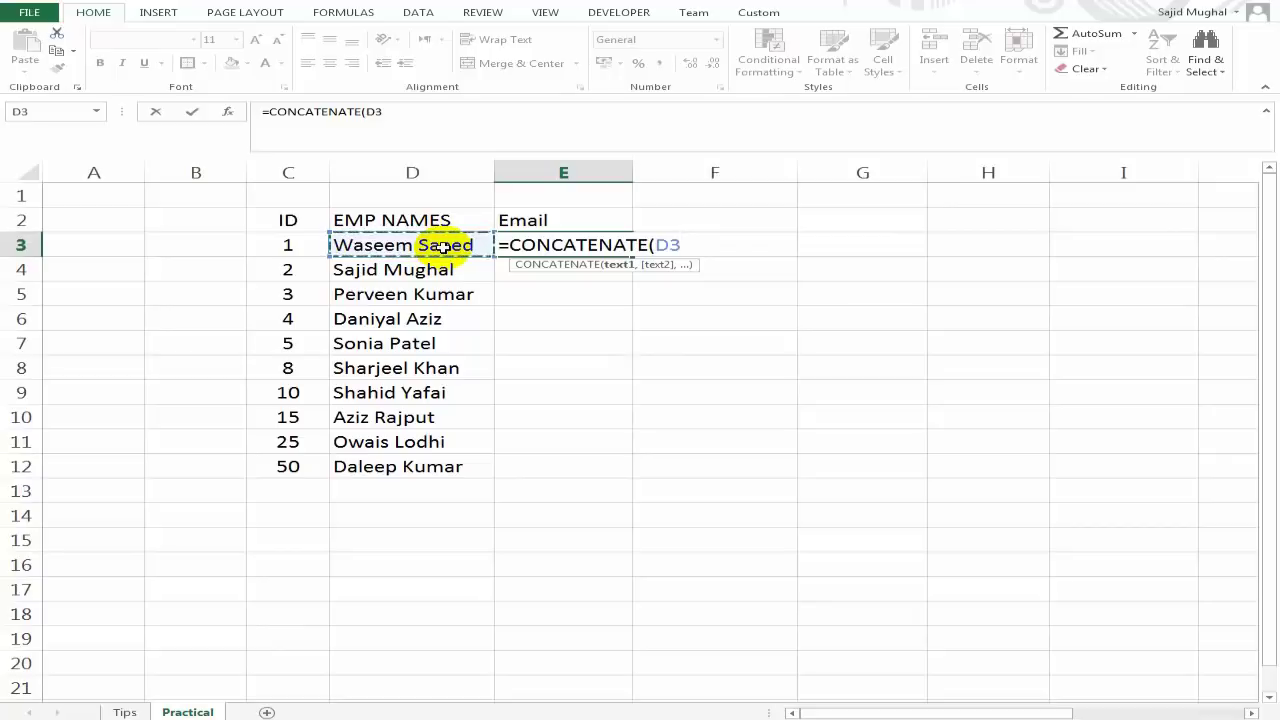
text(,)
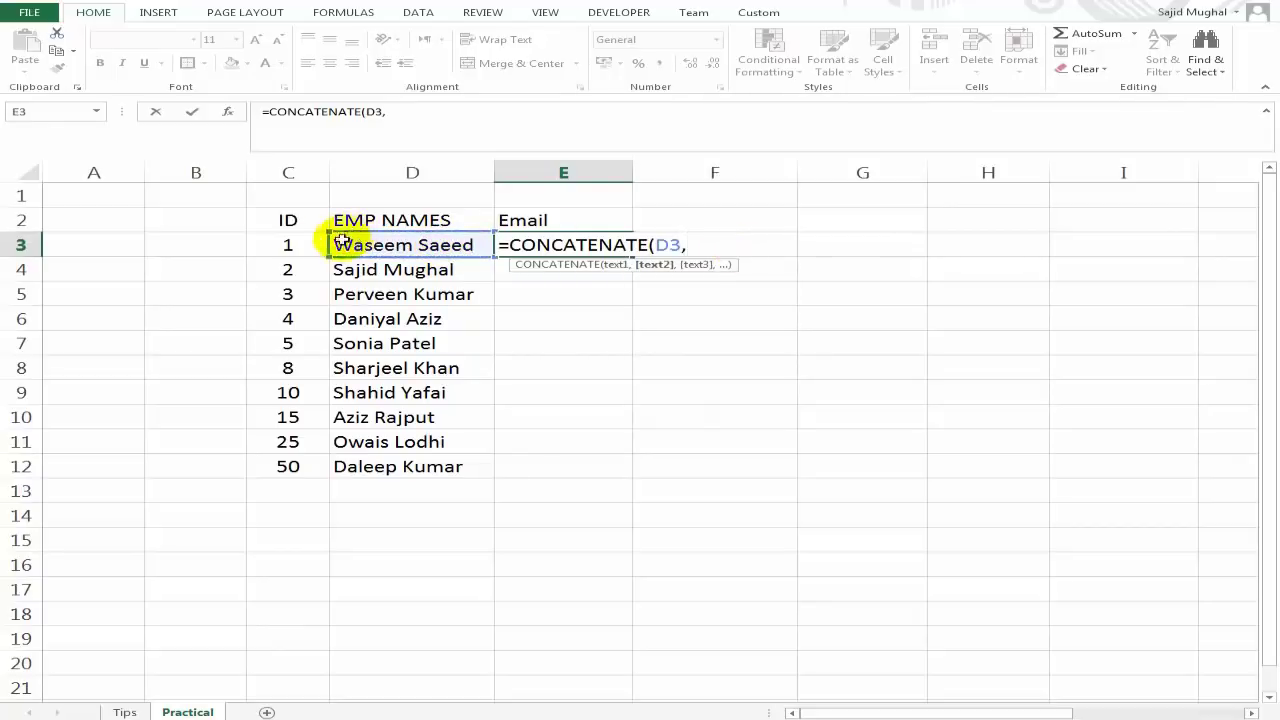
click(293, 244)
text(,"@myolesson.com)
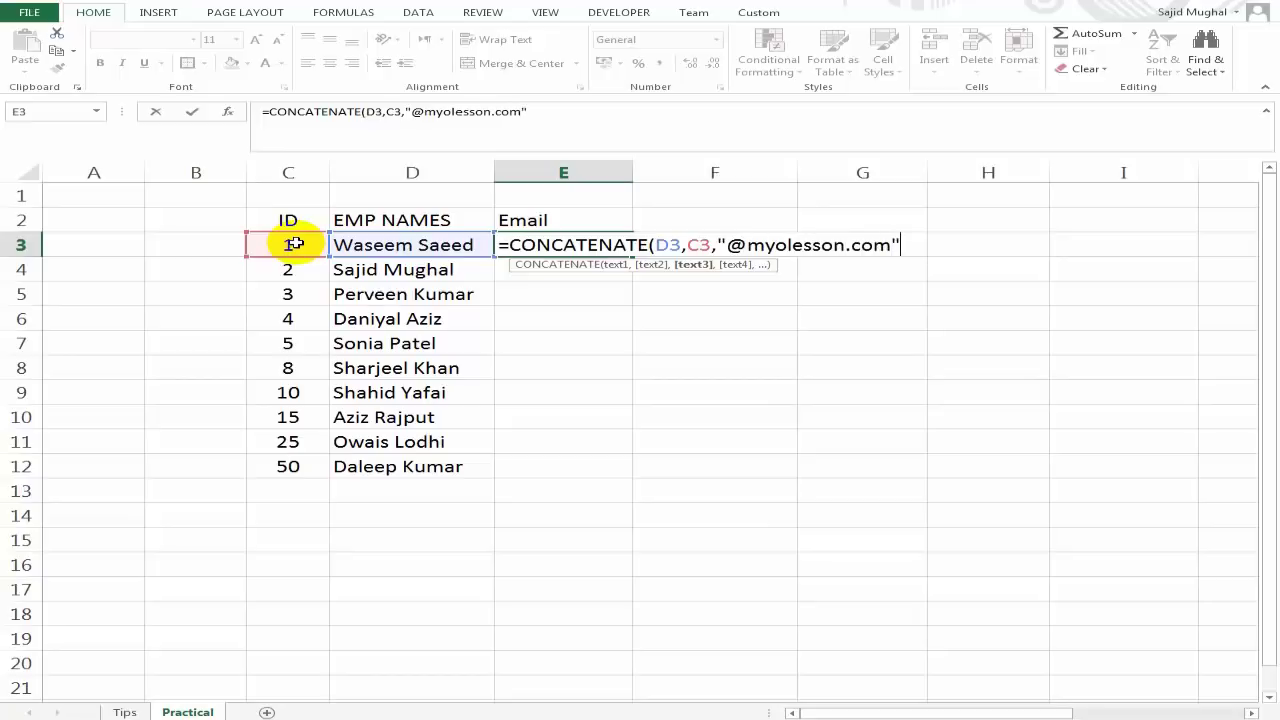
key(Return)
Copy the email formula down through E3:E12 and widen column E to fit.
key(Up)
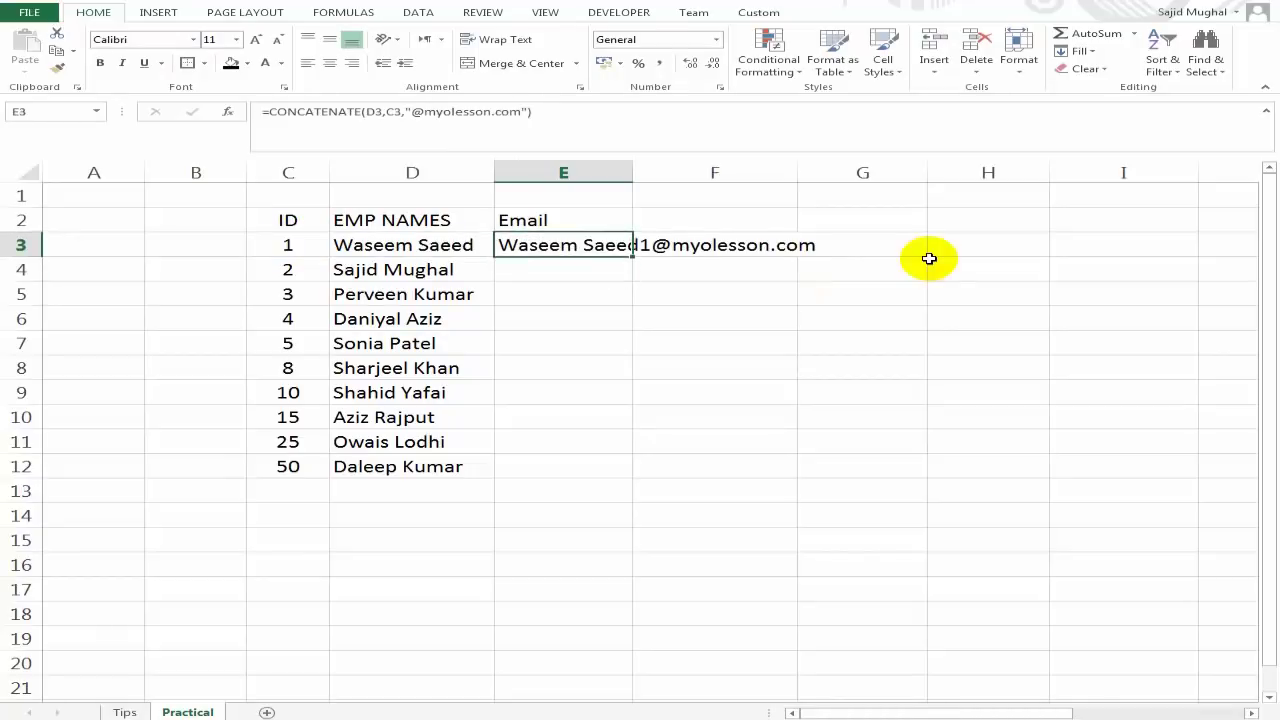
key(Down)
key(Up)
key(ctrl+c)
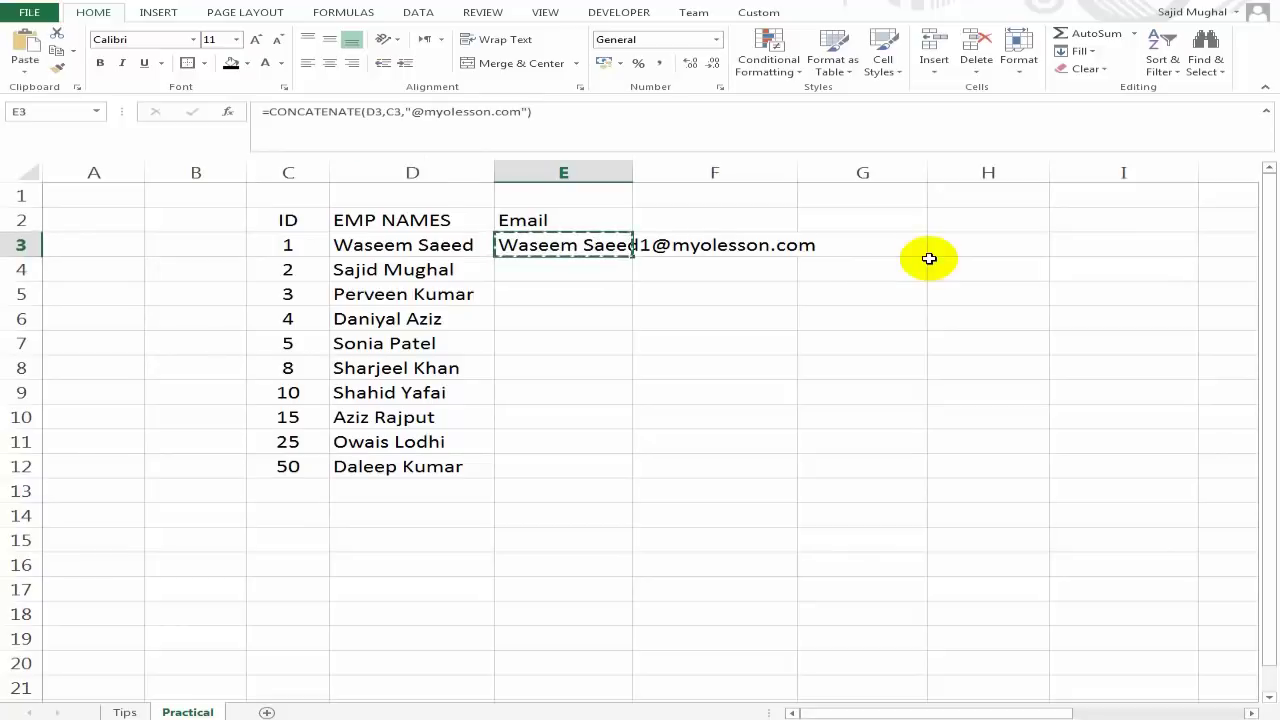
key(shift+Down)
key(shift+Down)
key(shift+Down)
key(shift+Down)
key(shift+Down)
key(shift+Down)
key(shift+Down)
key(shift+Down)
key(shift+Down)
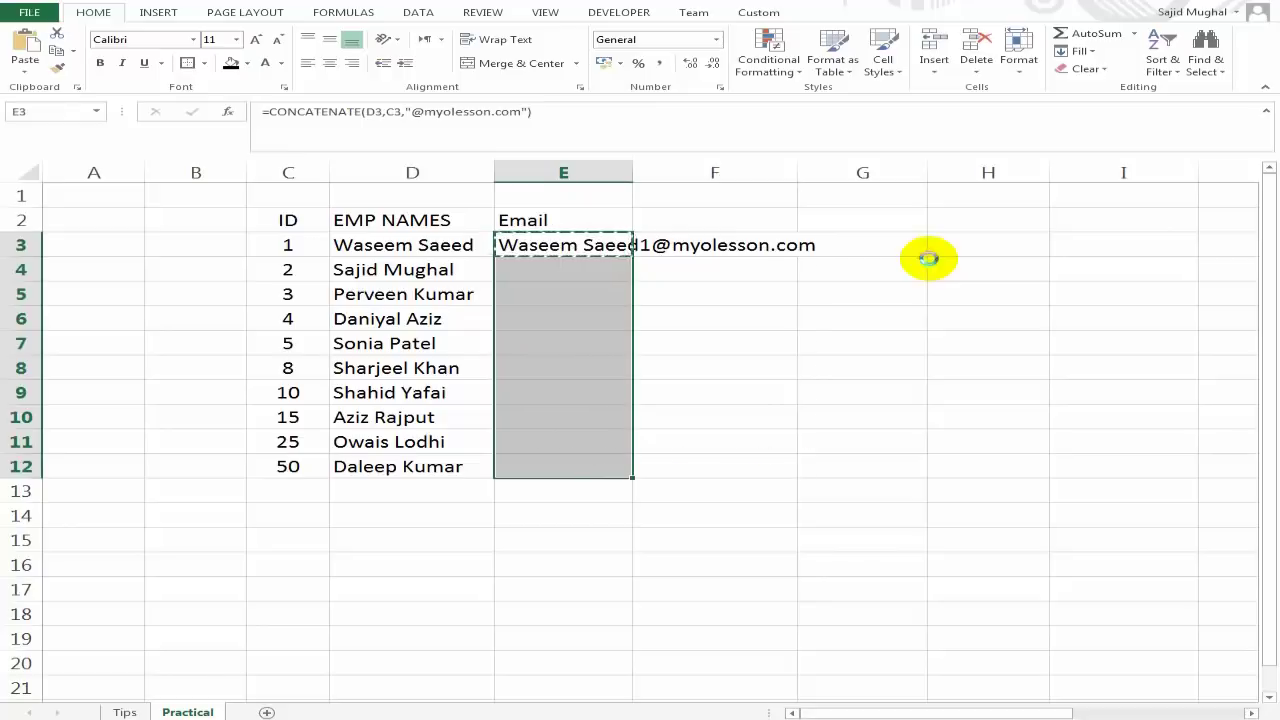
key(ctrl+v)
key(Down)
key(Up)
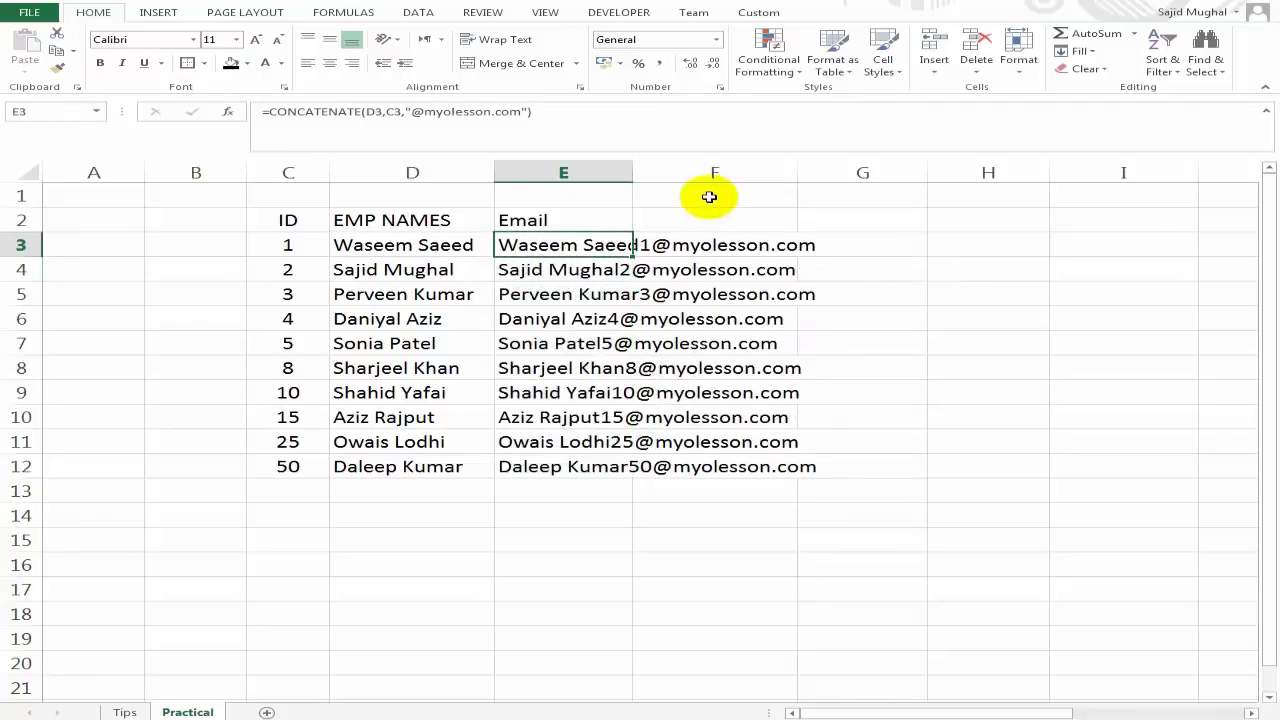
double_click(633, 172)
Compare the CONCATENATE formulas in E3 and E4, then go to the Tips sheet.
click(737, 293)
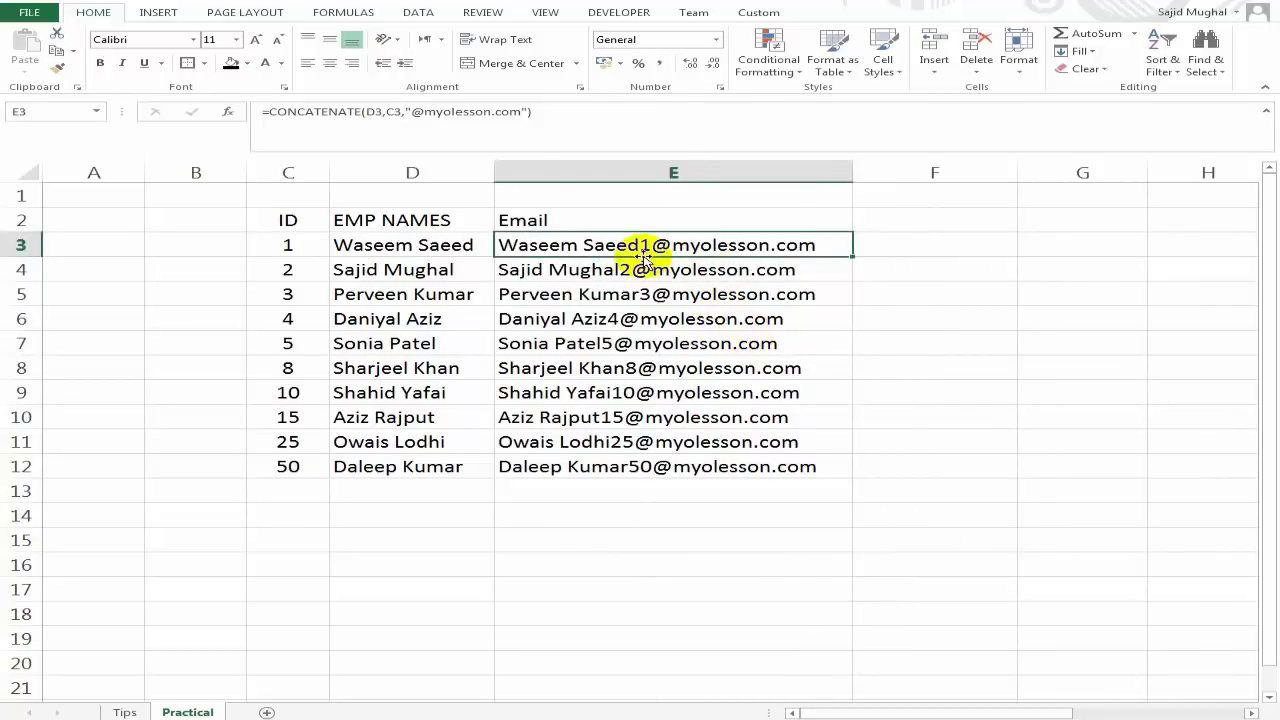
click(560, 272)
click(585, 246)
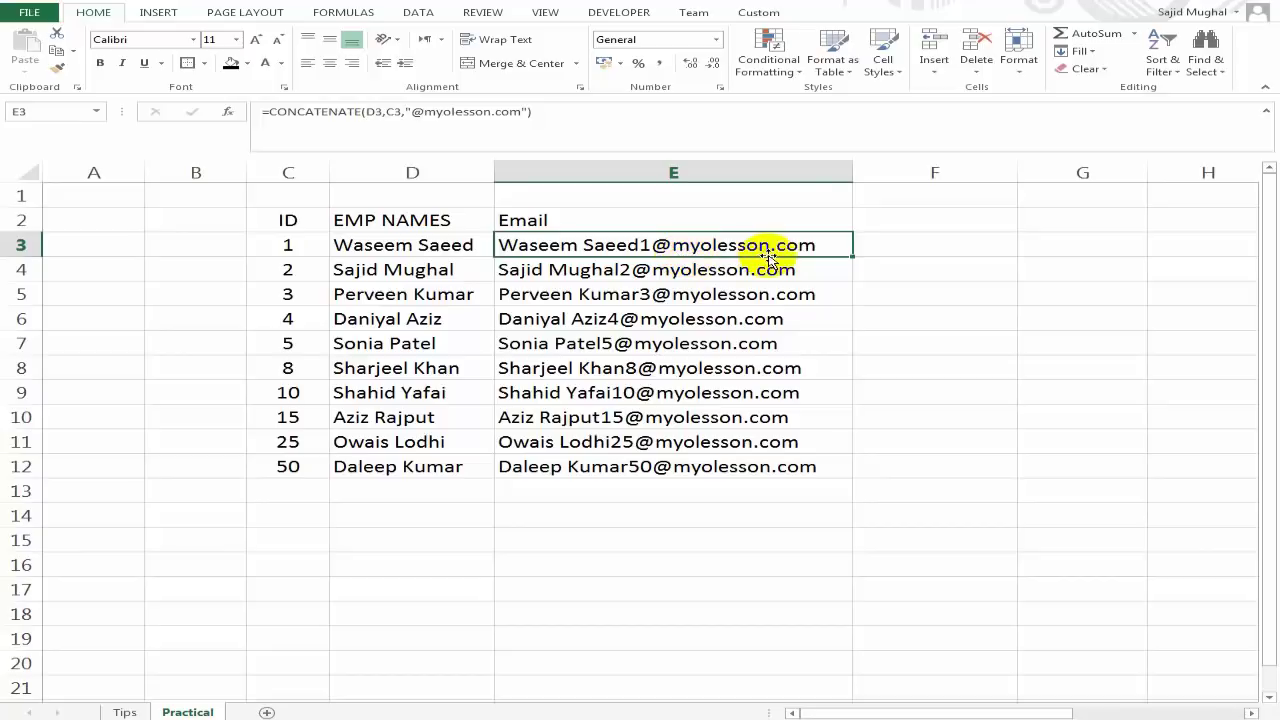
click(578, 272)
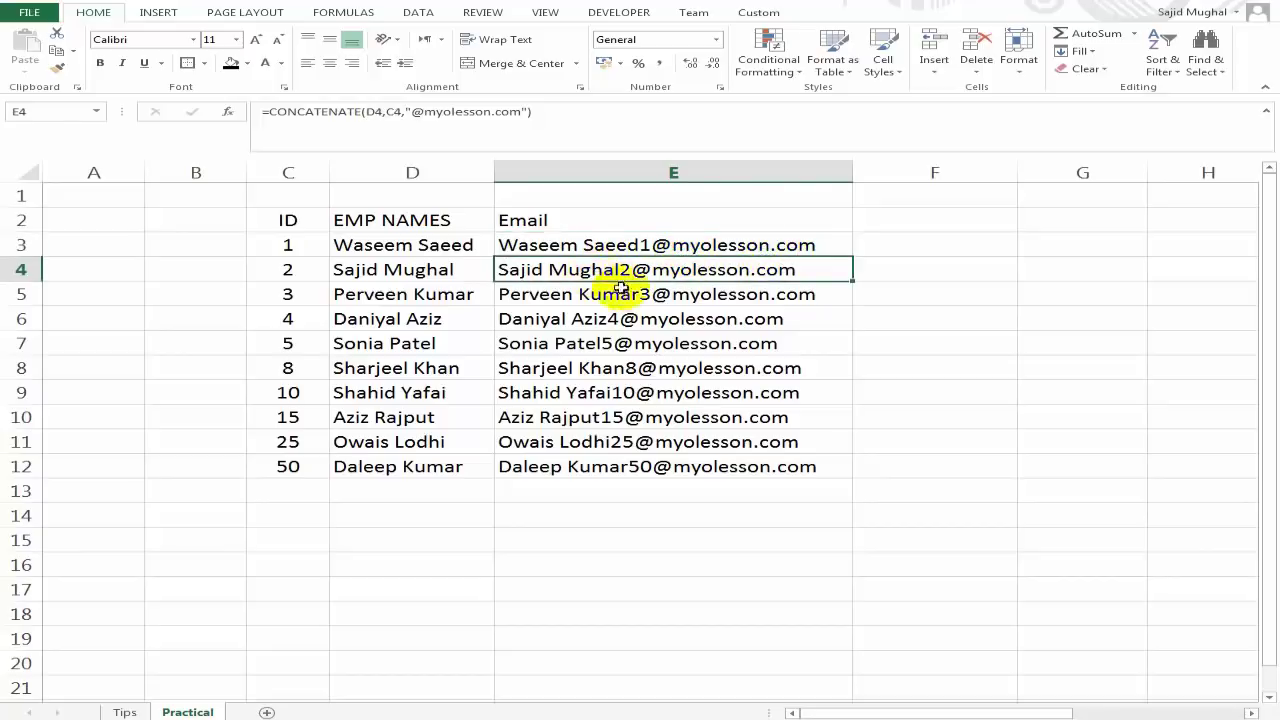
click(580, 247)
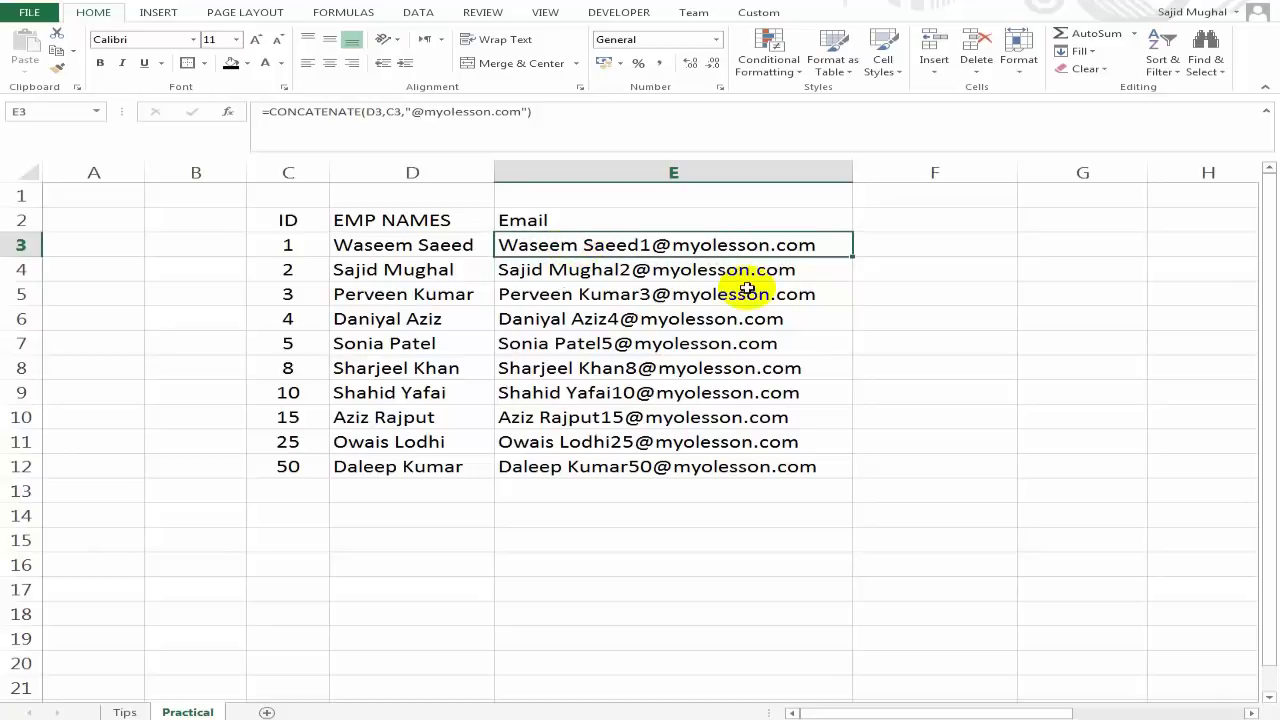
click(562, 272)
click(583, 248)
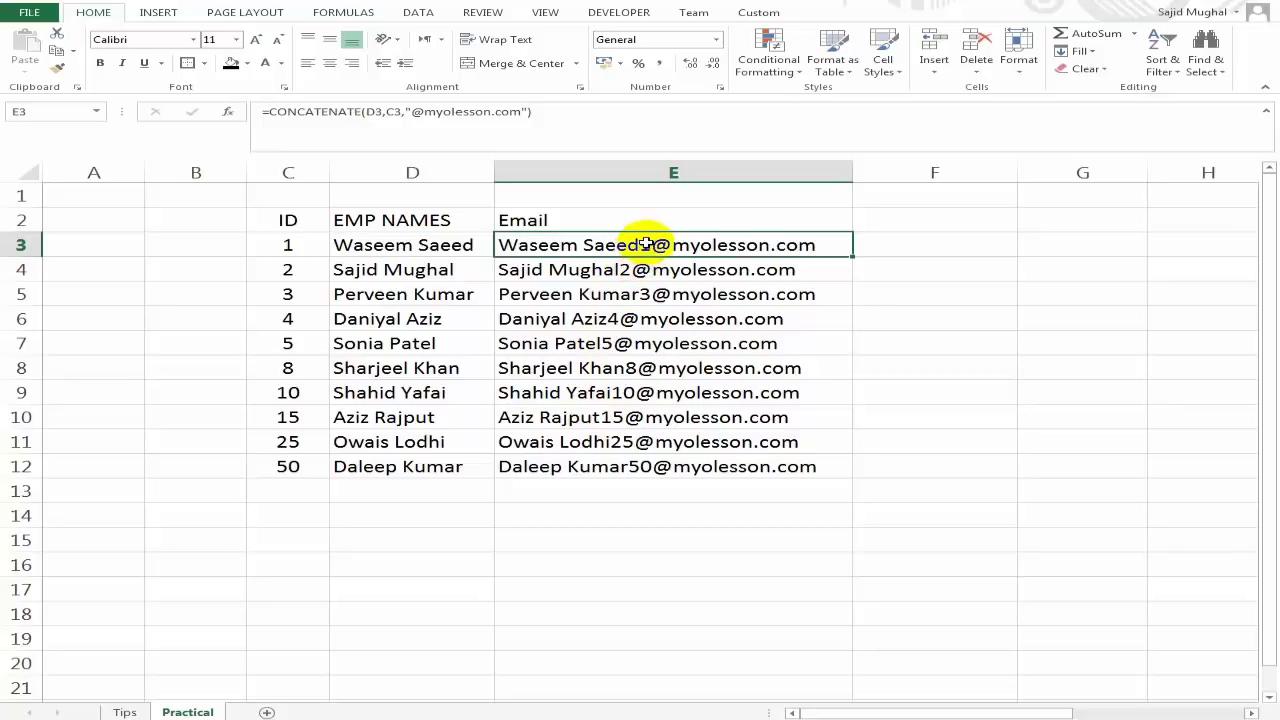
click(124, 710)
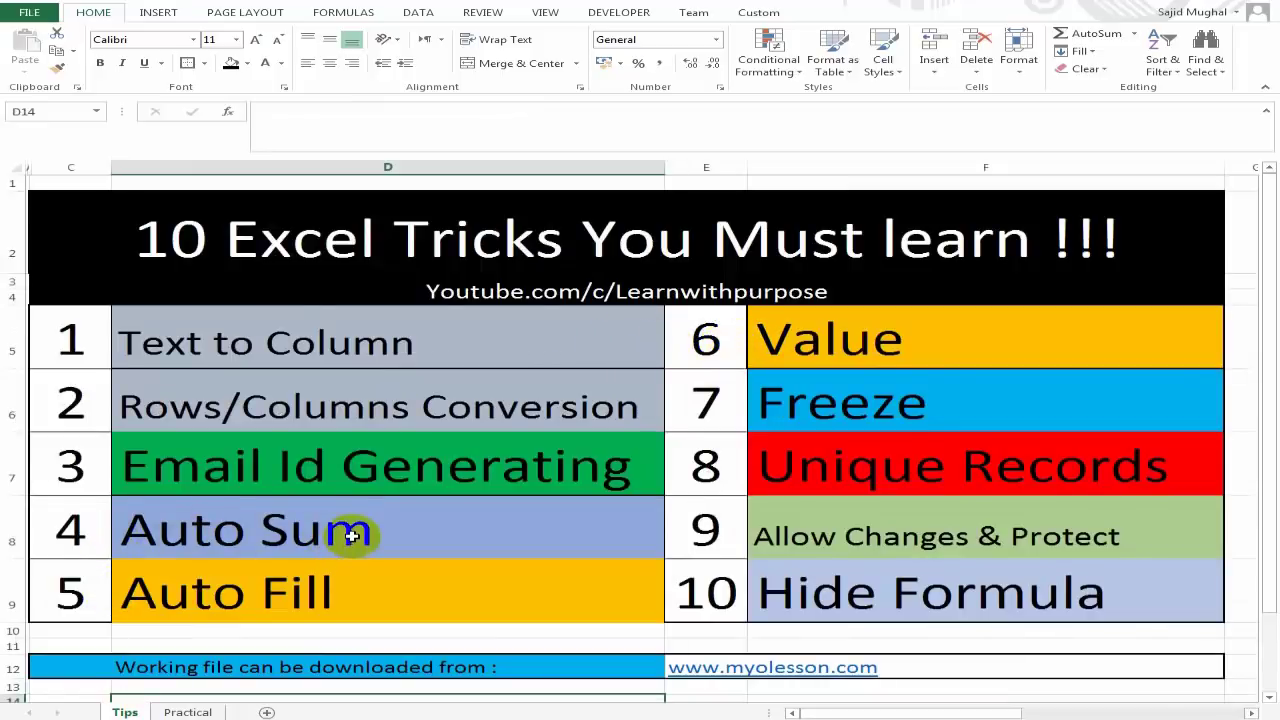
Point out the Value trick on Tips, then inspect the E3 and E4 email formulas.
click(846, 344)
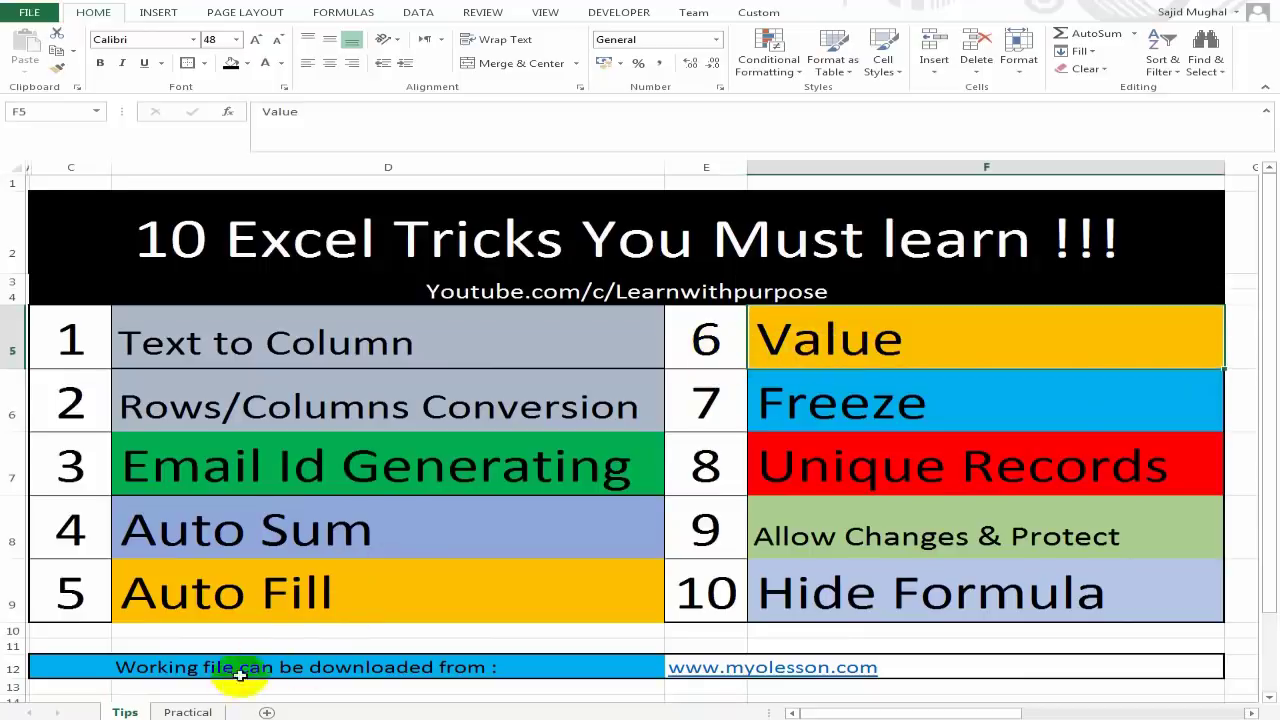
click(188, 712)
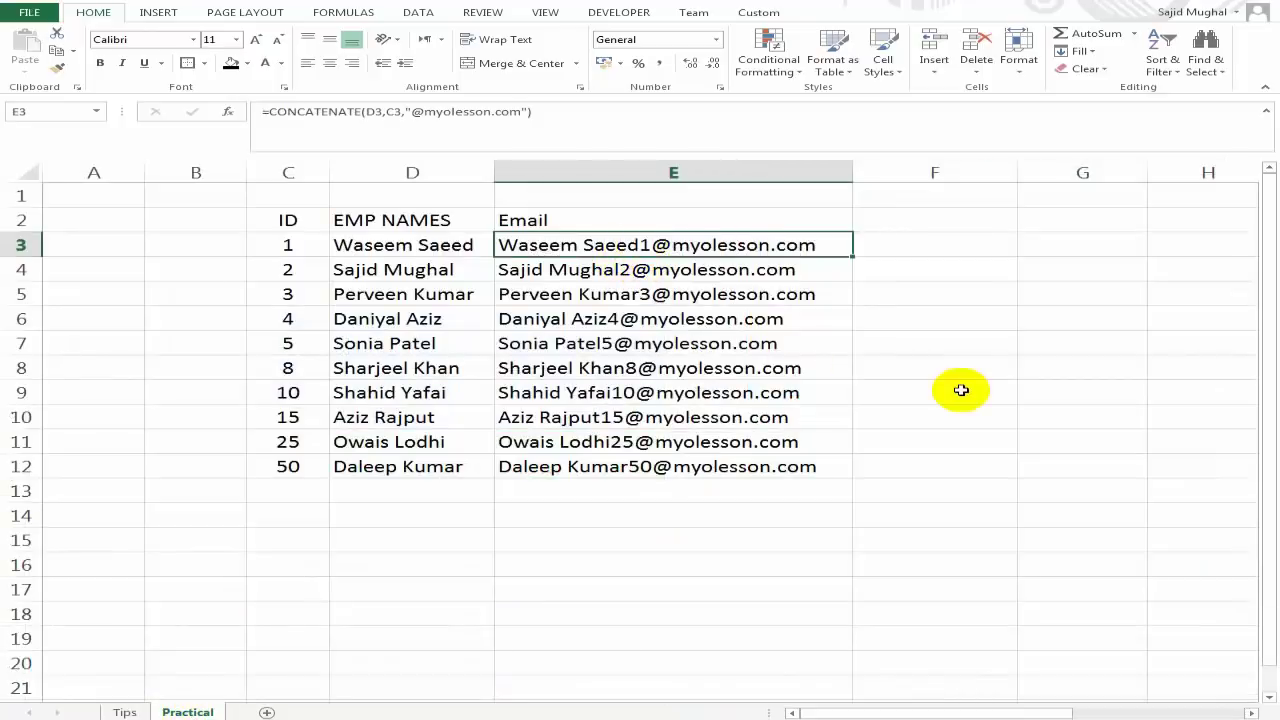
key(F2)
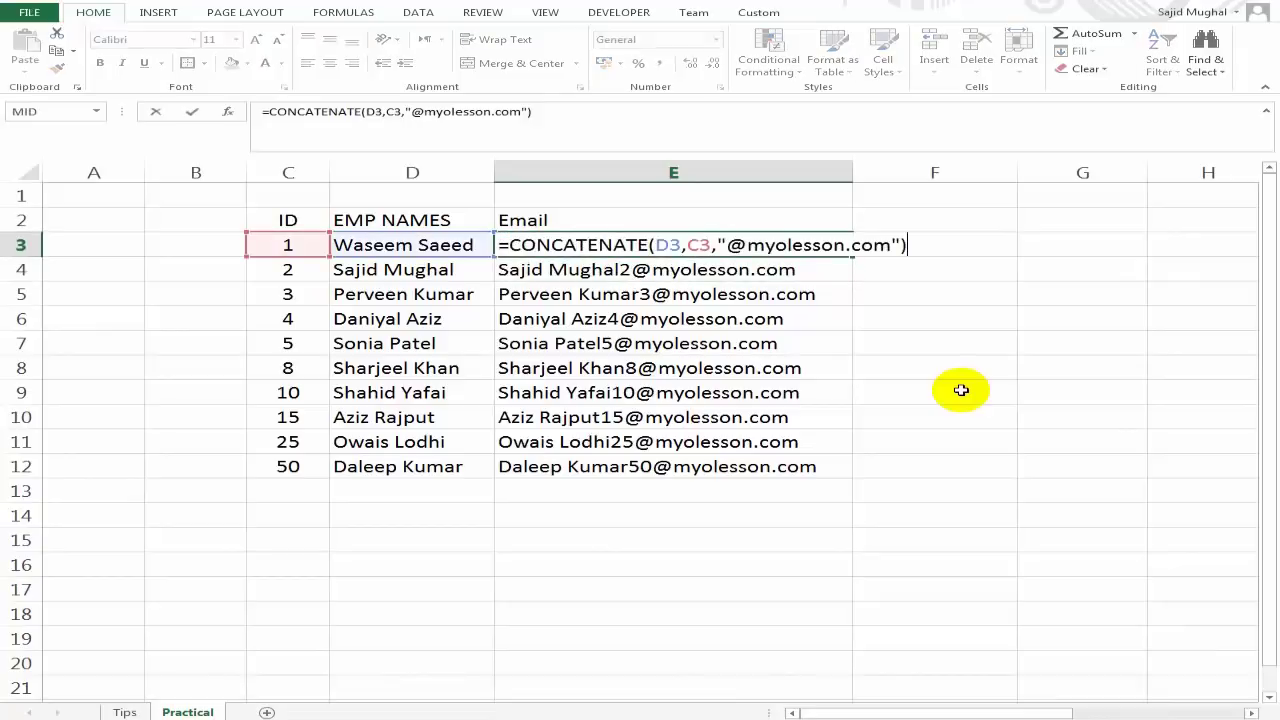
key(Return)
key(F2)
key(Return)
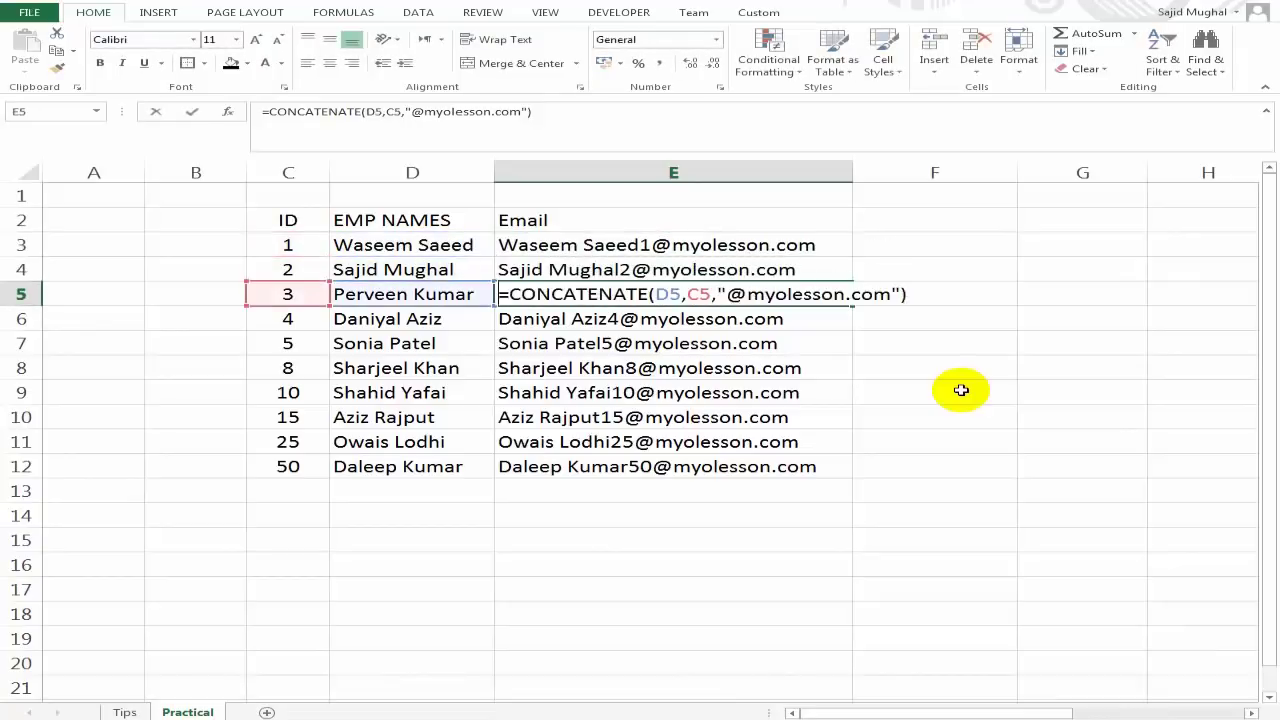
key(Down)
key(Up)
key(Up)
key(Up)
key(Up)
key(Down)
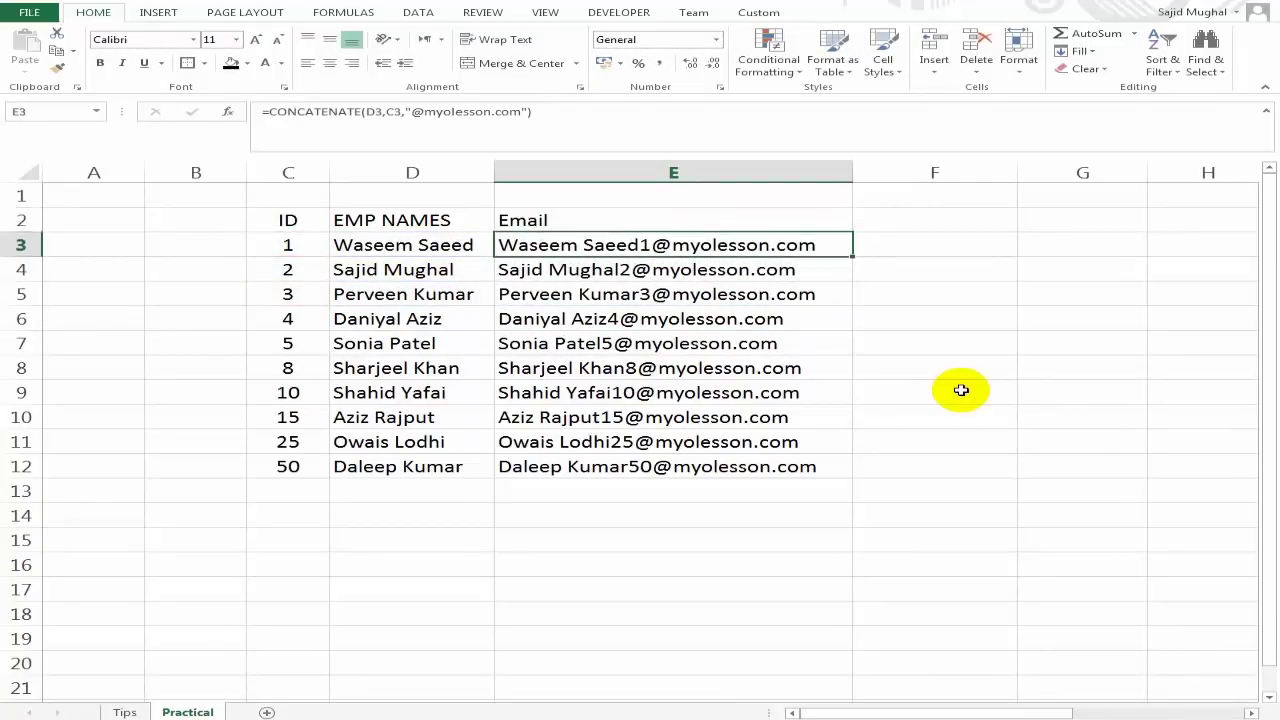
Select the email range E3:E12, copy it and paste it back over itself.
key(shift+Down)
key(ctrl+q)
key(Escape)
key(shift+Up)
key(ctrl+shift+Down)
key(ctrl+c)
key(shift+Up)
key(shift+Up)
key(shift+Up)
key(shift+Up)
key(shift+Up)
key(shift+Up)
key(shift+Up)
key(shift+Up)
key(shift+Up)
key(ctrl+v)
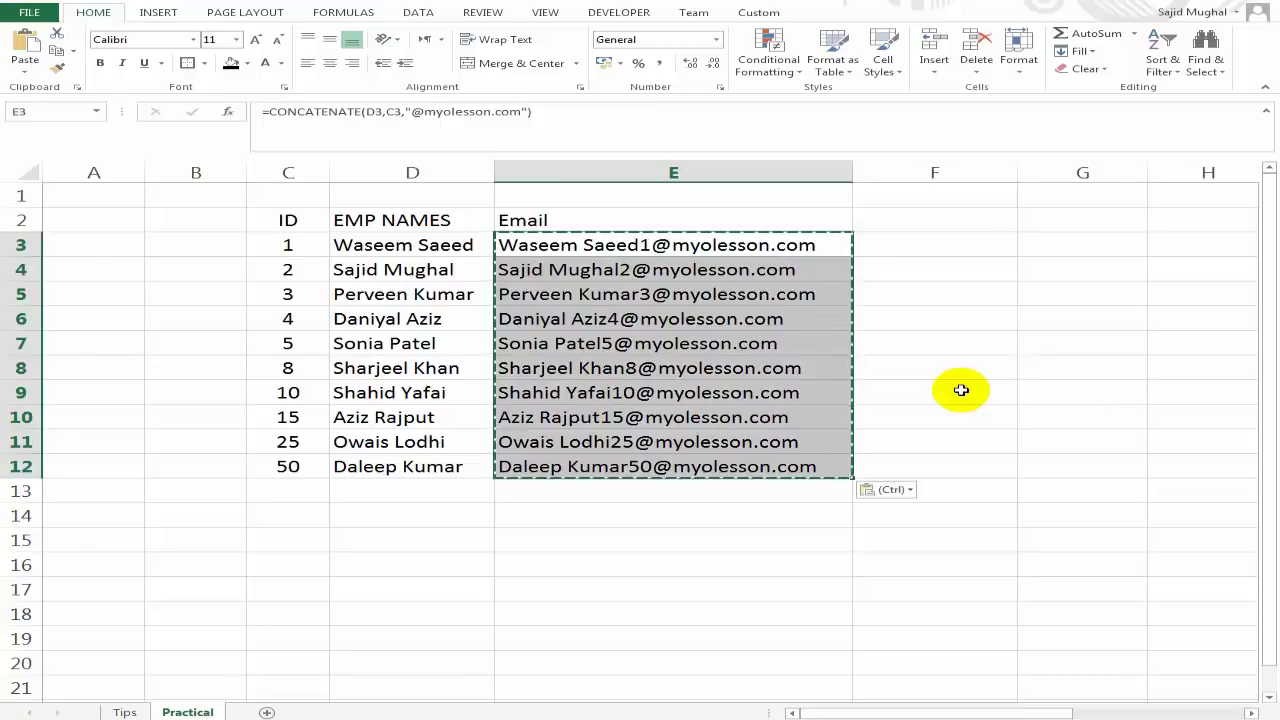
key(shift+Up)
key(shift+Up)
key(shift+Up)
key(shift+Up)
key(shift+Up)
key(shift+Up)
key(shift+Up)
key(shift+Up)
key(shift+Up)
key(Escape)
key(Down)
key(Up)
Recheck E3's formula and reselect E3:E12 for copying.
key(F2)
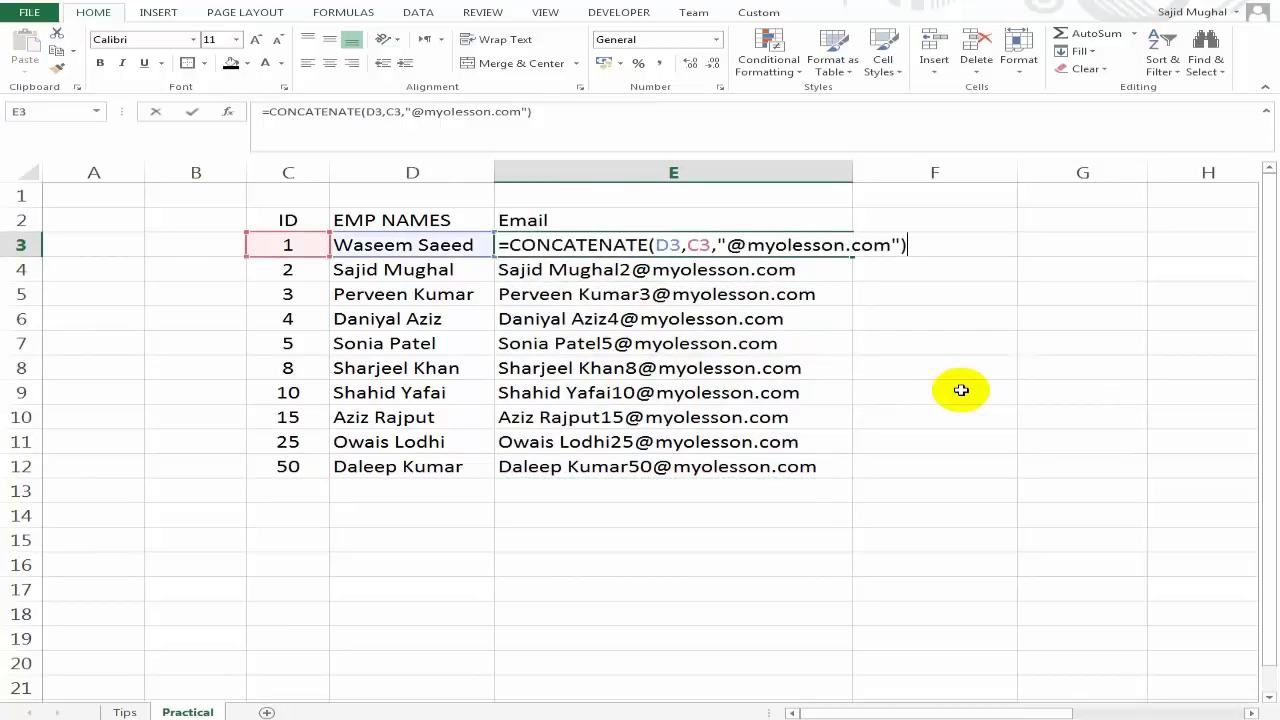
key(Return)
key(Up)
key(Down)
key(Up)
key(Up)
key(Down)
key(Down)
key(Up)
key(Down)
key(Up)
key(shift+Down)
key(shift+Down)
key(shift+Down)
key(shift+Down)
key(shift+Down)
key(shift+Down)
key(shift+Down)
key(shift+Down)
key(shift+Down)
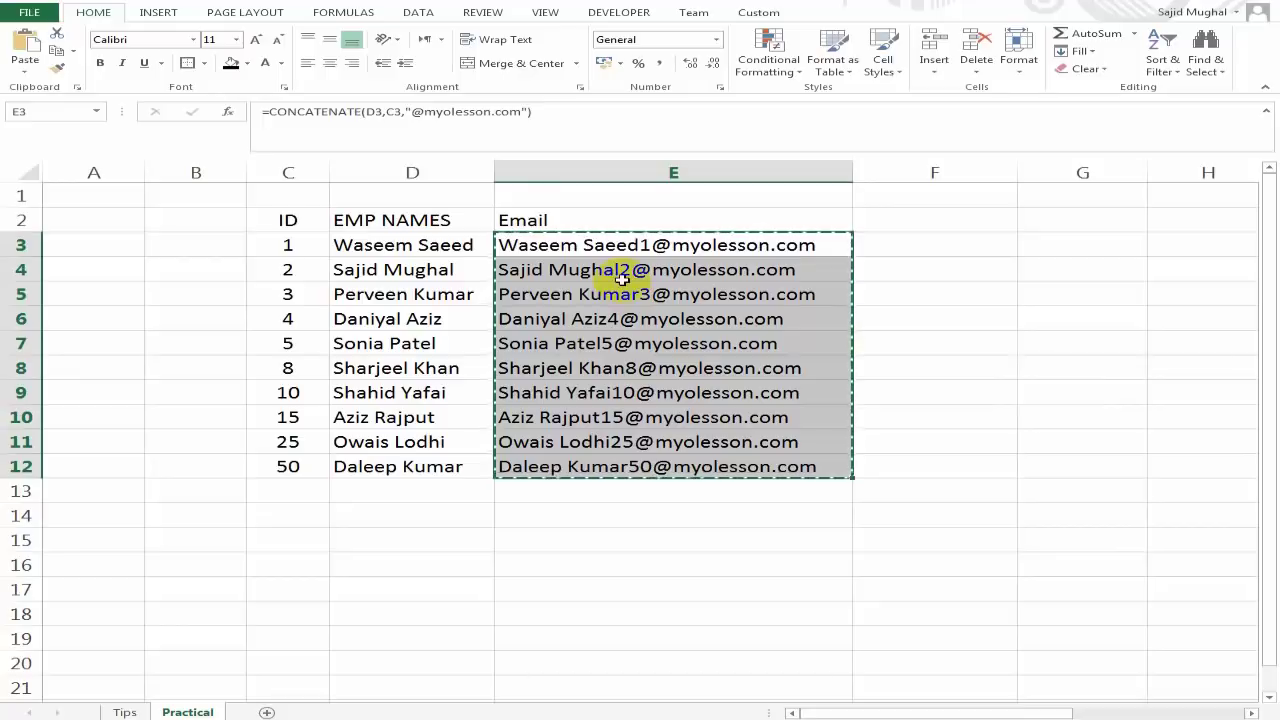
Paste Special the copied emails back onto E3:E12 as Values only.
right_click(532, 251)
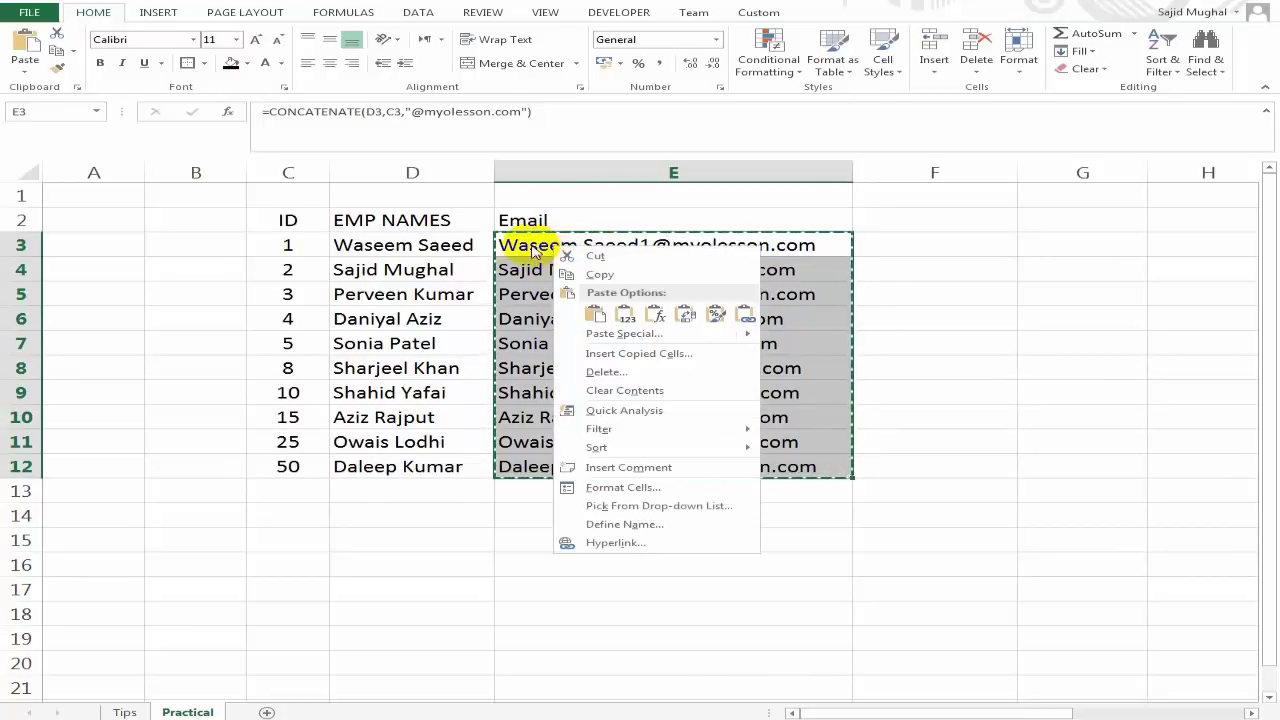
key(Escape)
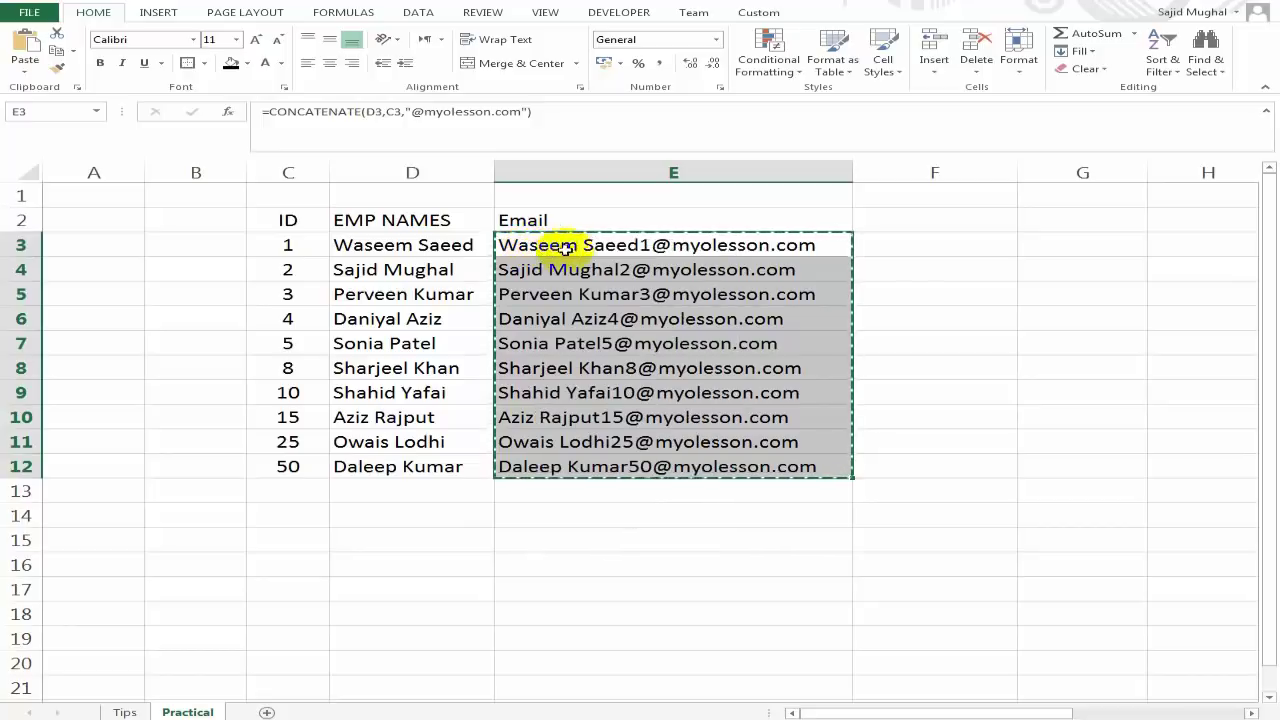
right_click(544, 252)
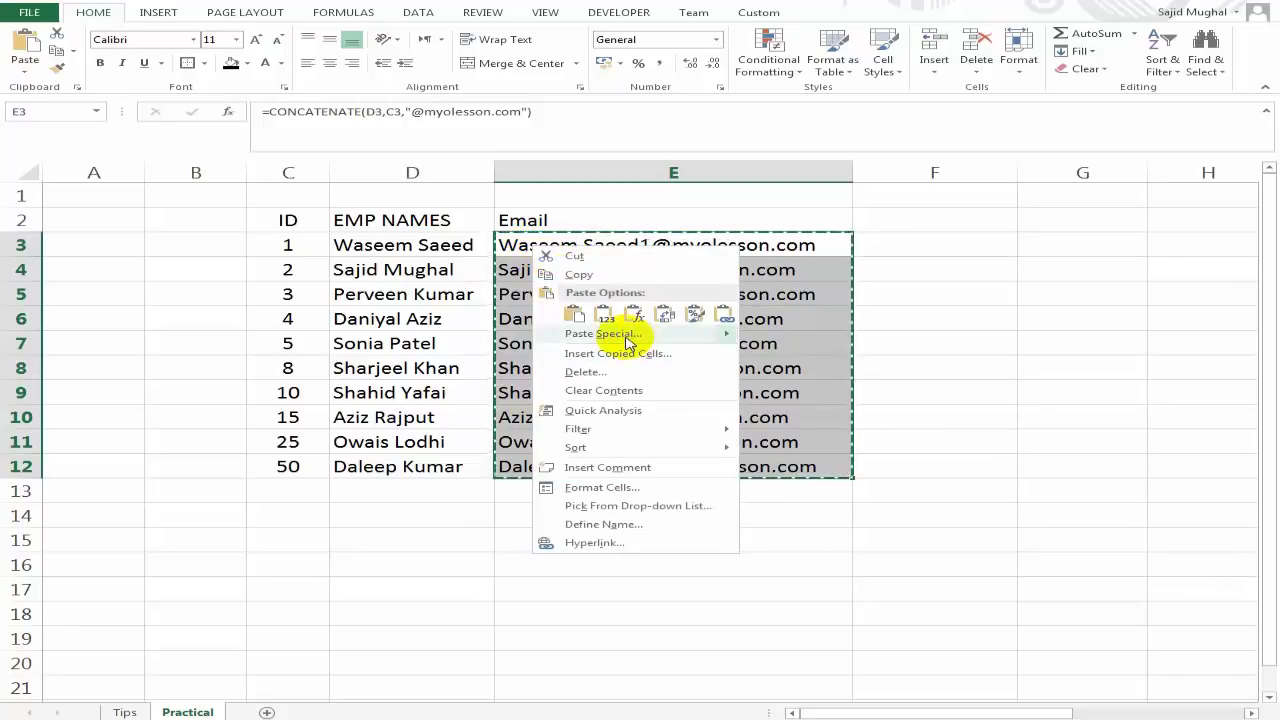
click(627, 340)
drag(545, 226, 710, 271)
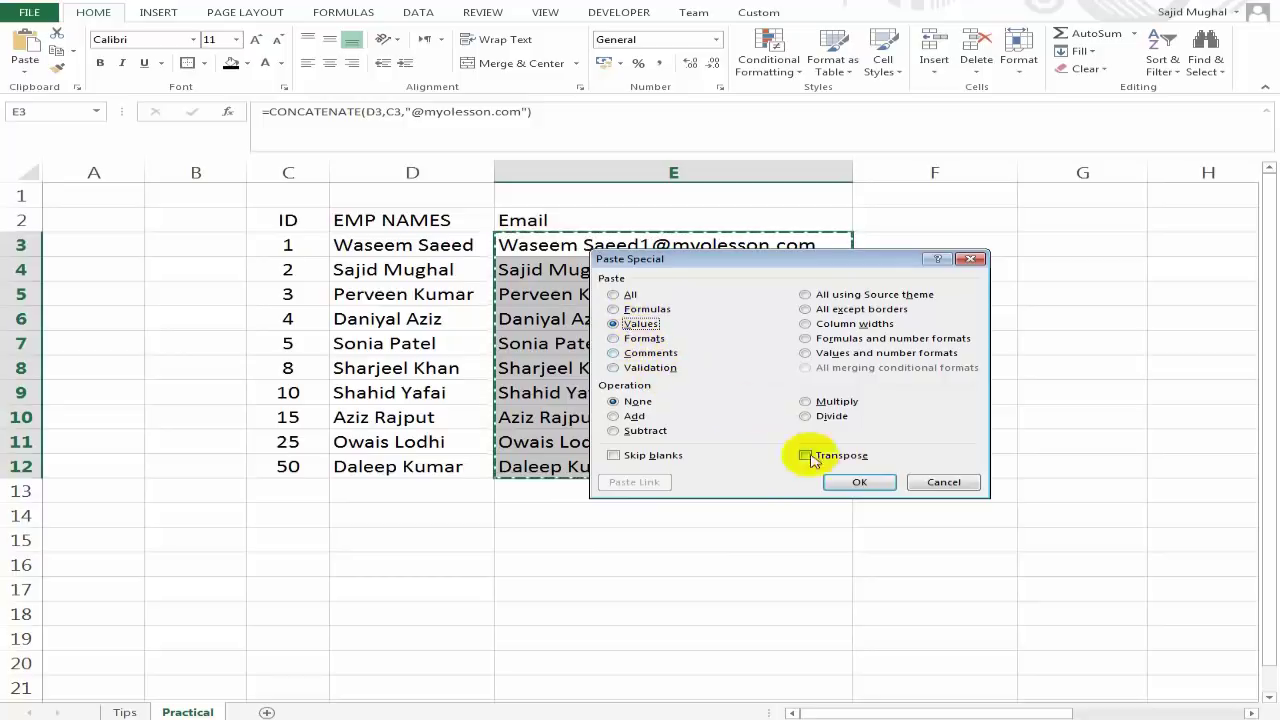
click(858, 483)
Verify that E3 through E6 now hold plain email text instead of formulas.
click(686, 294)
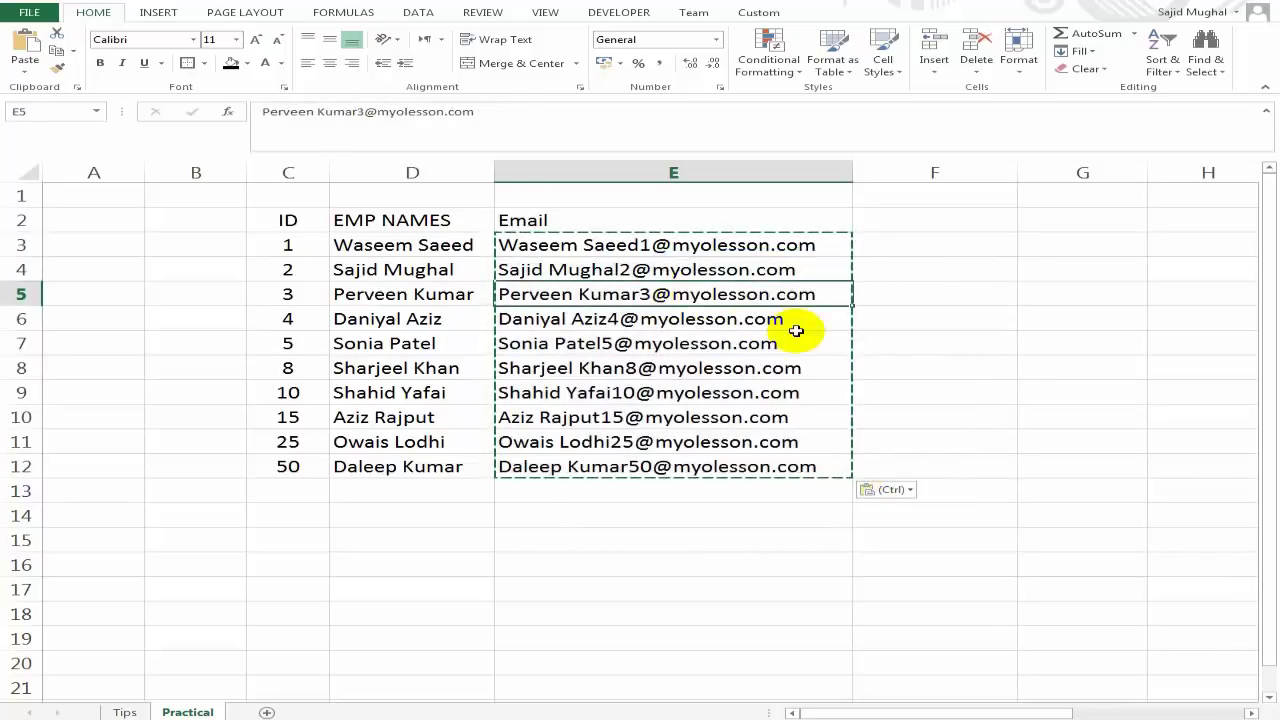
key(Escape)
key(Up)
key(Up)
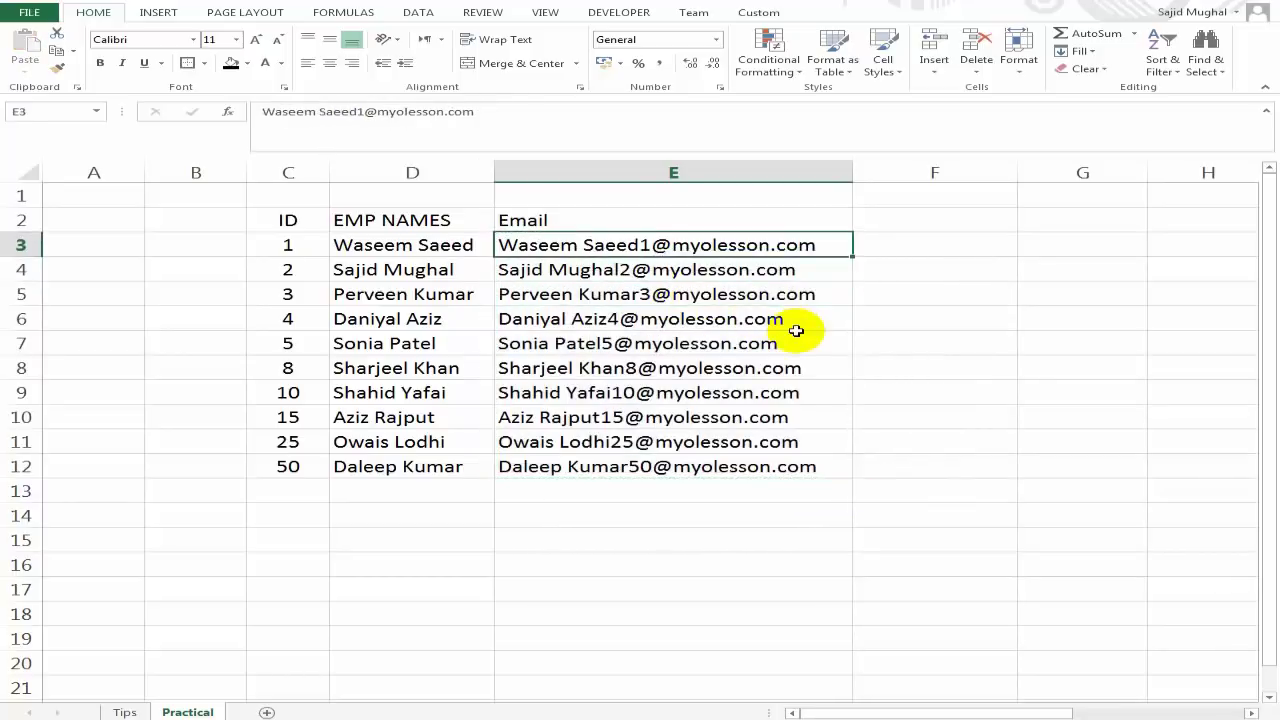
key(F2)
key(Return)
key(F2)
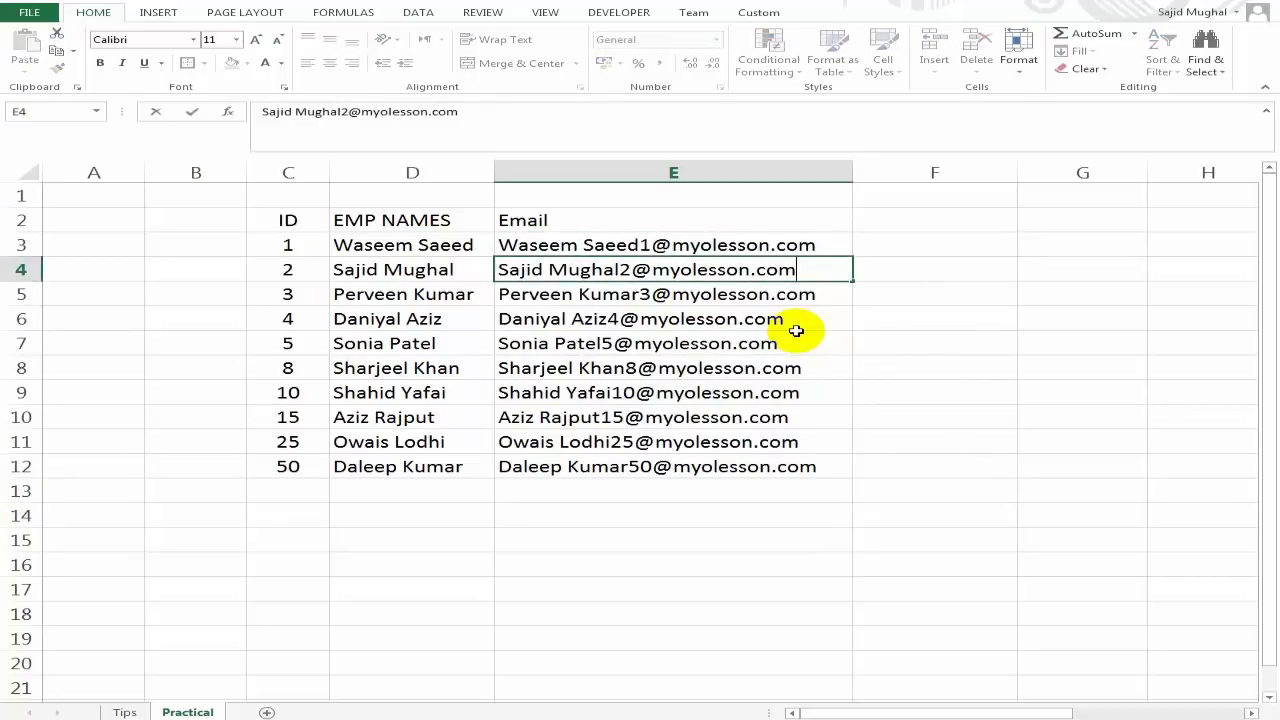
key(Return)
key(F2)
key(Return)
key(F2)
key(Return)
Select the emails E3:E12 and open Find and Replace.
key(Up)
key(Up)
key(Up)
key(Up)
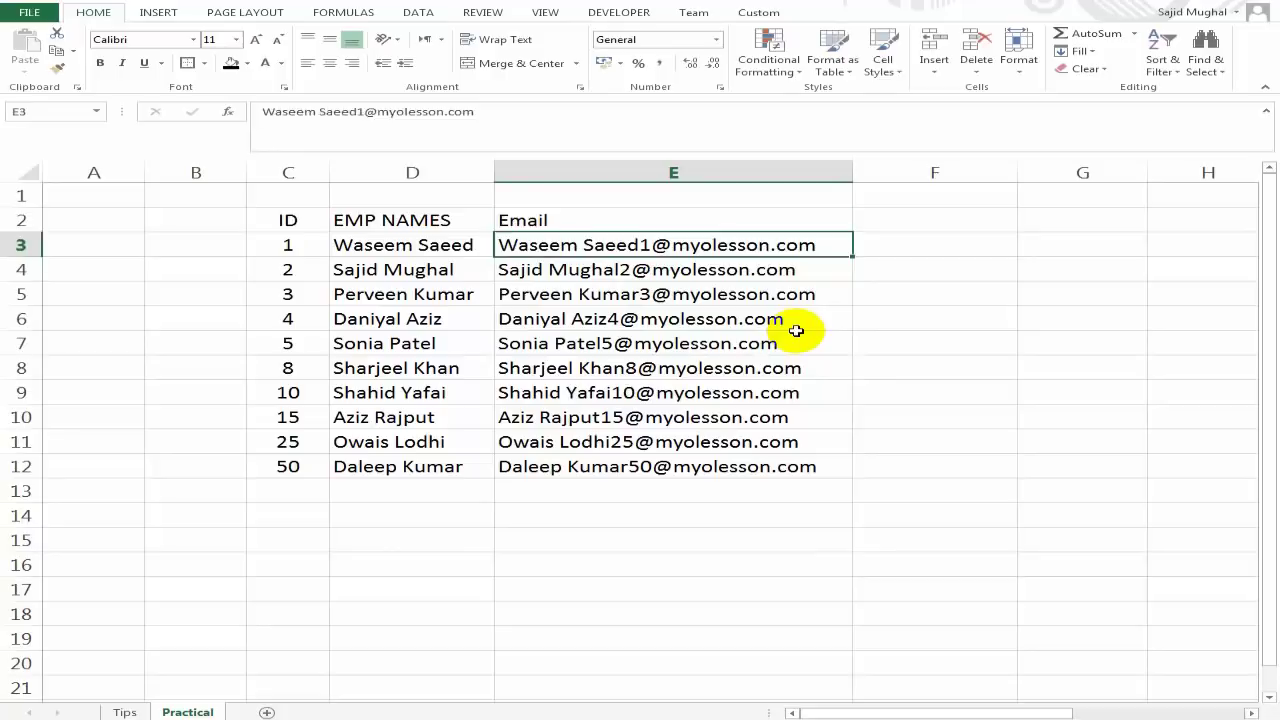
key(ctrl+shift+Down)
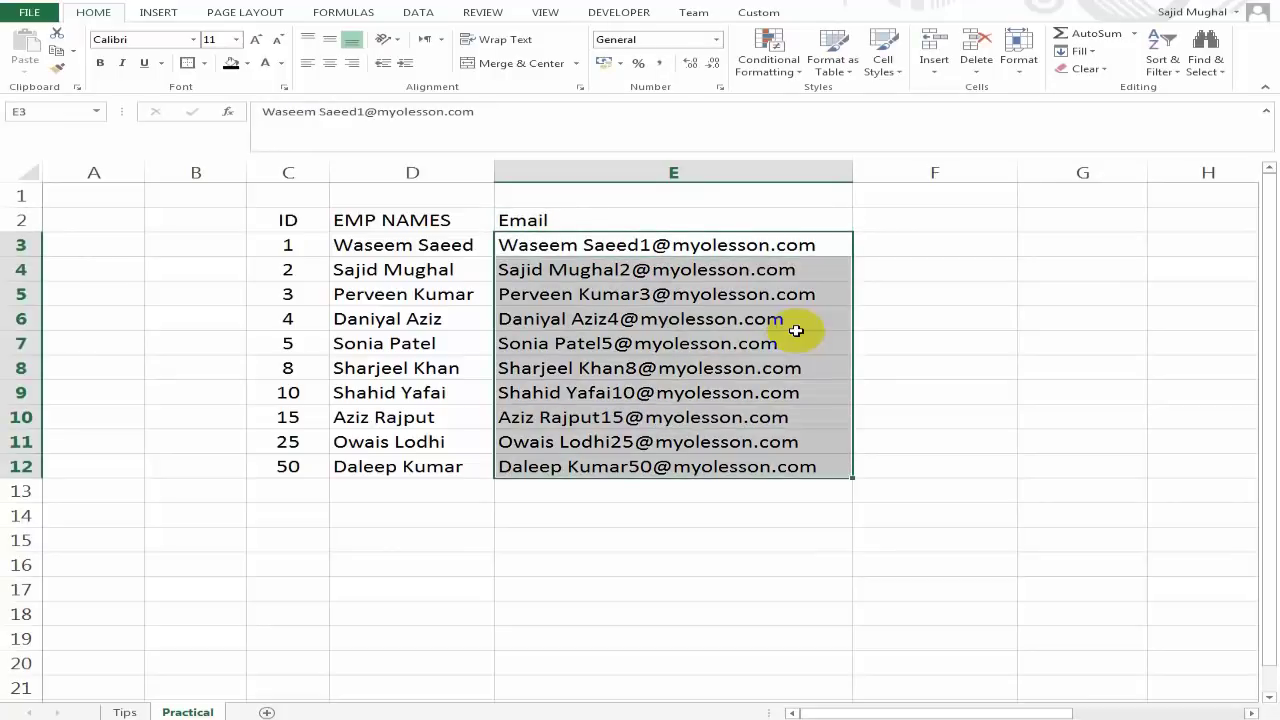
key(ctrl+f)
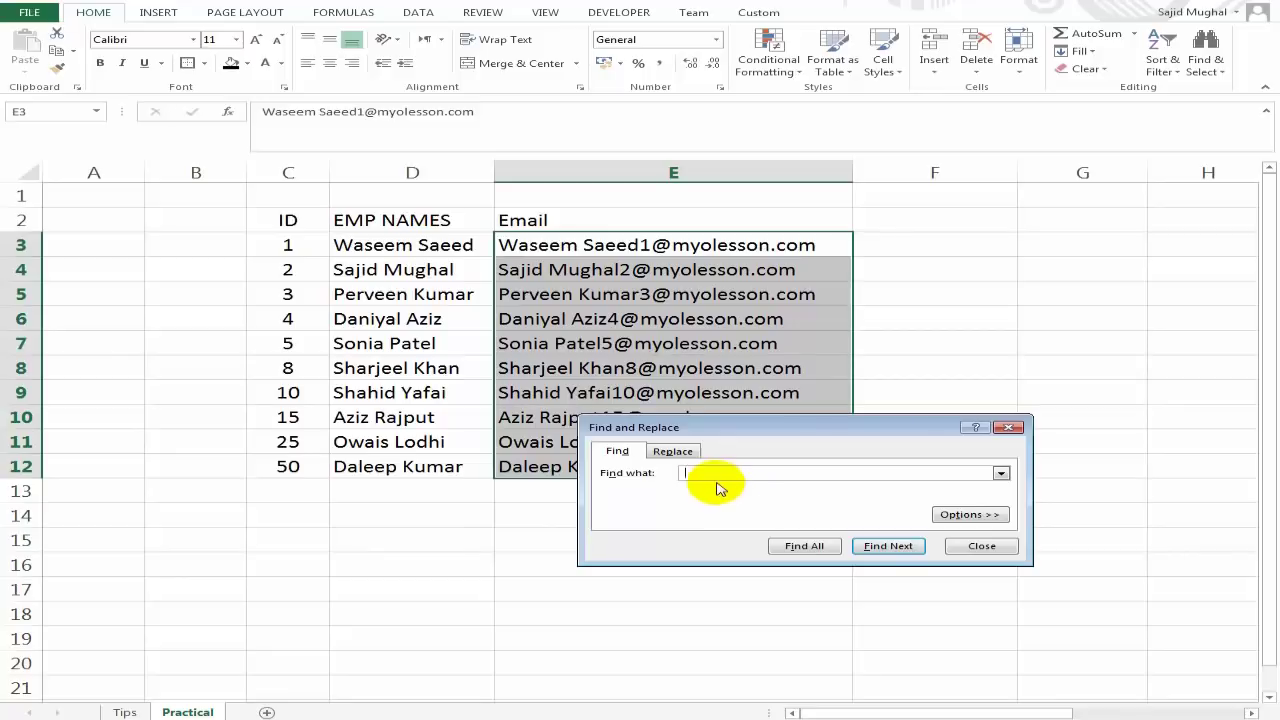
click(672, 452)
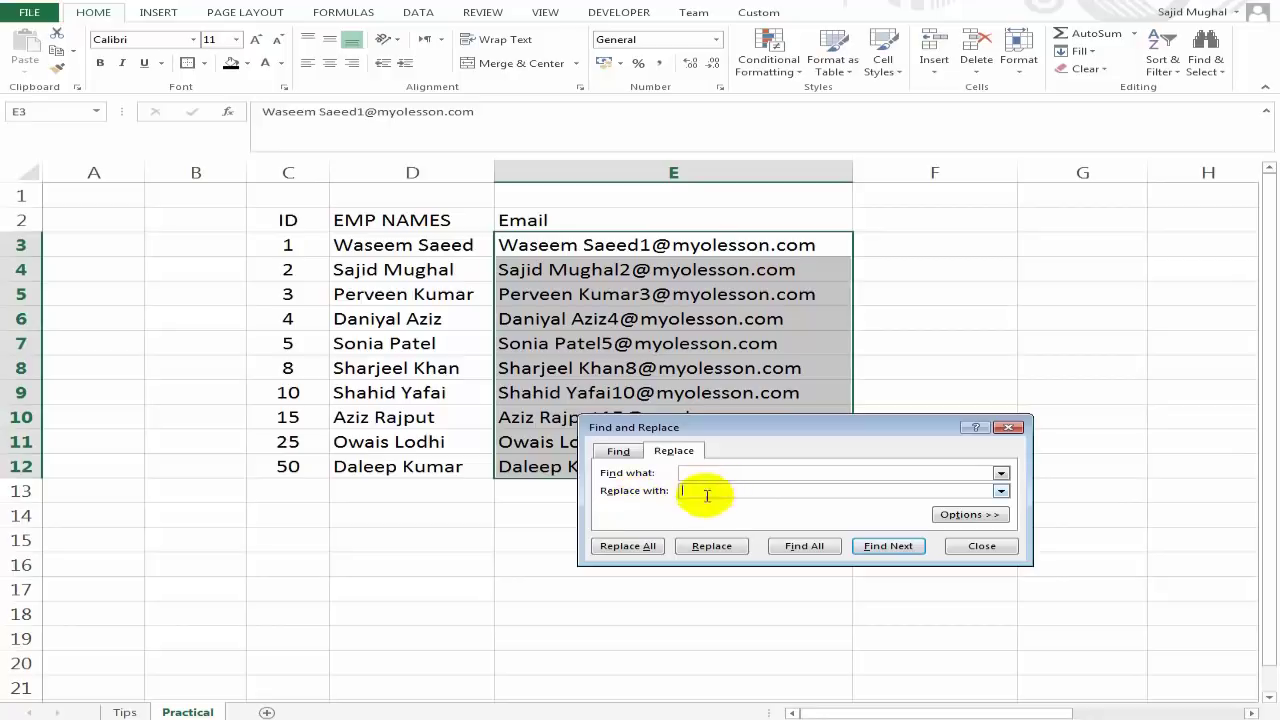
click(648, 548)
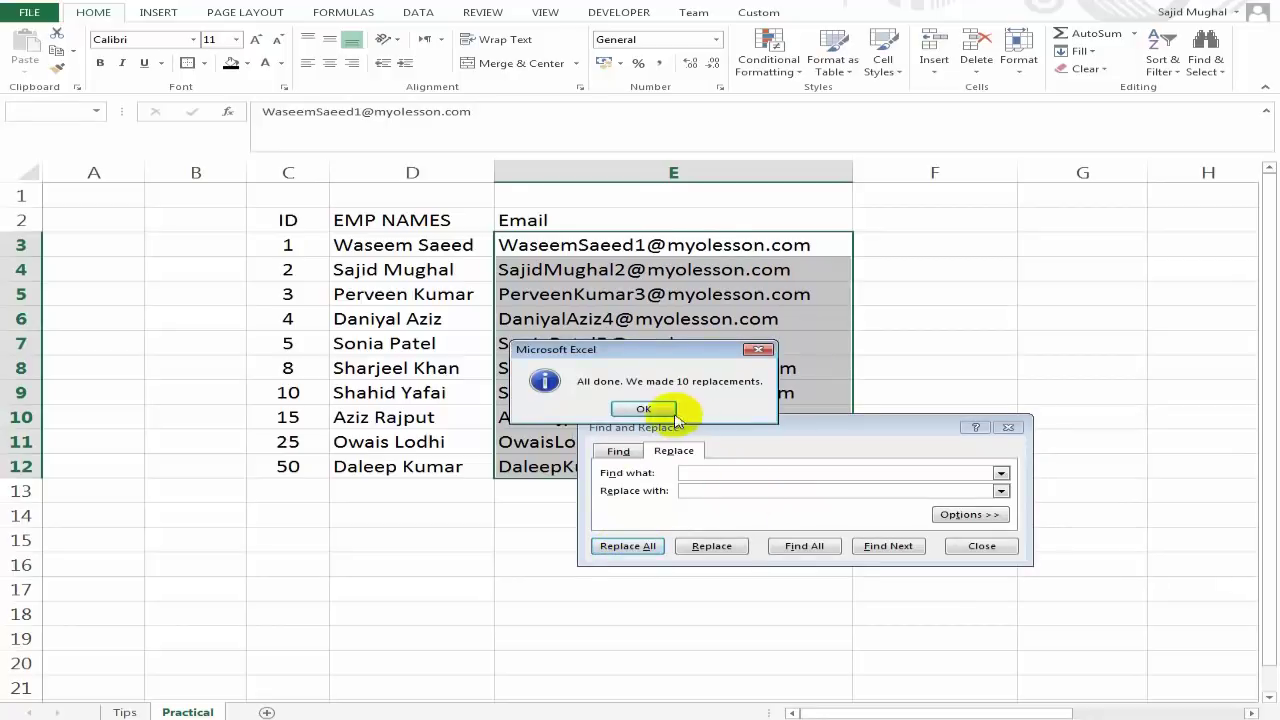
click(643, 408)
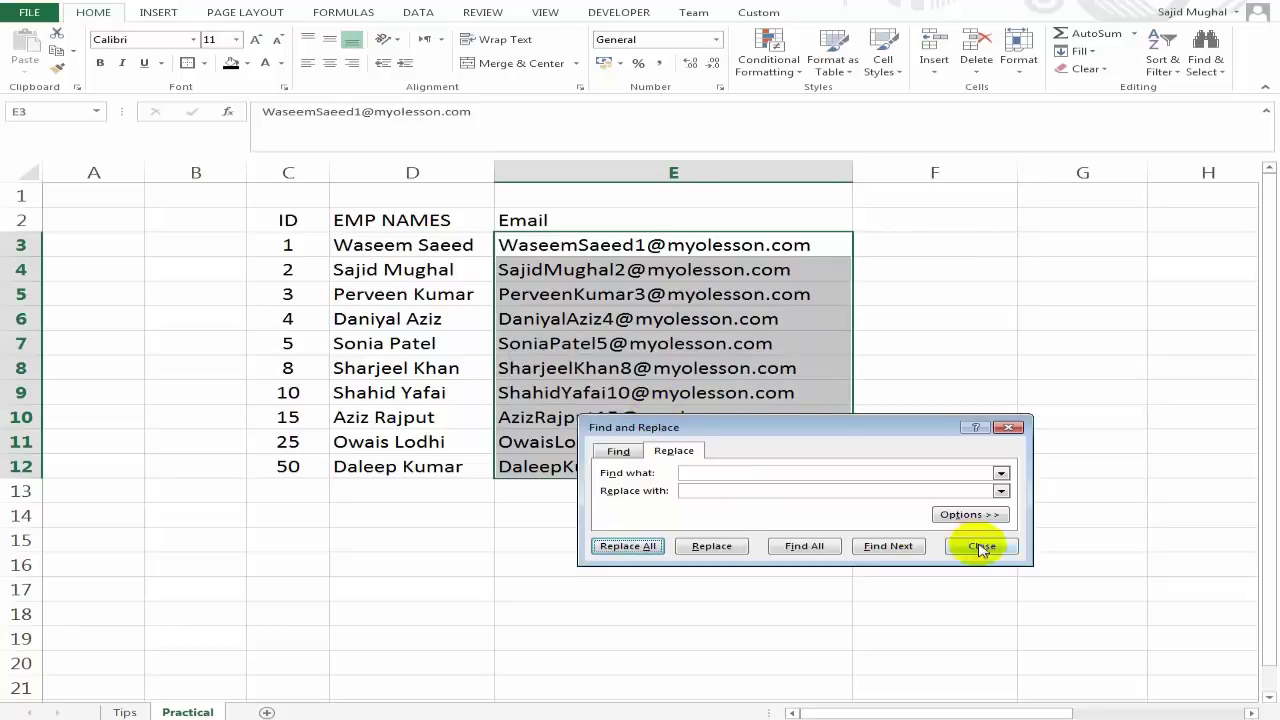
click(973, 548)
click(655, 296)
click(600, 250)
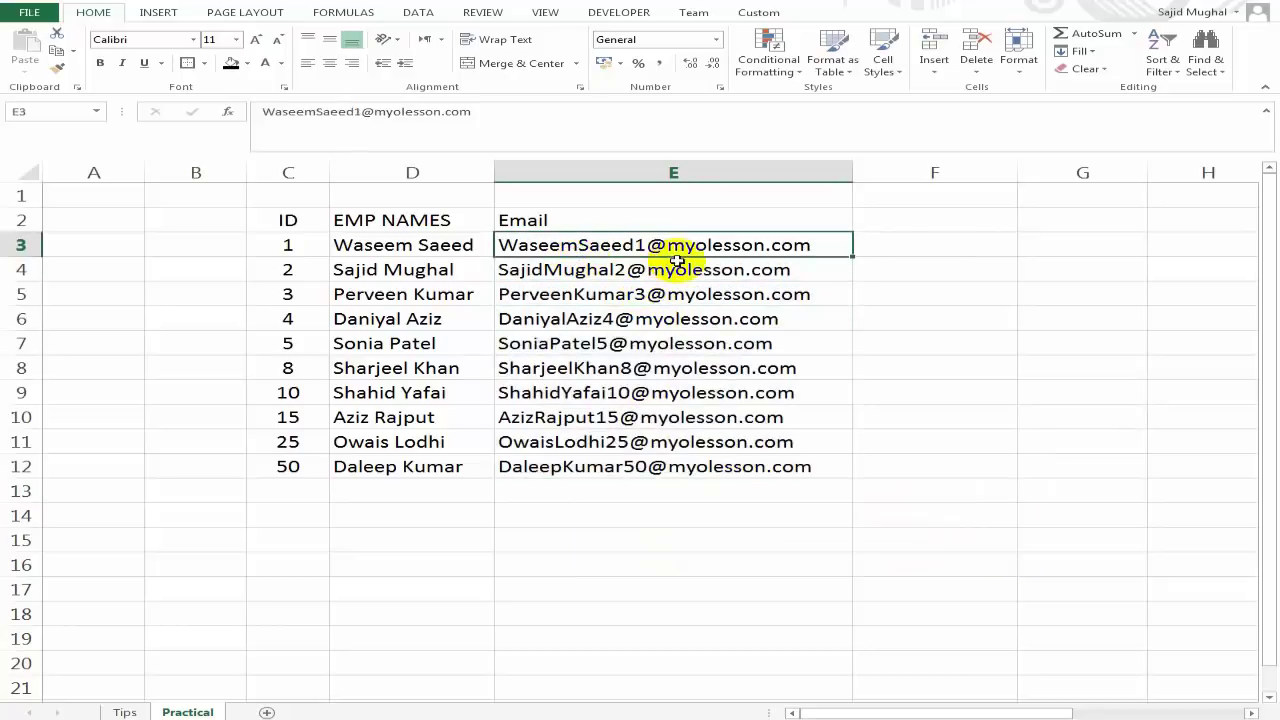
click(578, 272)
click(575, 295)
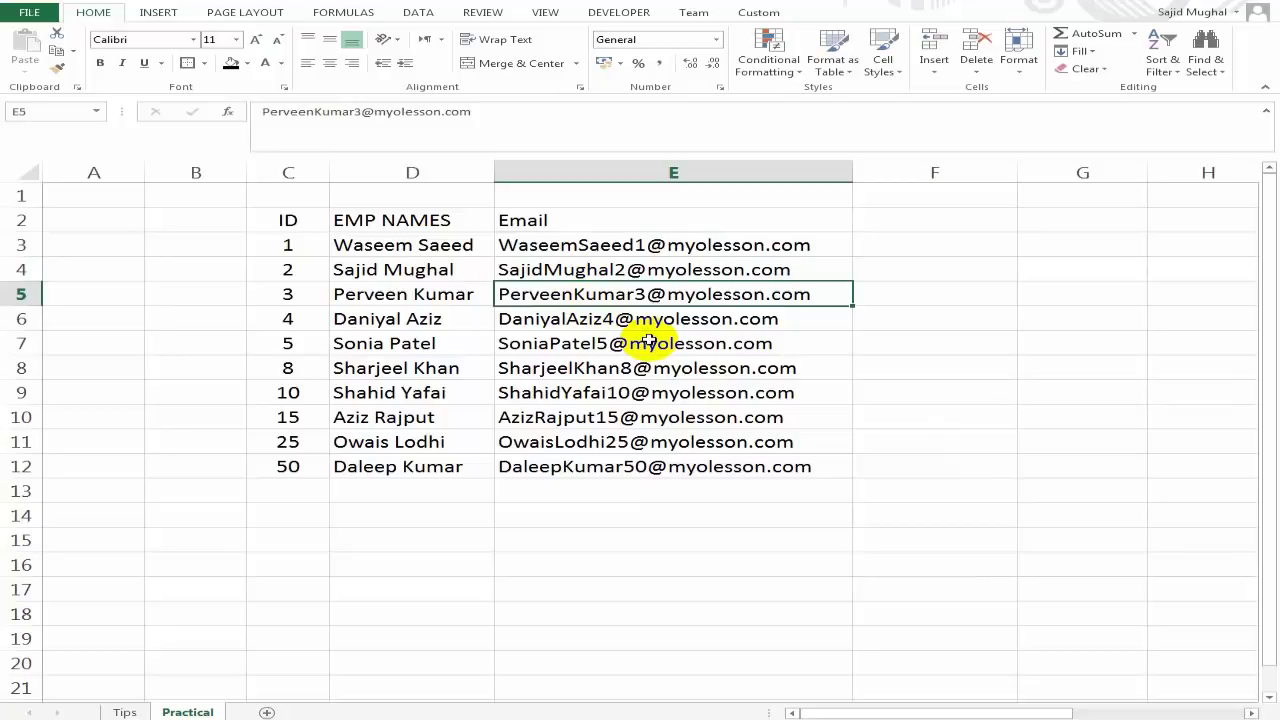
click(580, 318)
click(570, 394)
click(575, 443)
click(571, 468)
click(625, 296)
click(640, 245)
click(641, 268)
click(680, 343)
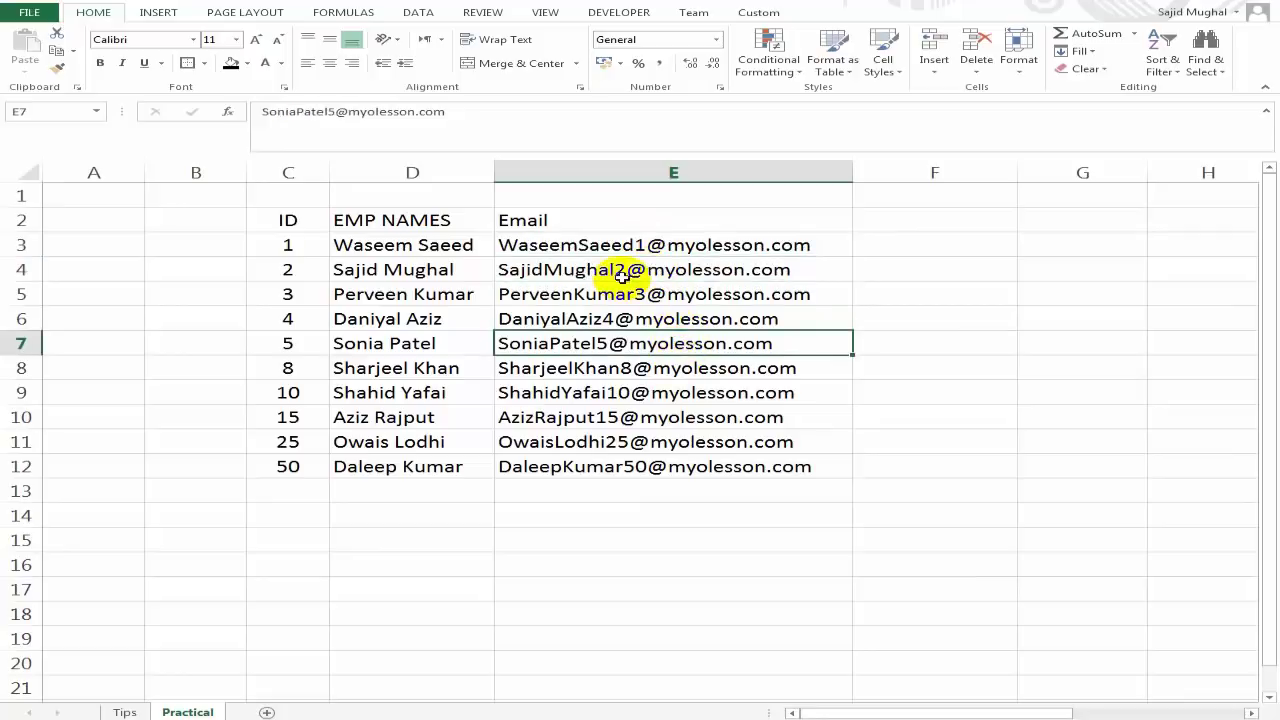
click(645, 244)
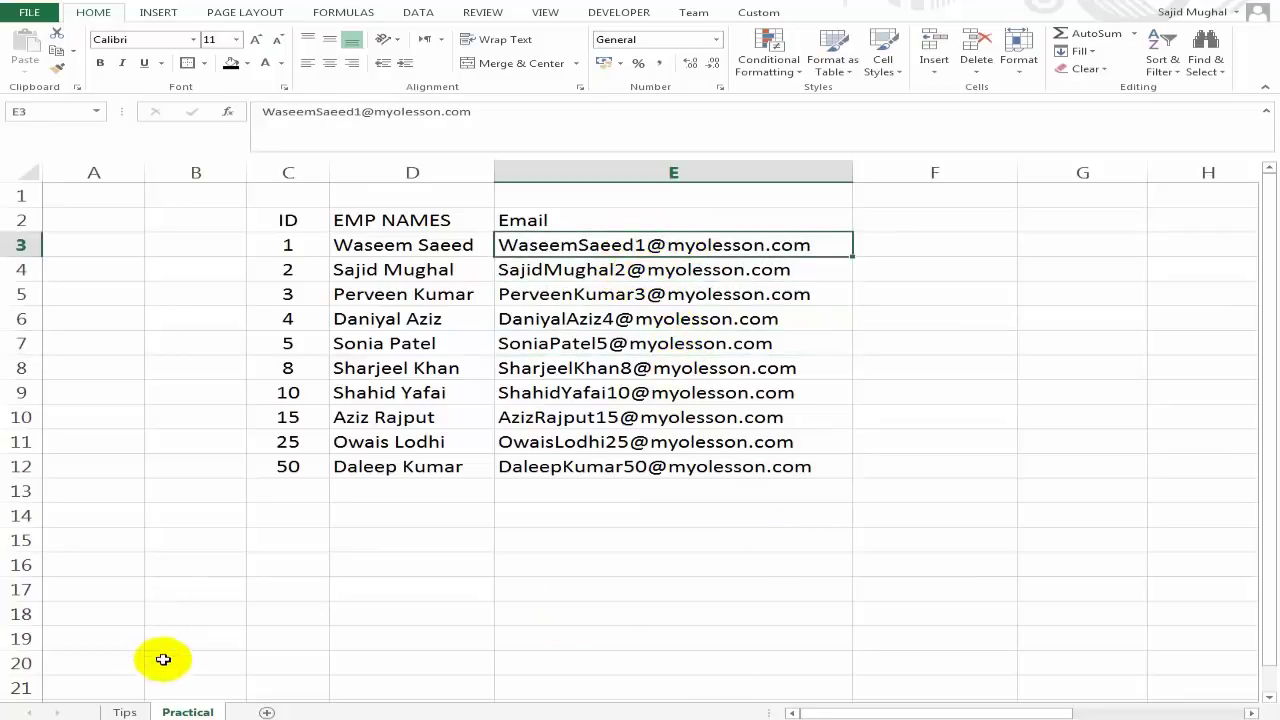
Return from the Tips sheet and add a Sales heading in F2.
click(122, 712)
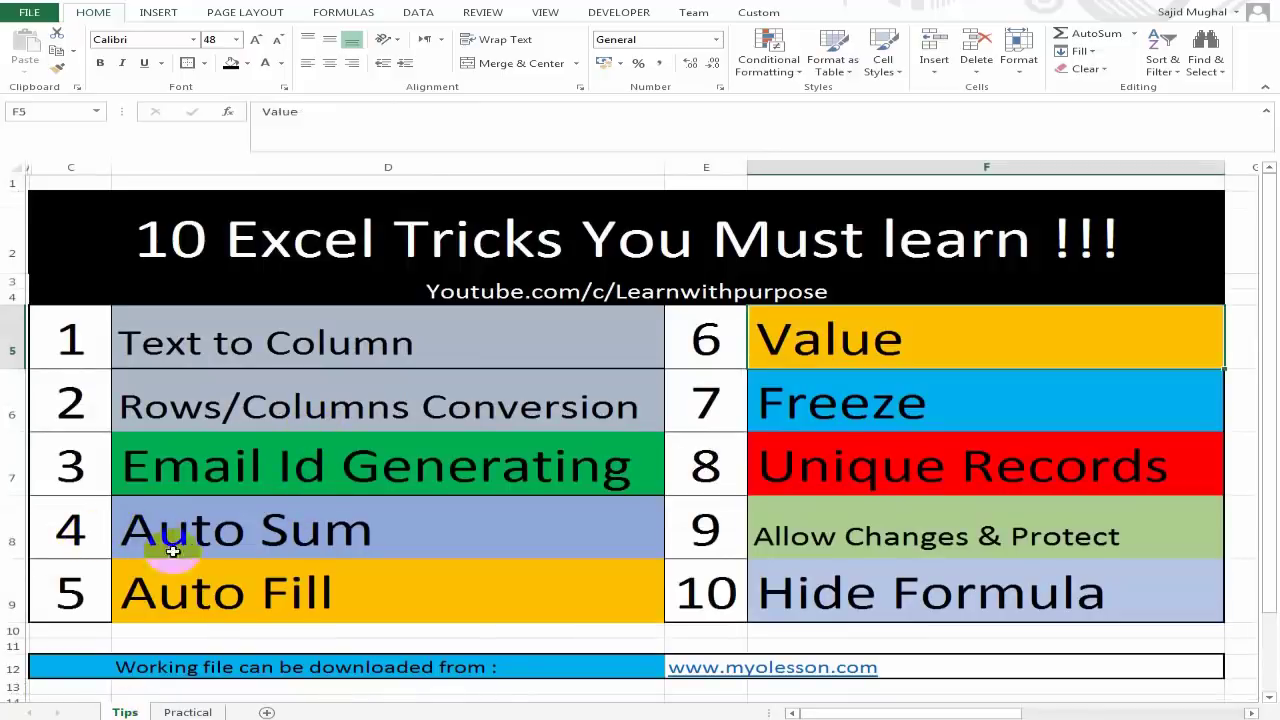
click(190, 712)
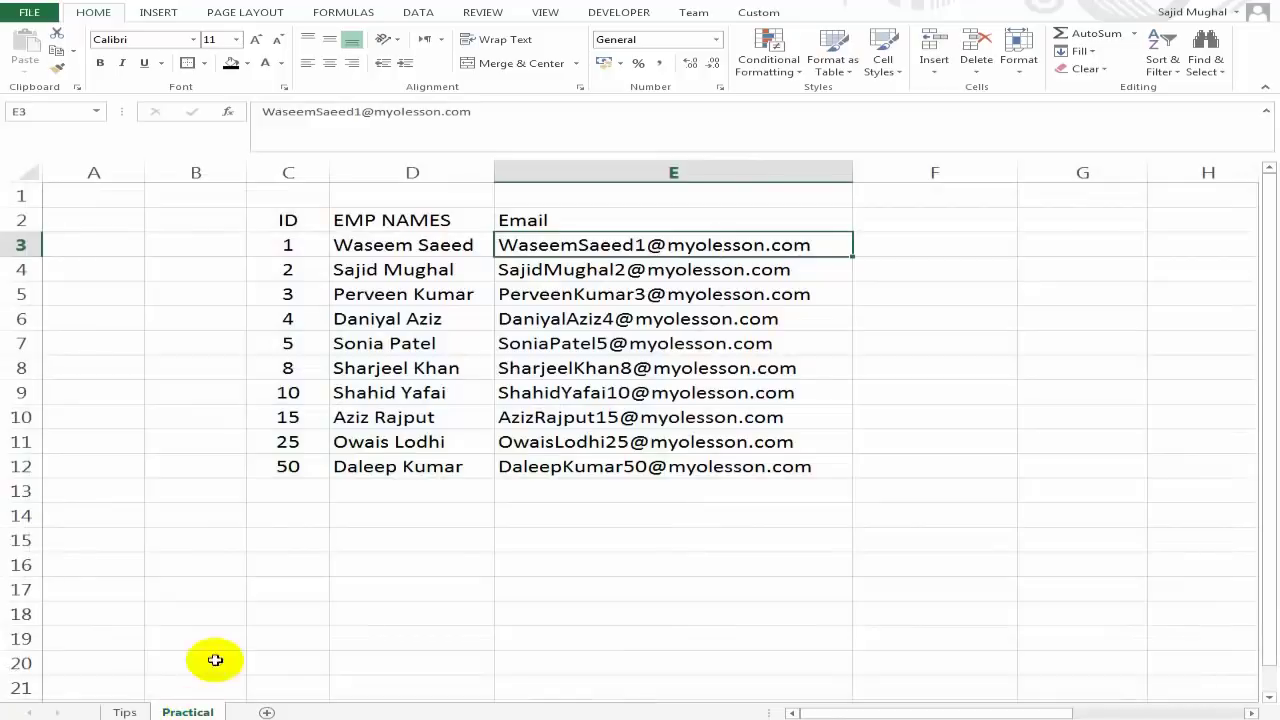
click(915, 224)
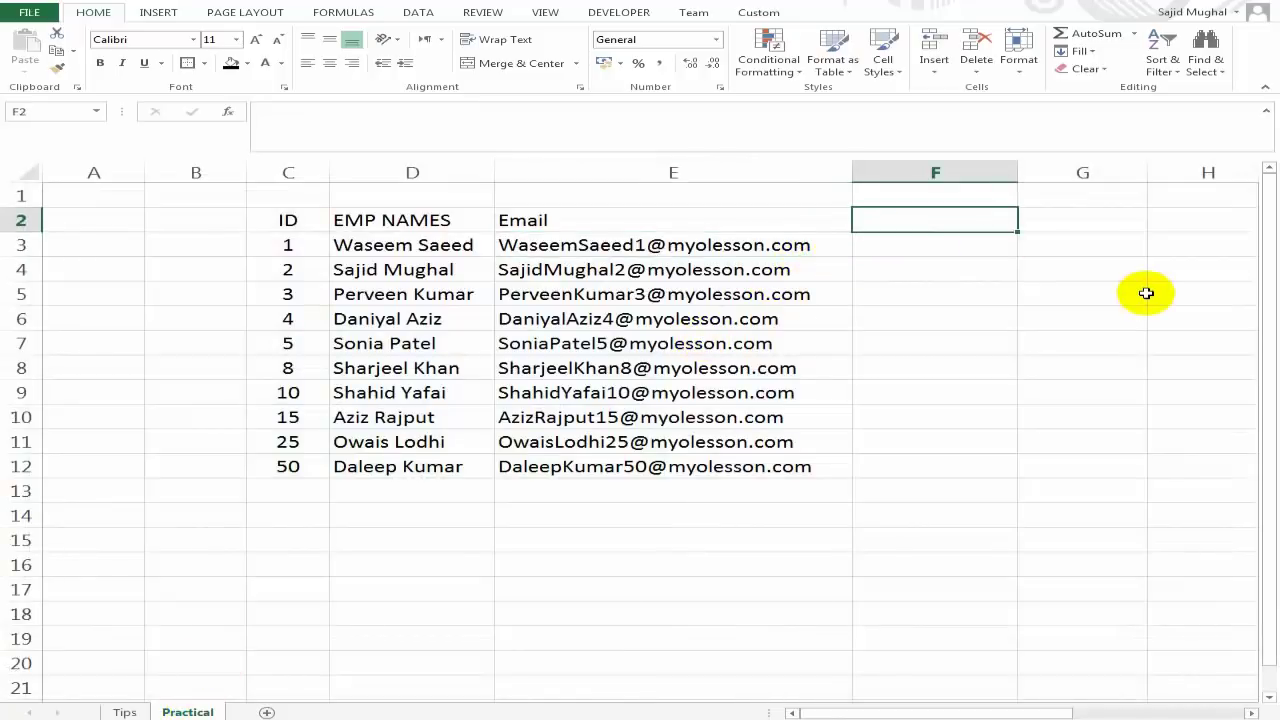
key(Down)
key(Up)
text(SA)
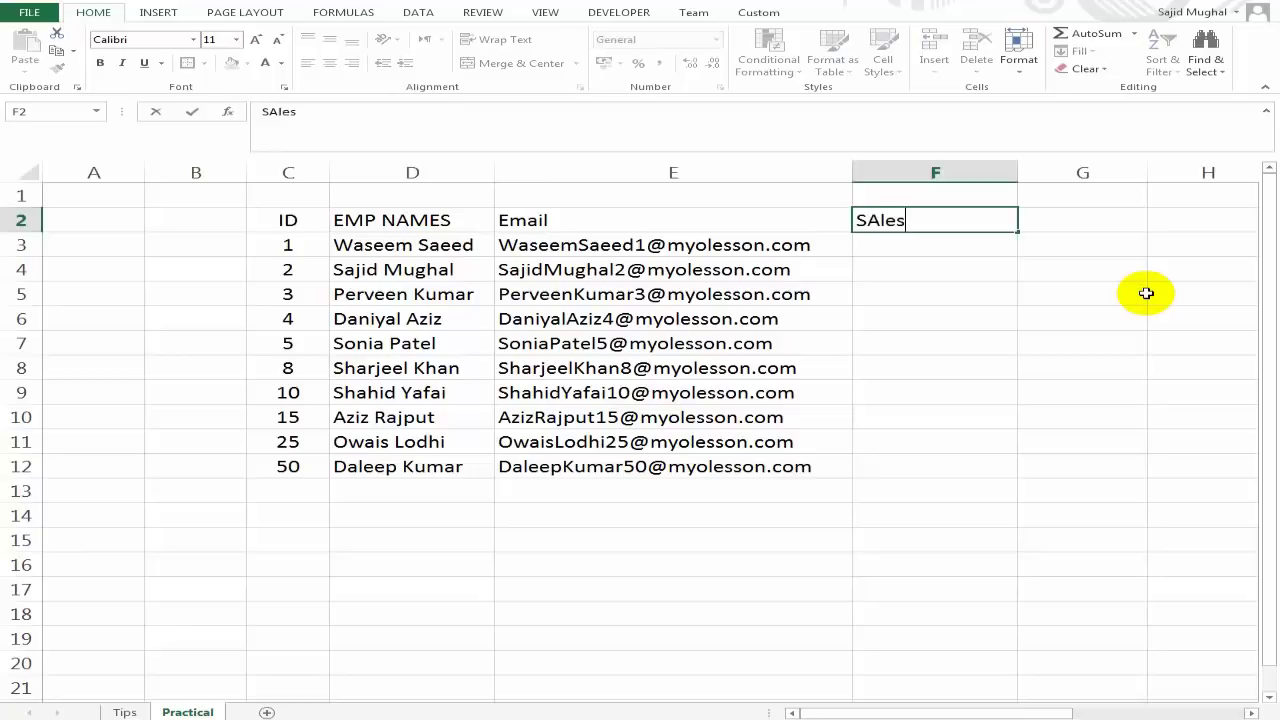
key(Return)
Enter the sales figures ending with 65, and label E13 'Total :'.
key(Up)
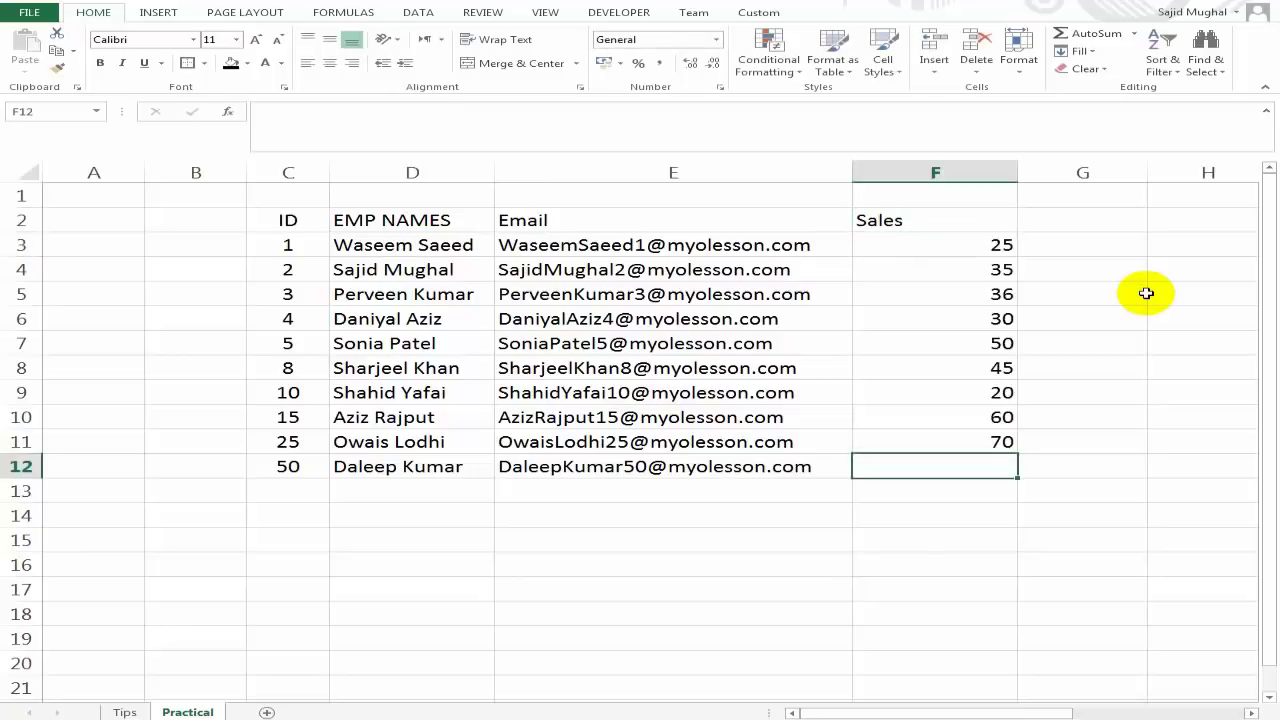
text(65)
key(Return)
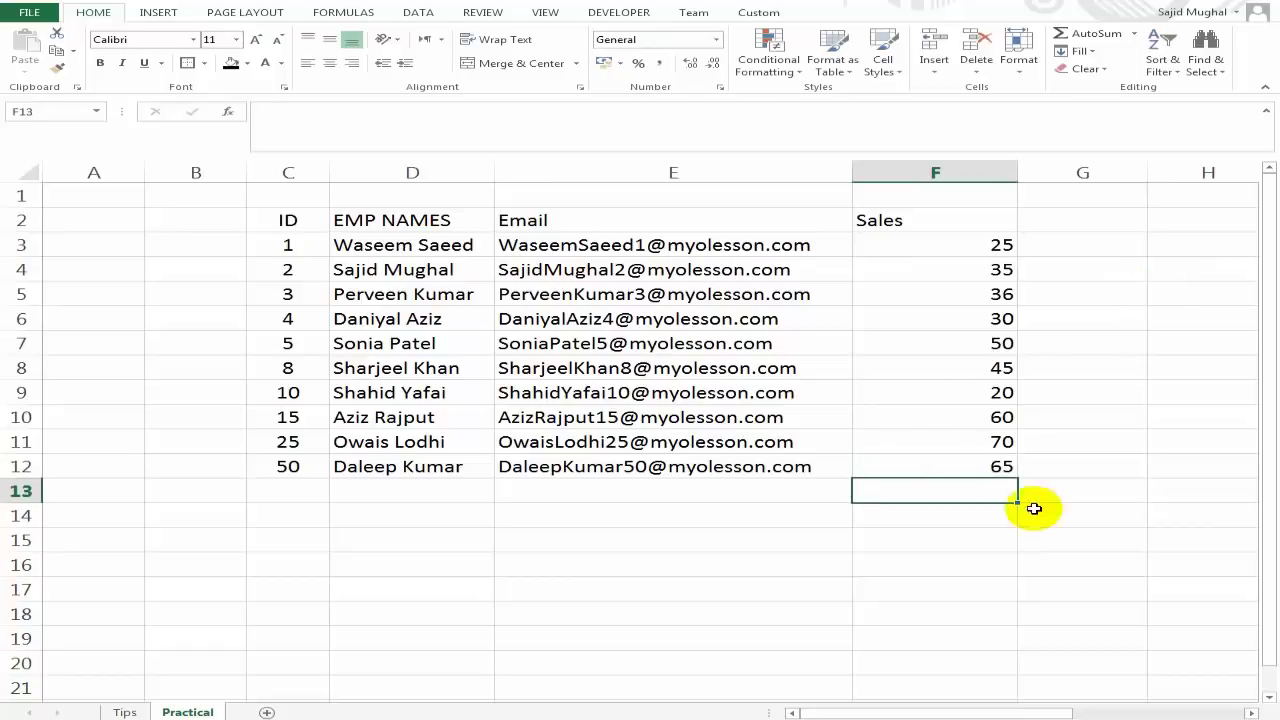
key(Left)
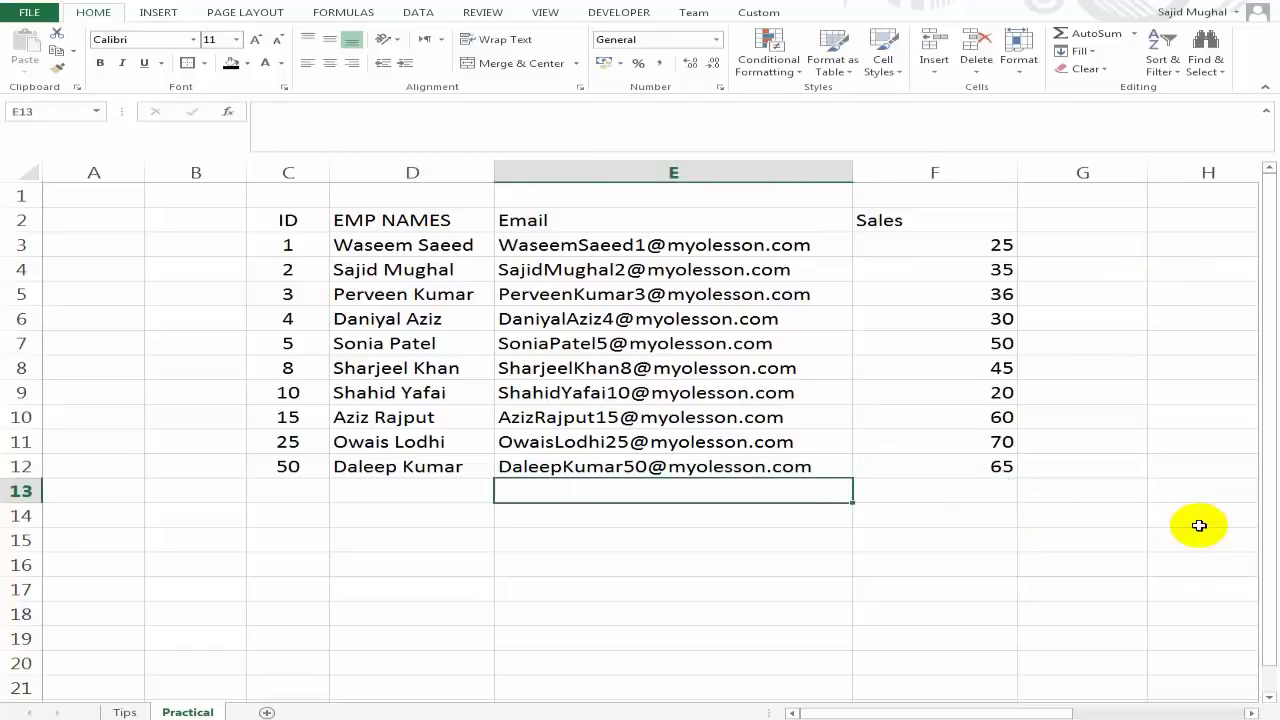
text(Total)
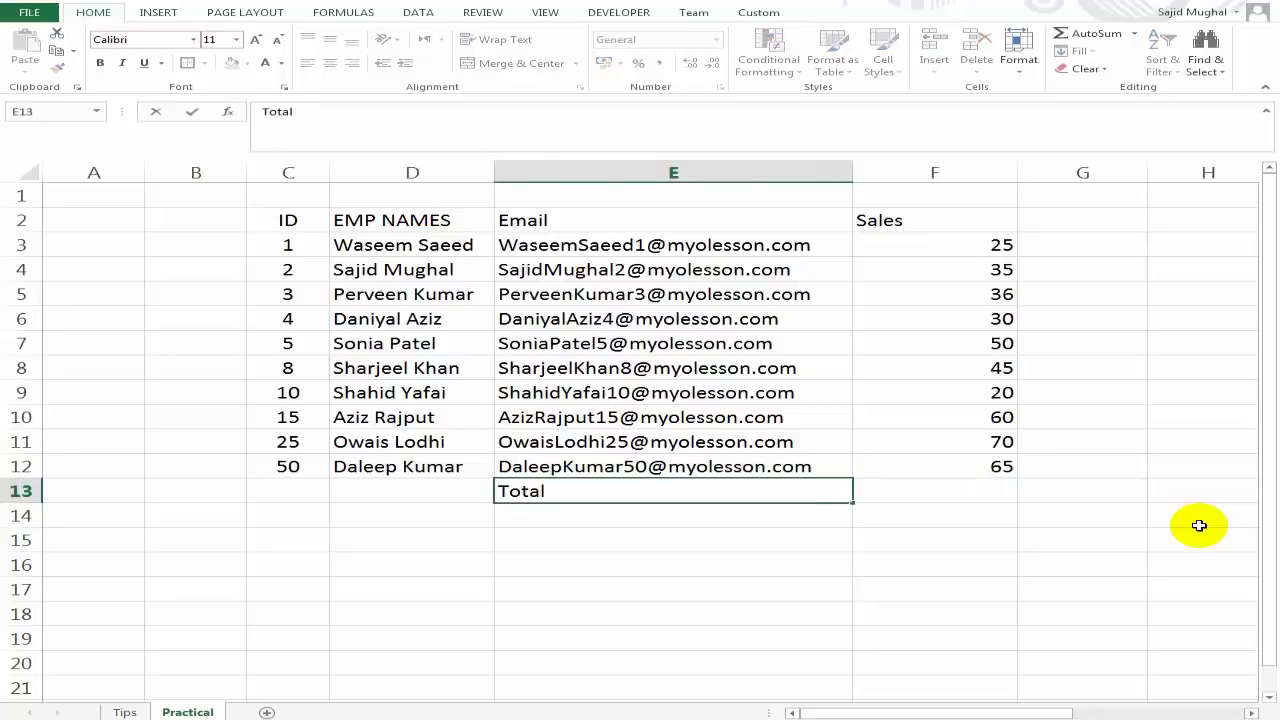
text( :)
key(Return)
key(Up)
key(Right)
Enter =SUM(F3:F12) in F13, then clear it to redo the total.
text(=sum)
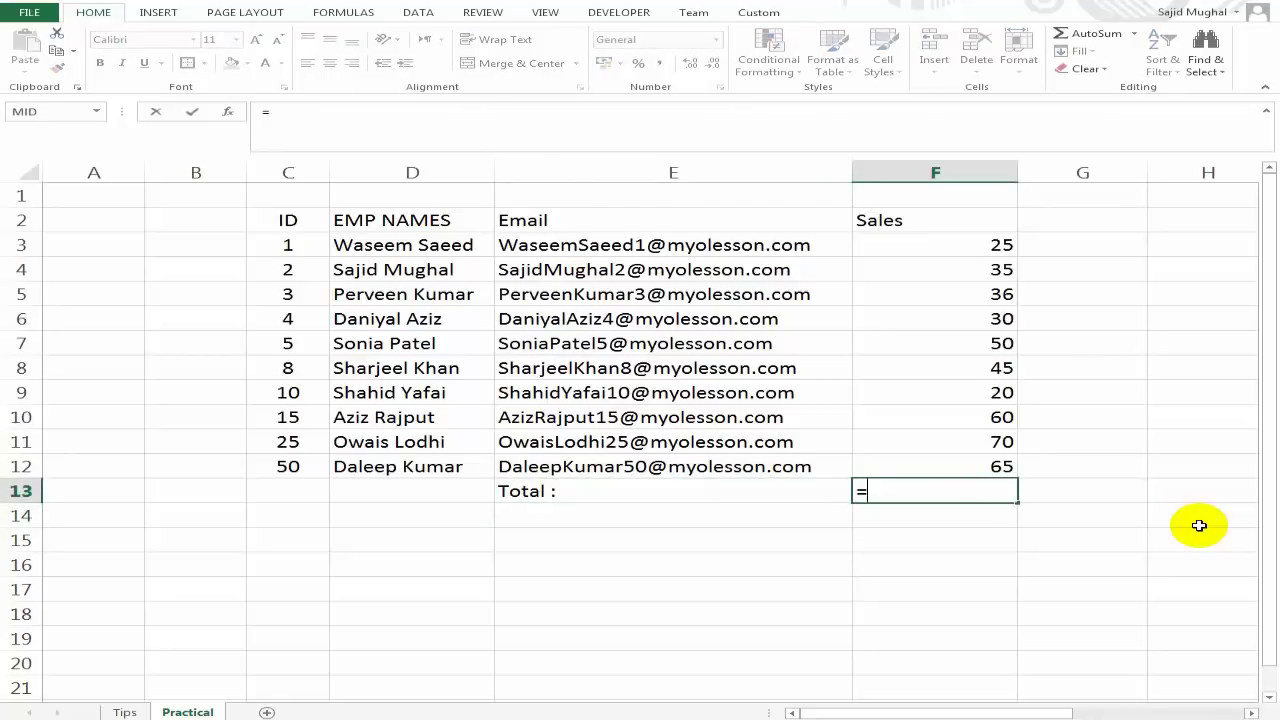
key(Tab)
key(Up)
key(shift+Up)
key(shift+Up)
key(shift+Up)
key(shift+Up)
key(shift+Up)
key(shift+Up)
key(shift+Up)
key(shift+Up)
key(shift+Up)
key(shift+Up)
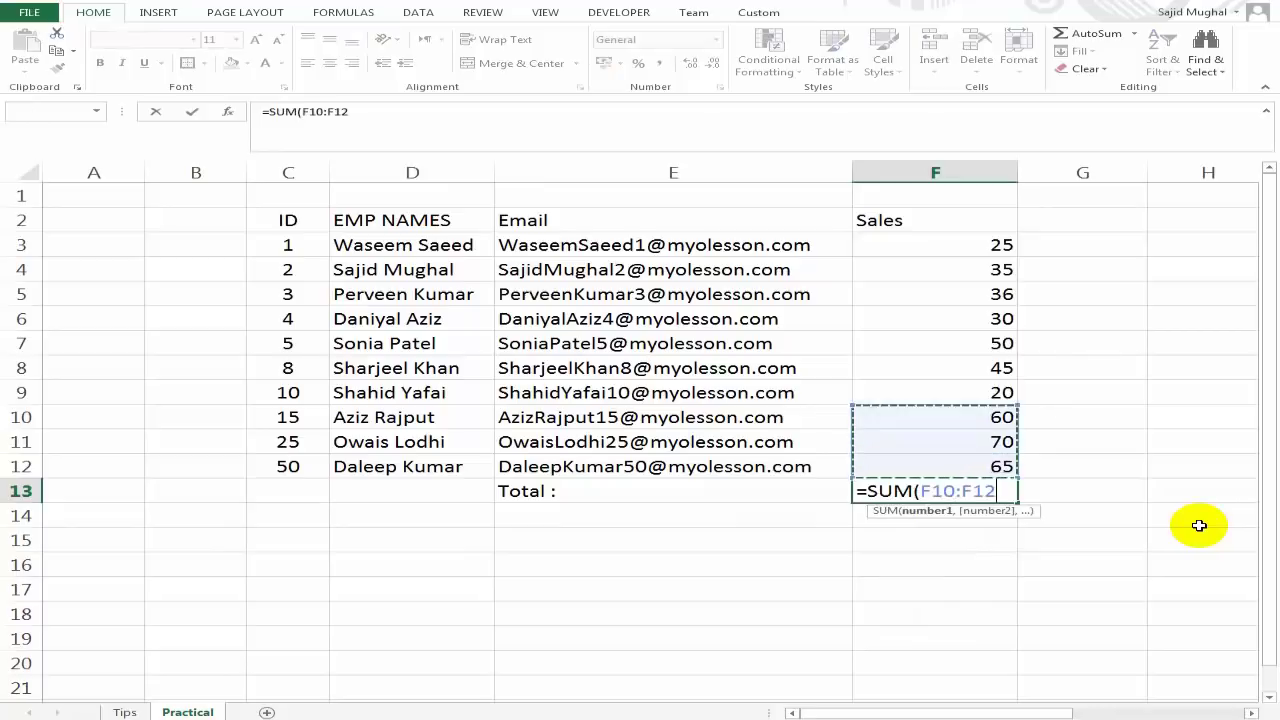
key(shift+Down)
key(ctrl+Return)
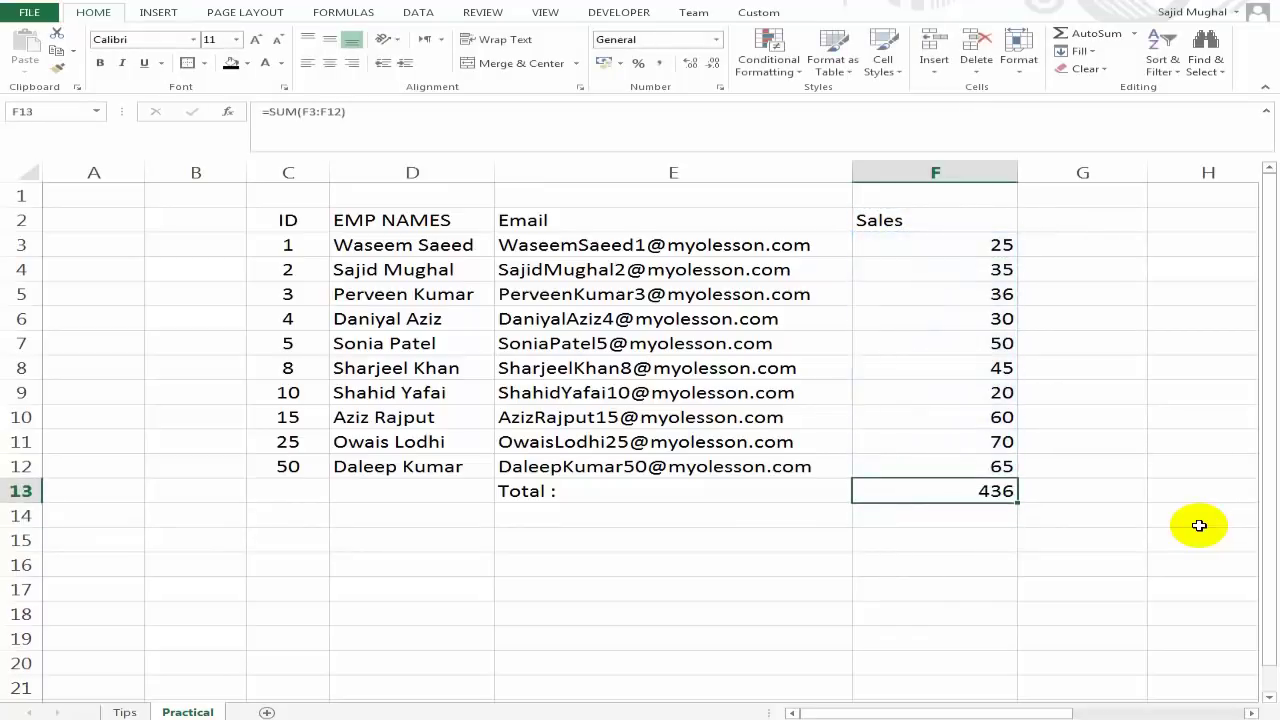
key(Delete)
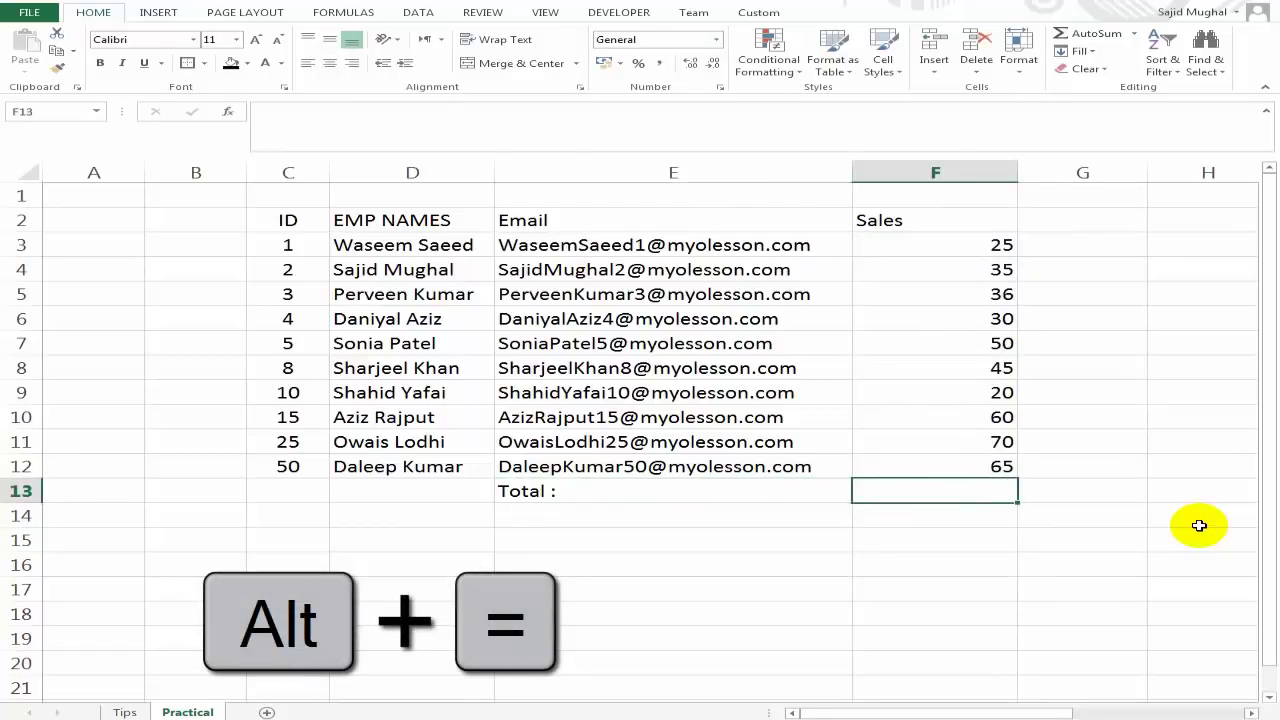
Recreate the F13 sales total with AutoSum (Alt+=), giving =SUM(F3:F12) = 436.
key(Up)
key(Down)
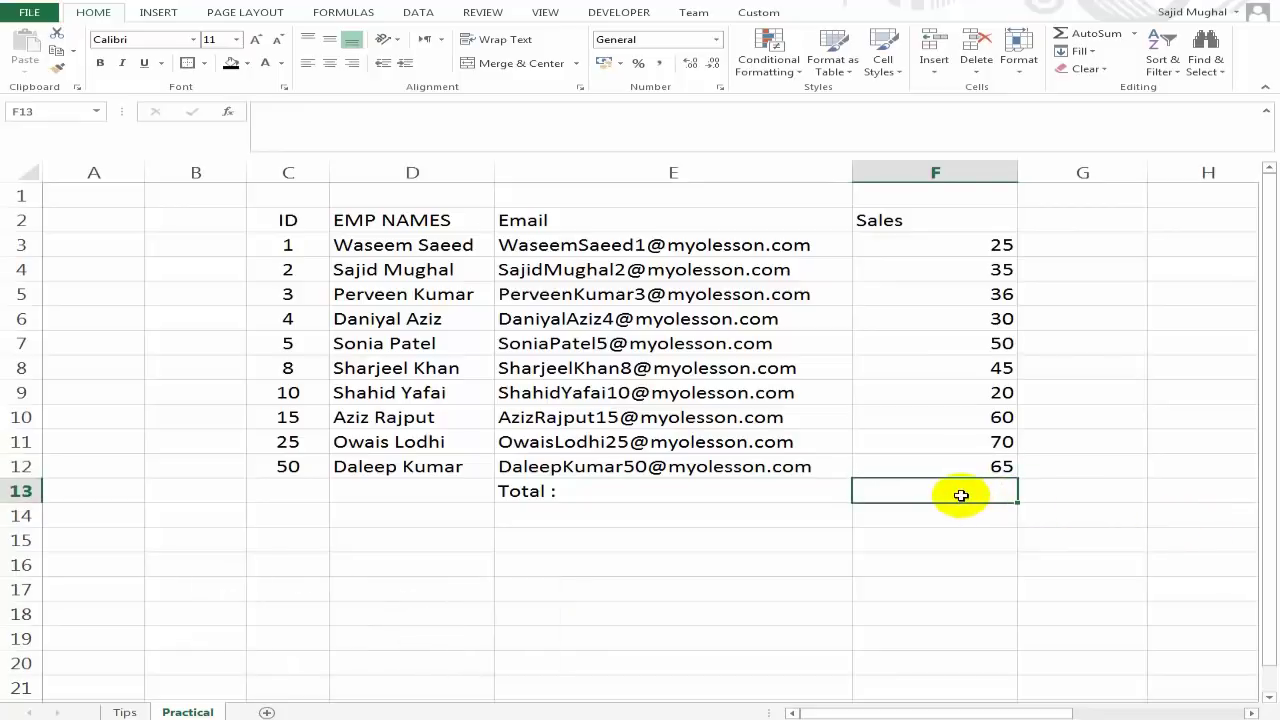
key(Left)
key(Right)
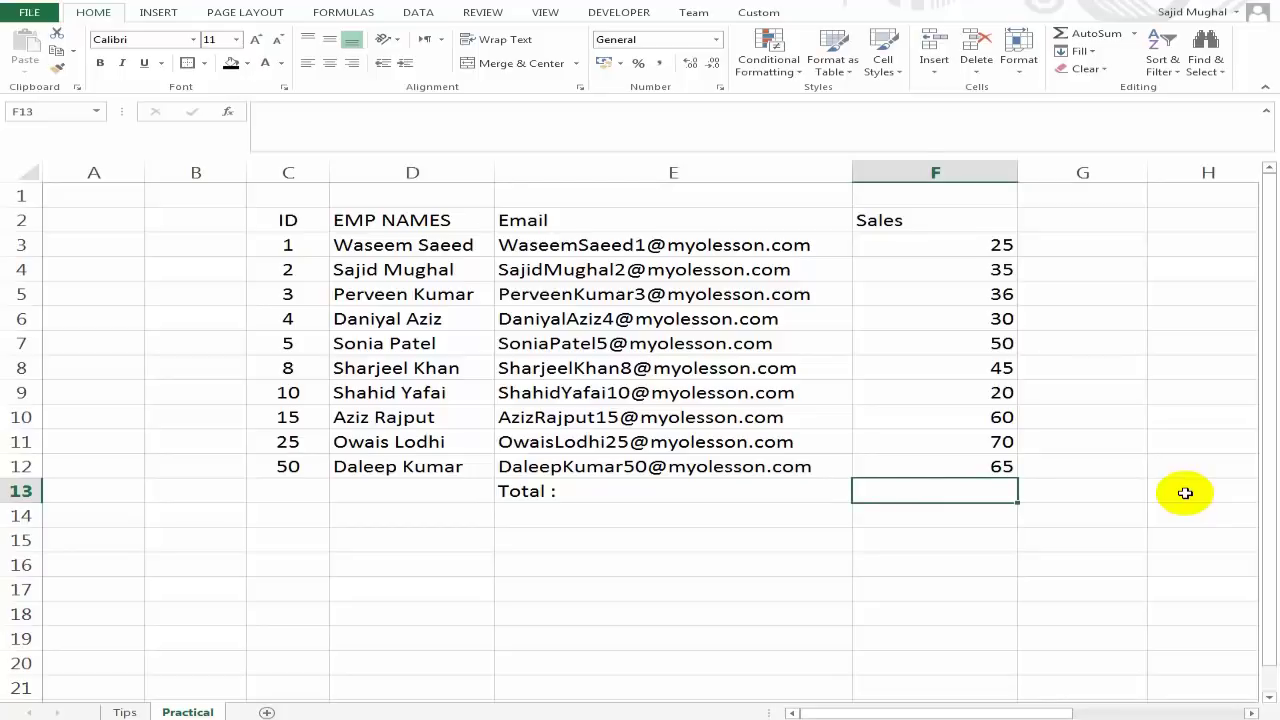
key(alt+equal)
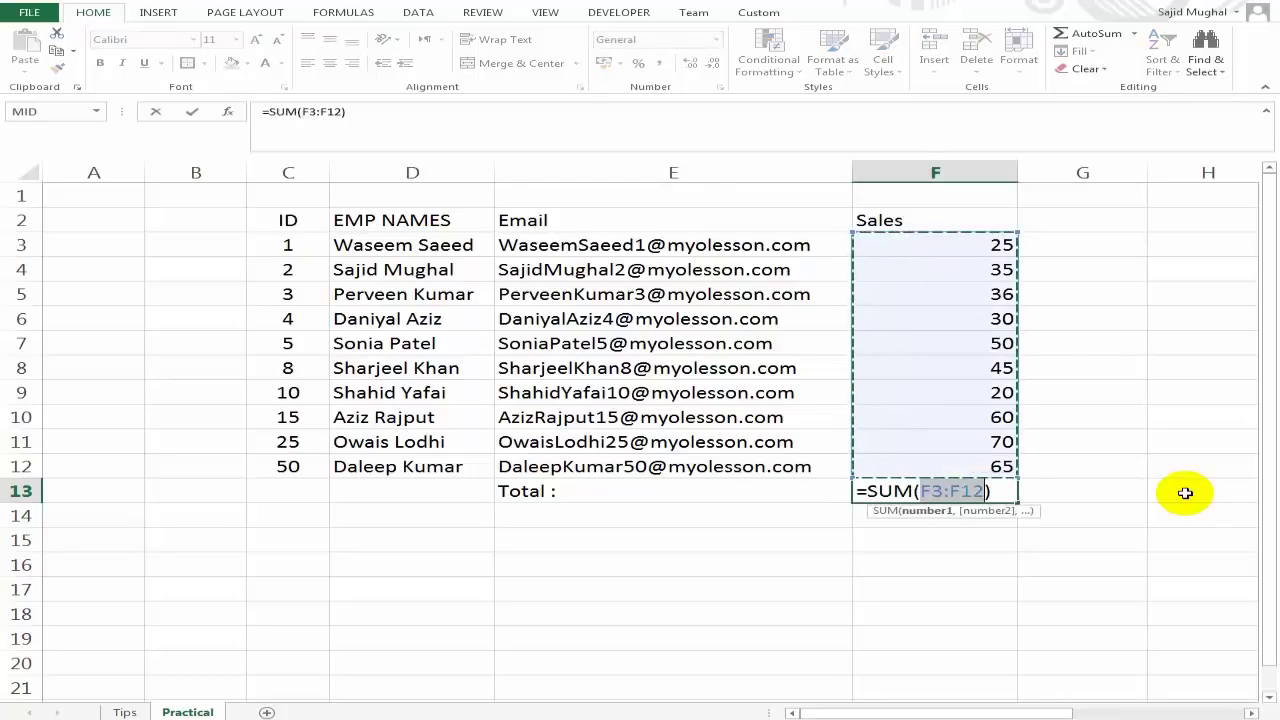
key(Return)
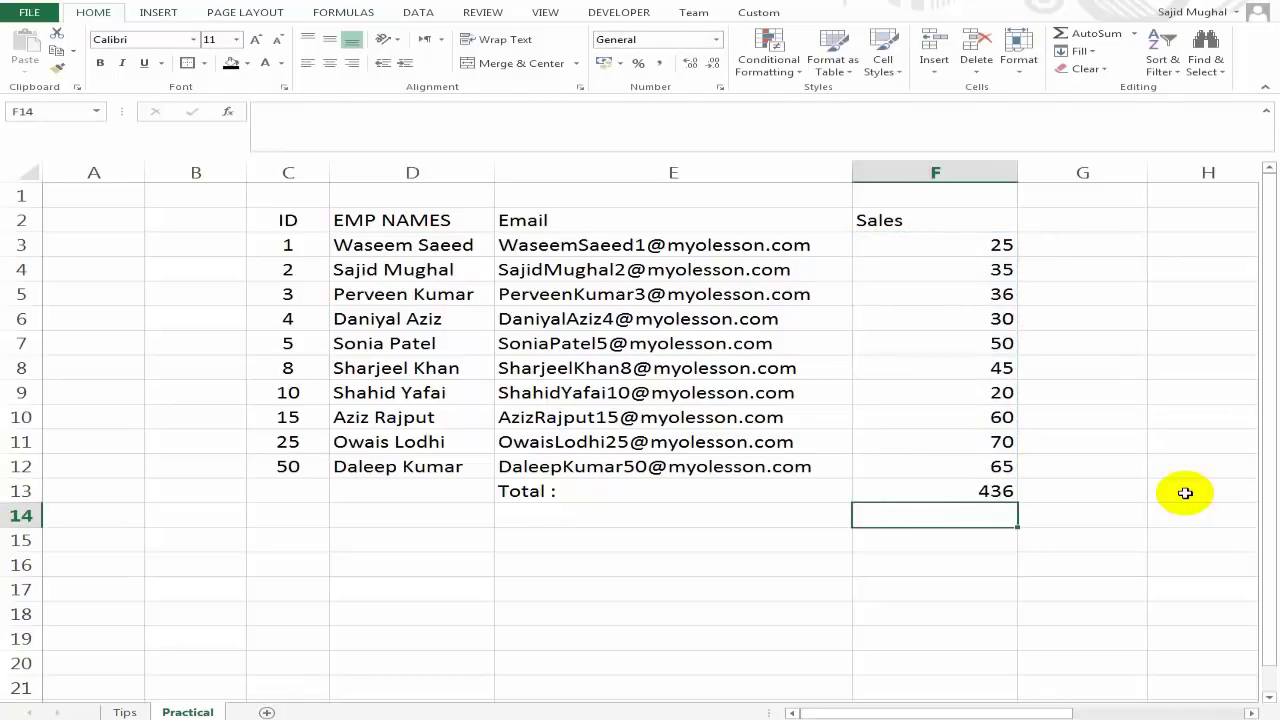
key(Up)
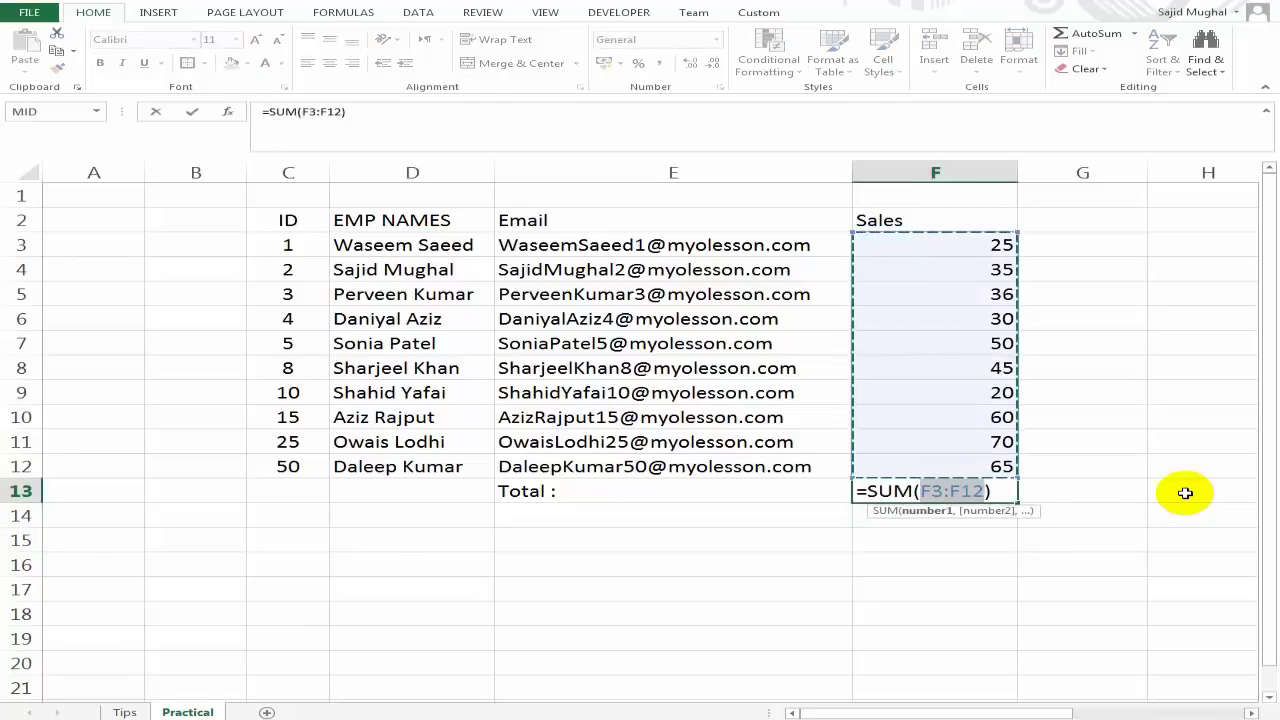
key(Return)
key(Up)
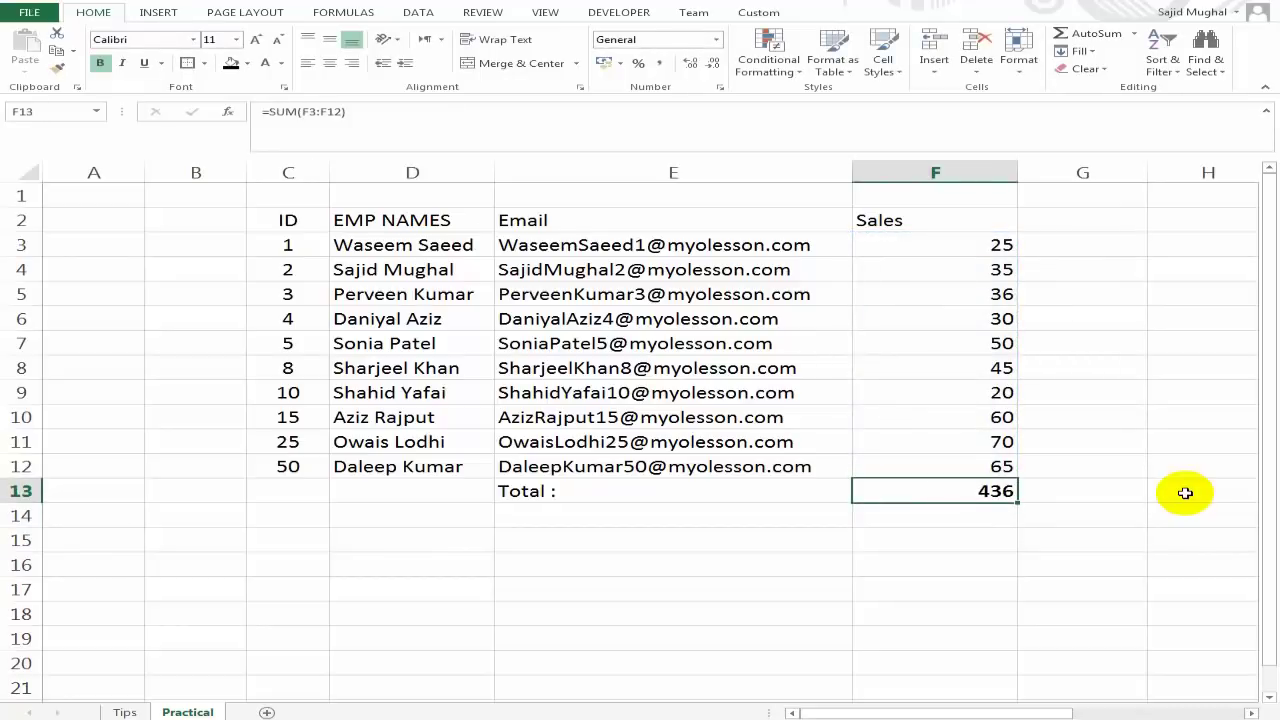
key(Up)
key(Up)
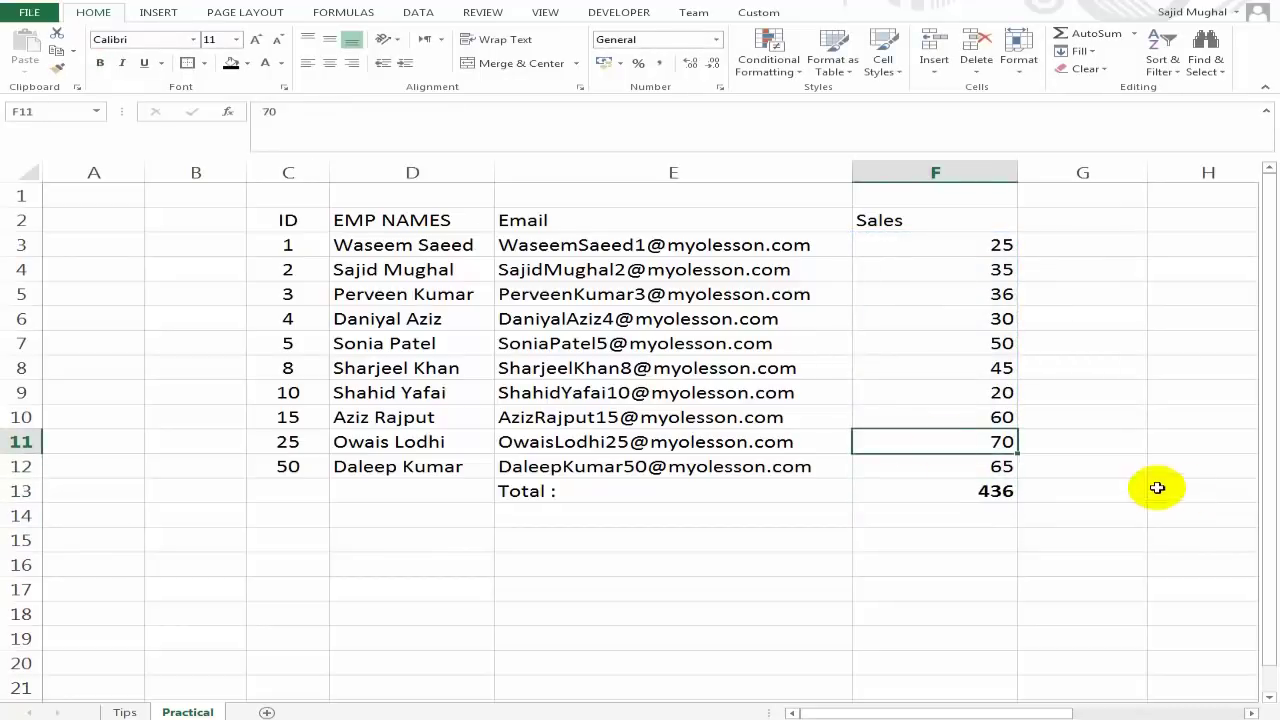
Review the Auto Fill trick on the Tips sheet, then return to the Practical sheet.
click(124, 711)
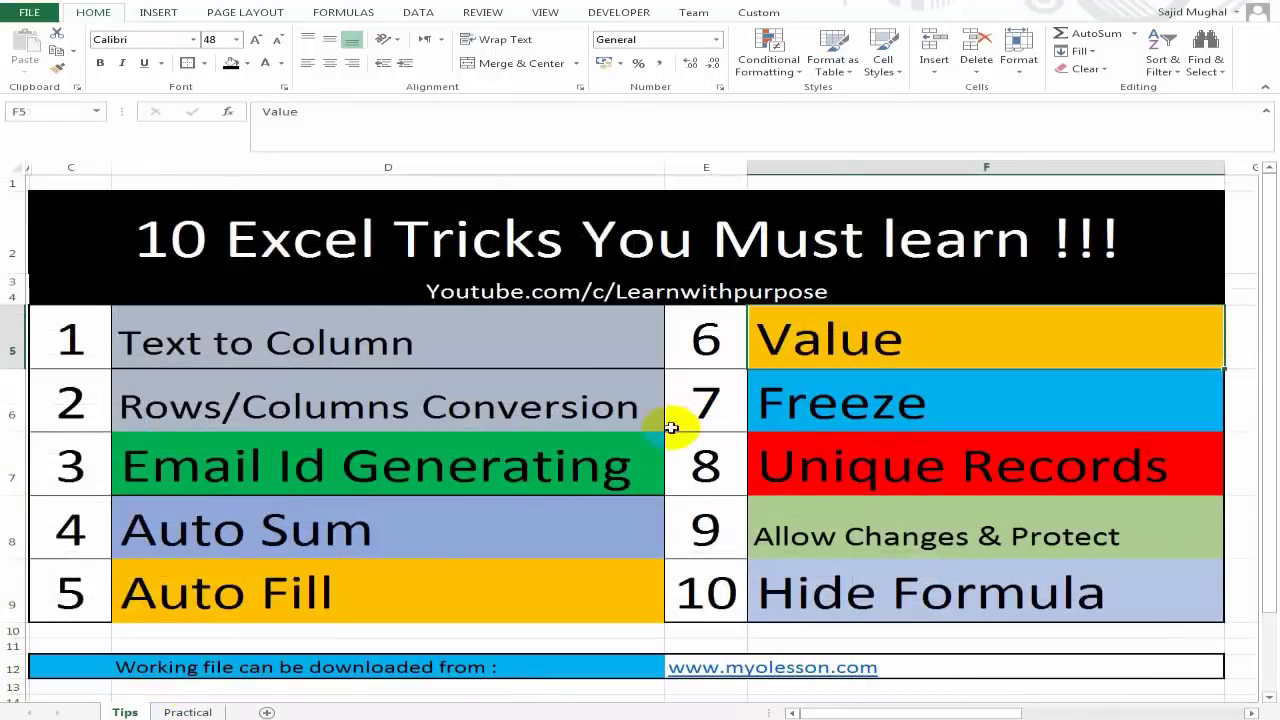
click(337, 592)
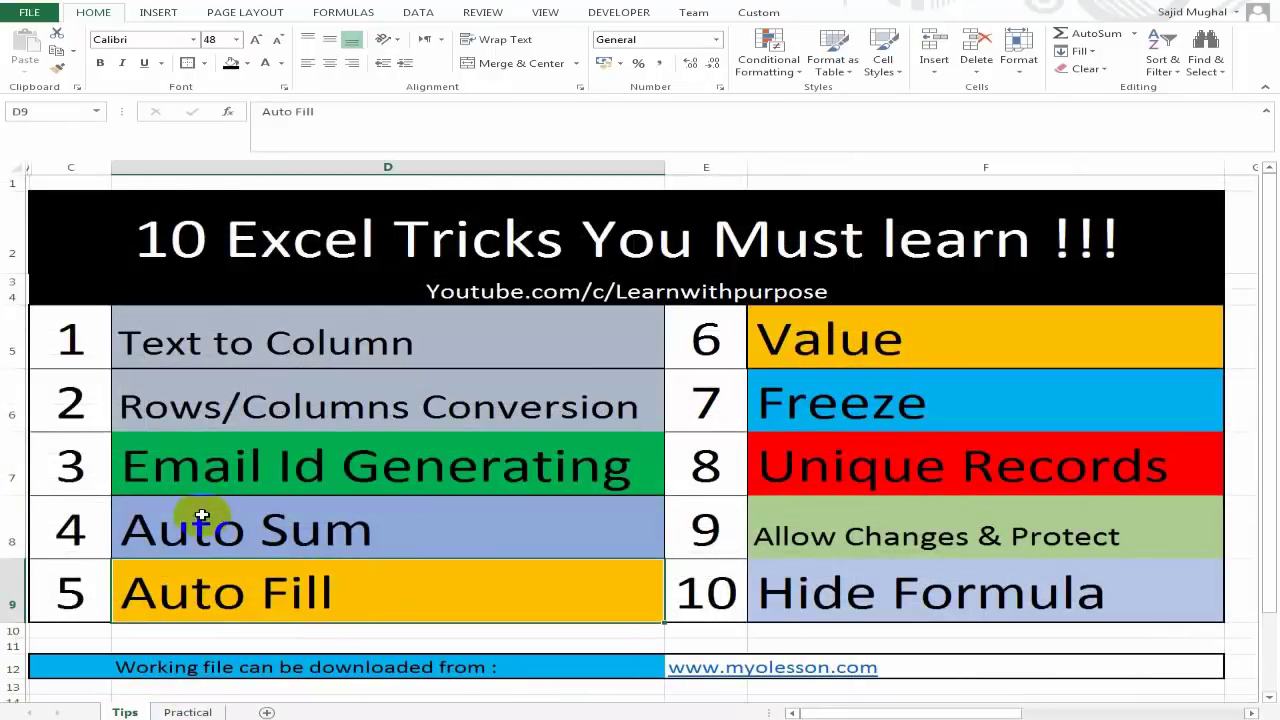
click(291, 539)
click(362, 588)
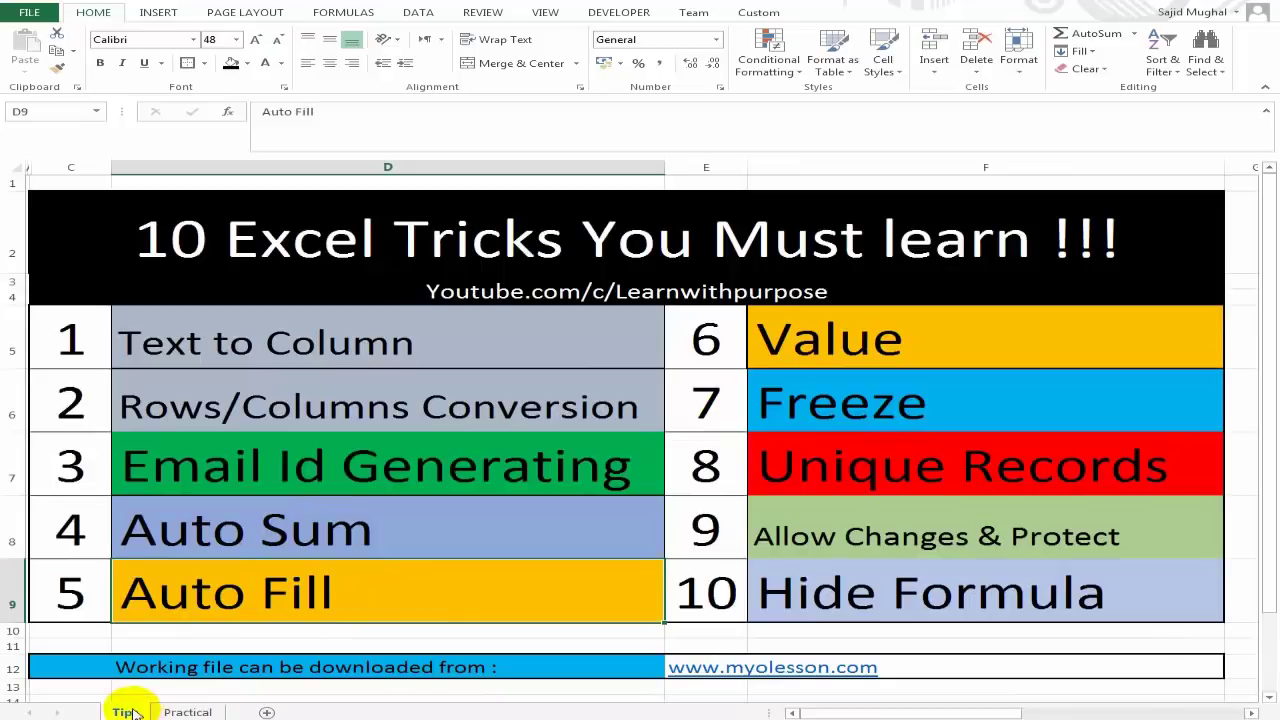
click(187, 712)
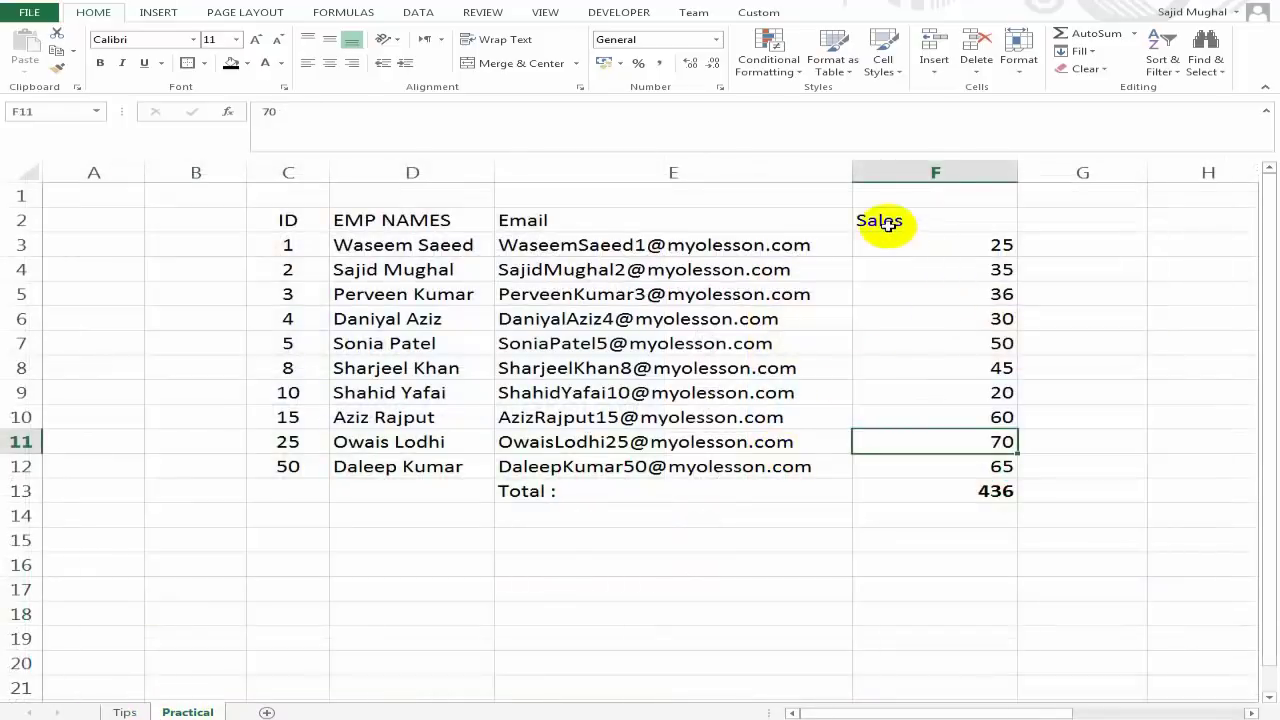
Insert a blank column before the Sales column F.
click(871, 168)
right_click(865, 178)
click(866, 170)
key(ctrl+shift+plus)
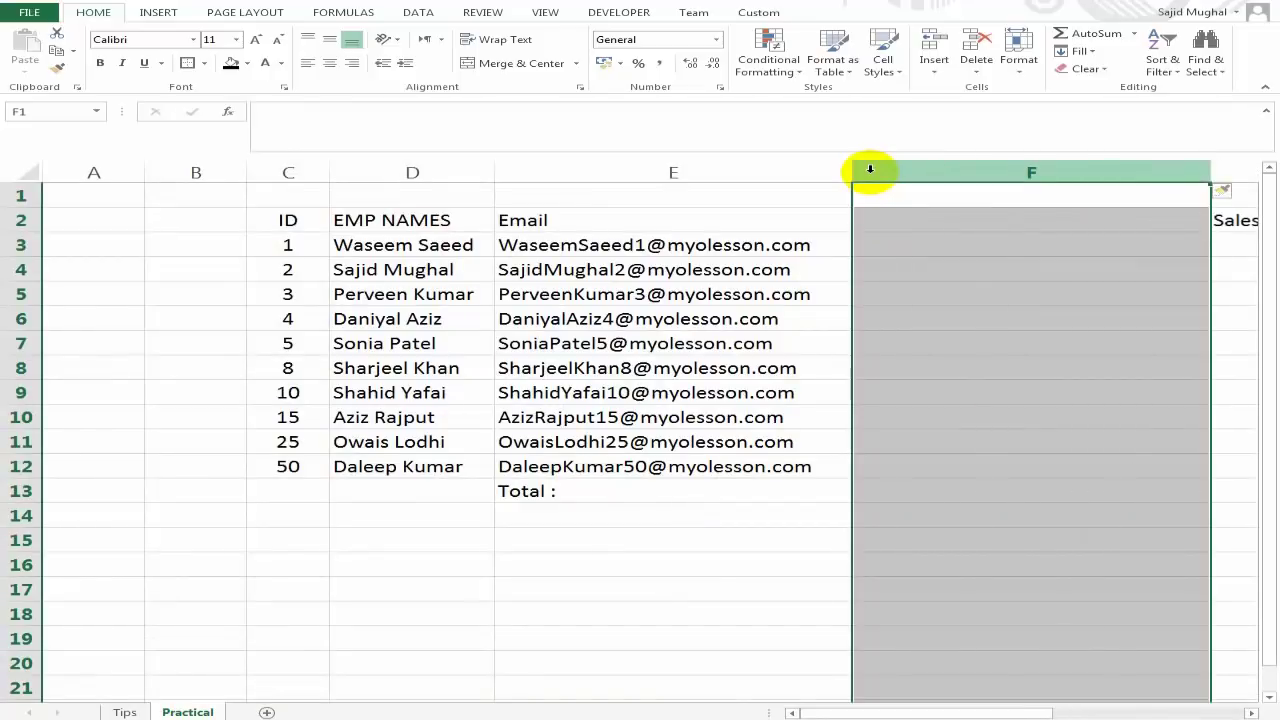
Enter the heading 'Group Id' in F2 of the new column.
key(Down)
key(Right)
key(Down)
key(Left)
key(Up)
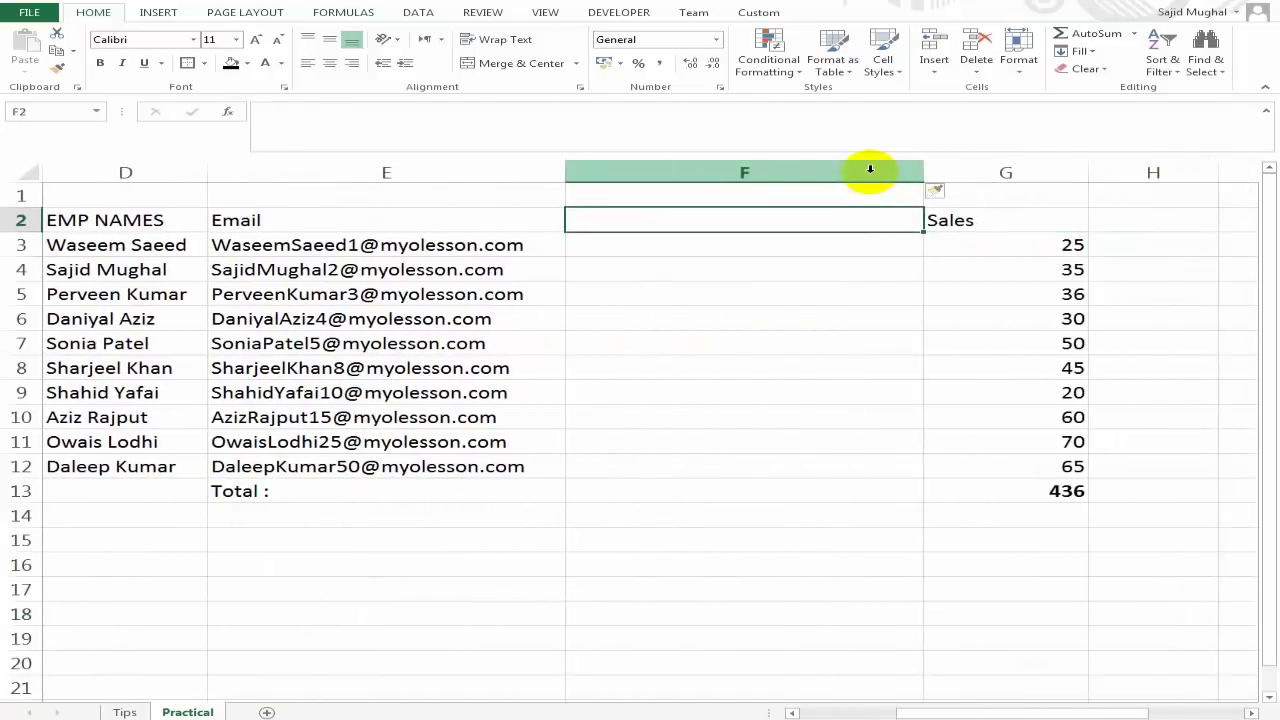
text(G)
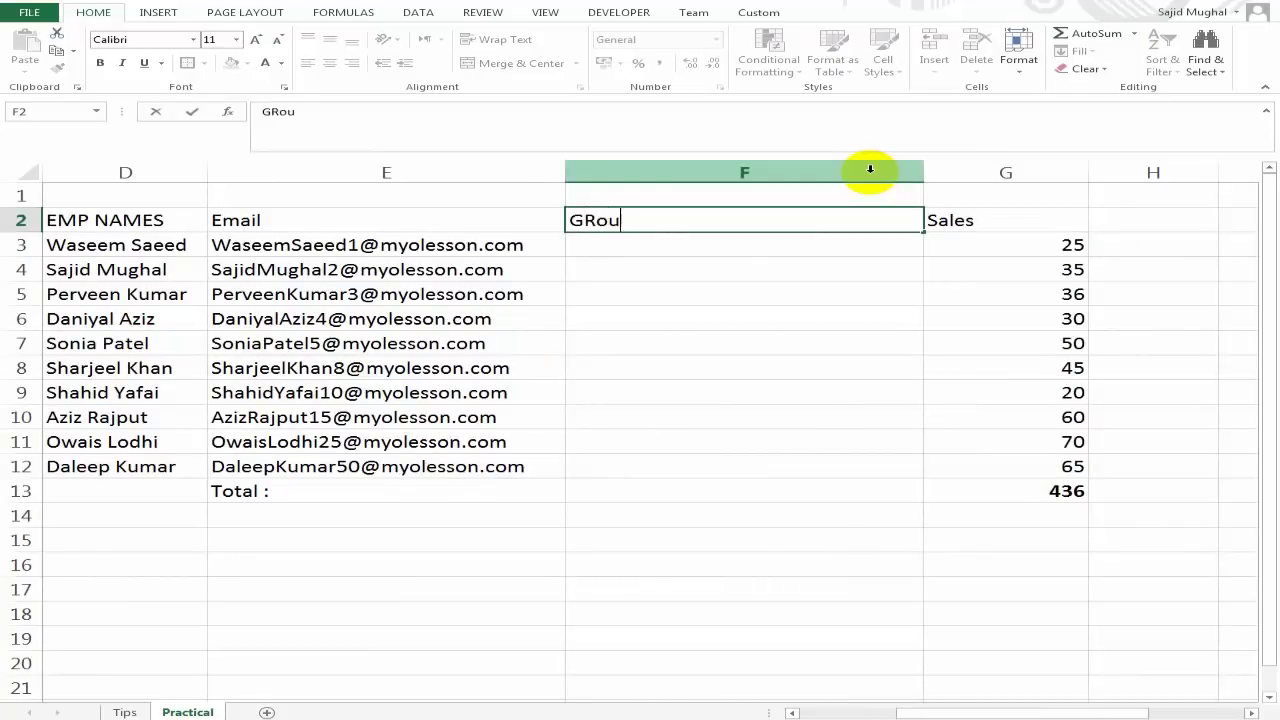
text(roup Id)
key(Return)
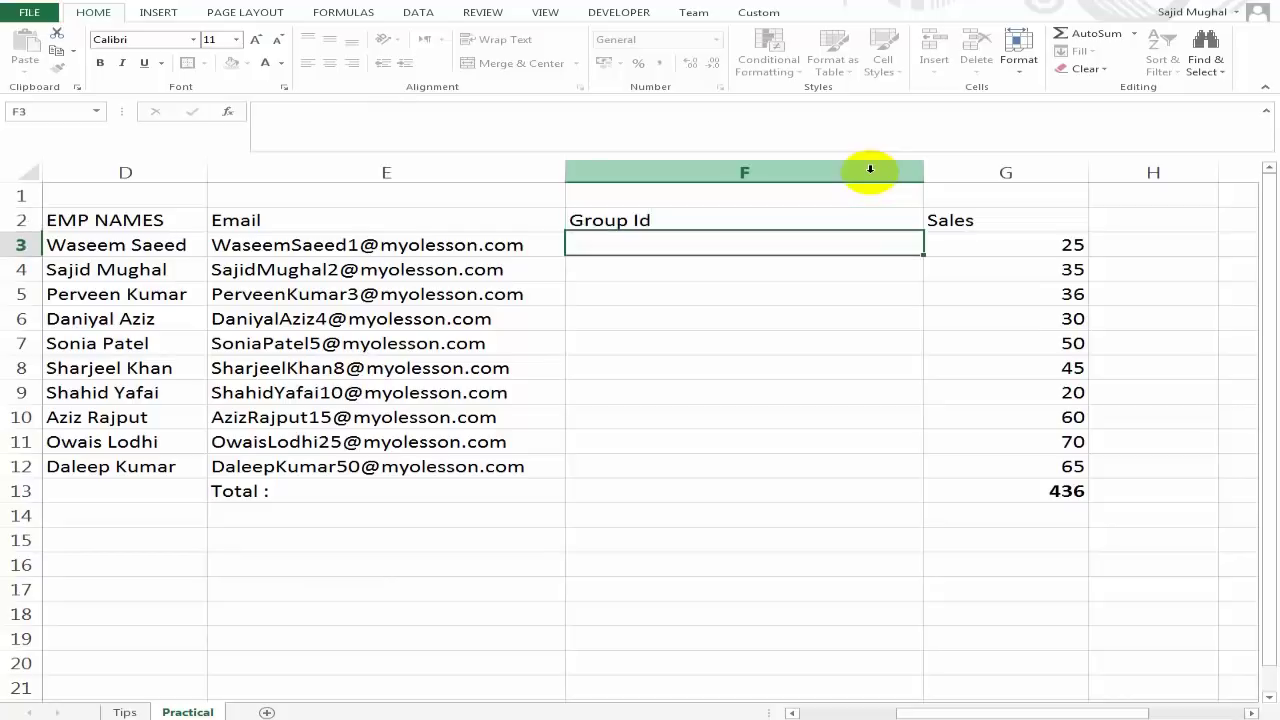
Enter Group Id values 1 in F3, 2 in F7 and 3 in F11.
key(Left)
key(Left)
scroll(870, 169, left, 3)
key(Right)
key(Right)
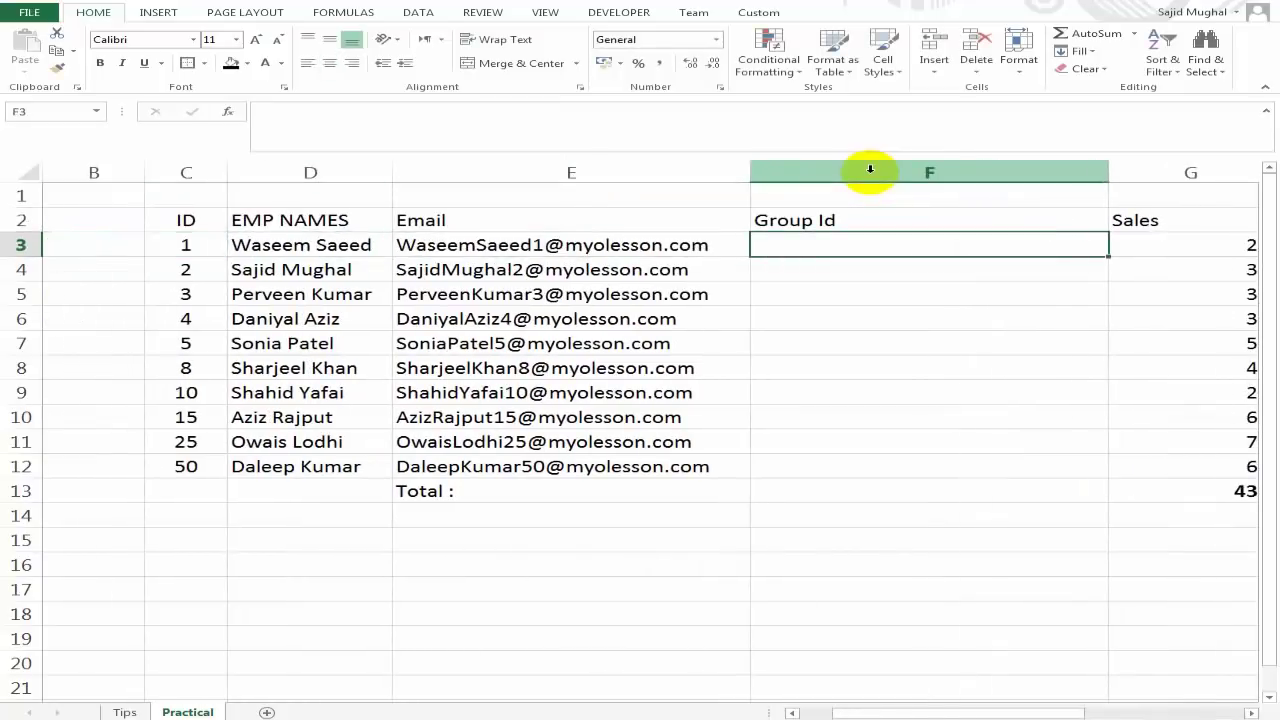
text(1)
key(Return)
key(Down)
key(Down)
key(Down)
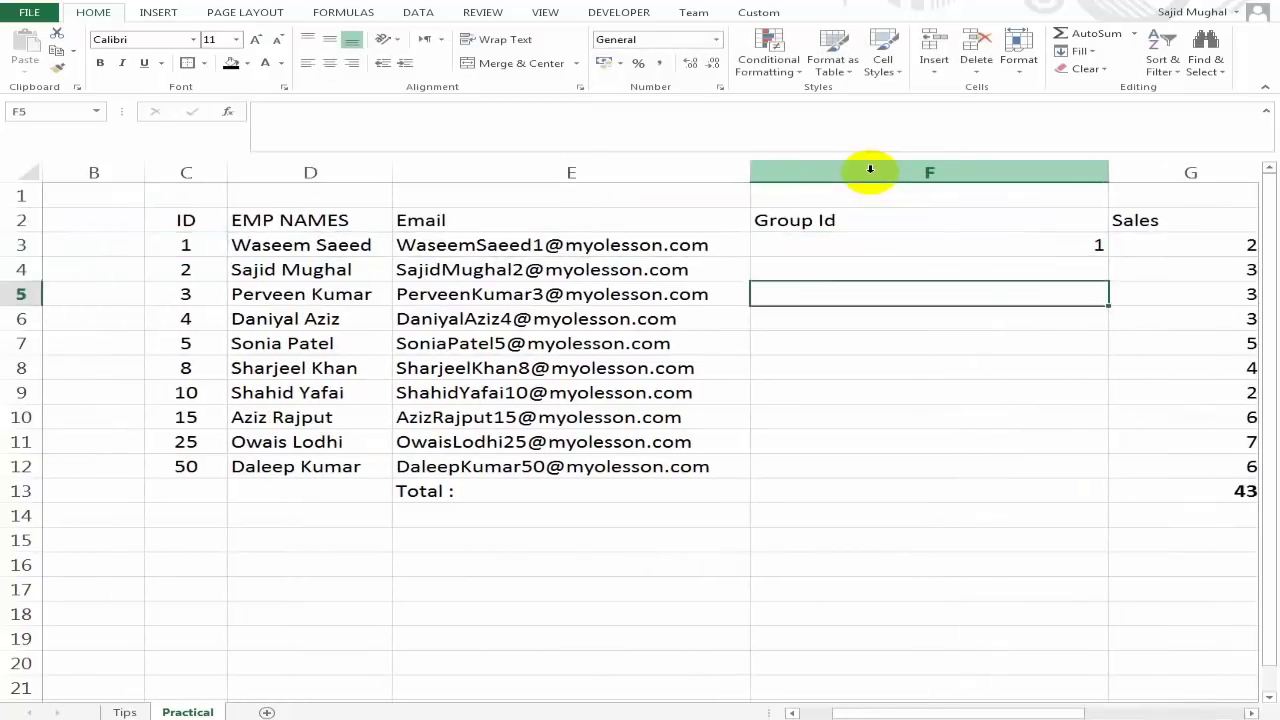
text(2)
key(Return)
key(Down)
key(Down)
key(Down)
text(3)
key(Return)
key(Up)
key(Up)
key(Right)
key(Right)
key(Left)
key(Left)
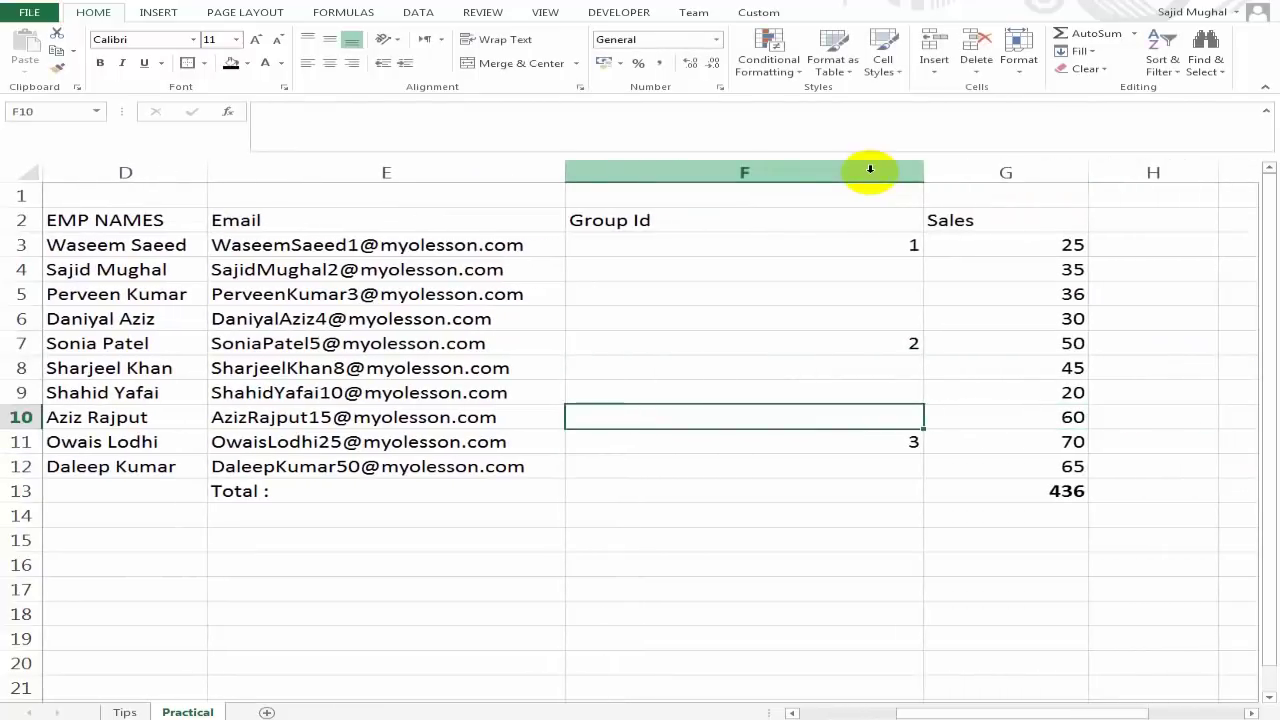
click(887, 267)
click(890, 300)
click(895, 318)
click(912, 275)
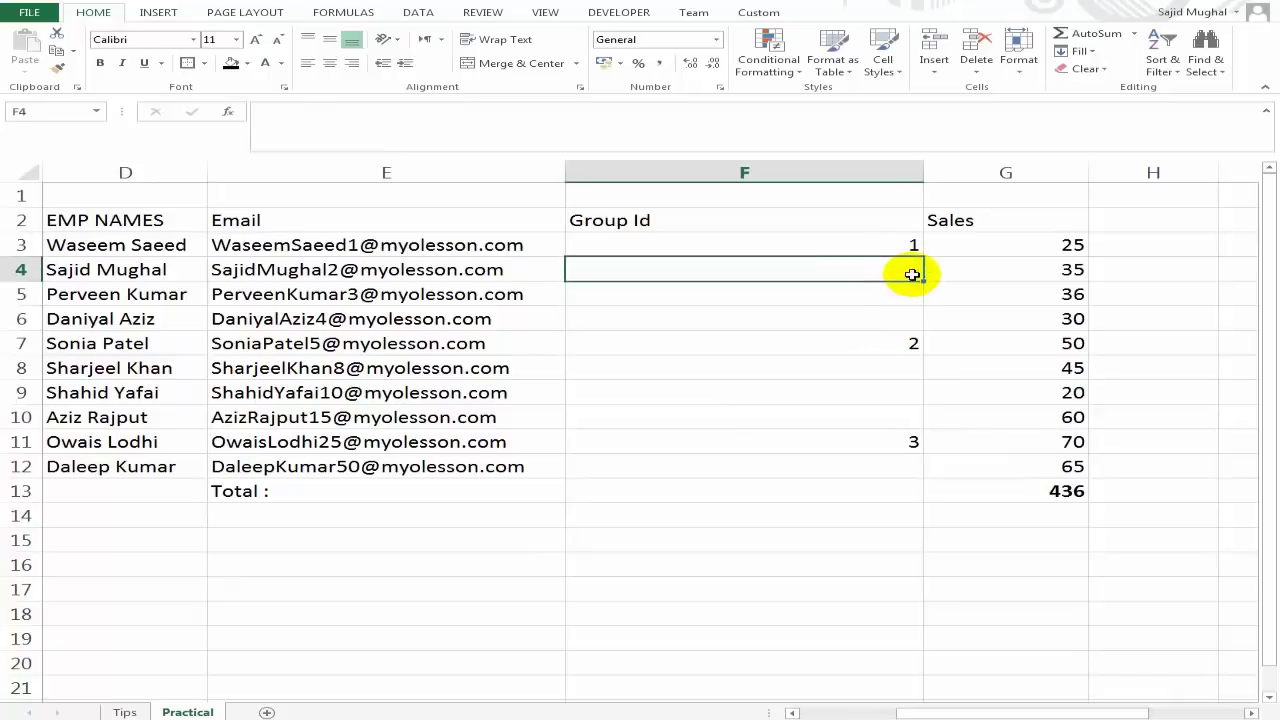
click(903, 290)
click(910, 318)
click(898, 263)
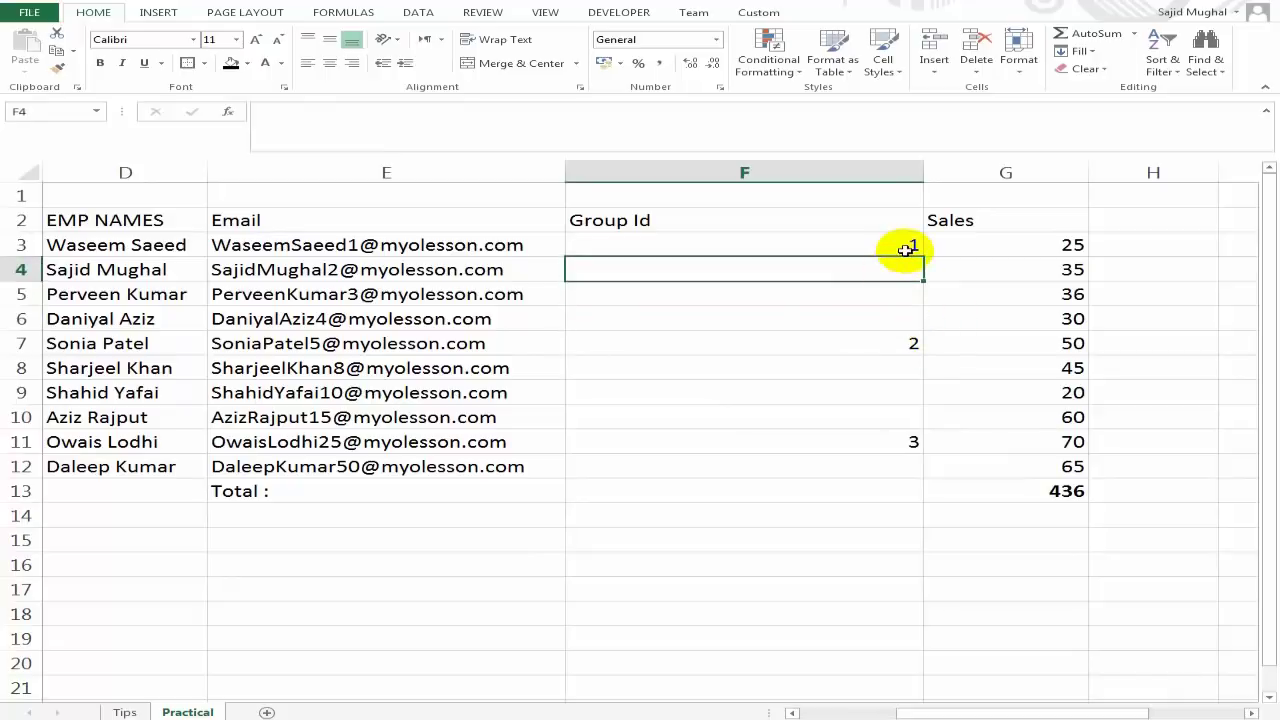
click(905, 249)
drag(927, 256, 935, 319)
click(898, 269)
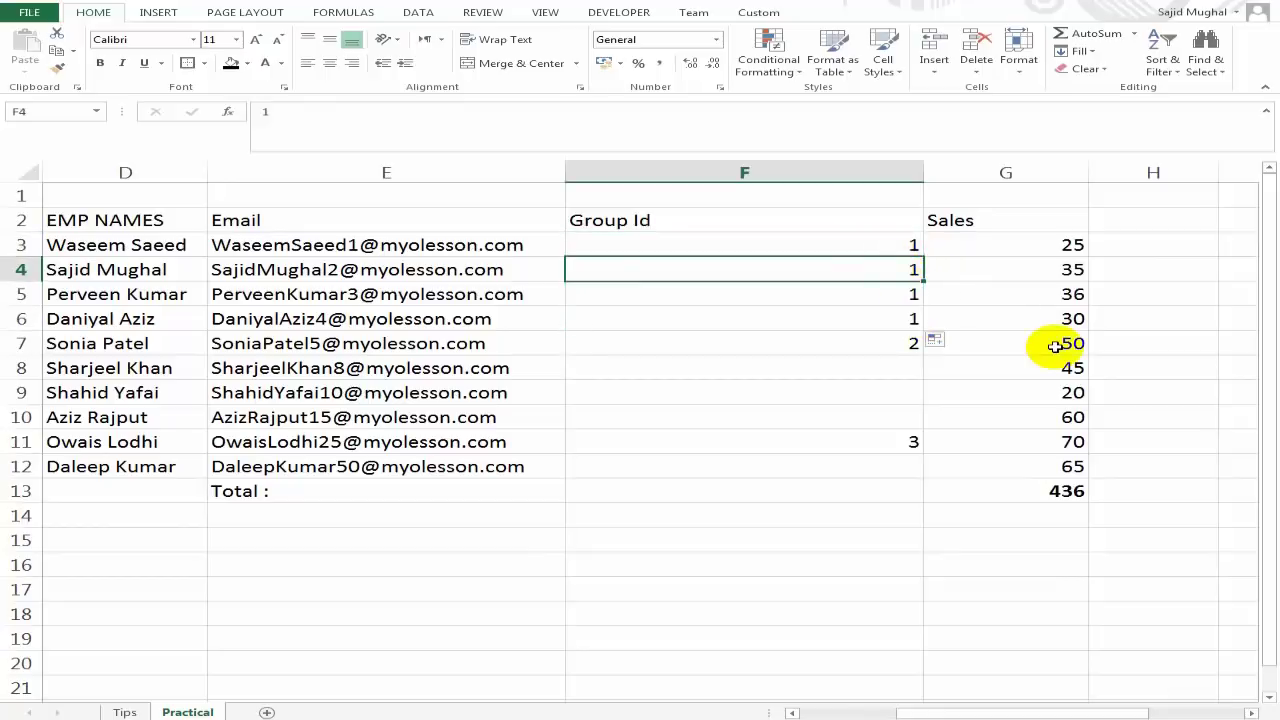
key(shift+Down)
key(shift+Down)
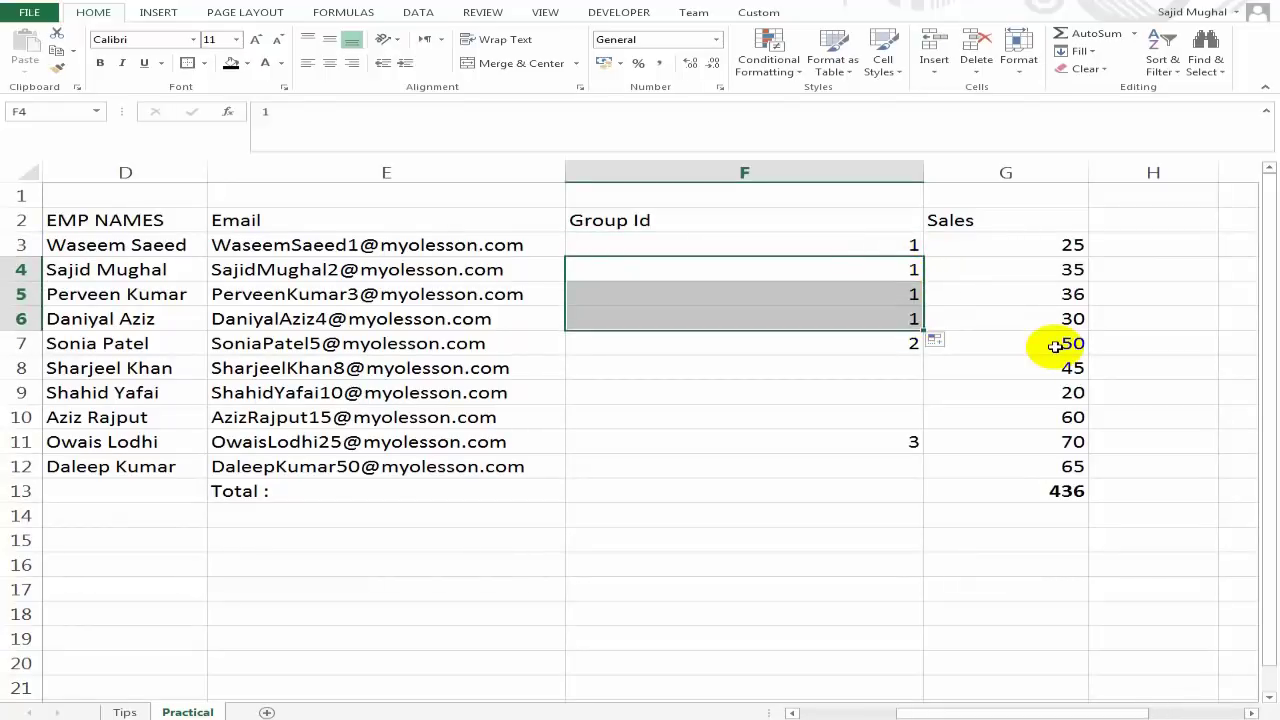
key(Up)
click(894, 340)
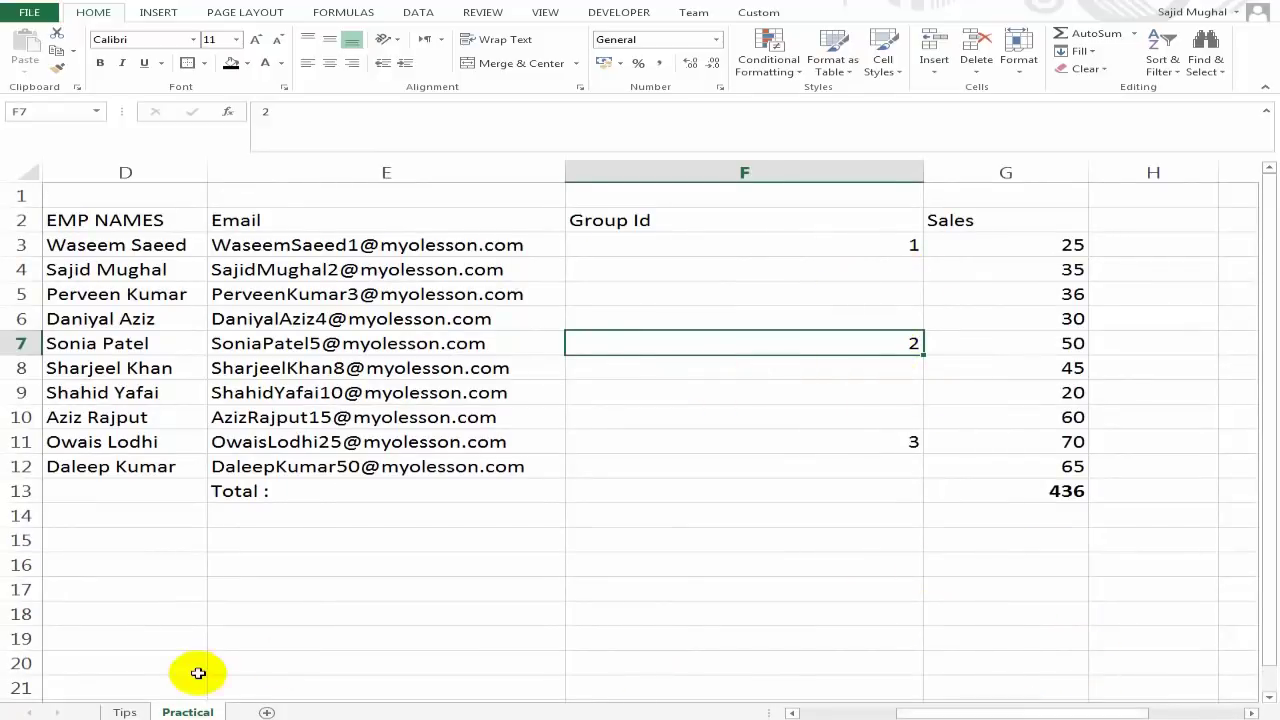
click(130, 712)
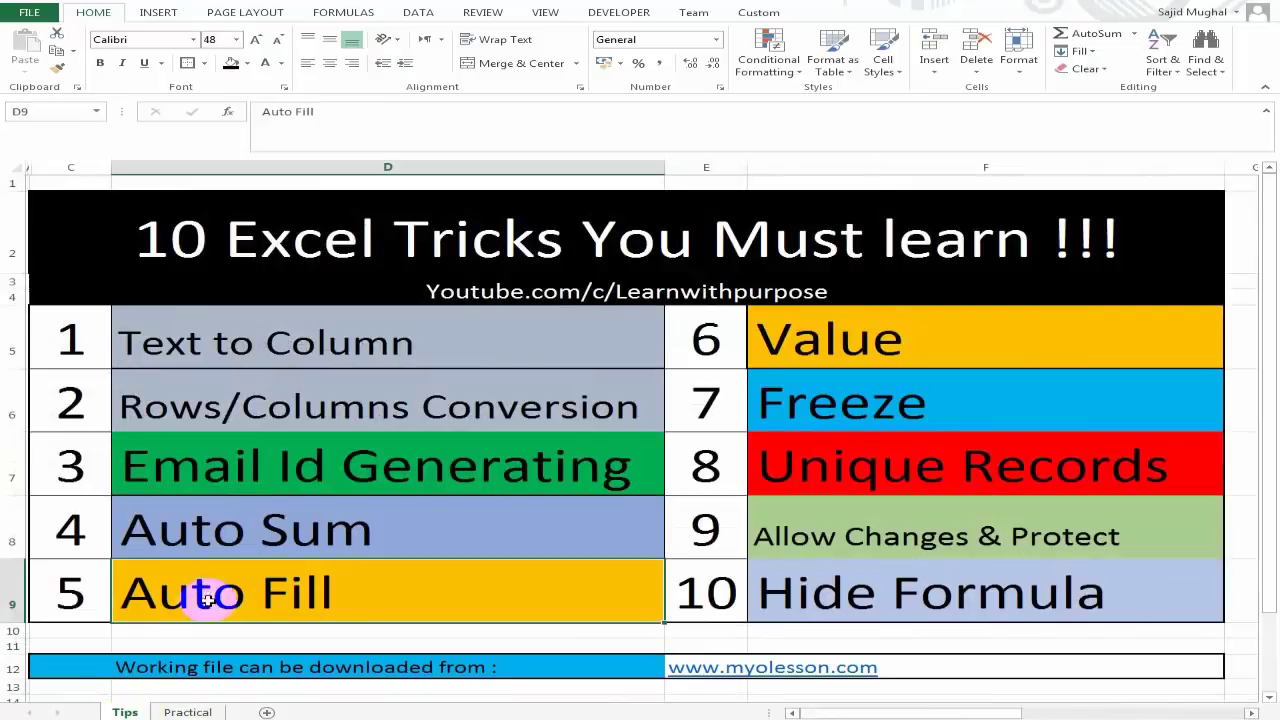
Narrow column B and convert C2:G13 into a table with headers.
click(188, 712)
scroll(957, 709, up, 3)
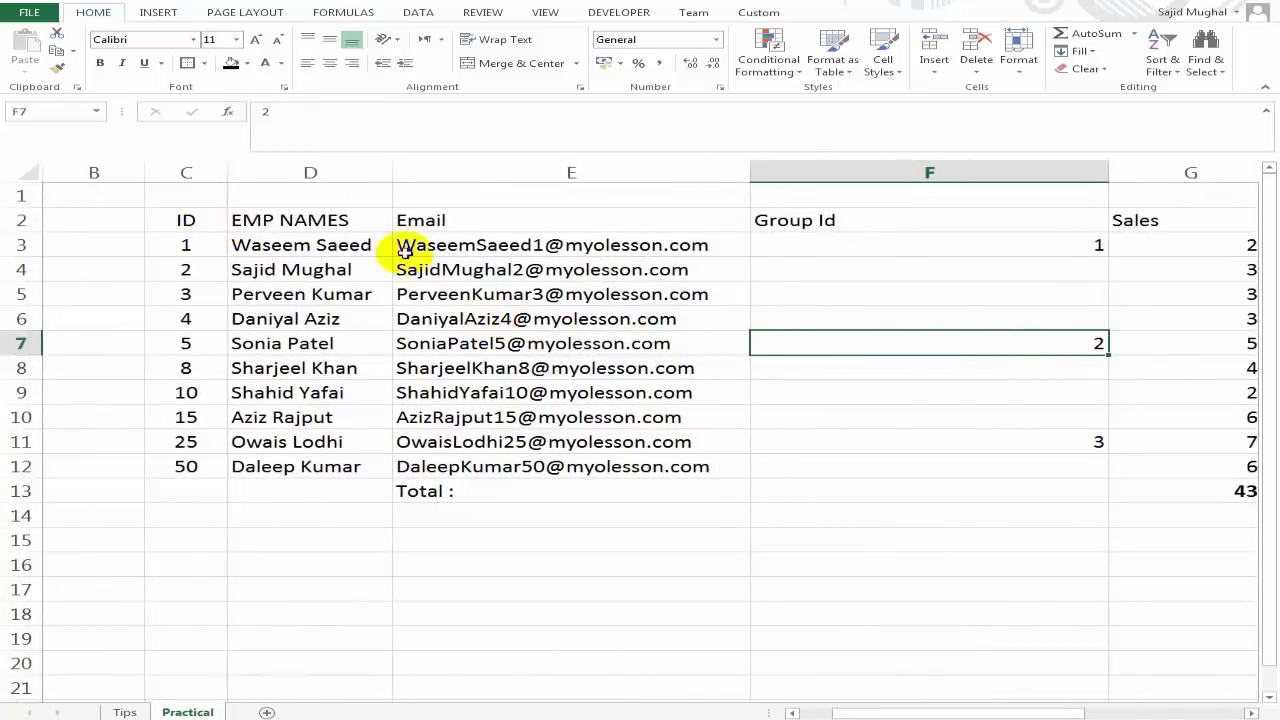
drag(144, 172, 1150, 488)
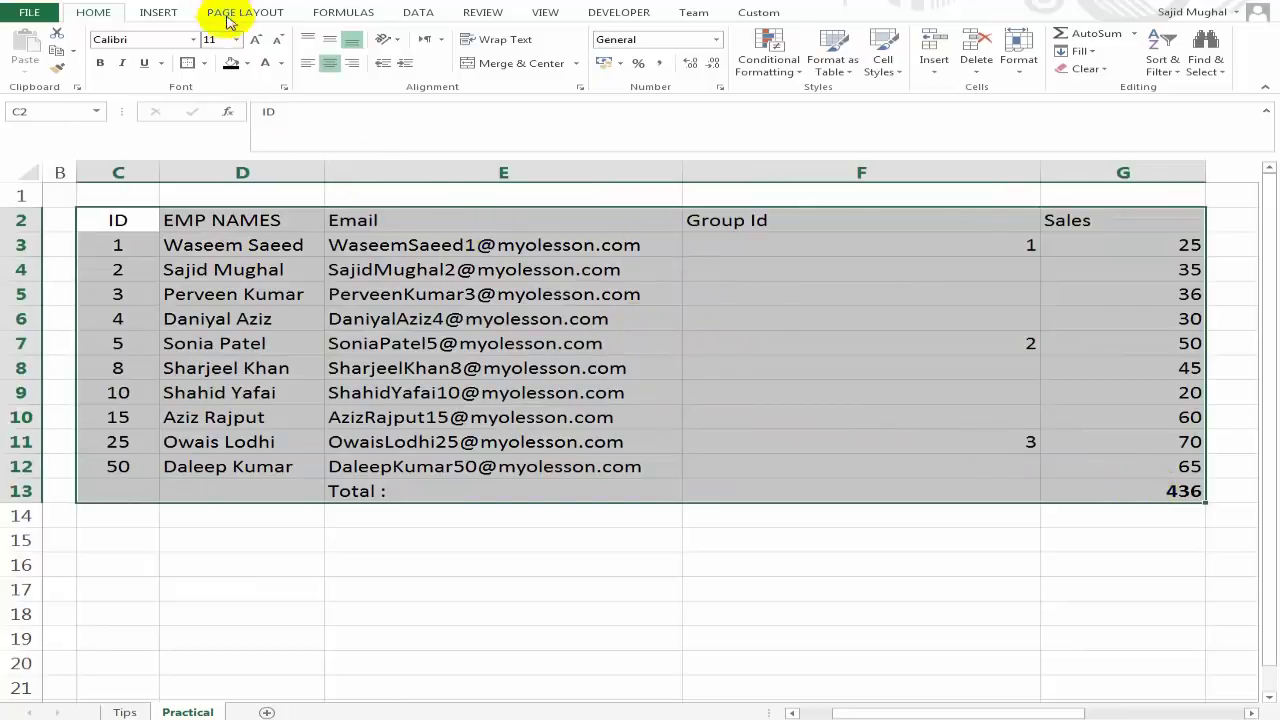
click(155, 10)
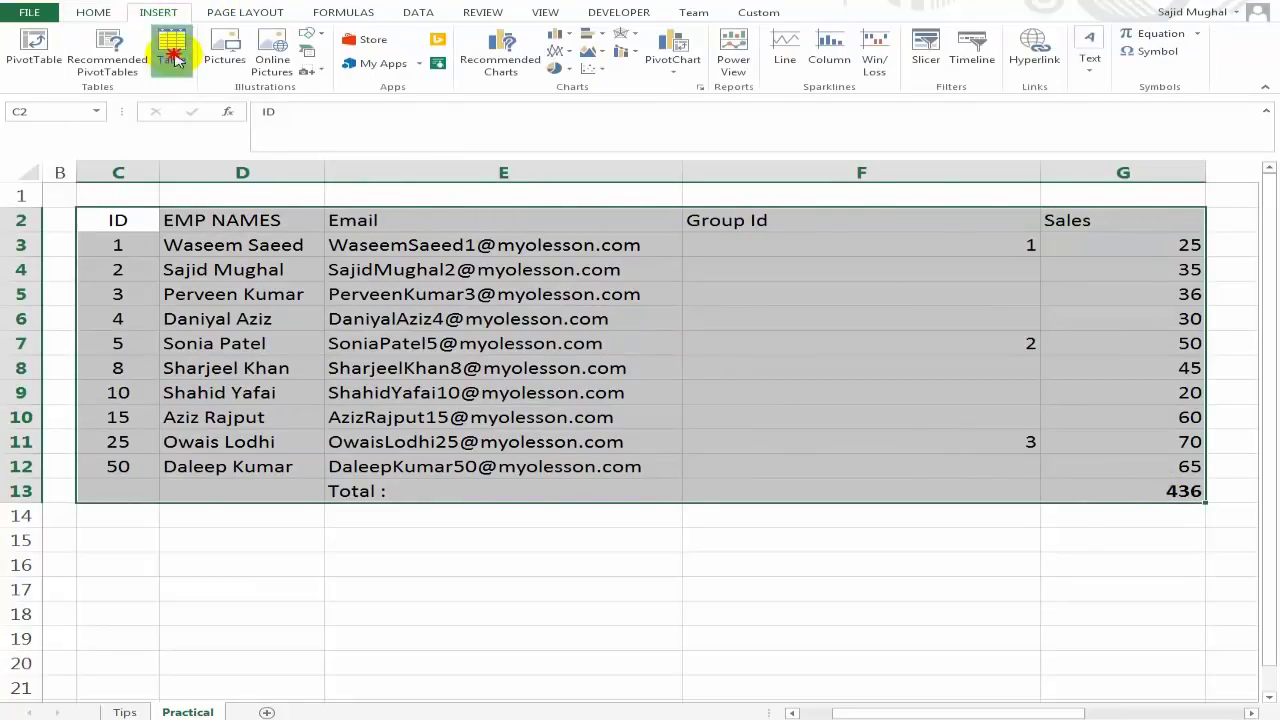
click(172, 58)
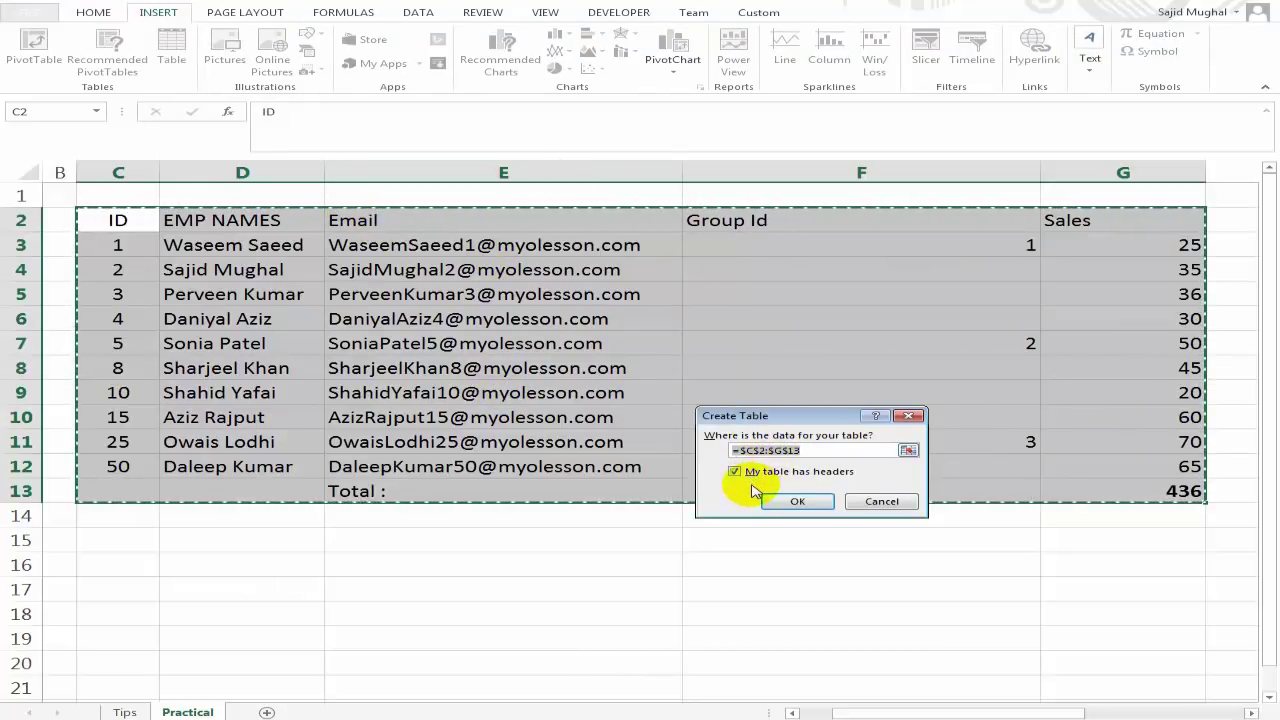
click(736, 472)
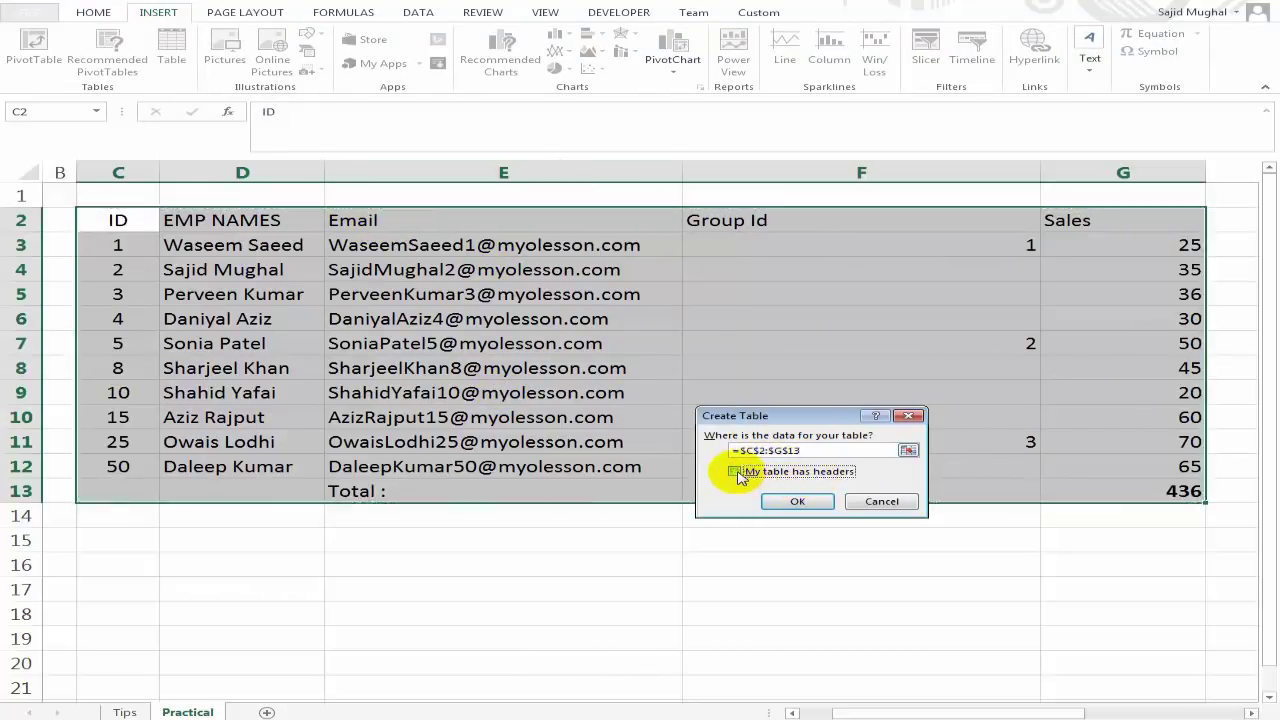
click(797, 503)
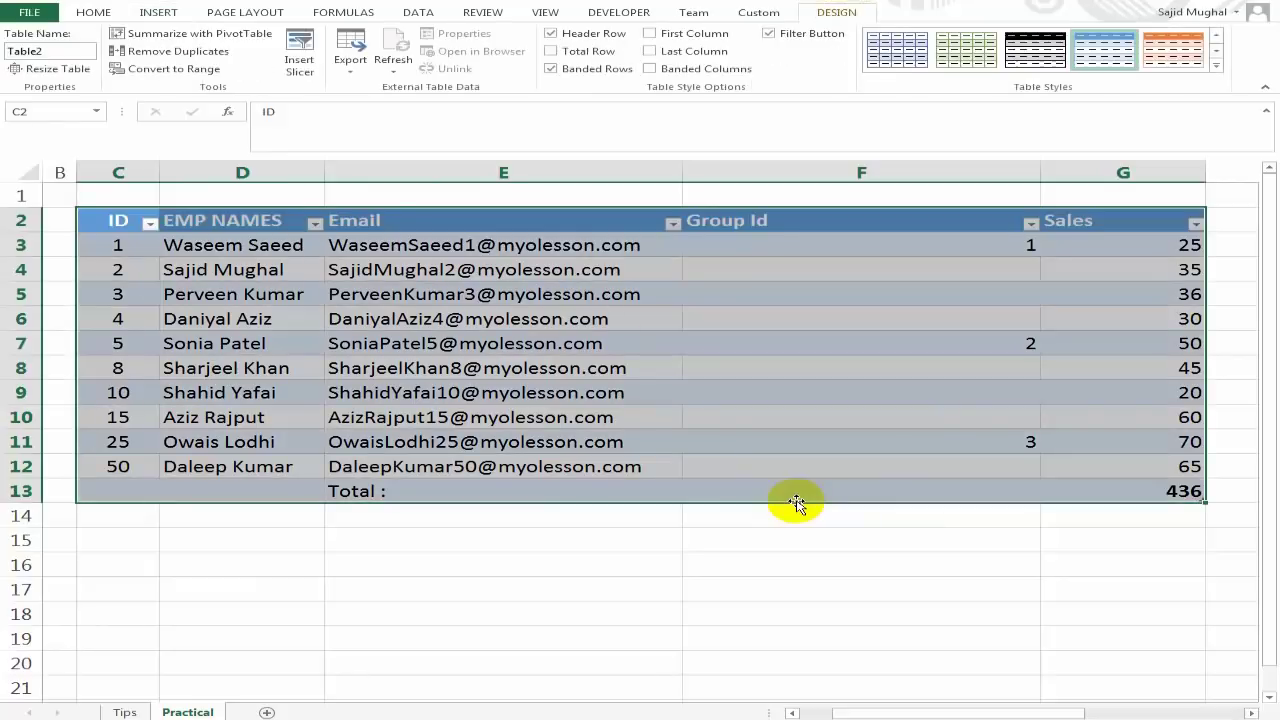
Check the Group Id cells and the Sales total formula, leaving it unchanged.
click(840, 318)
key(Down)
key(Down)
key(Down)
key(Down)
key(Down)
key(Down)
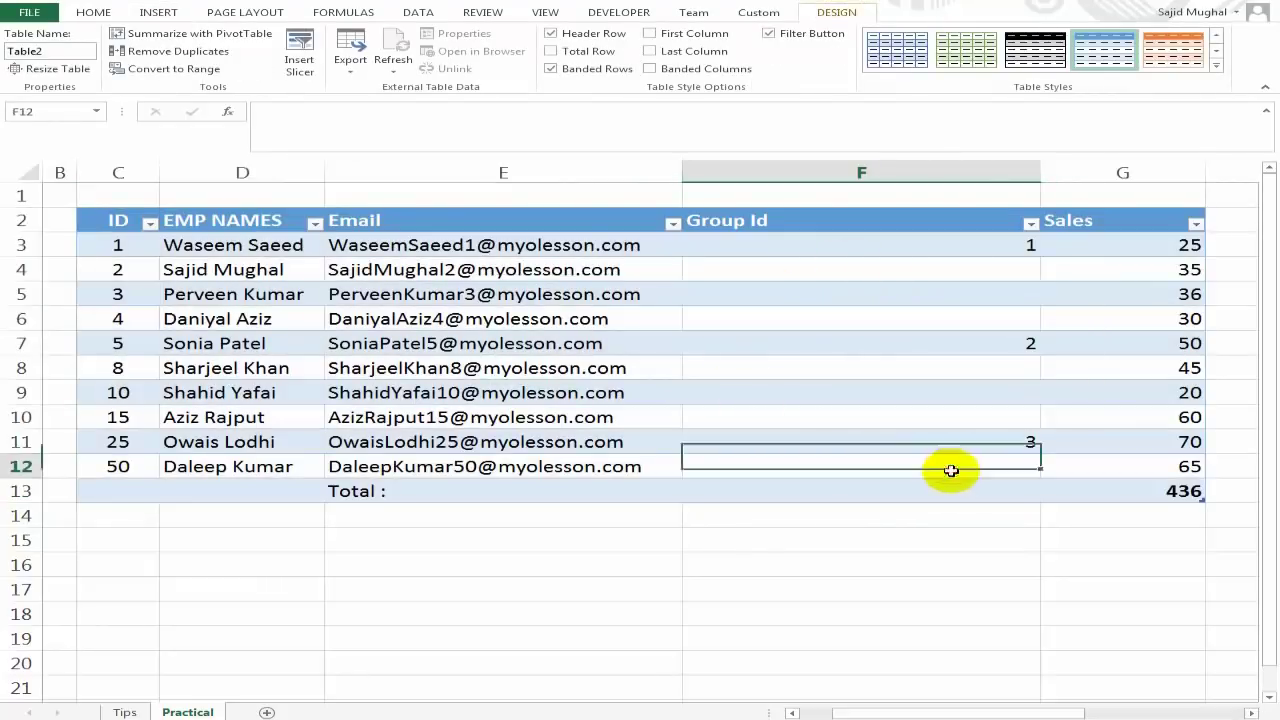
key(ctrl+a)
key(ctrl+a)
click(1100, 492)
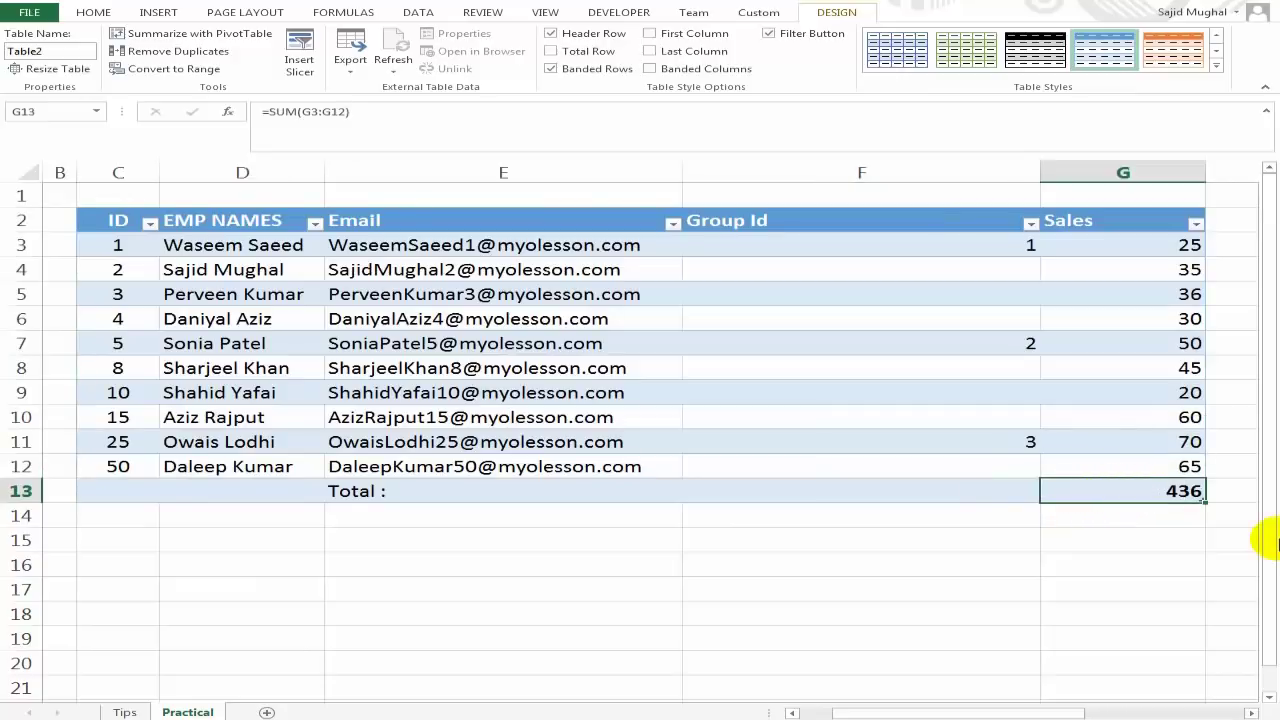
key(F2)
key(Return)
key(Up)
key(Up)
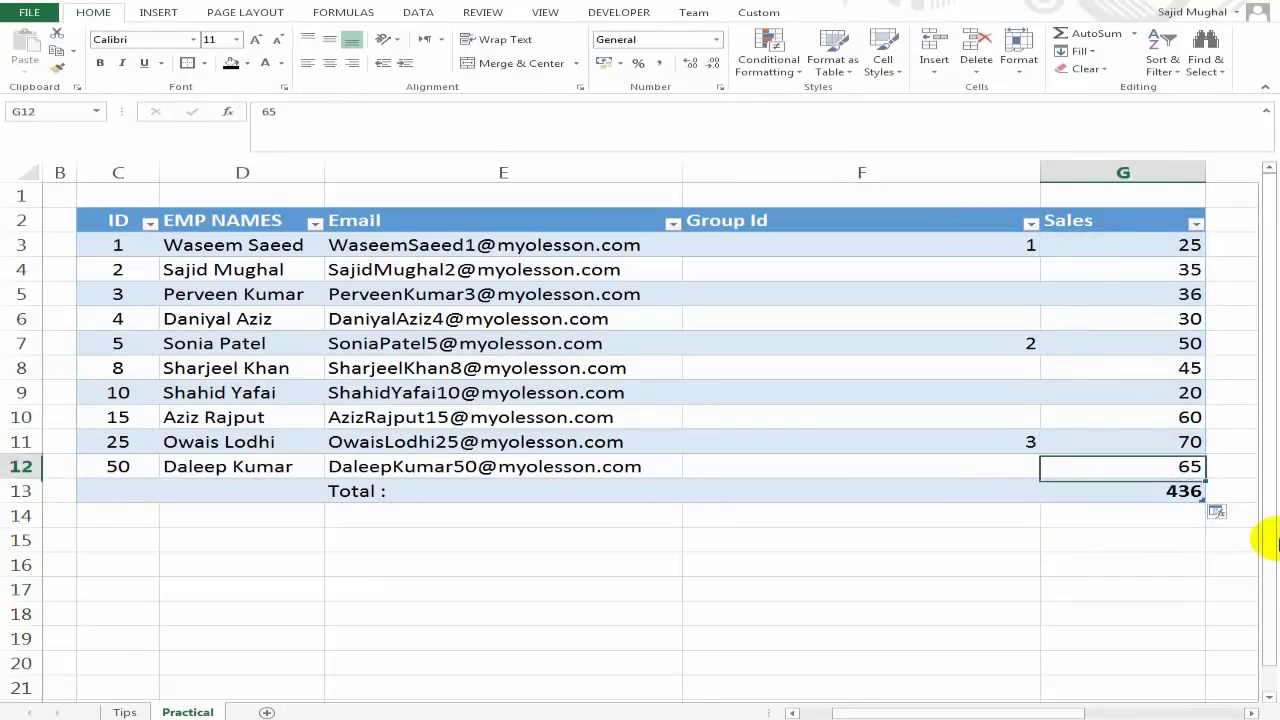
key(Left)
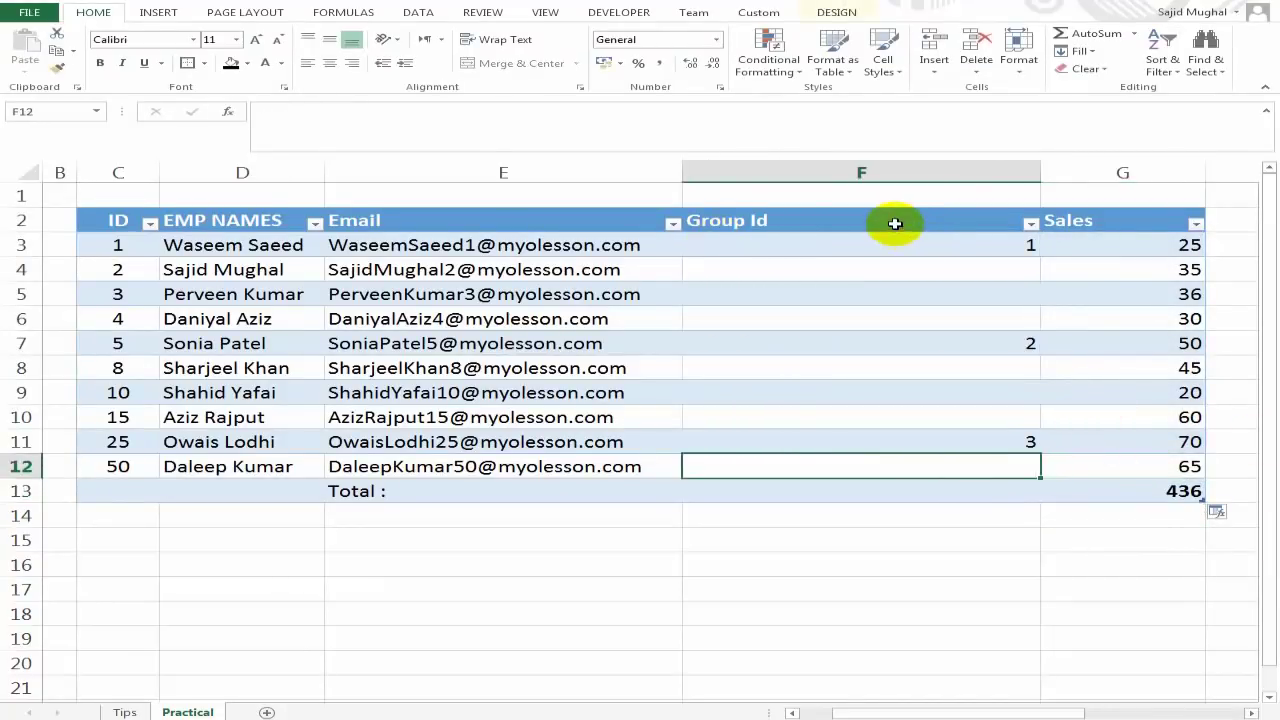
Apply the first, light banded style from Table Styles to Table2.
click(786, 219)
click(836, 12)
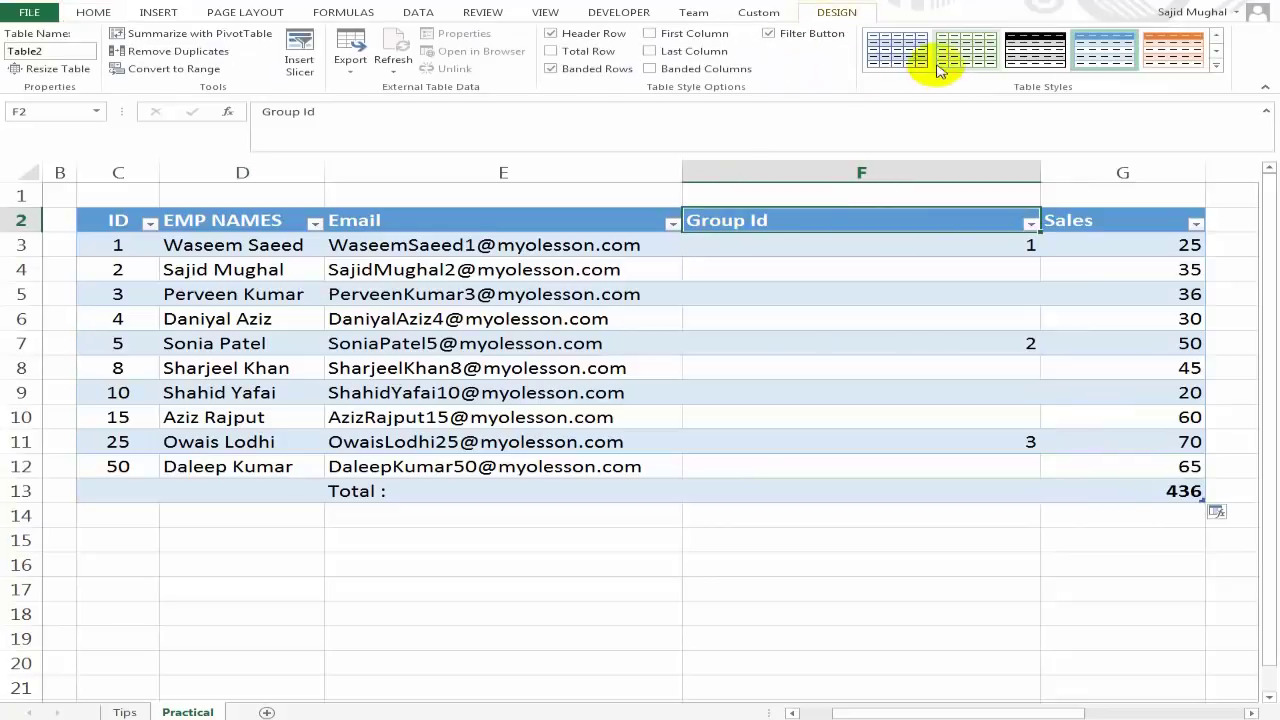
click(896, 50)
Inspect the Group Id column's filled and blank cells from row 3 to row 12.
click(774, 325)
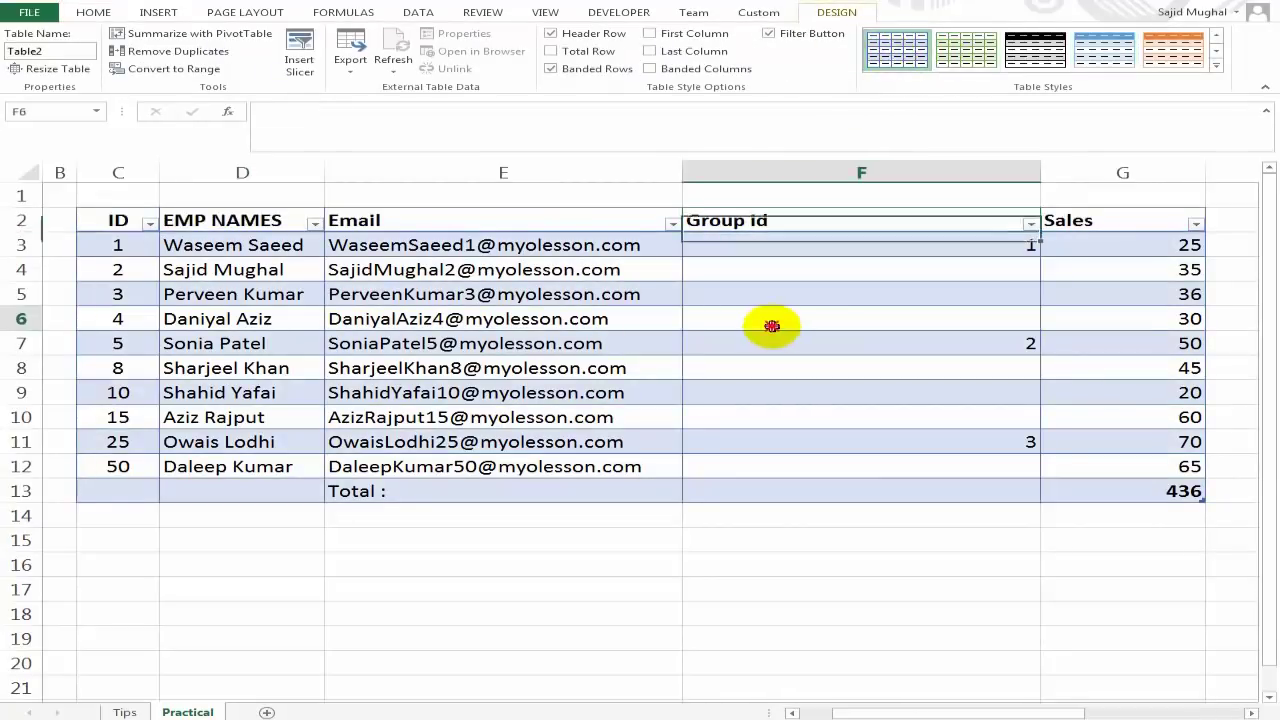
click(467, 265)
click(794, 246)
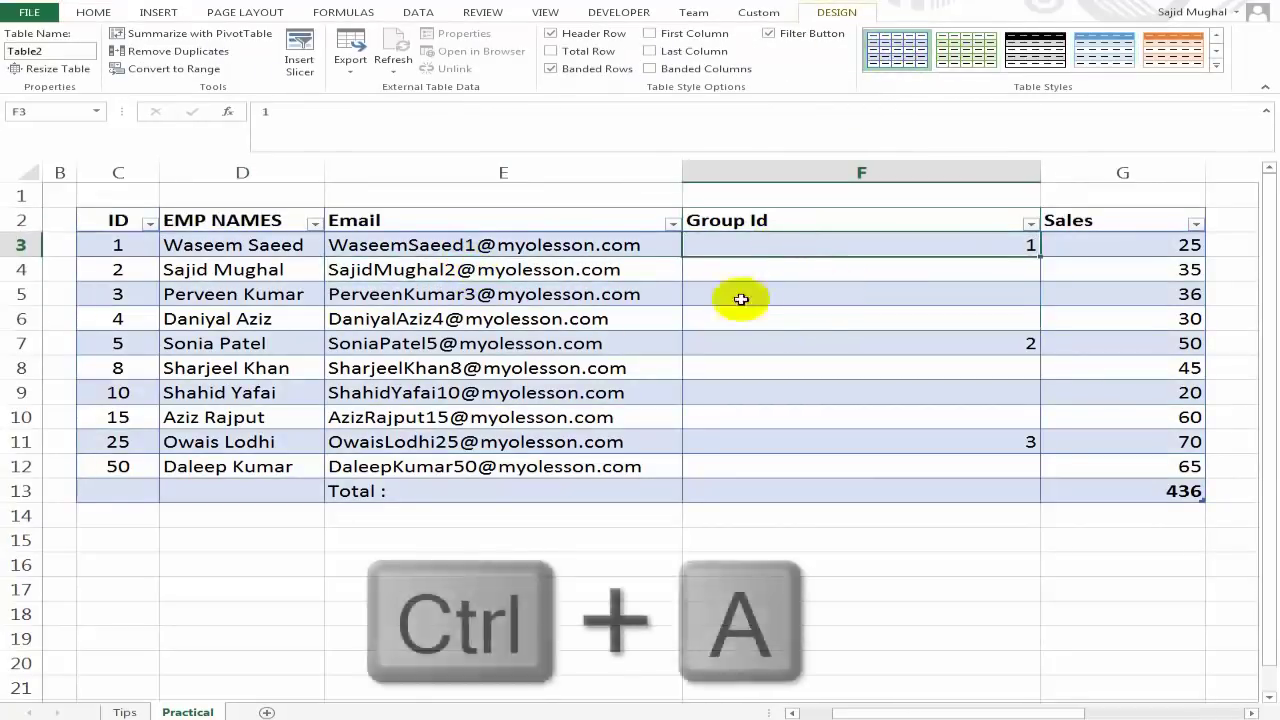
key(Down)
key(Down)
key(Down)
key(Down)
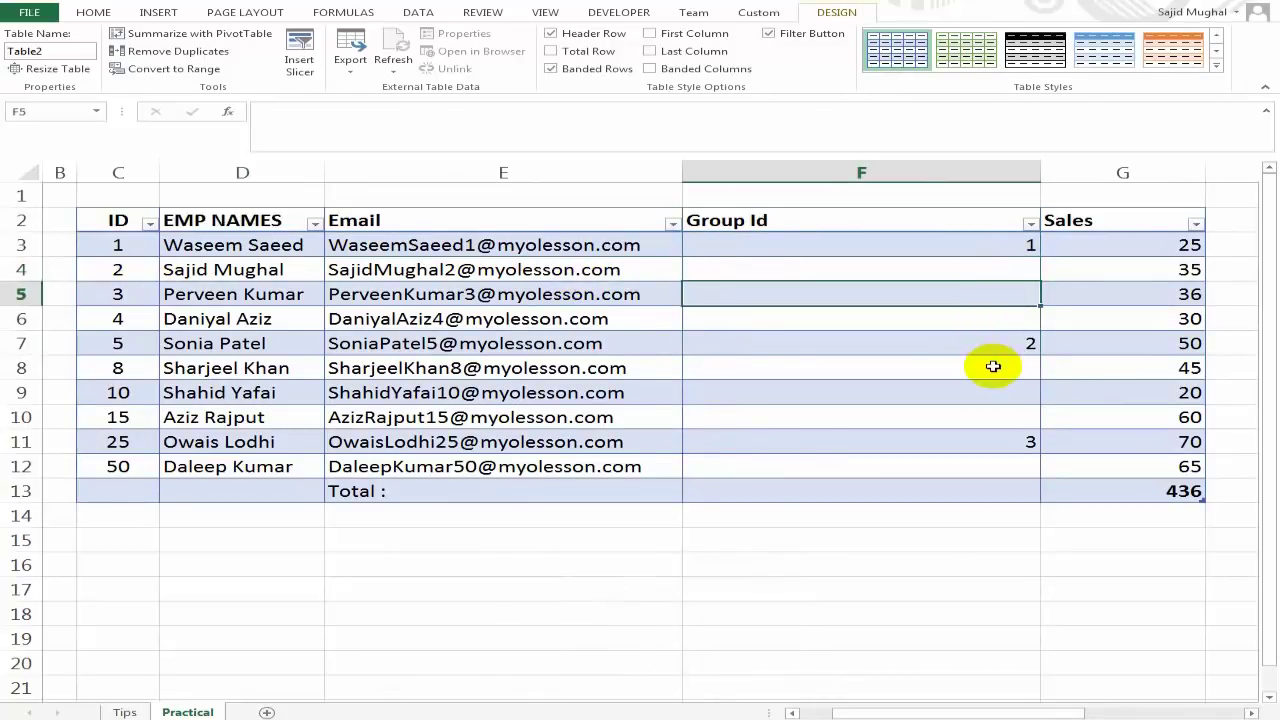
click(990, 365)
key(Down)
key(Down)
key(Down)
key(Down)
Select all of Table2's data rows.
key(ctrl+a)
key(ctrl+a)
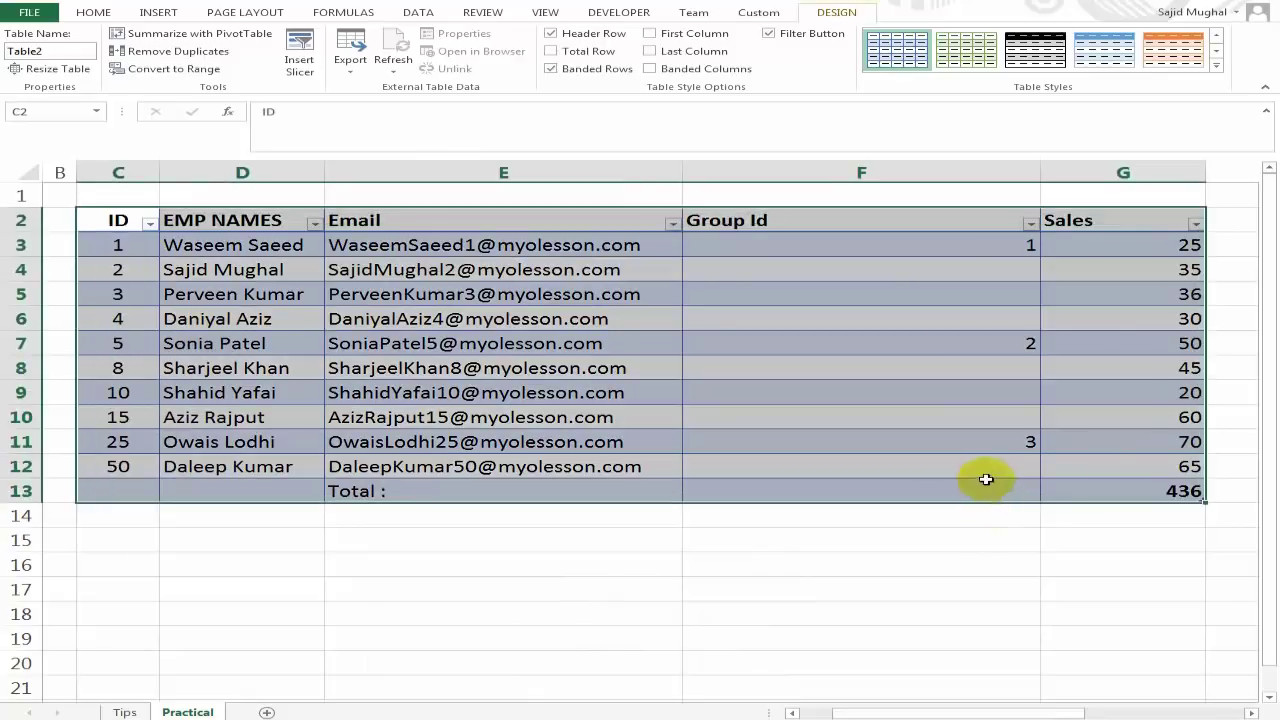
click(965, 361)
key(ctrl+g)
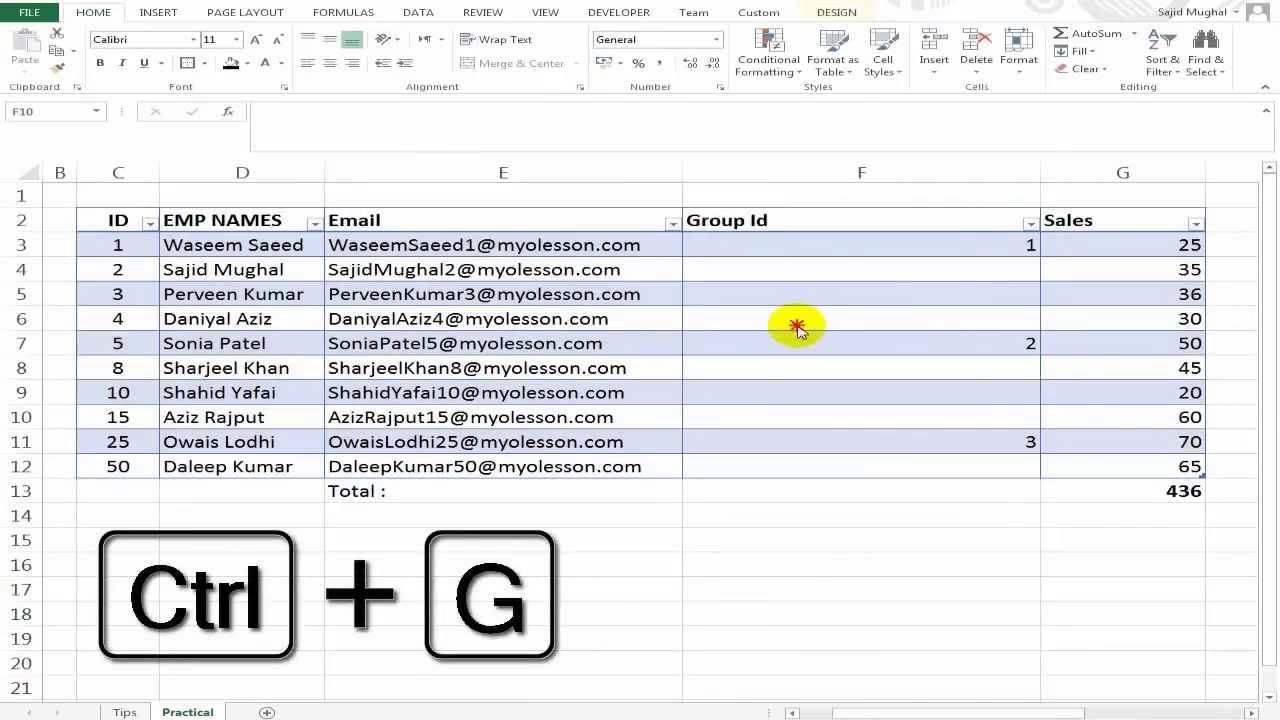
click(791, 412)
click(760, 318)
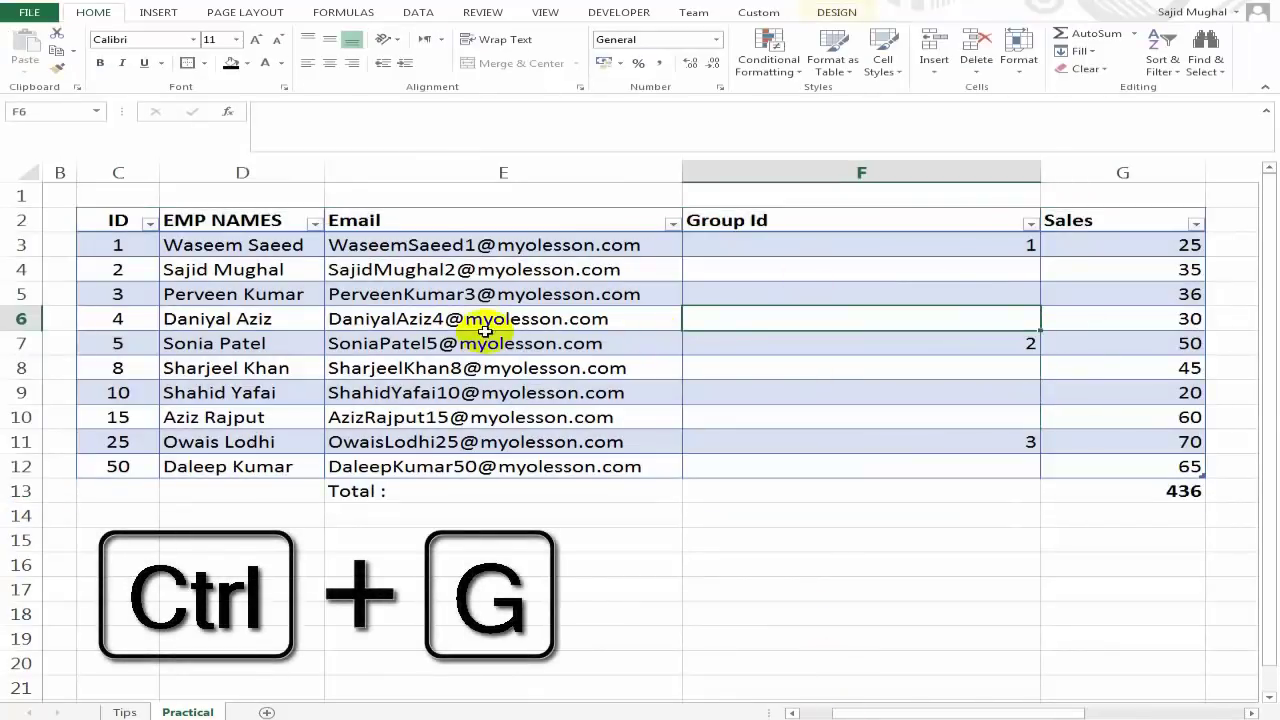
click(490, 320)
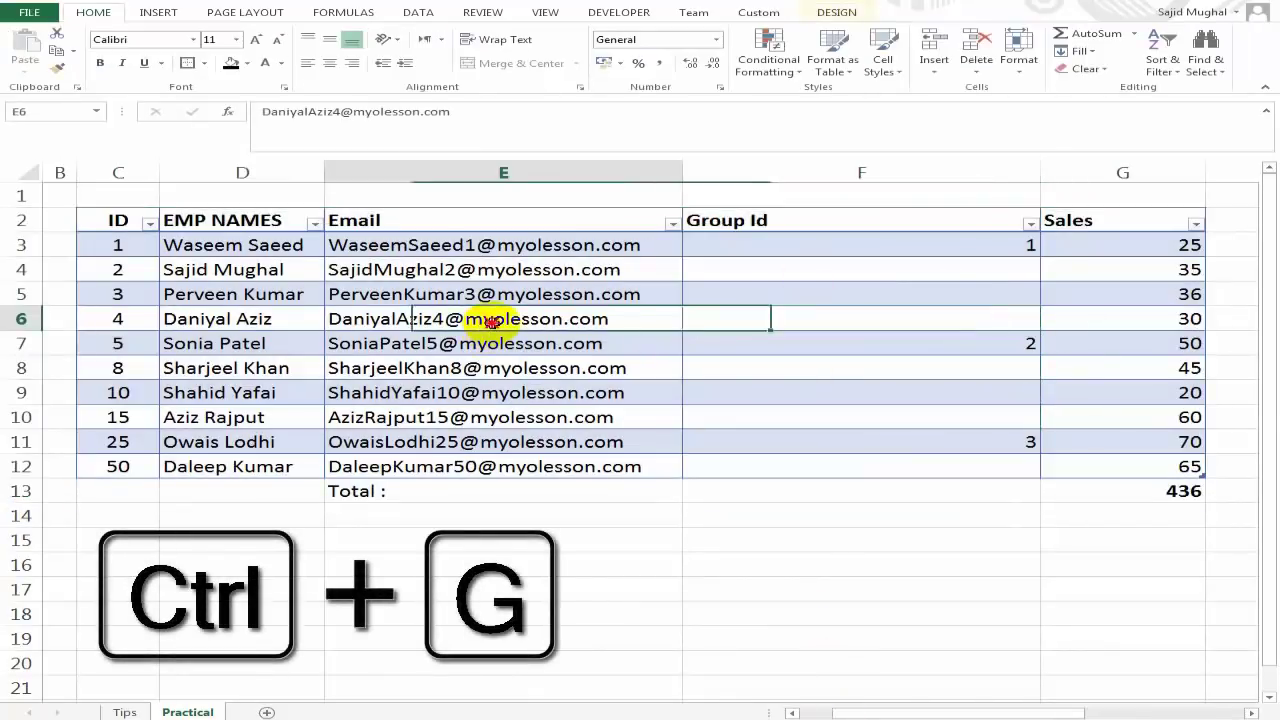
click(745, 316)
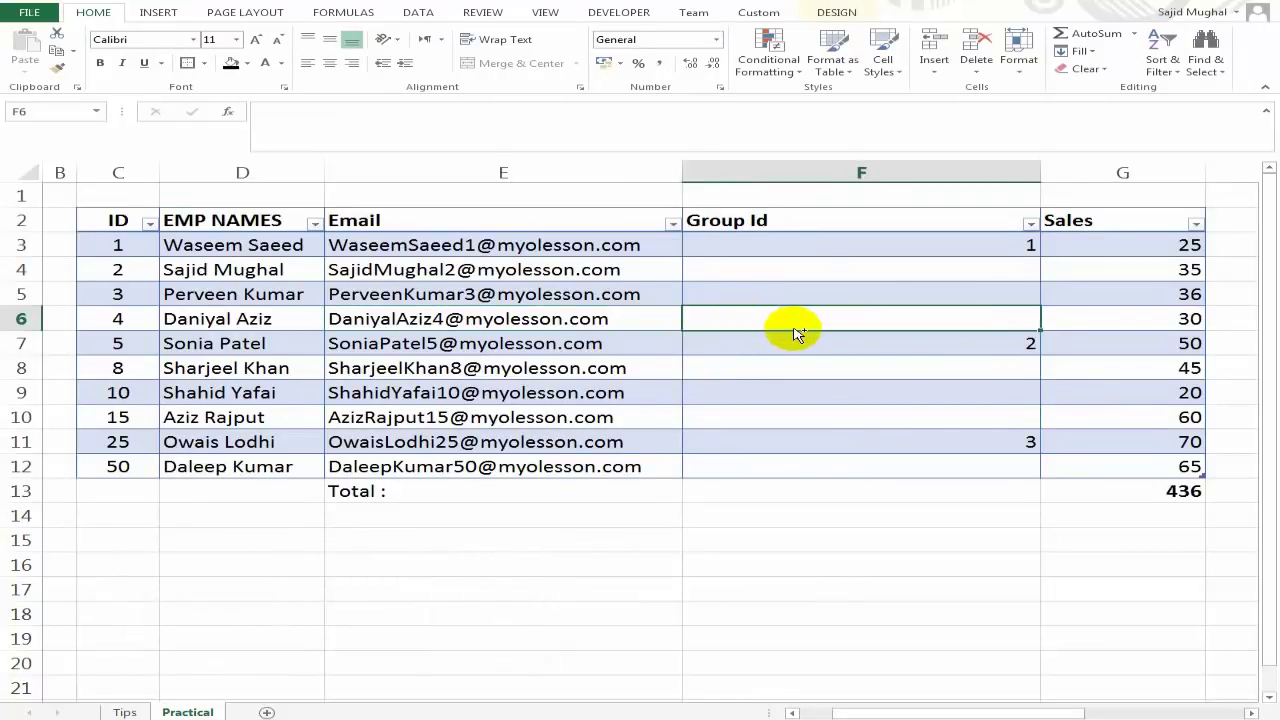
key(ctrl+a)
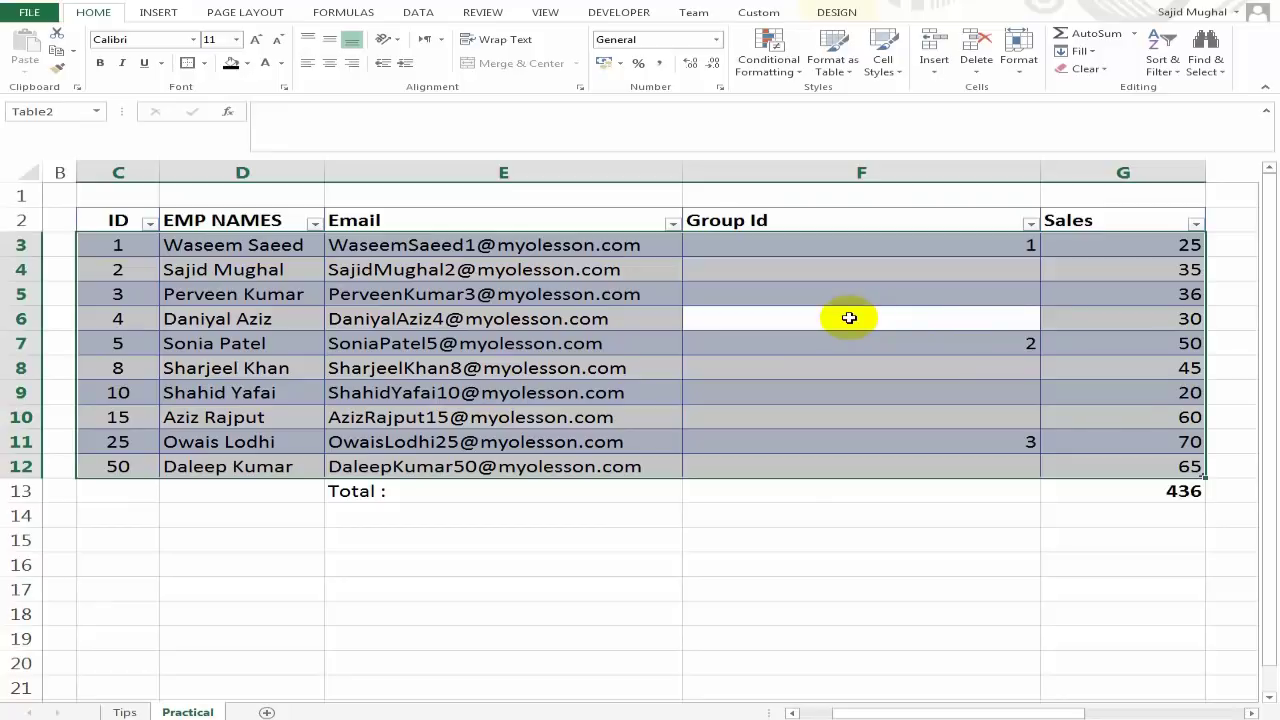
Open Go To Special from the F5 Go To dialog and choose Blanks.
key(F5)
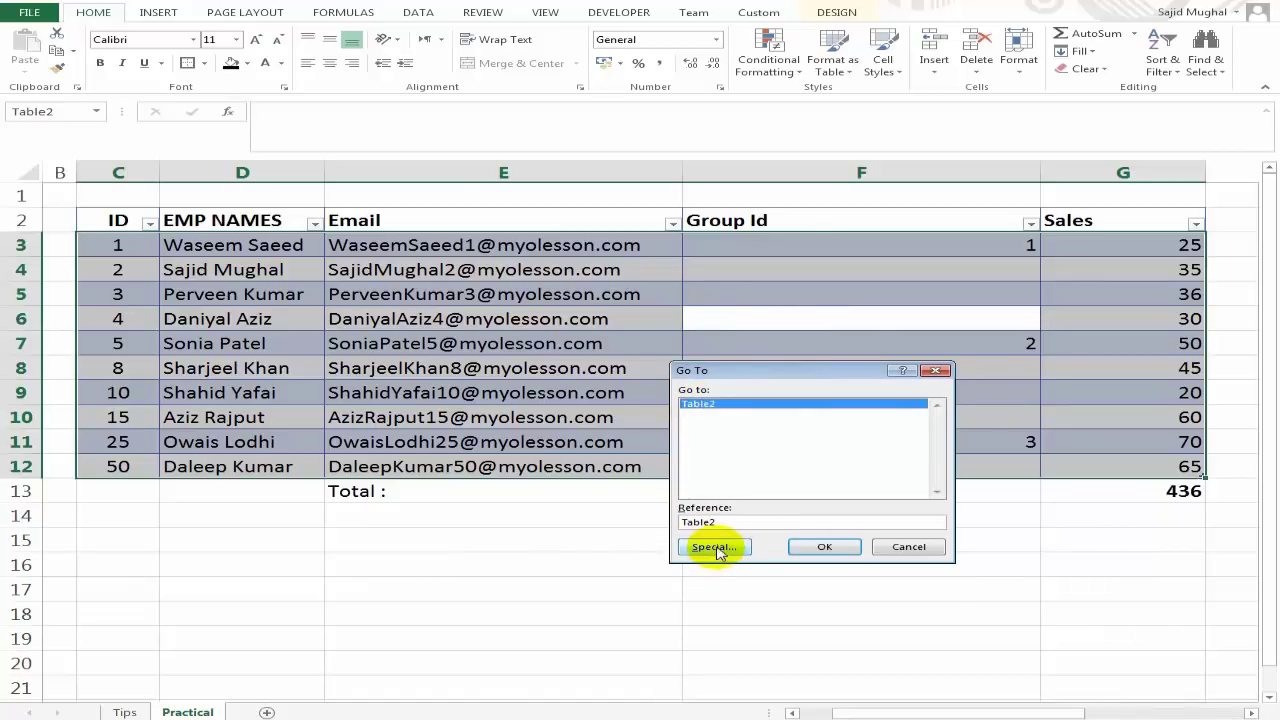
click(716, 548)
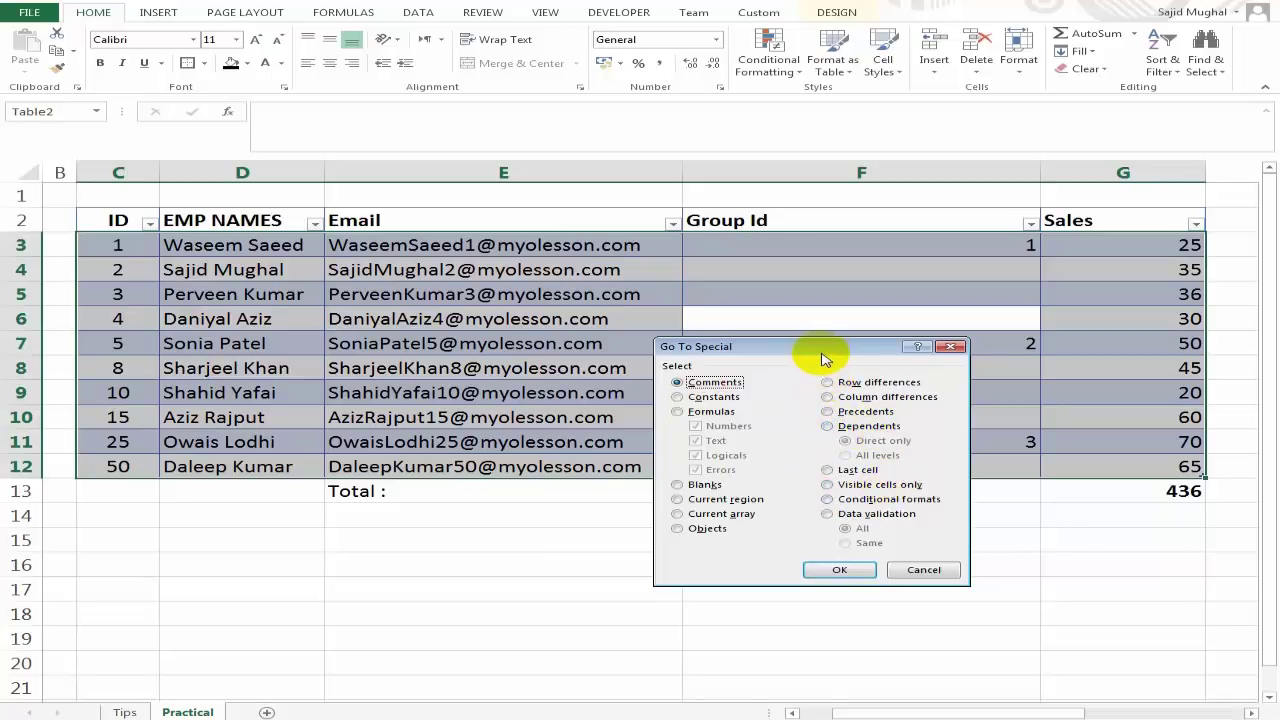
drag(820, 355, 834, 349)
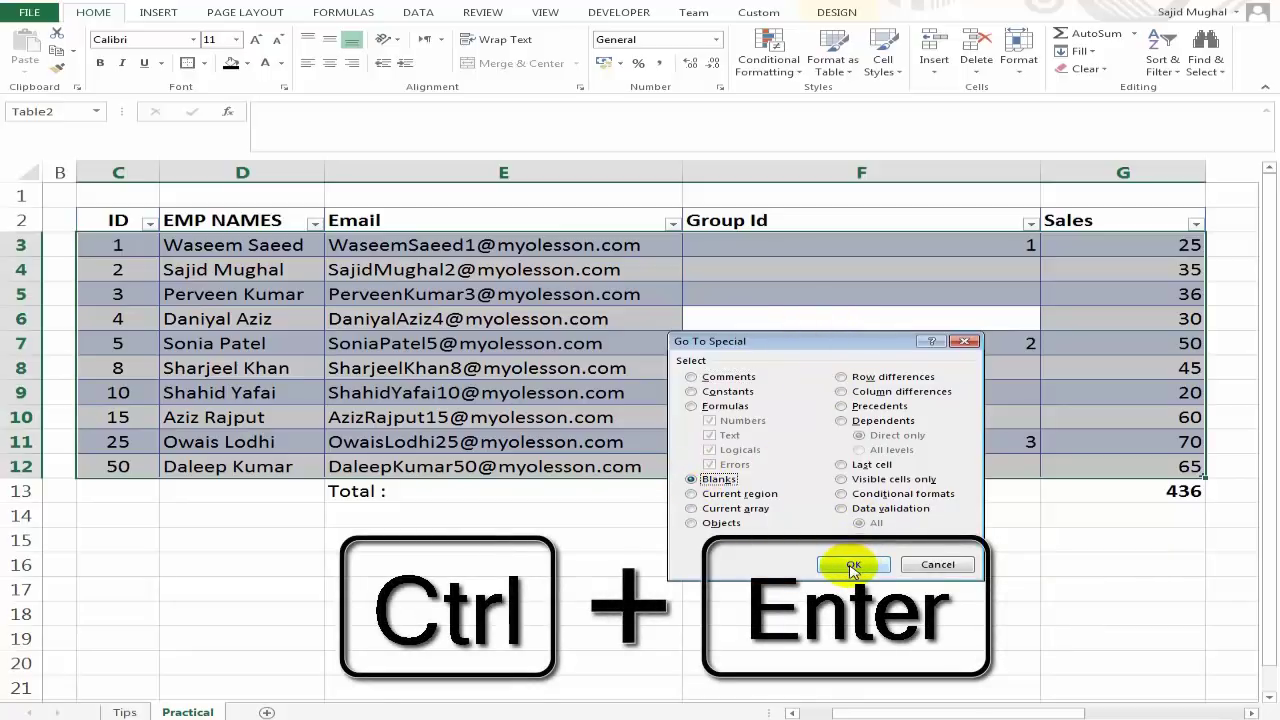
Select the blank cells and fill each with a formula copying the cell above.
click(853, 566)
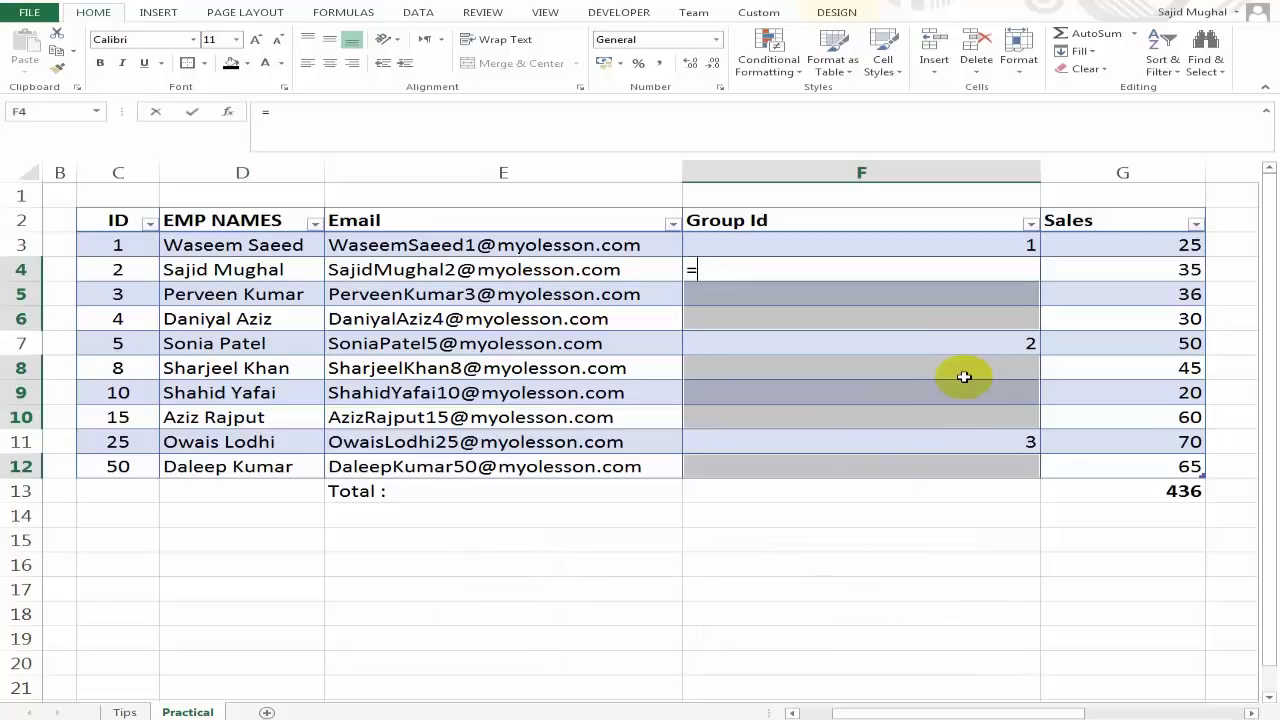
text(=)
key(Up)
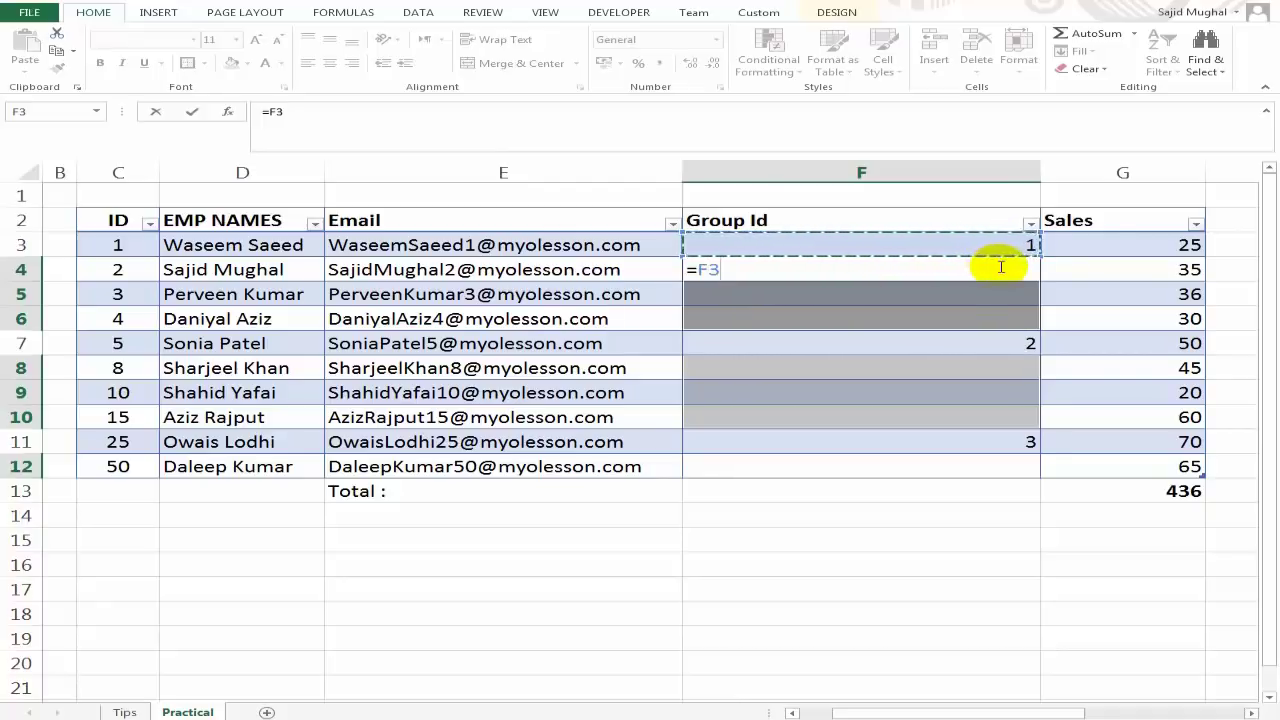
key(ctrl+Return)
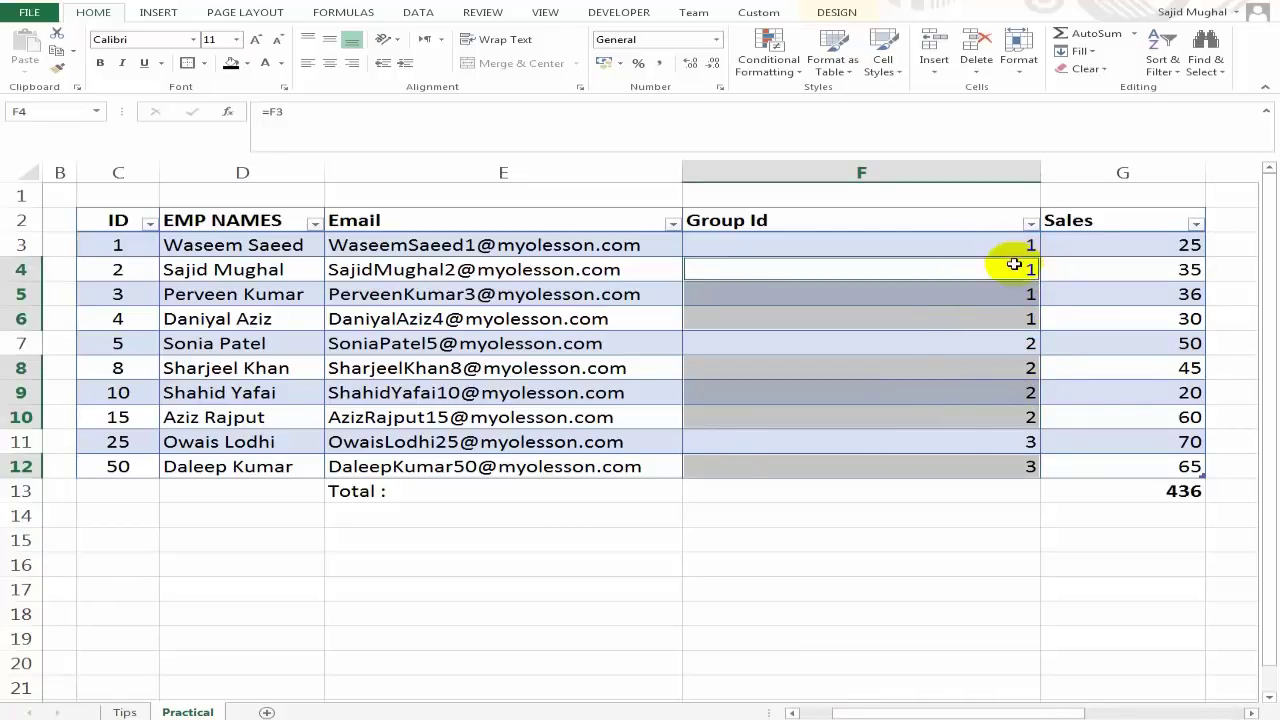
Verify the Group Id values and copied formulas in F3 through F10.
click(984, 295)
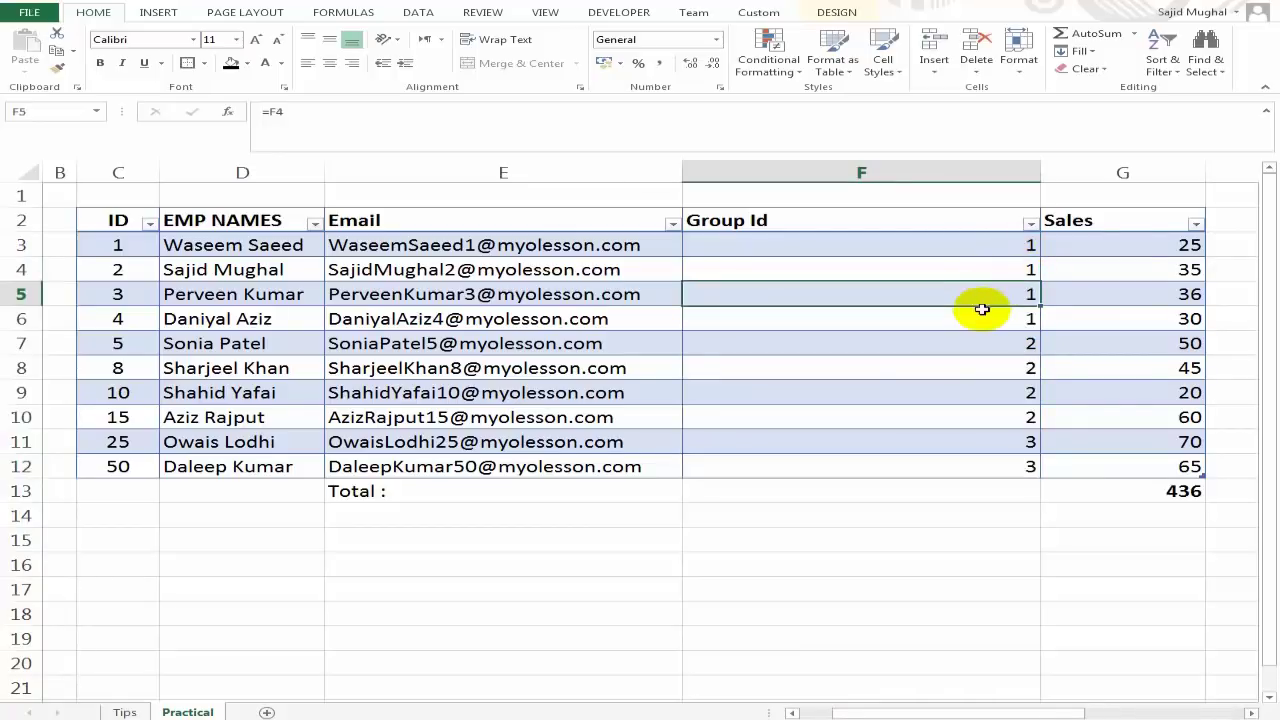
click(979, 320)
click(966, 396)
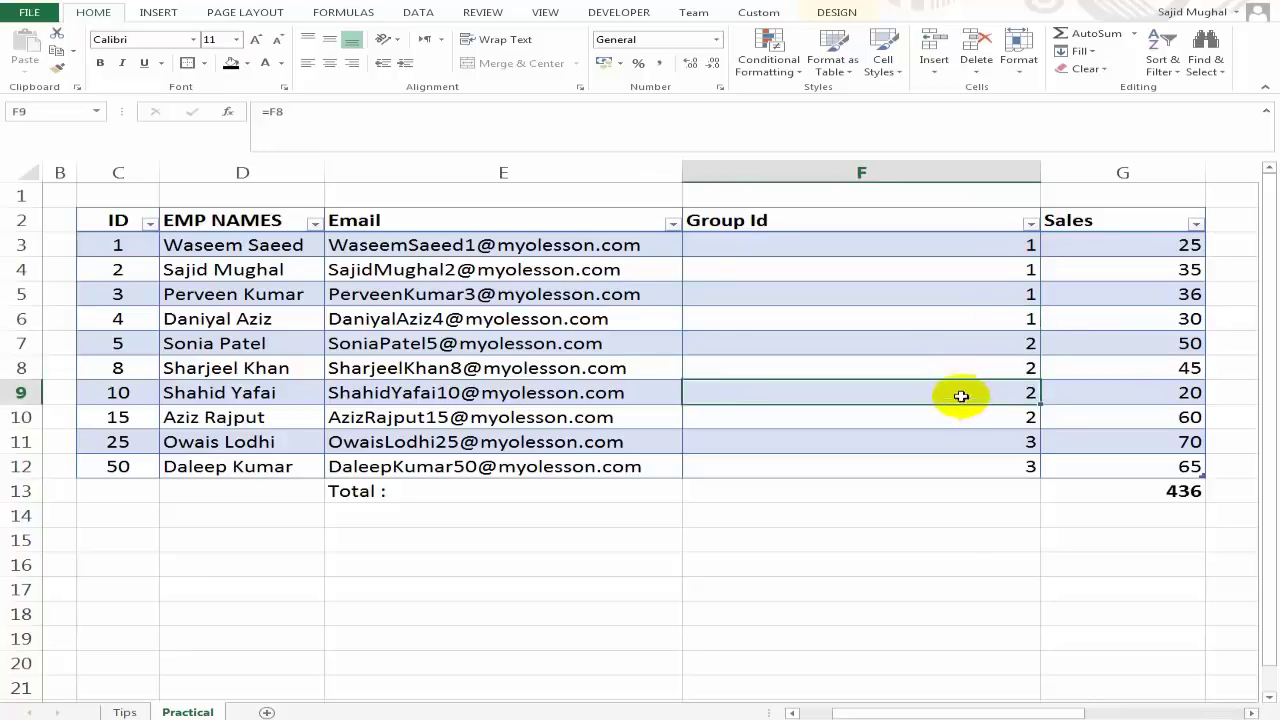
click(980, 242)
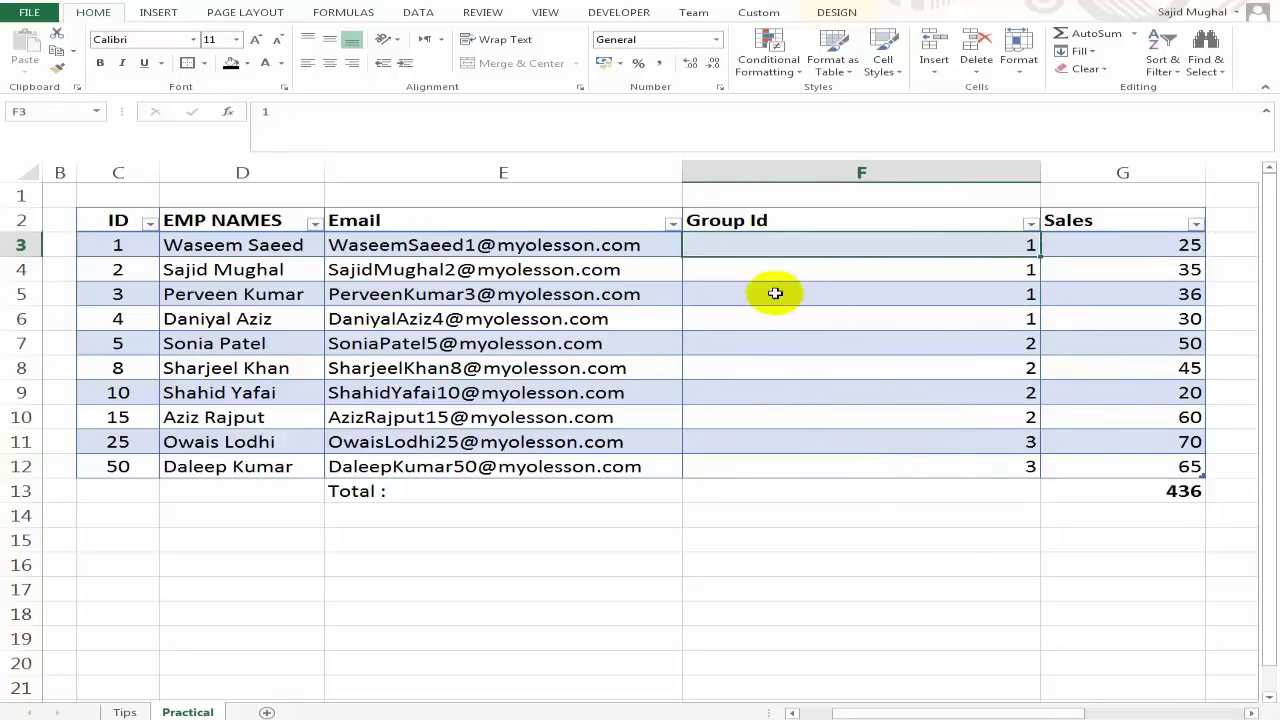
click(960, 342)
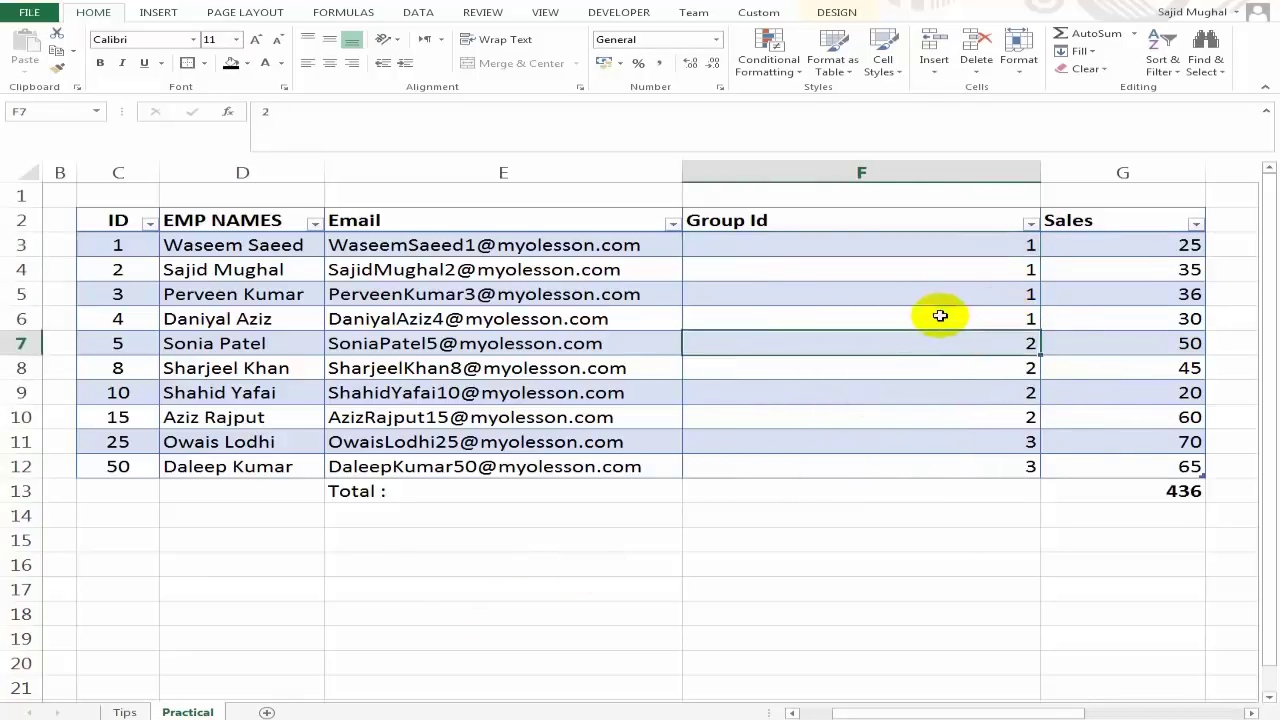
click(940, 415)
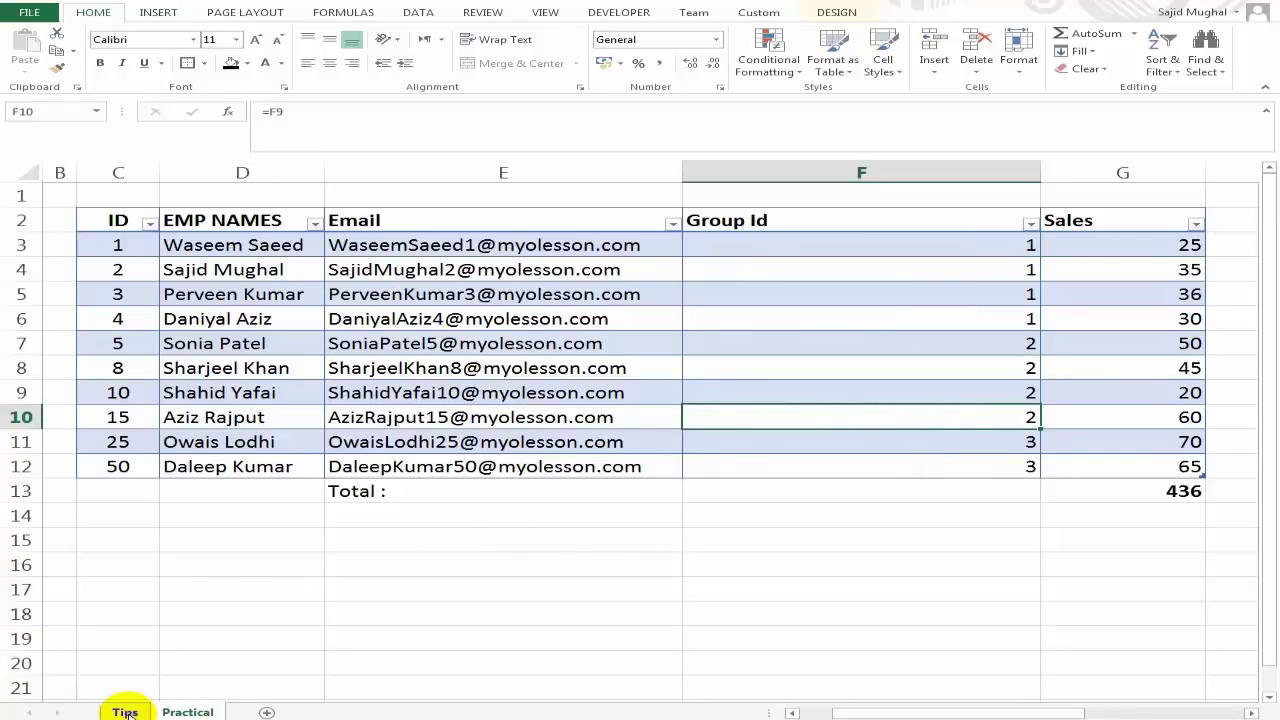
click(125, 712)
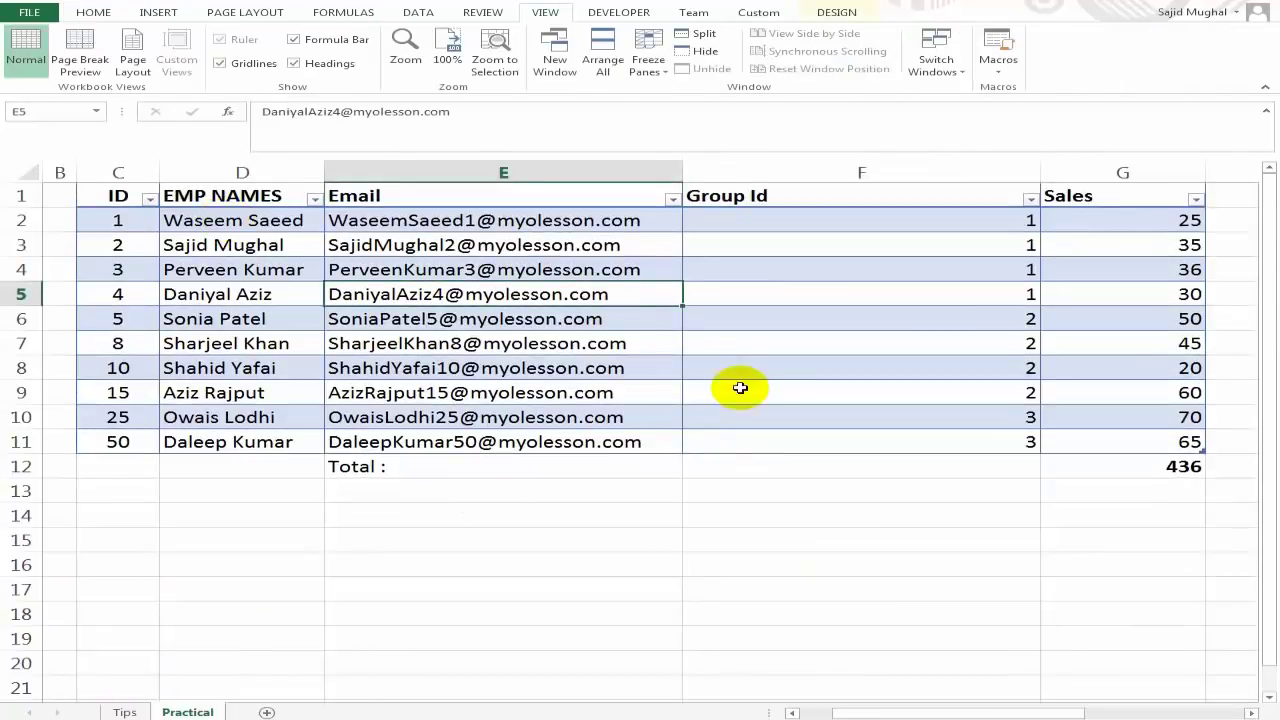
click(125, 712)
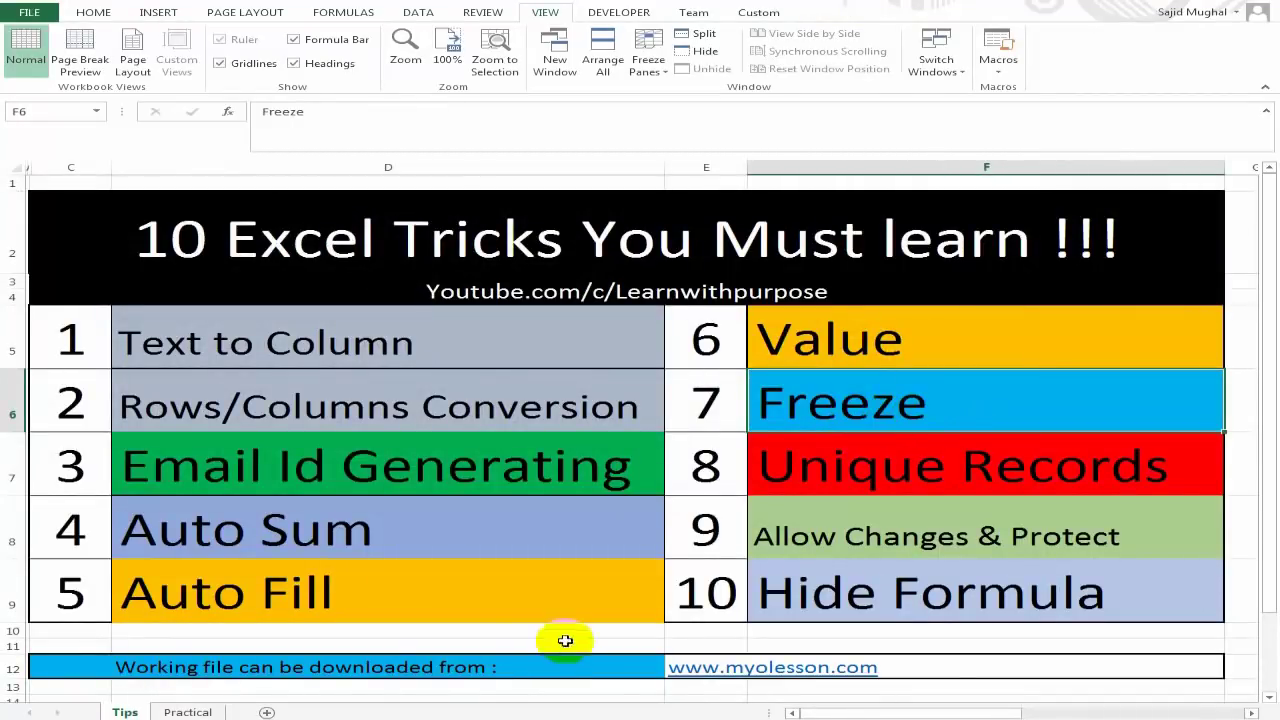
click(175, 712)
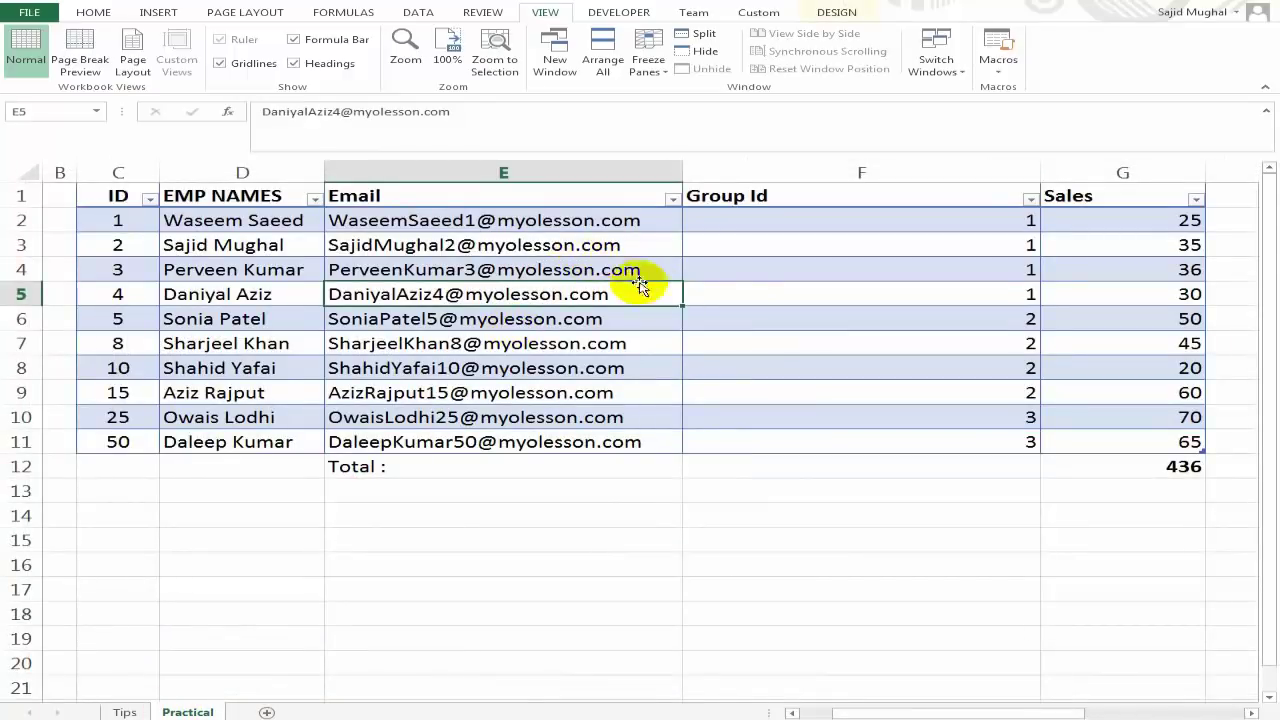
click(591, 245)
scroll(609, 366, down, 3)
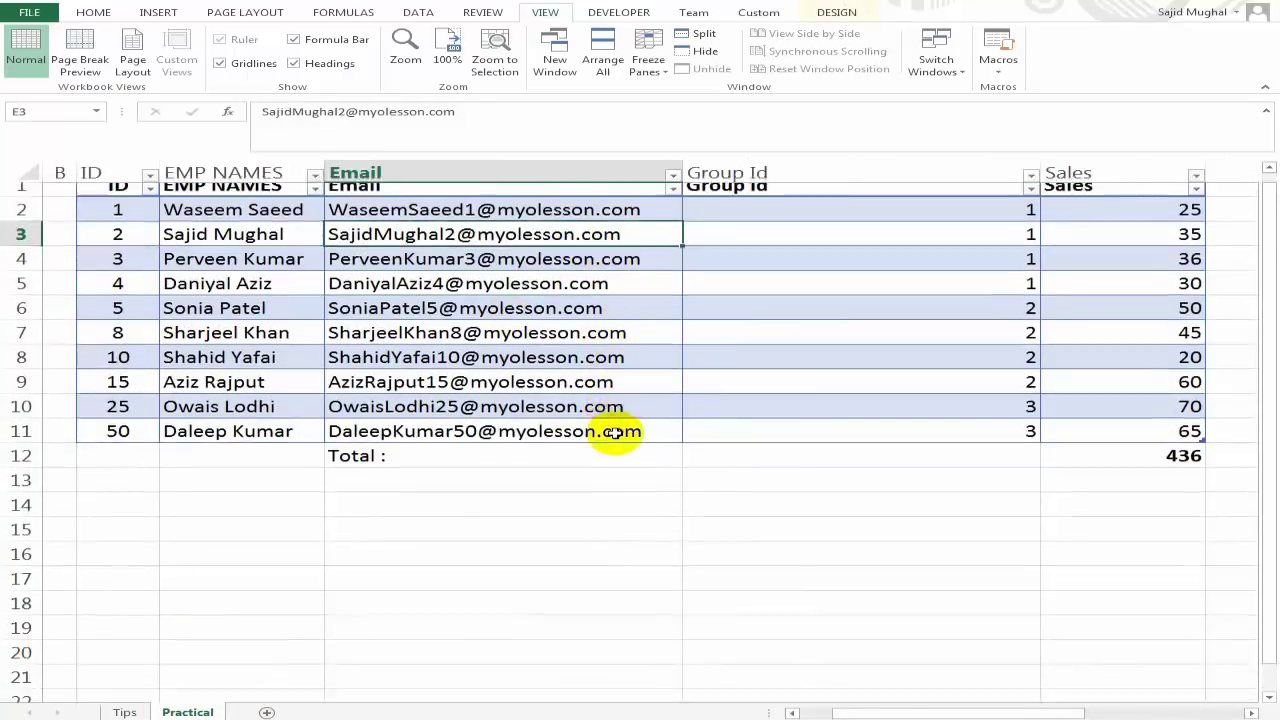
scroll(594, 407, up, 3)
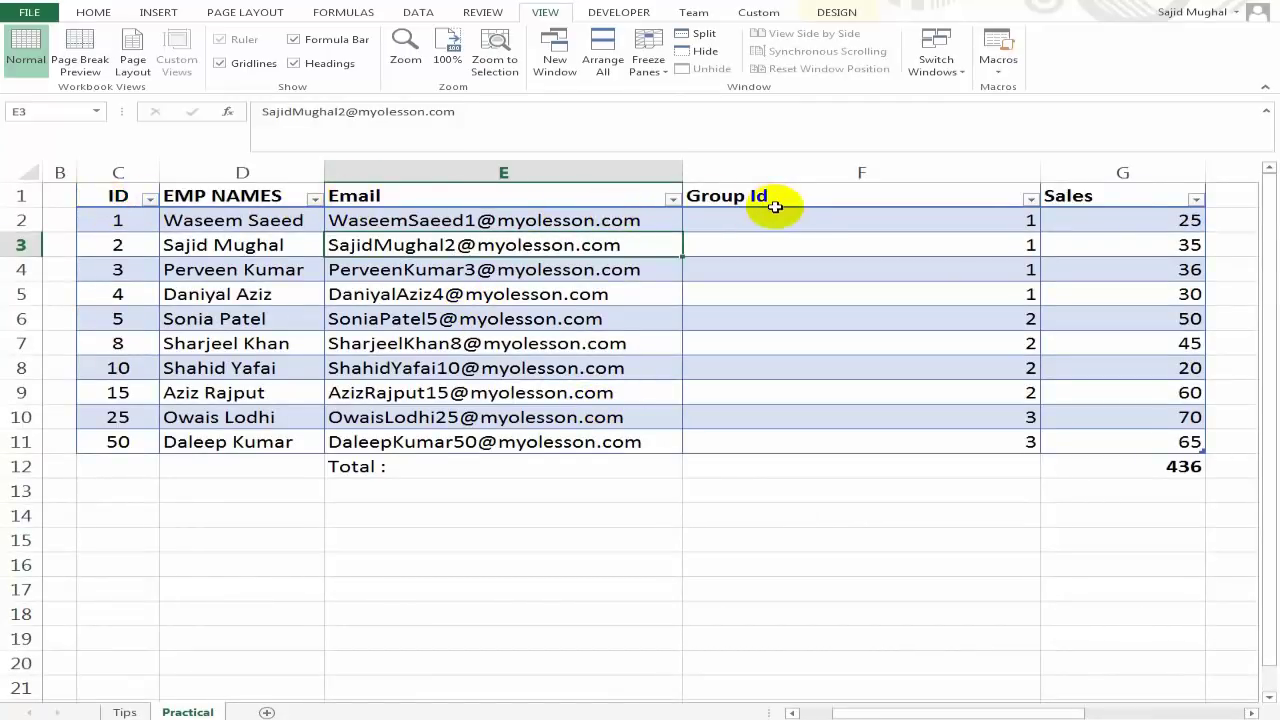
scroll(631, 426, down, 8)
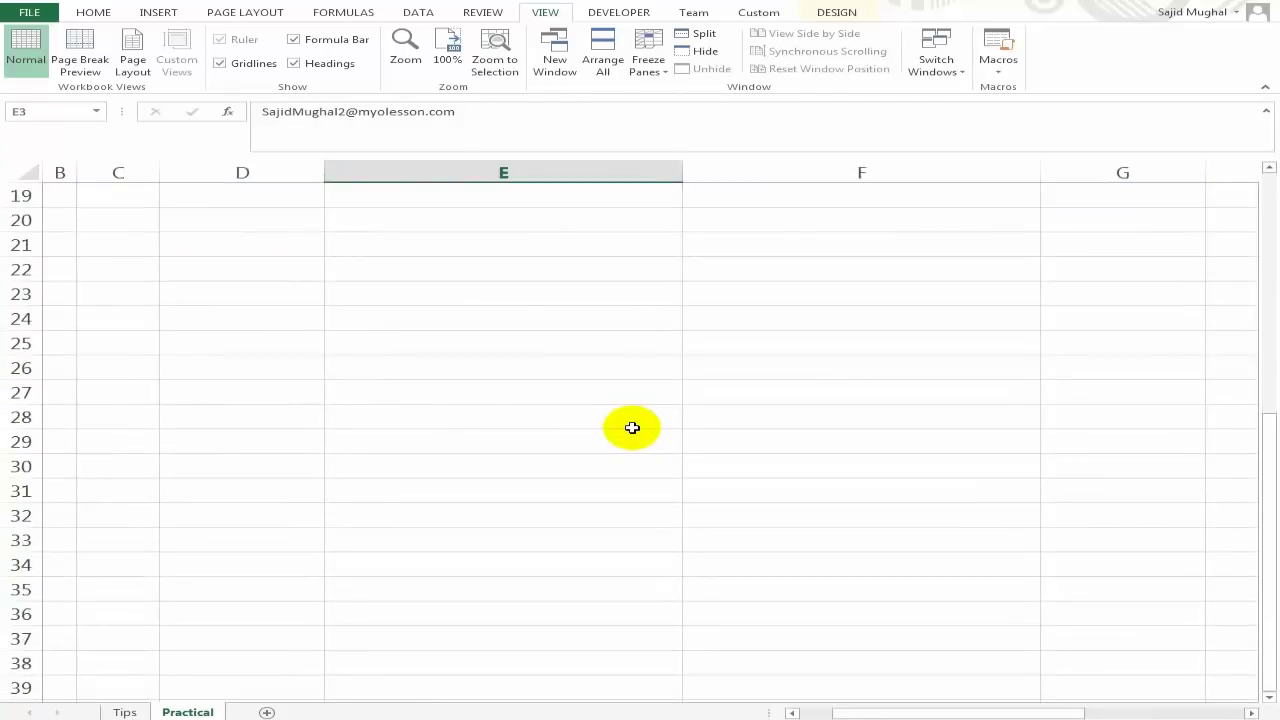
scroll(632, 428, up, 3)
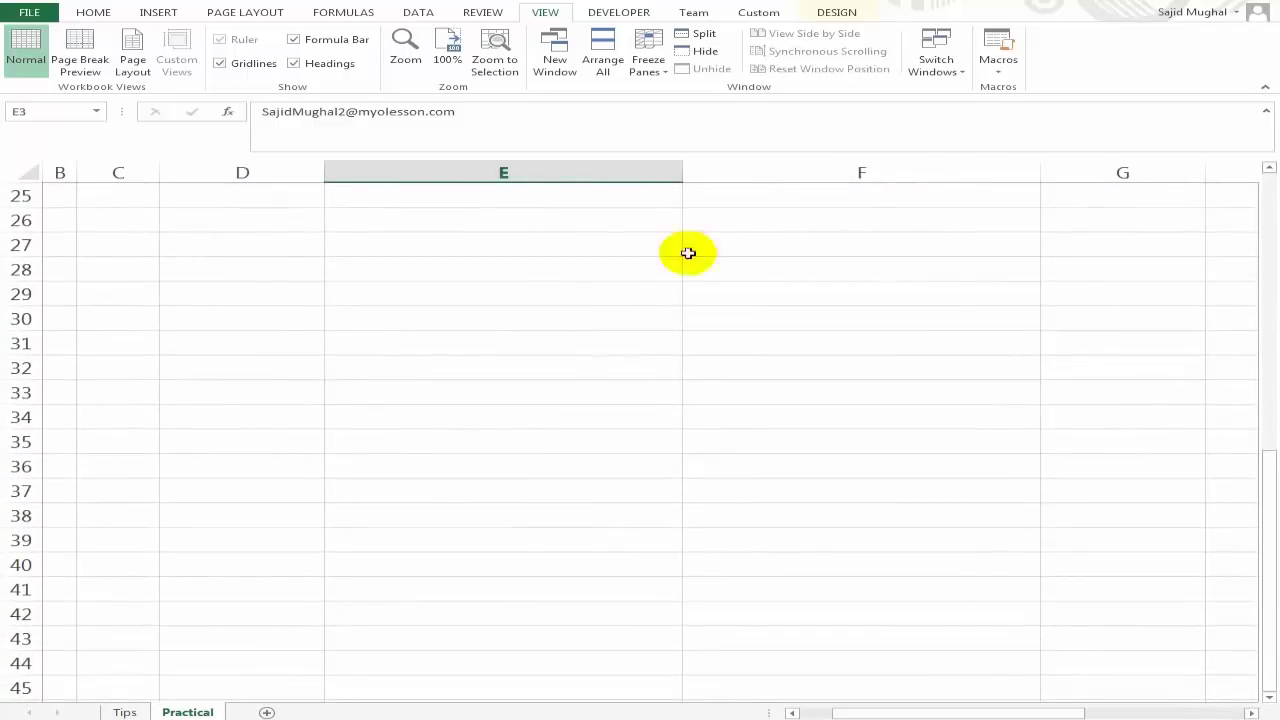
scroll(596, 514, down, 17)
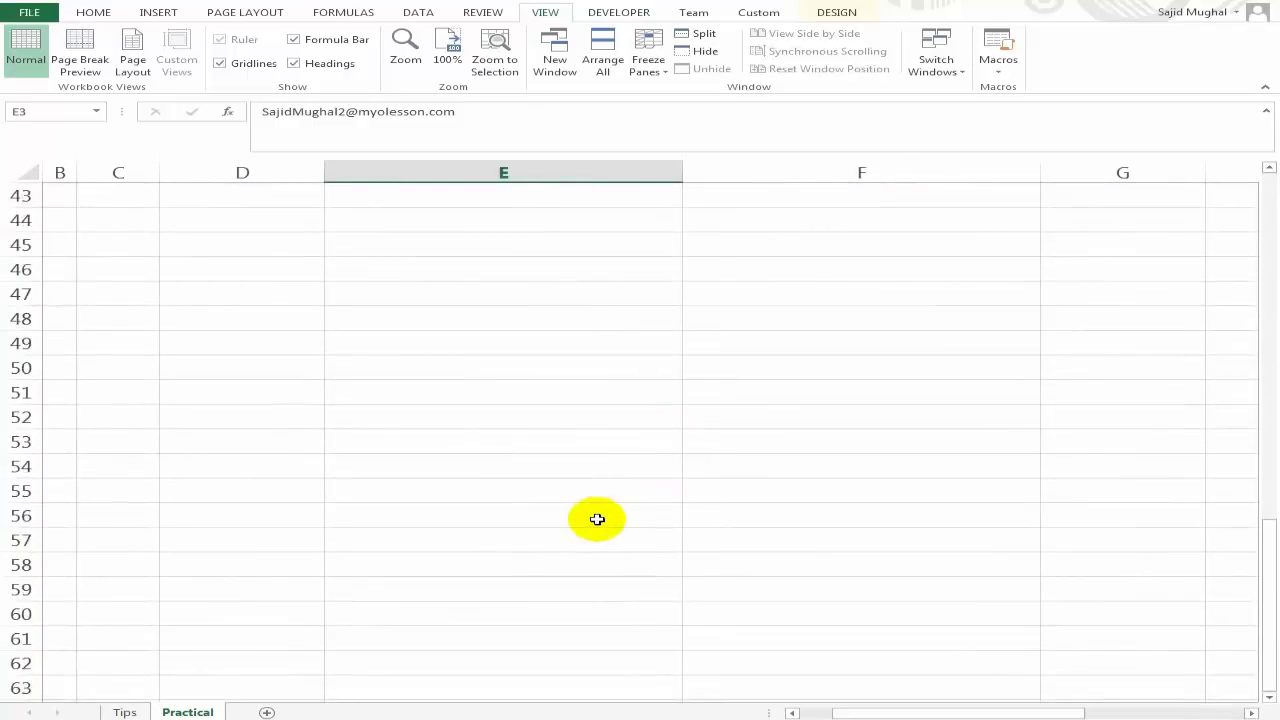
scroll(600, 525, up, 5)
scroll(600, 525, up, 15)
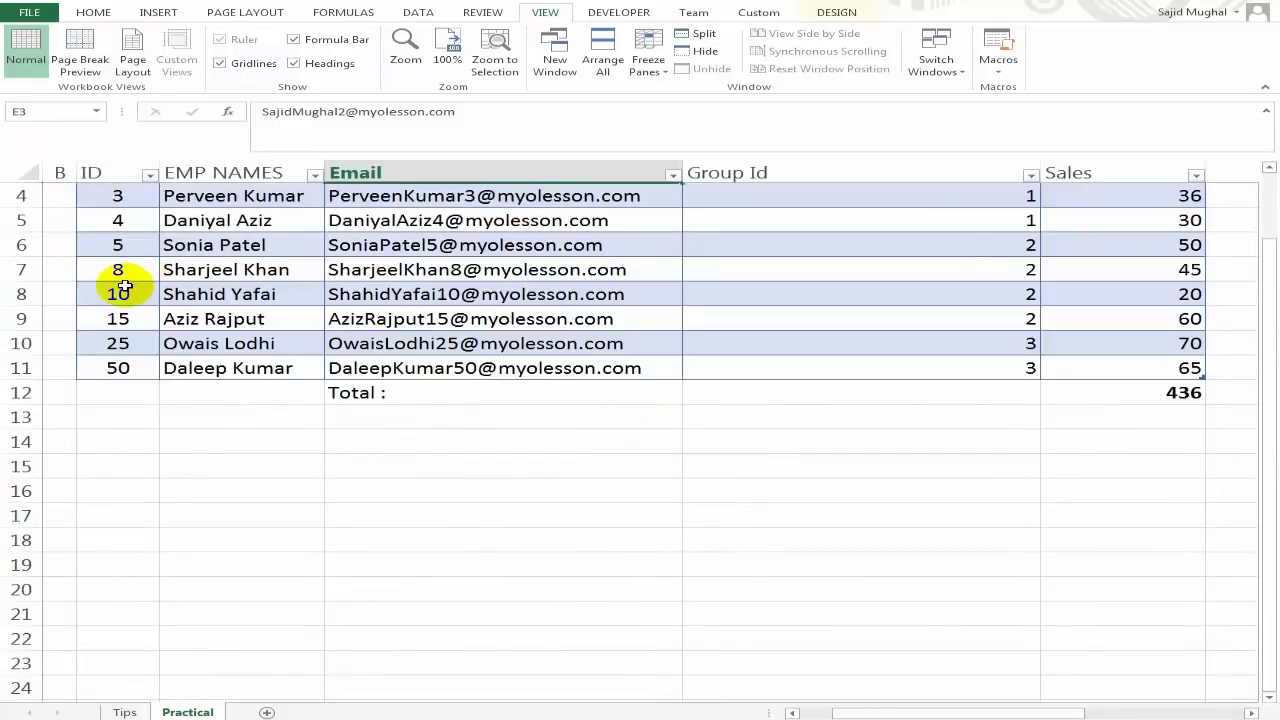
click(122, 289)
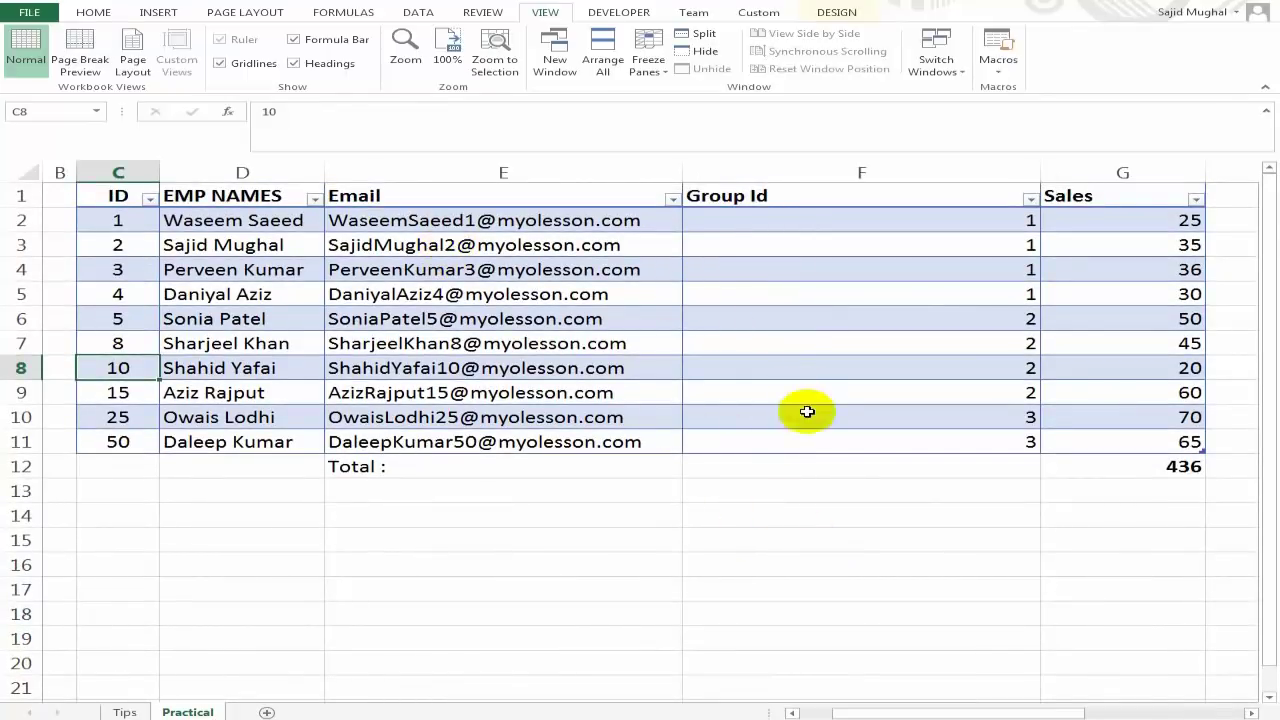
Scroll down to row 58 and back to confirm the header row stays pinned.
scroll(815, 450, down, 8)
scroll(759, 470, up, 6)
scroll(758, 471, up, 2)
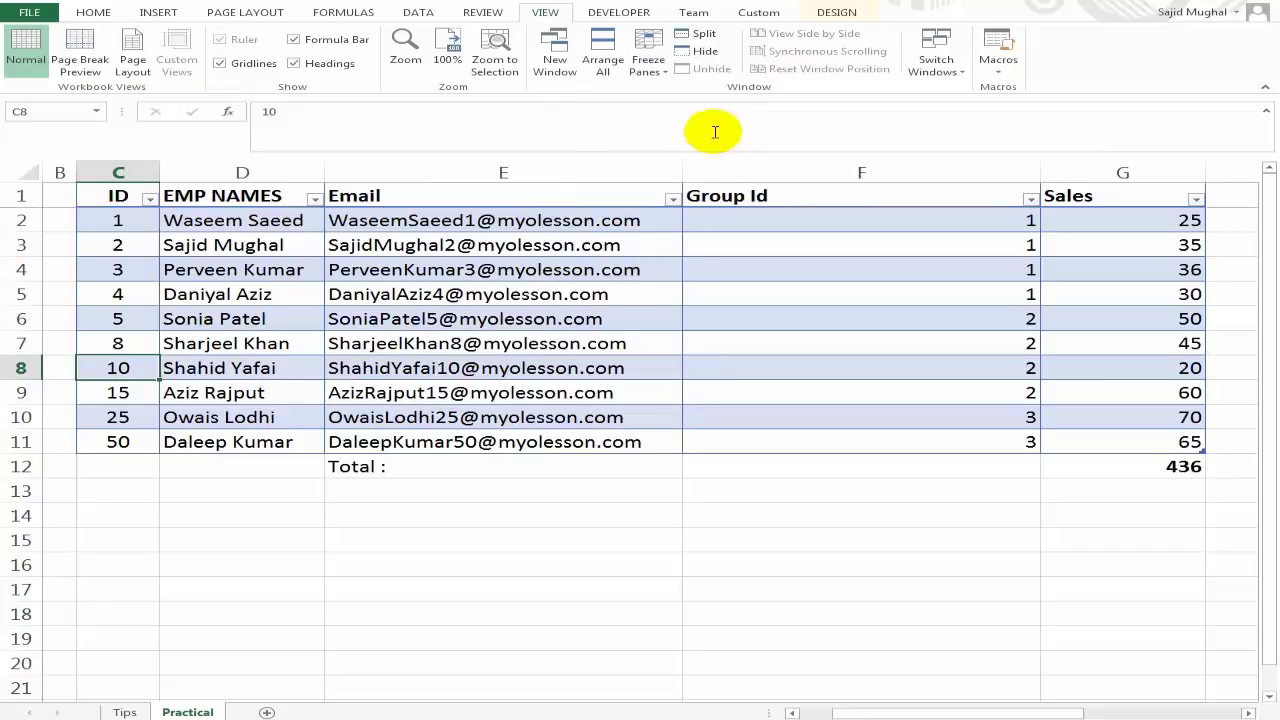
scroll(508, 306, down, 3)
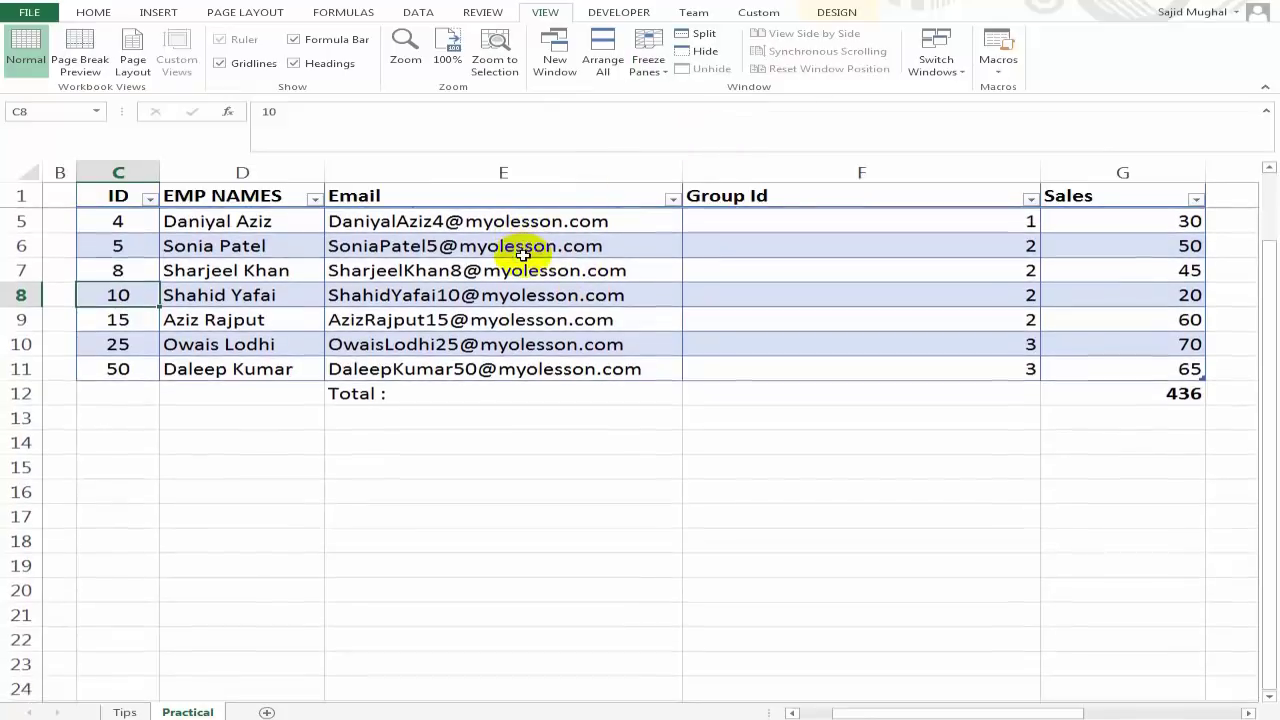
scroll(572, 325, down, 14)
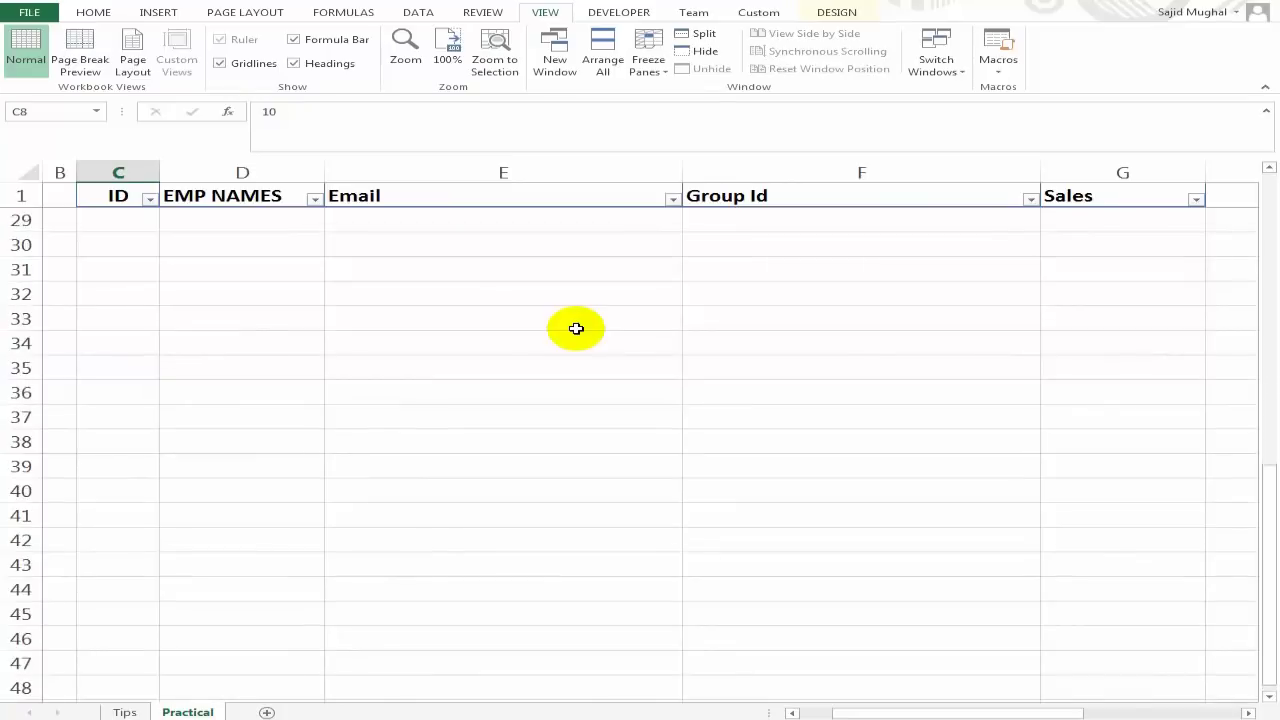
click(548, 340)
scroll(548, 340, down, 8)
scroll(562, 455, up, 5)
scroll(562, 455, down, 1)
scroll(561, 453, down, 5)
scroll(560, 451, up, 5)
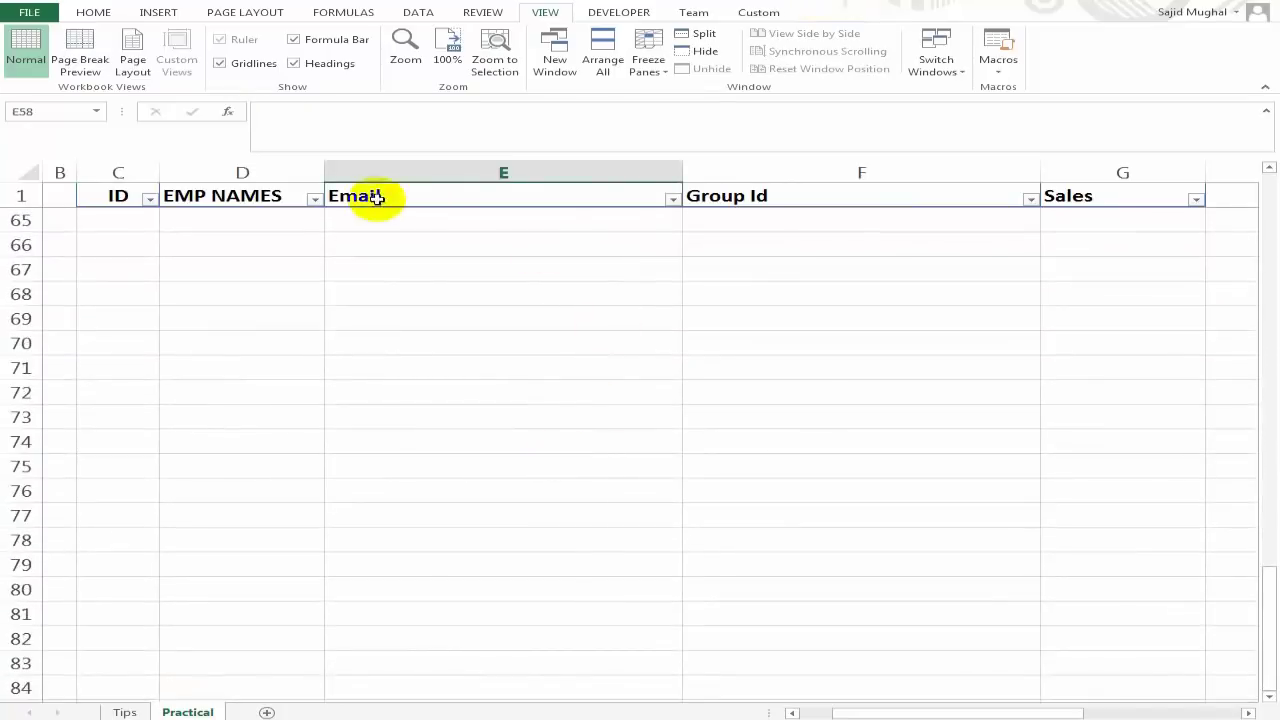
scroll(623, 231, up, 9)
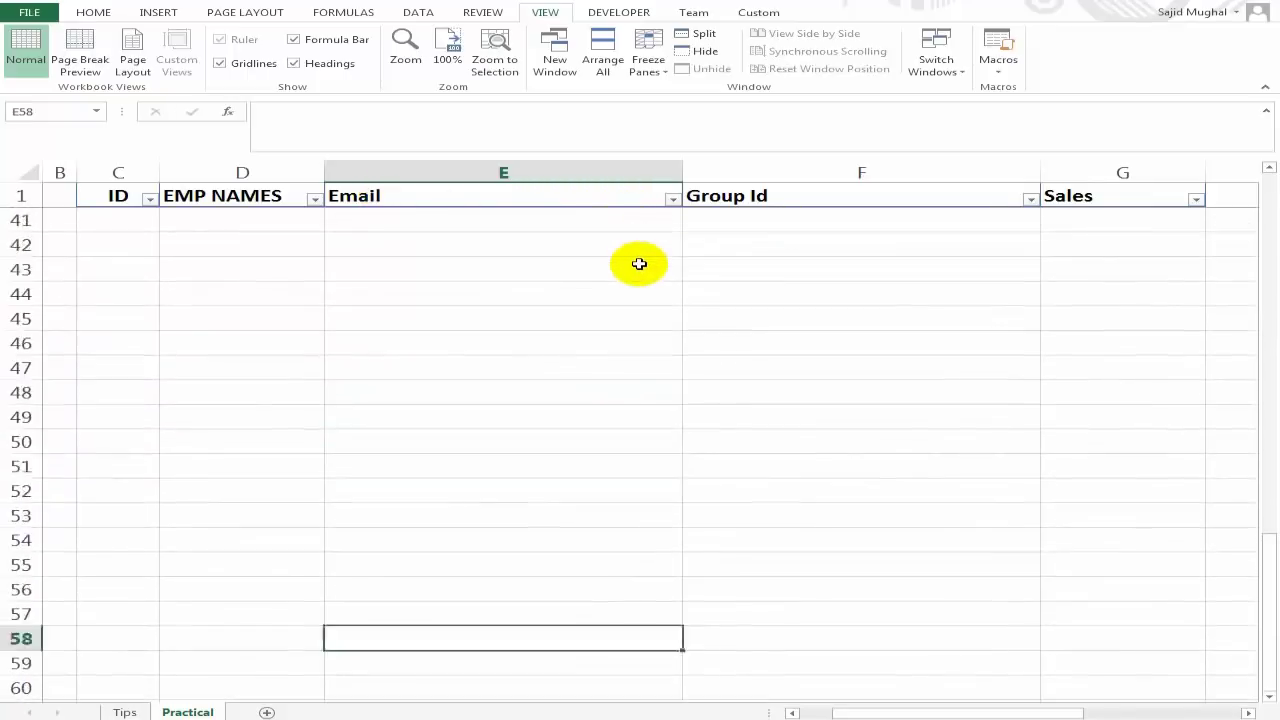
scroll(650, 357, down, 4)
scroll(650, 357, up, 2)
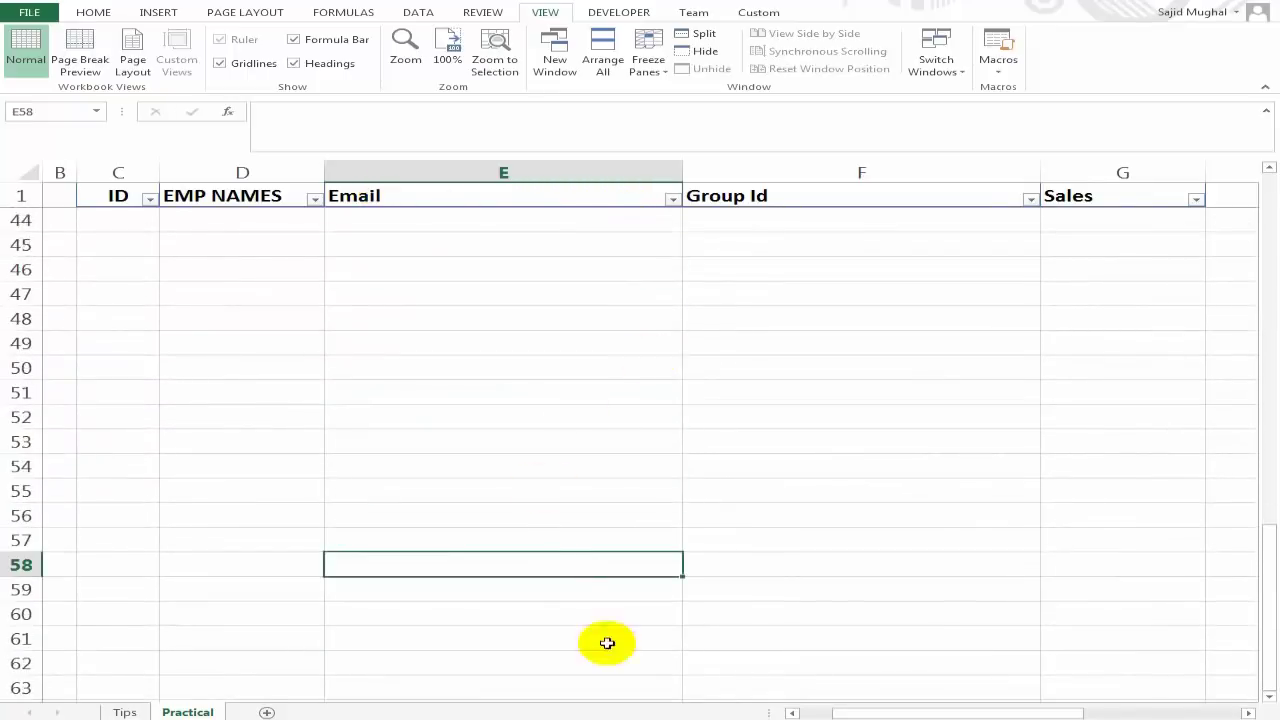
click(124, 712)
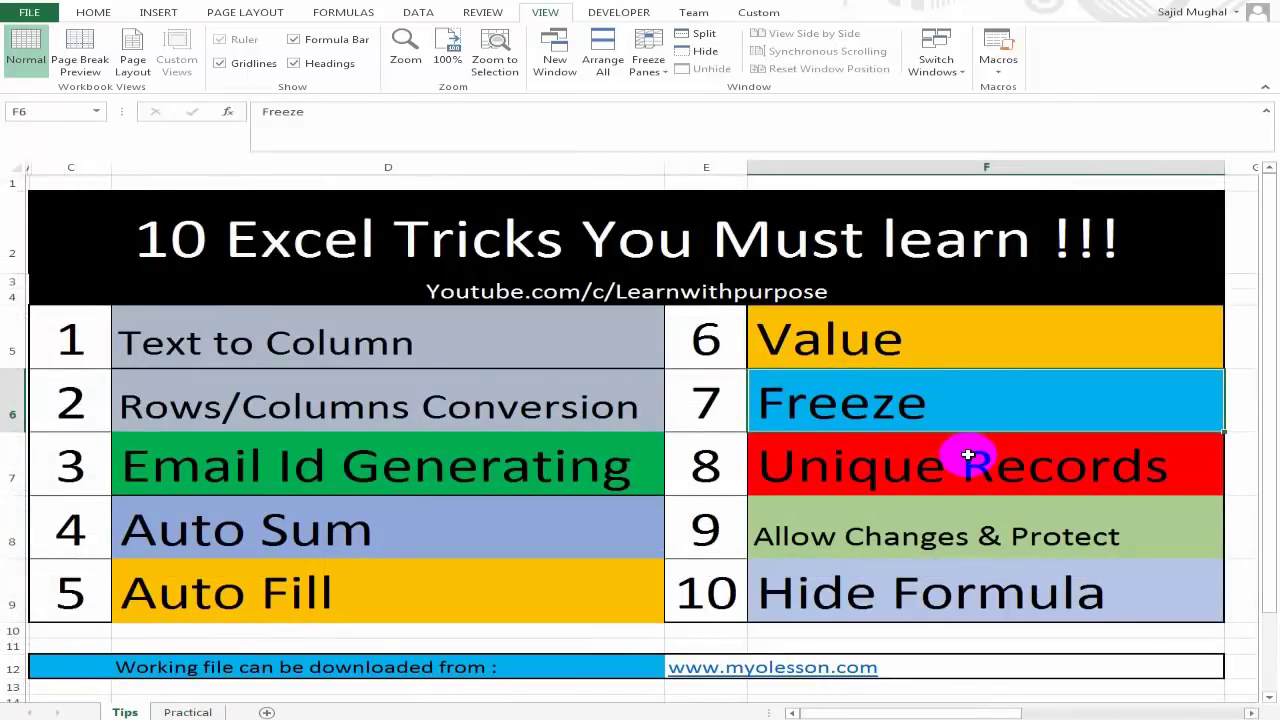
Delete the table's Total row, shifting cells up.
click(187, 712)
scroll(531, 397, up, 14)
click(221, 443)
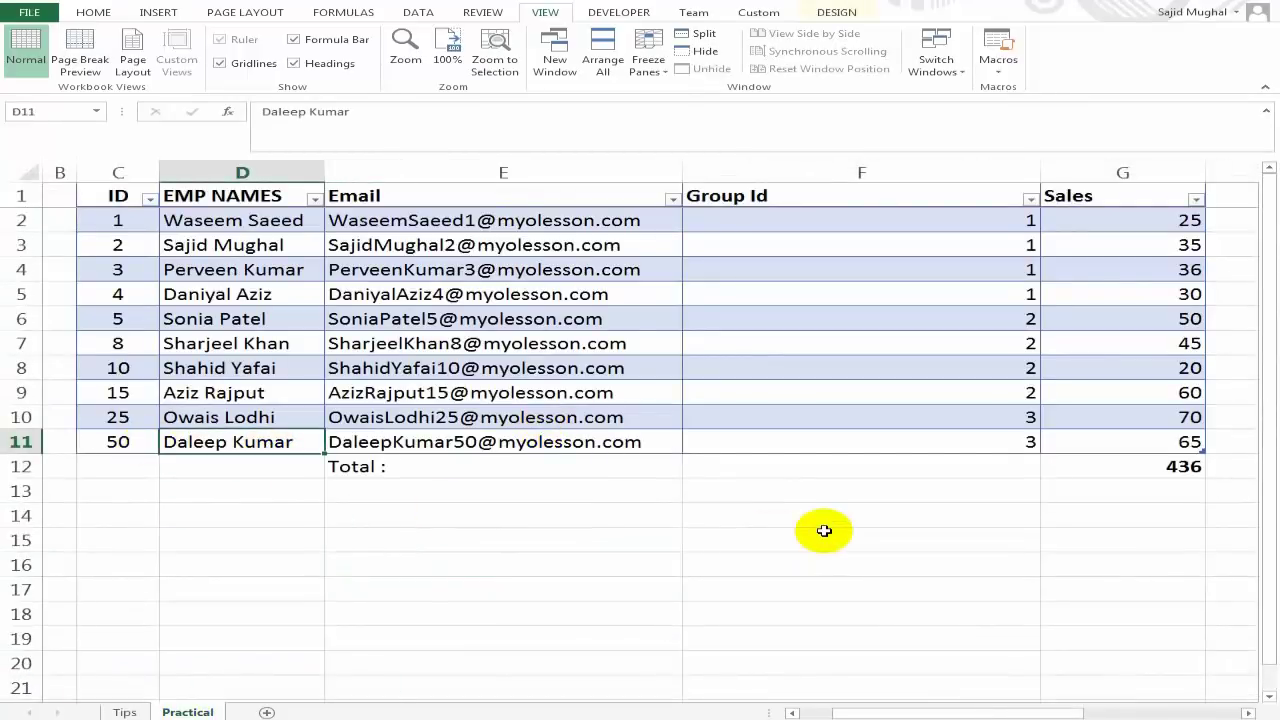
key(Down)
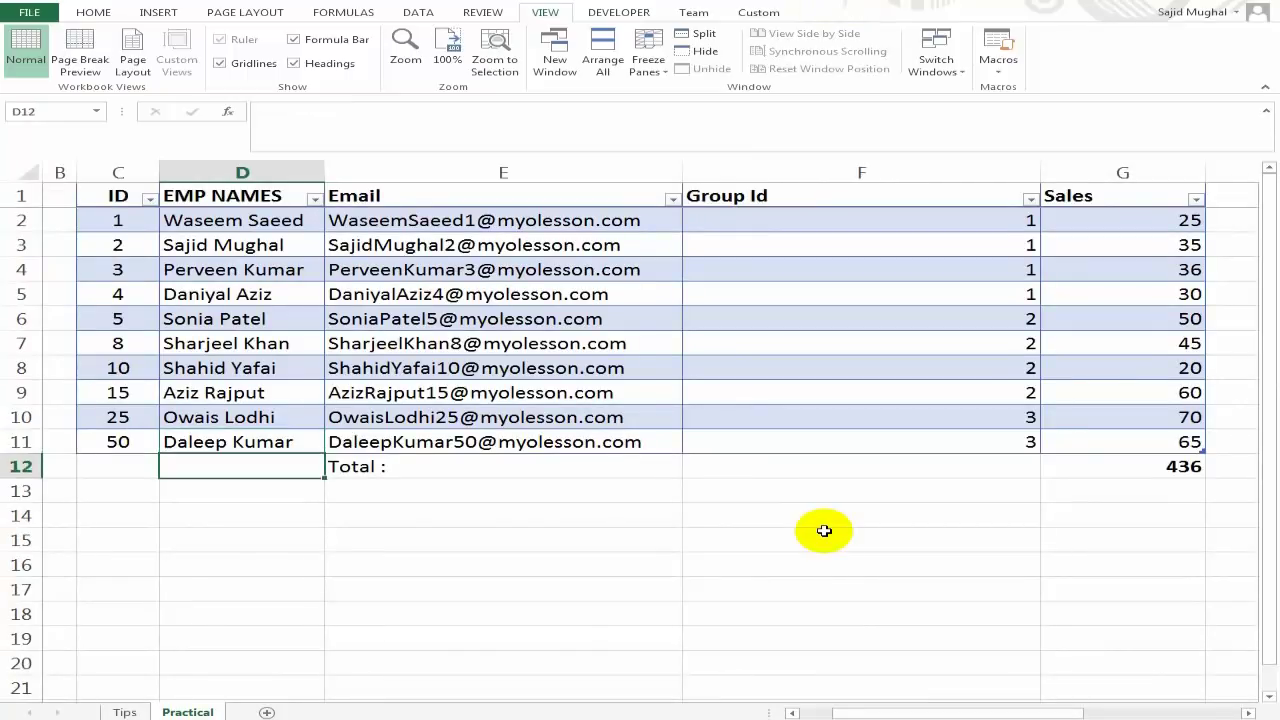
key(Left)
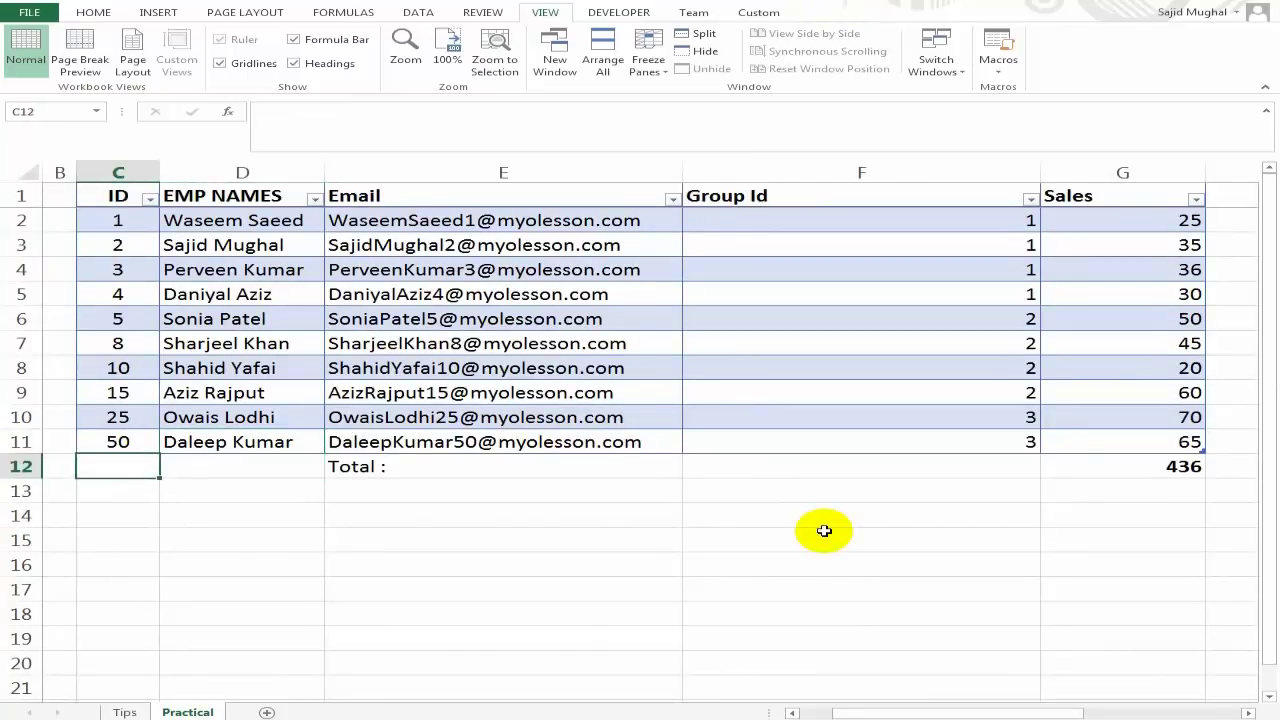
key(Right)
key(ctrl+minus)
key(Return)
key(Up)
Copy the ID 15 and ID 25 records in C9:G10.
key(Down)
key(Left)
key(Up)
key(Up)
key(Up)
key(shift+Down)
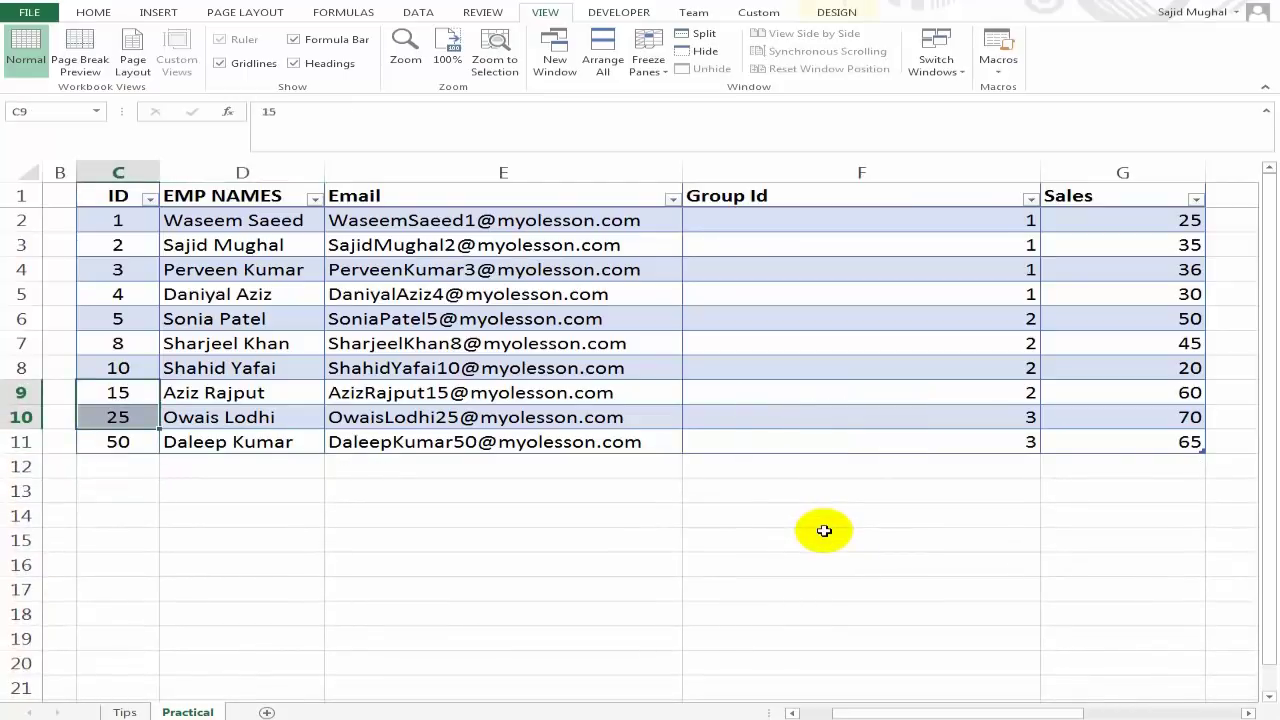
key(shift+Right)
key(shift+Right)
key(shift+Right)
key(shift+Right)
key(shift+Right)
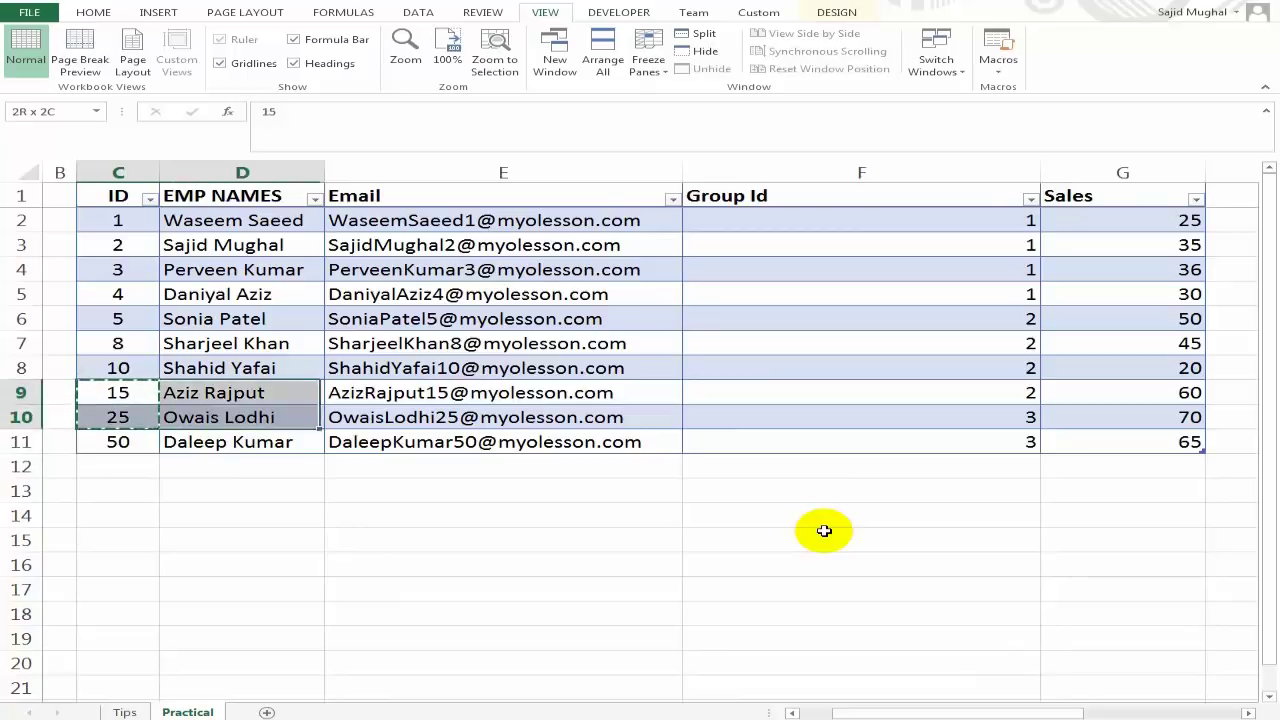
key(shift+Right)
key(shift+Left)
key(shift+Left)
key(ctrl+c)
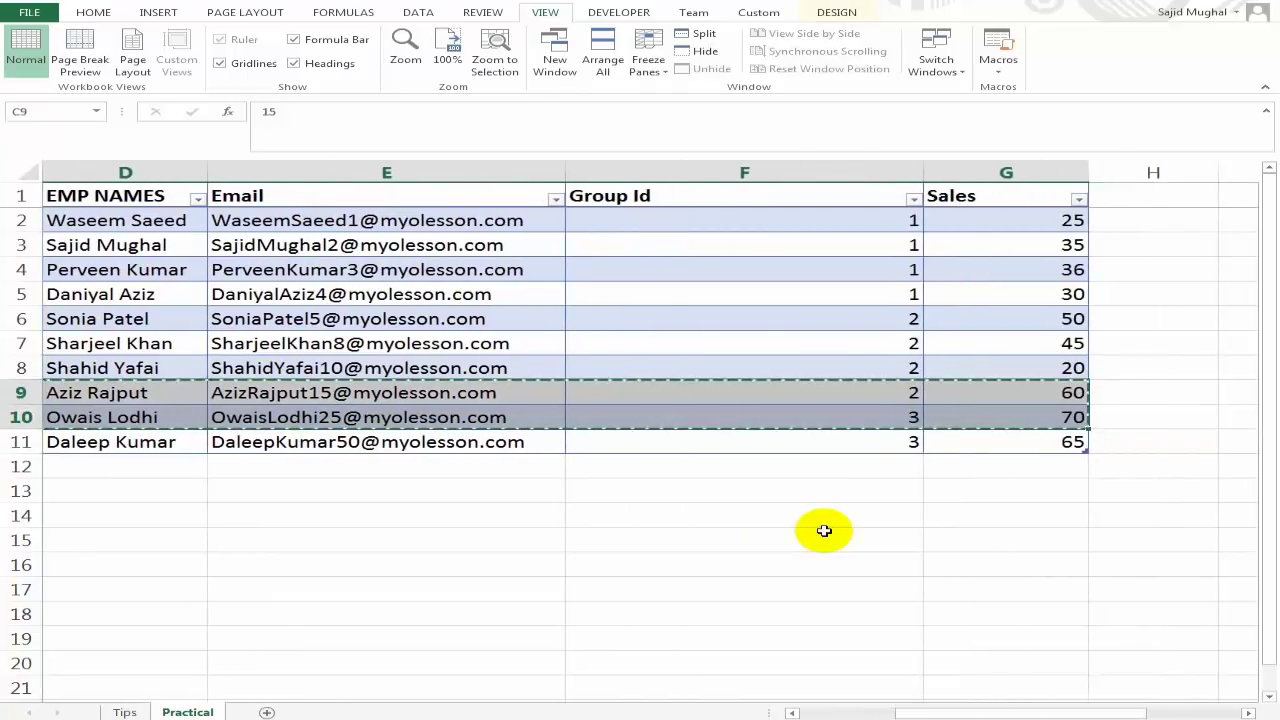
Paste the copied records at C12 as duplicates and select the table's data.
key(Left)
key(Down)
key(Down)
key(Down)
key(Right)
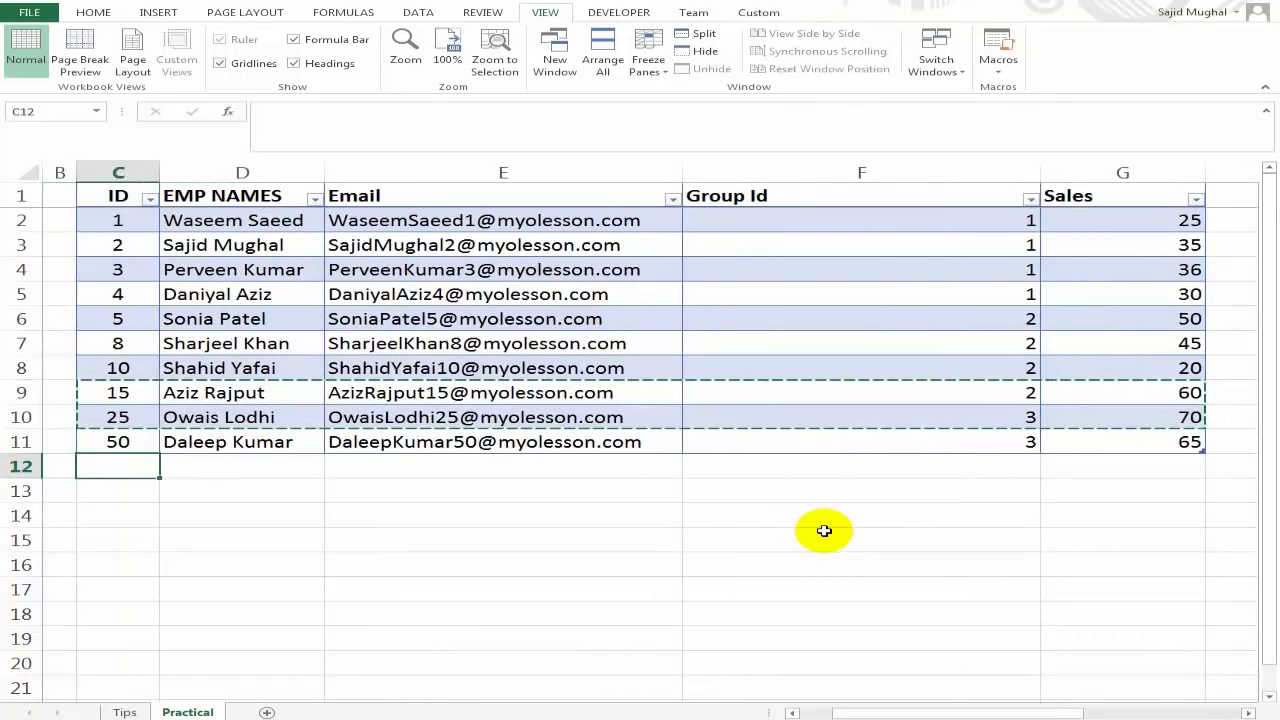
key(ctrl+v)
key(Up)
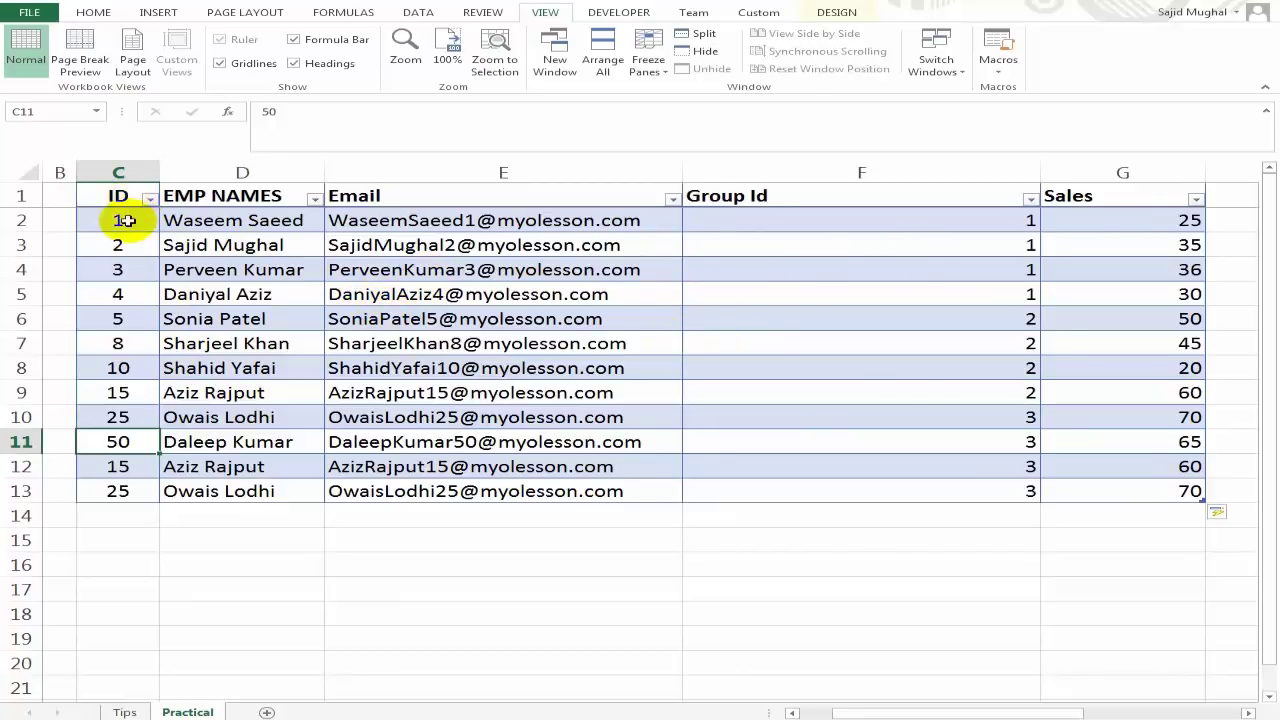
drag(122, 220, 1134, 486)
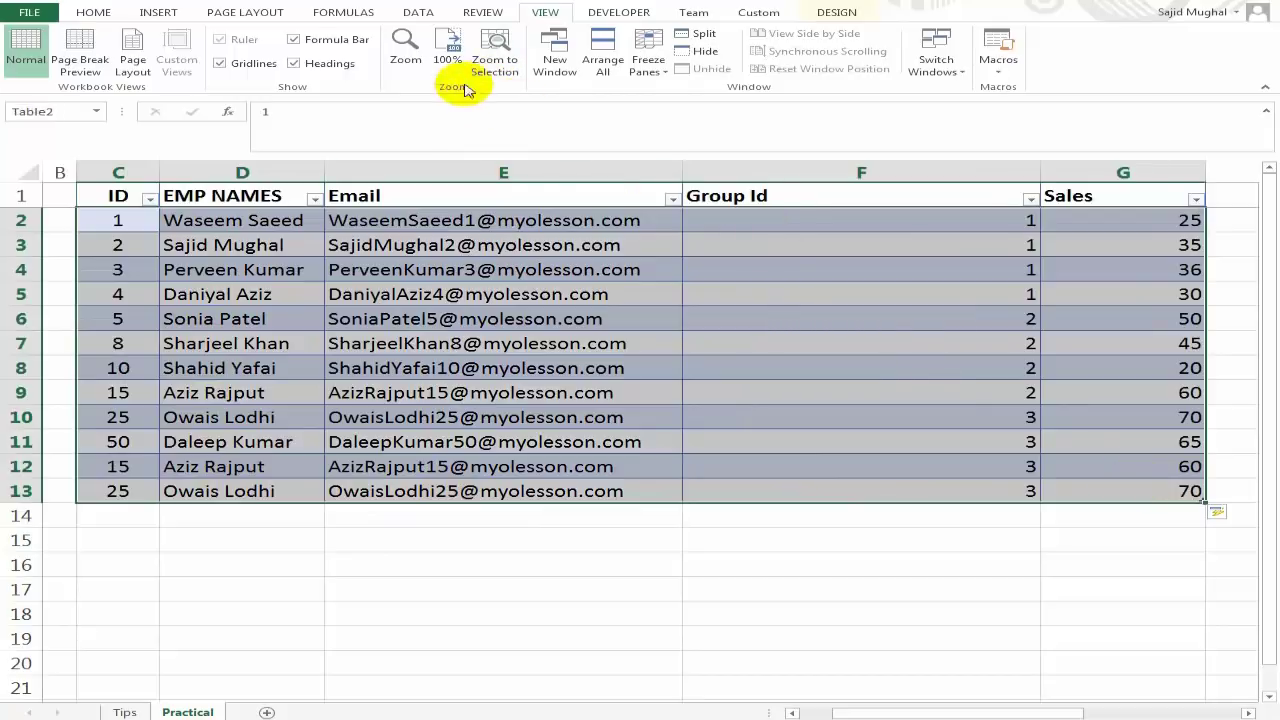
Remove duplicate records from the table comparing the ID column only.
click(418, 13)
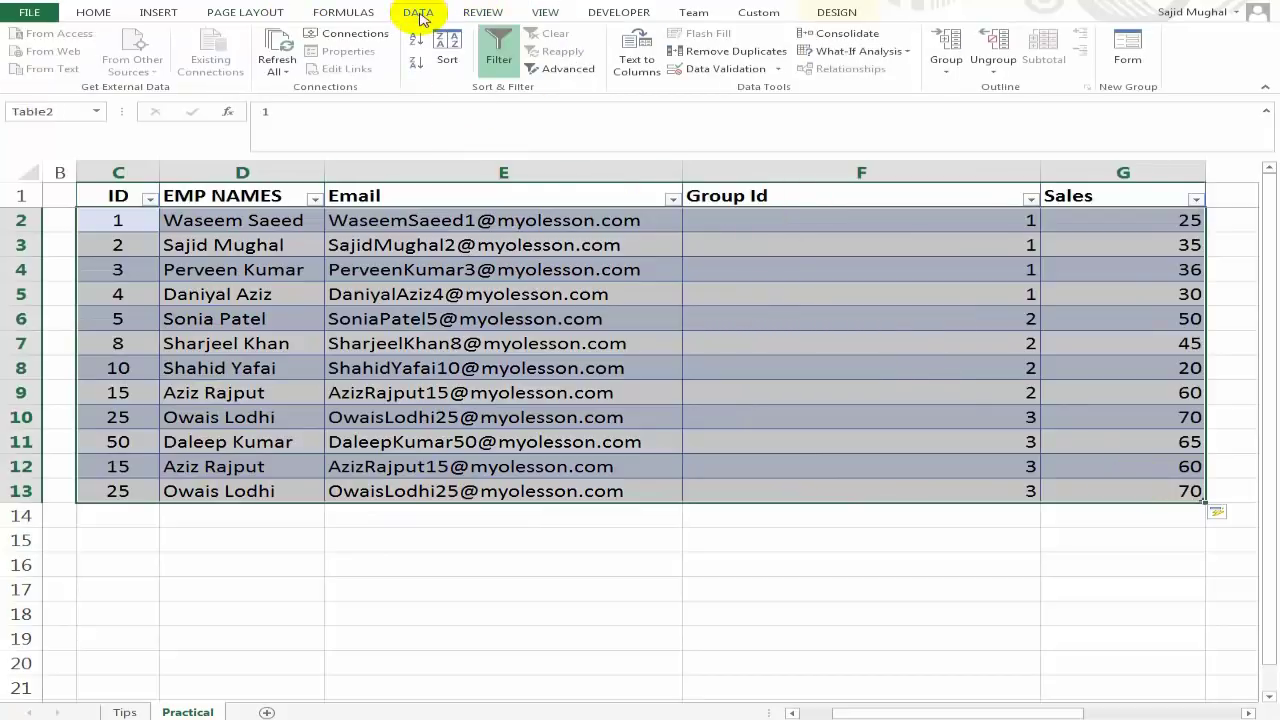
click(735, 51)
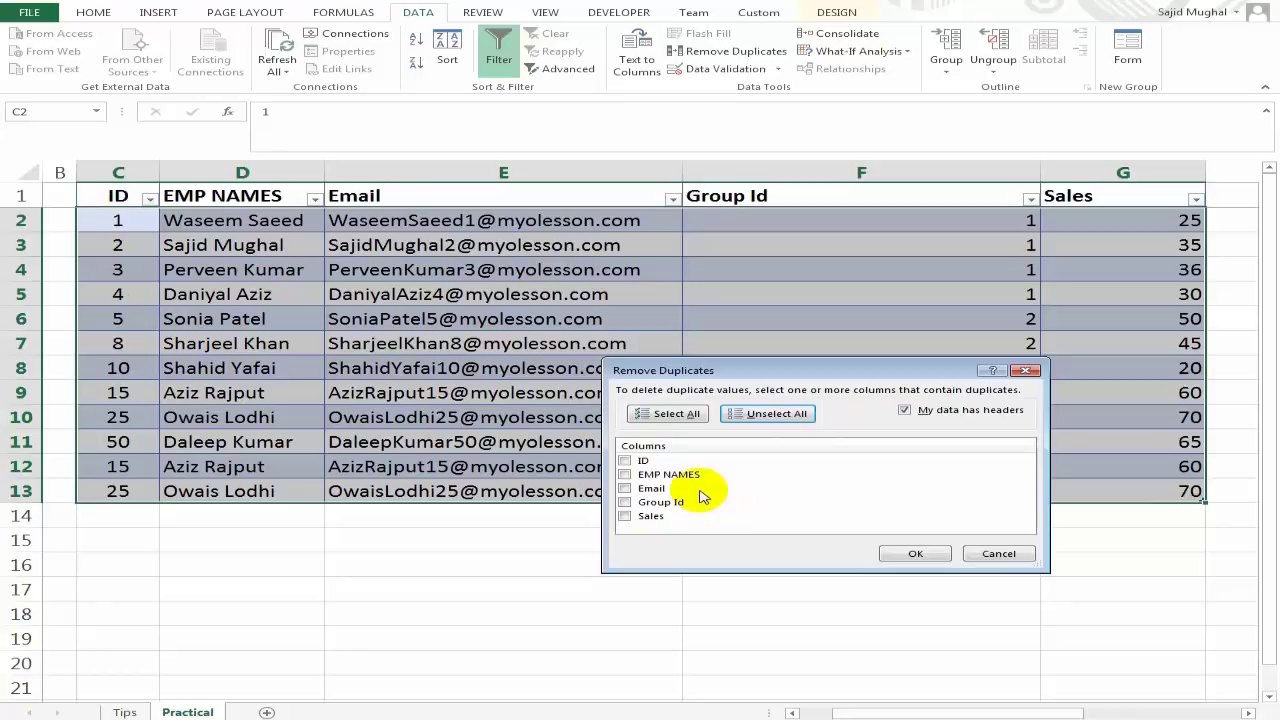
click(625, 461)
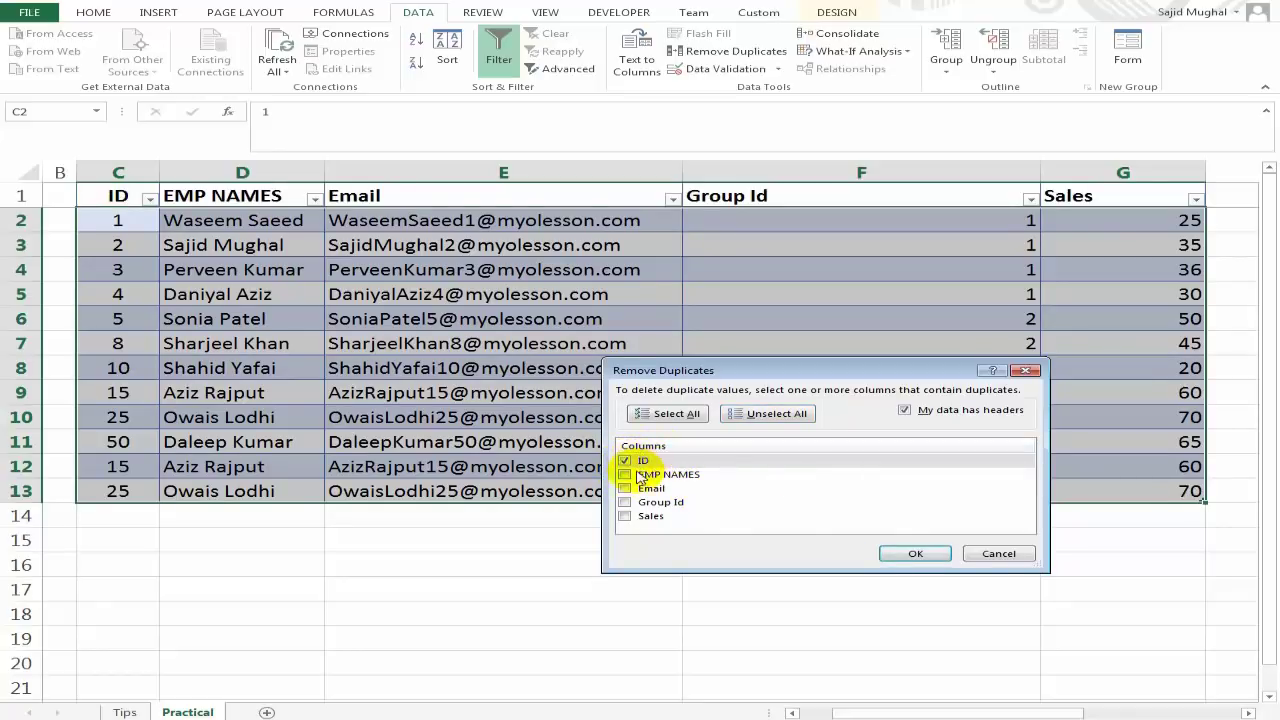
click(916, 554)
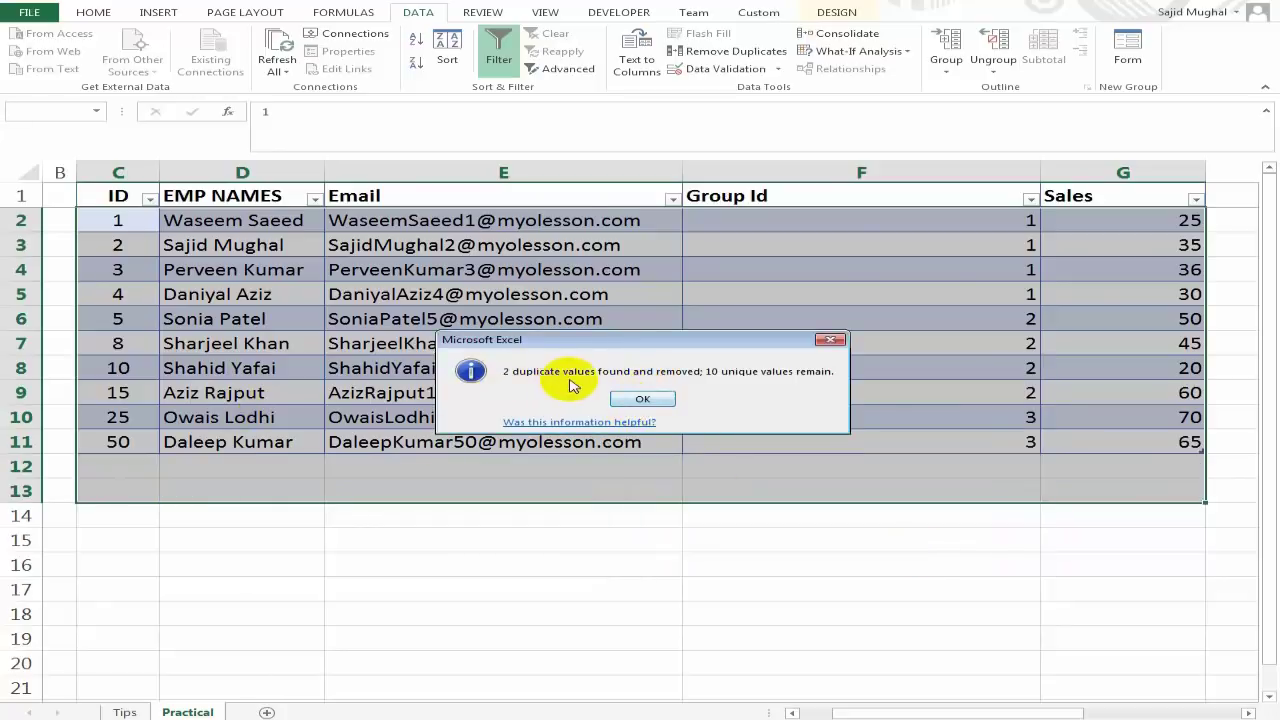
click(642, 401)
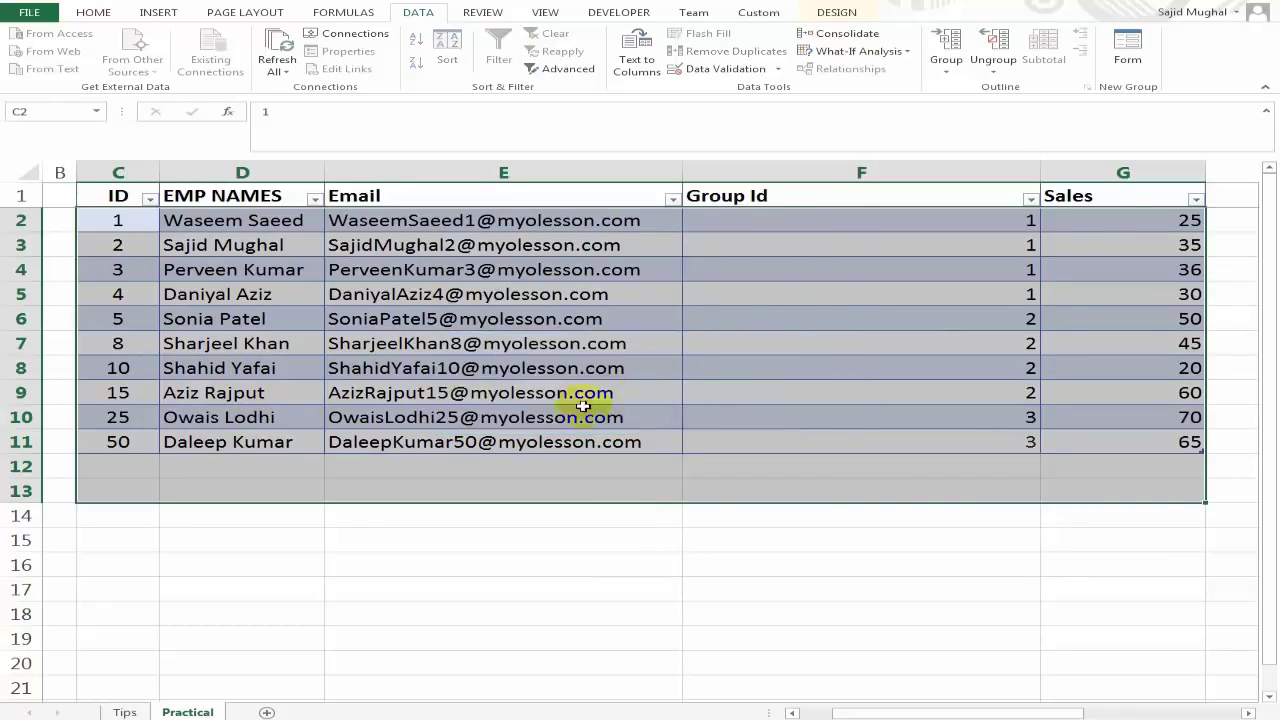
Select the ID values to confirm 10 unique records remain.
click(294, 390)
drag(138, 224, 126, 443)
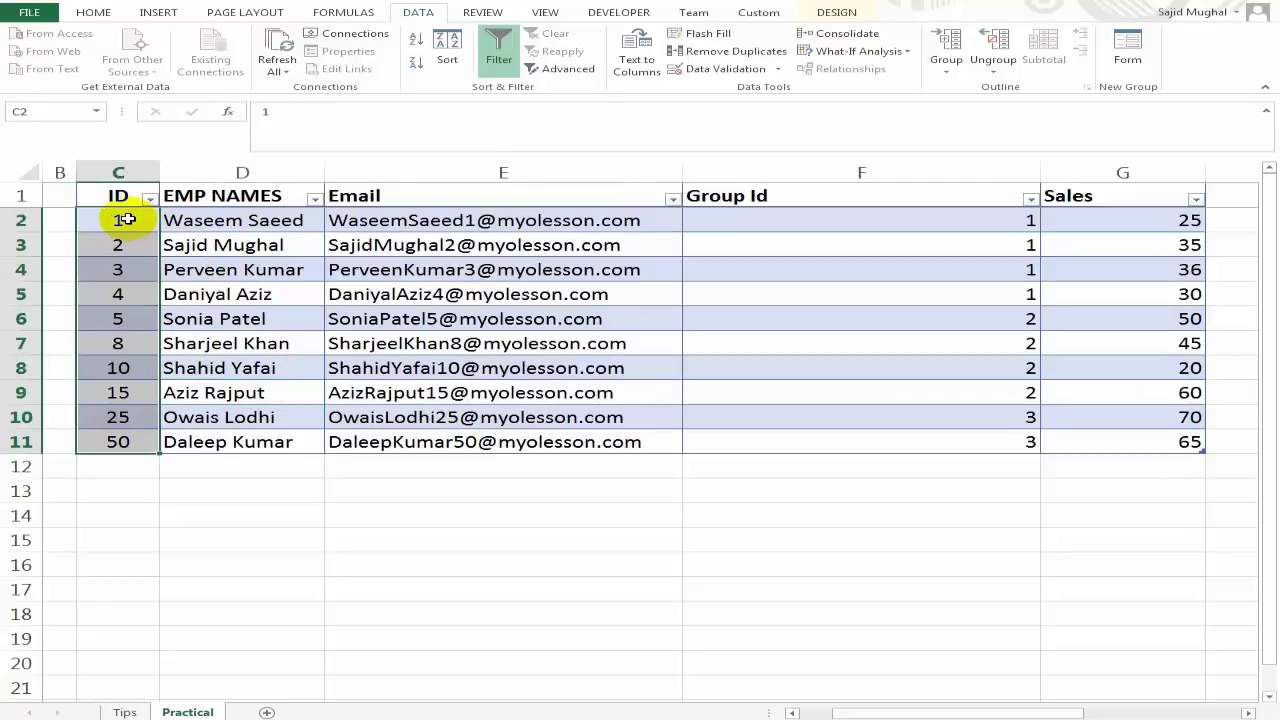
click(118, 466)
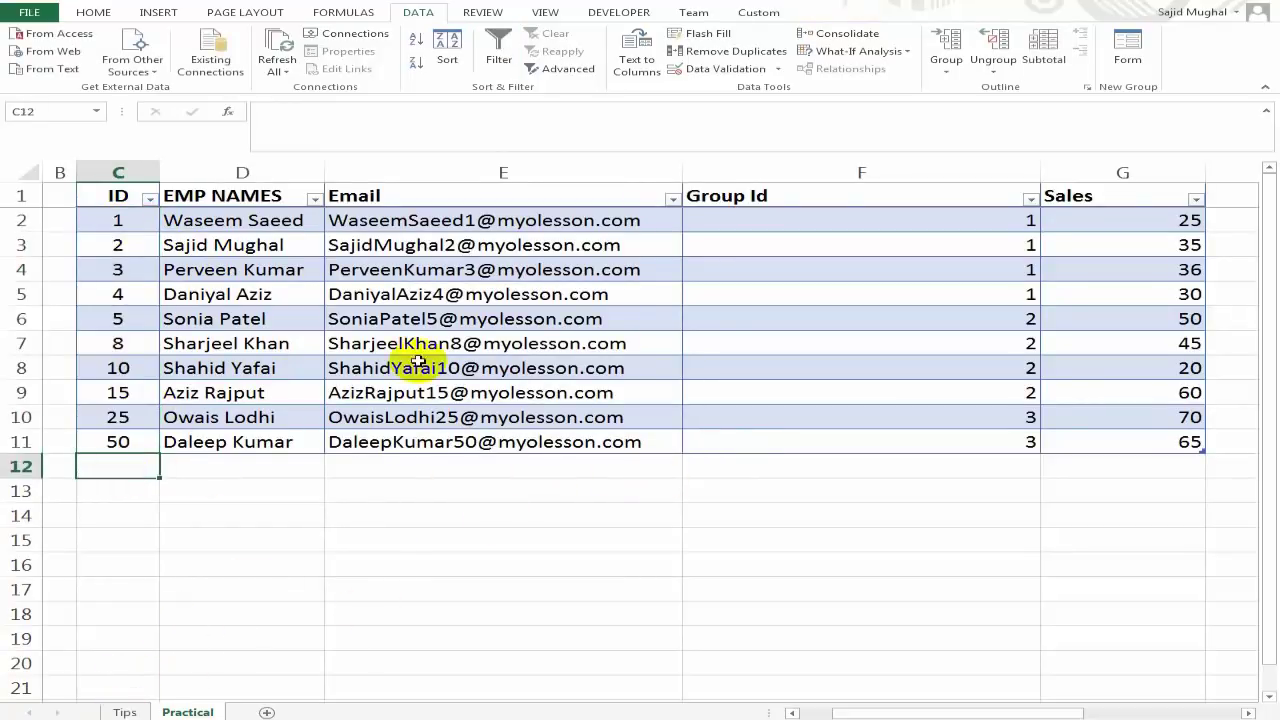
click(126, 712)
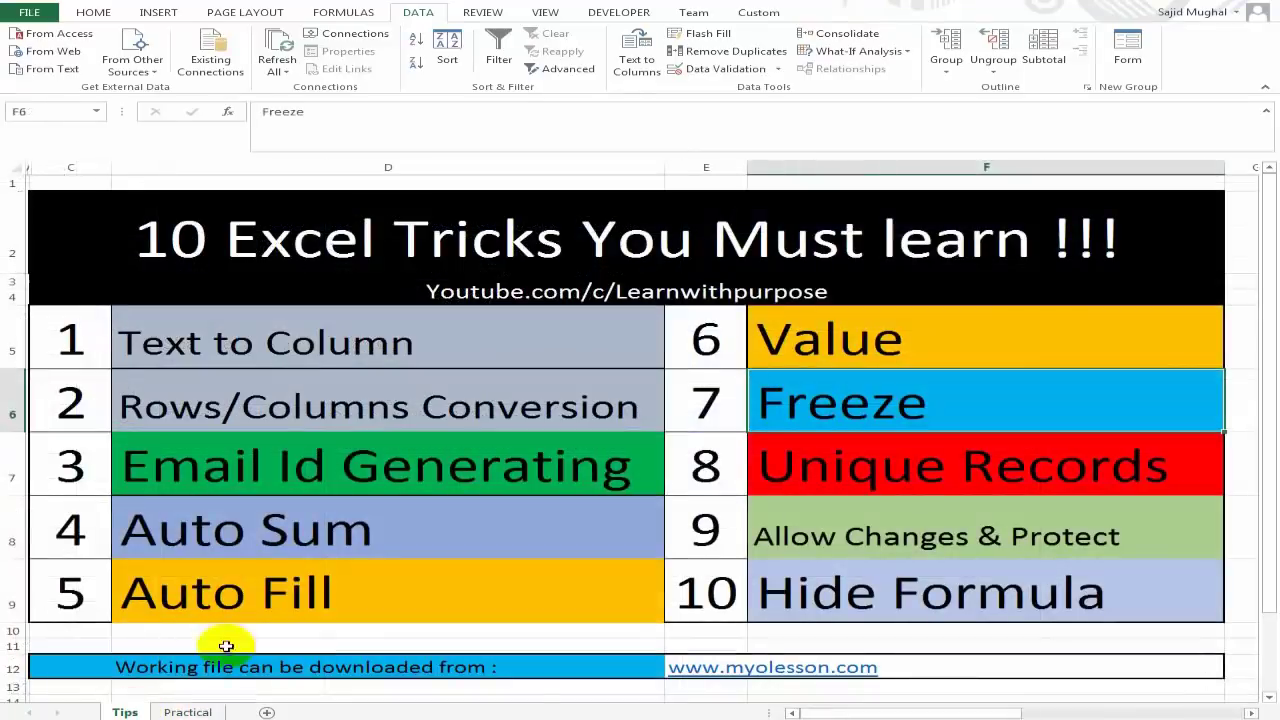
click(912, 546)
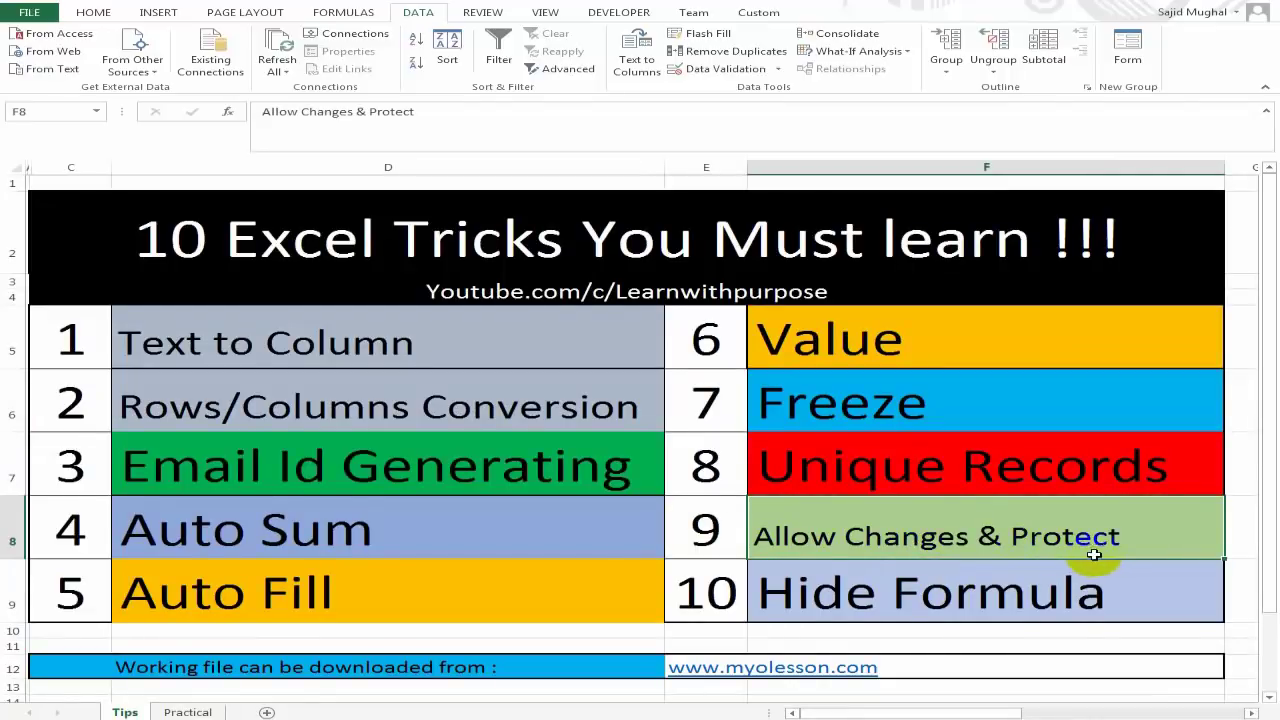
click(190, 712)
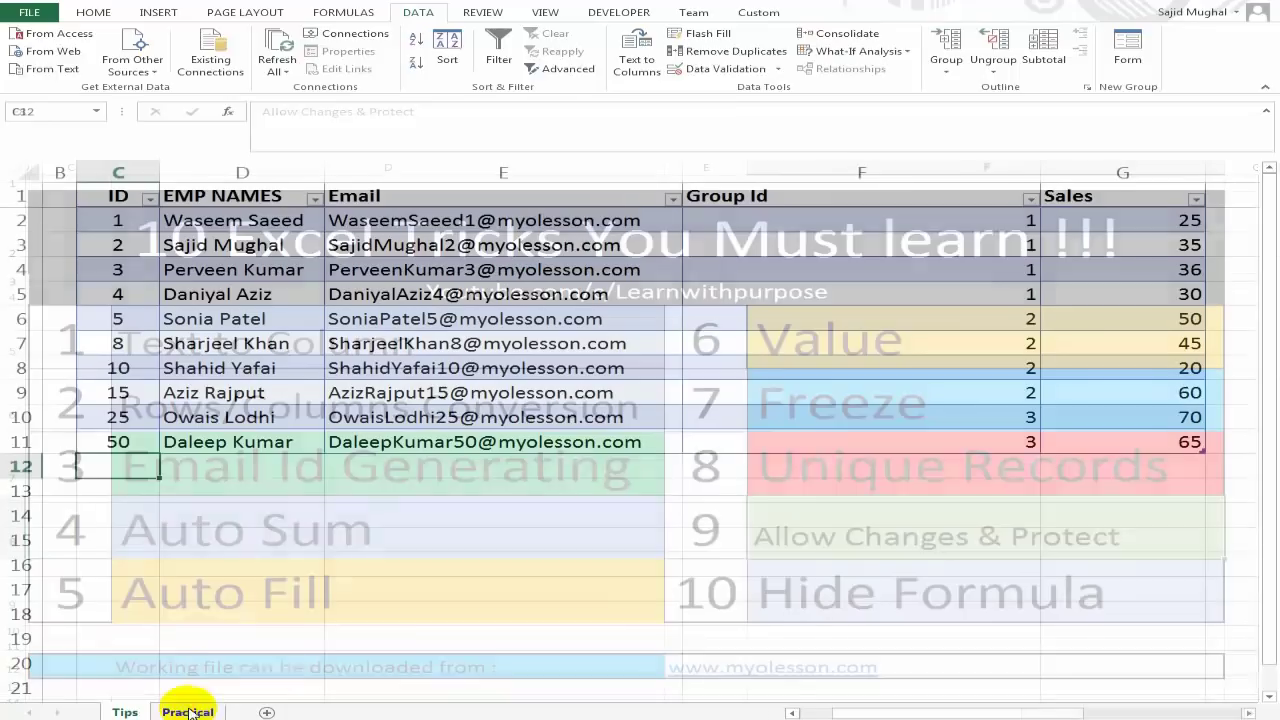
click(876, 374)
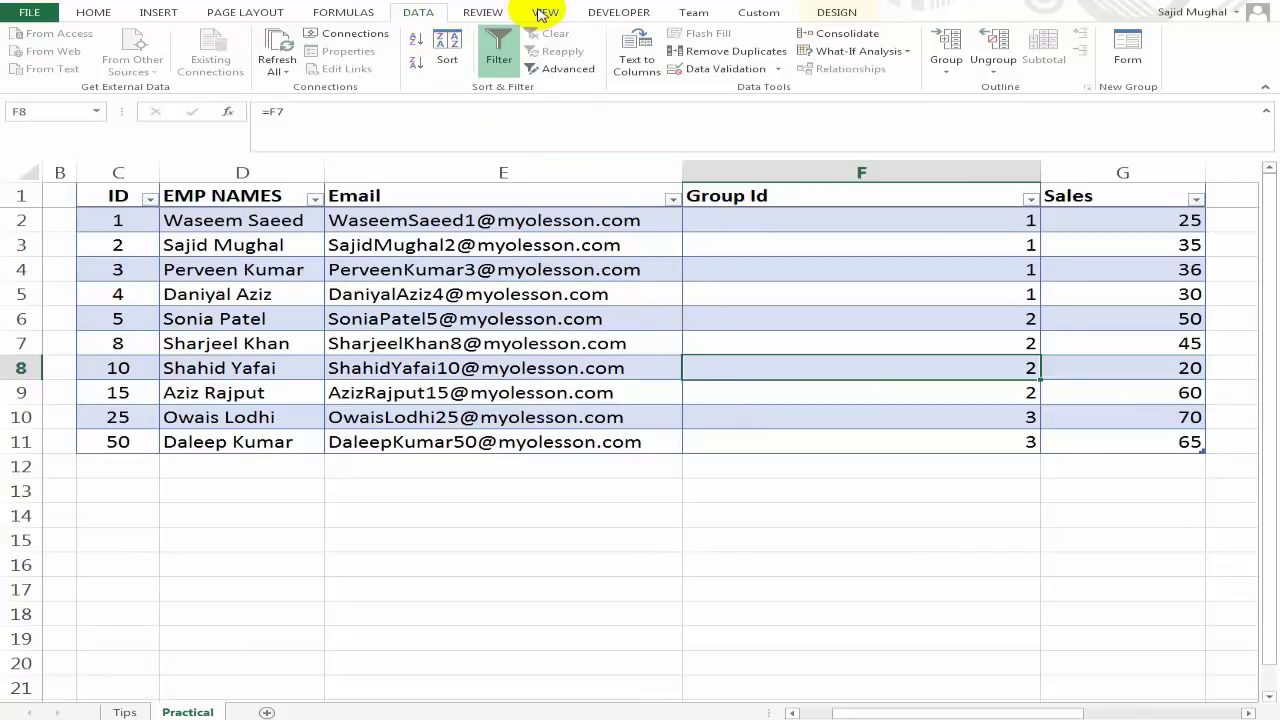
click(480, 12)
click(601, 60)
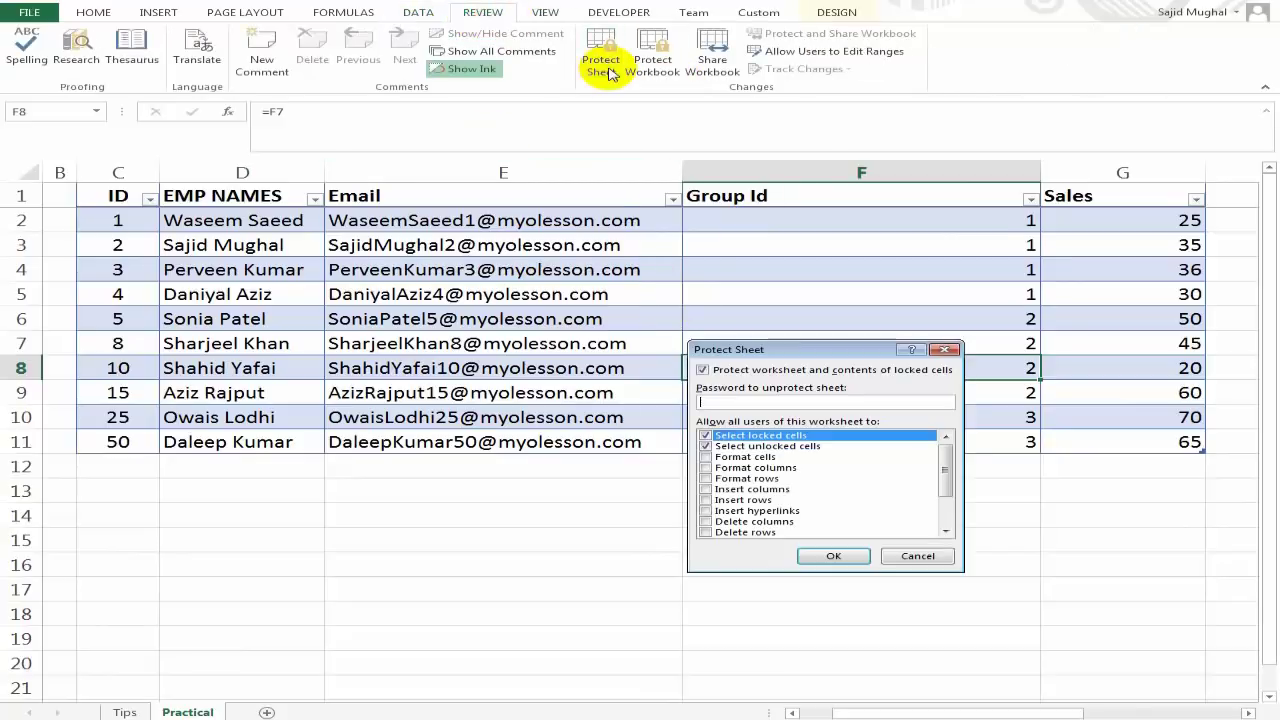
text(123)
key(Return)
text(1)
key(Return)
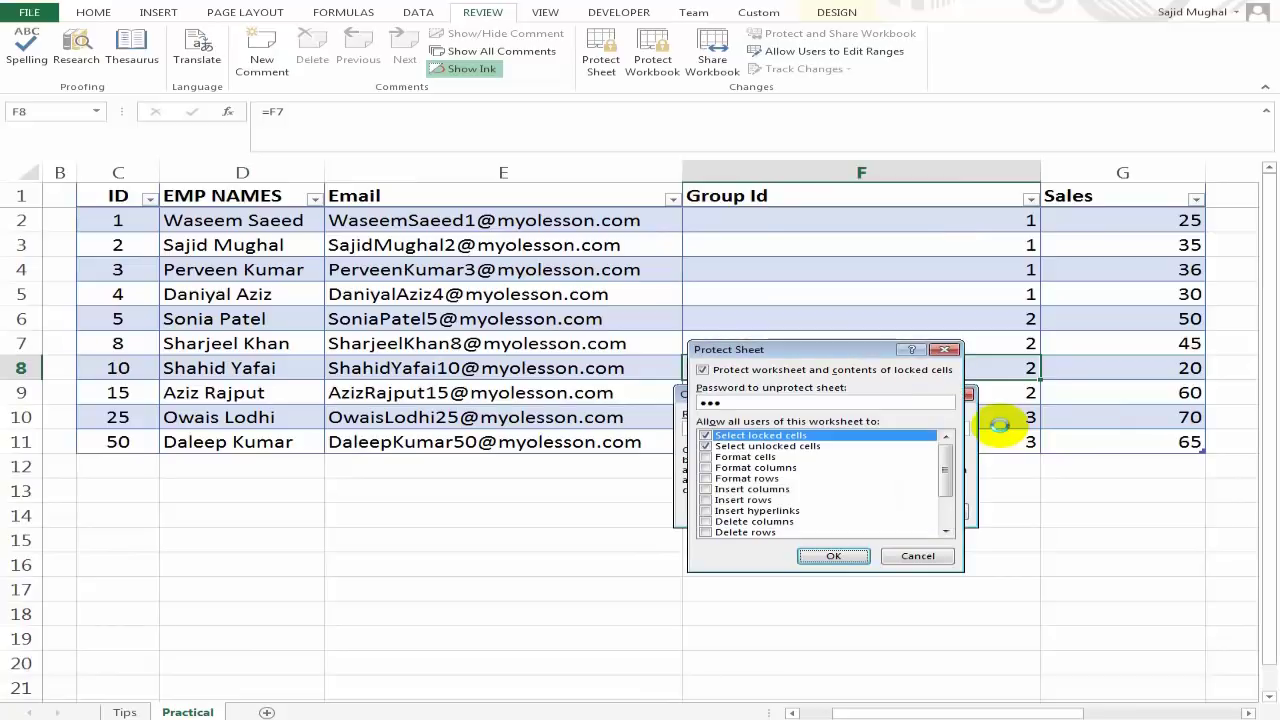
click(786, 340)
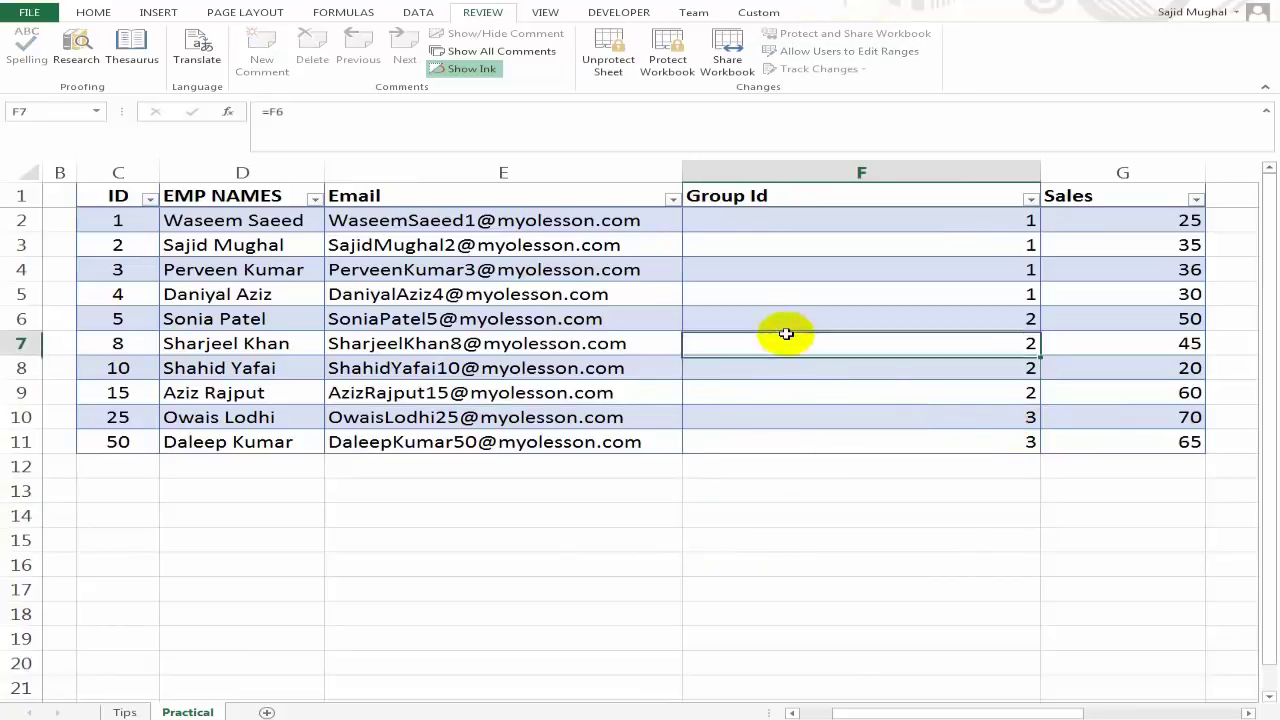
key(Delete)
key(Return)
key(Left)
key(Left)
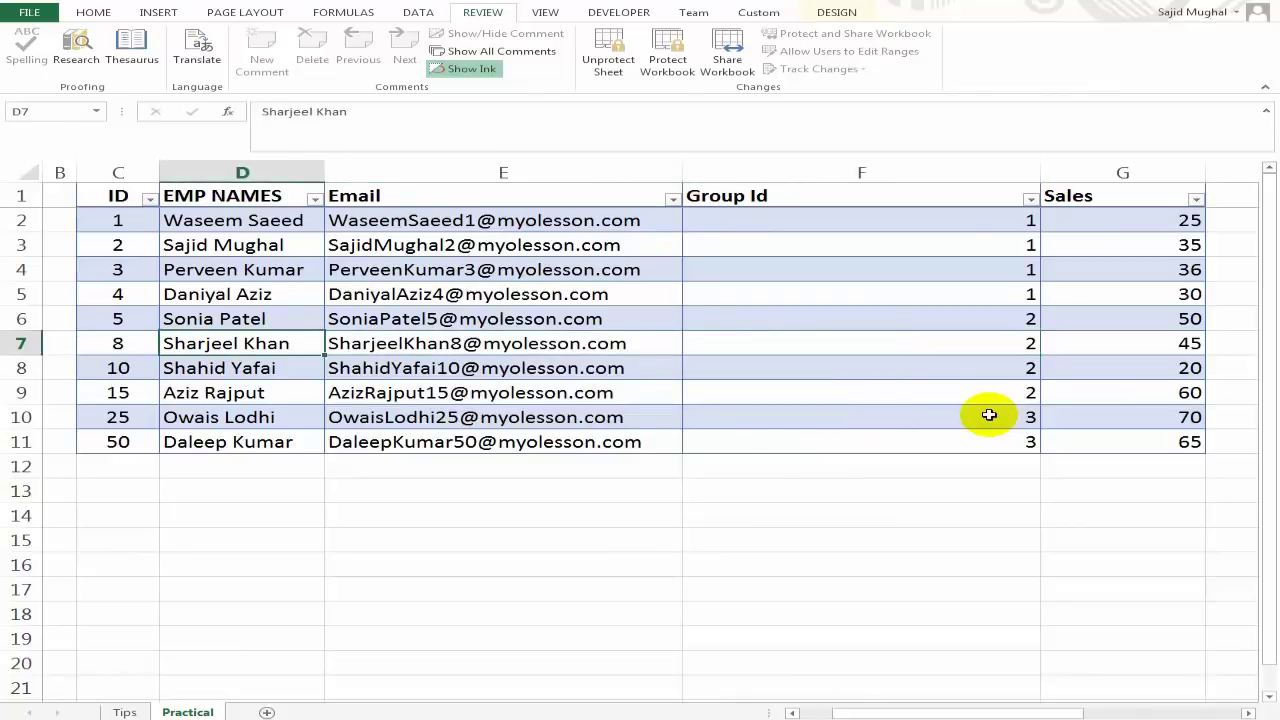
key(Right)
key(Right)
key(Up)
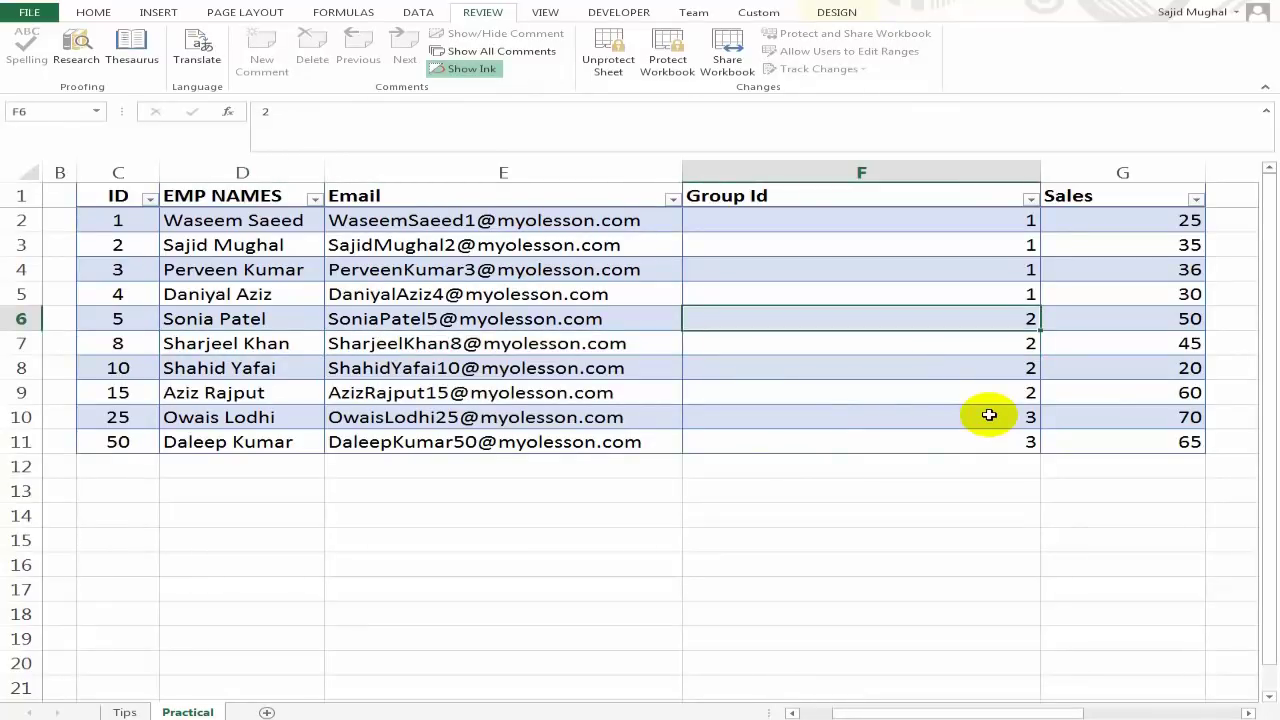
click(617, 66)
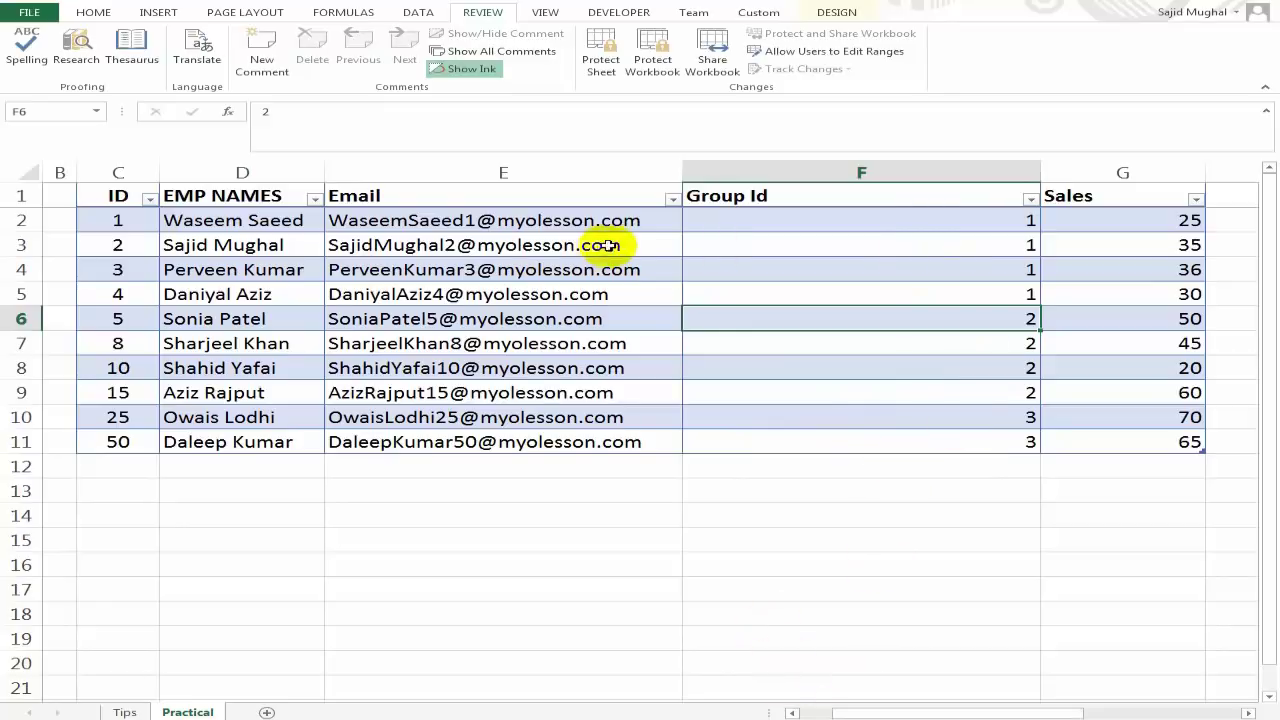
click(586, 222)
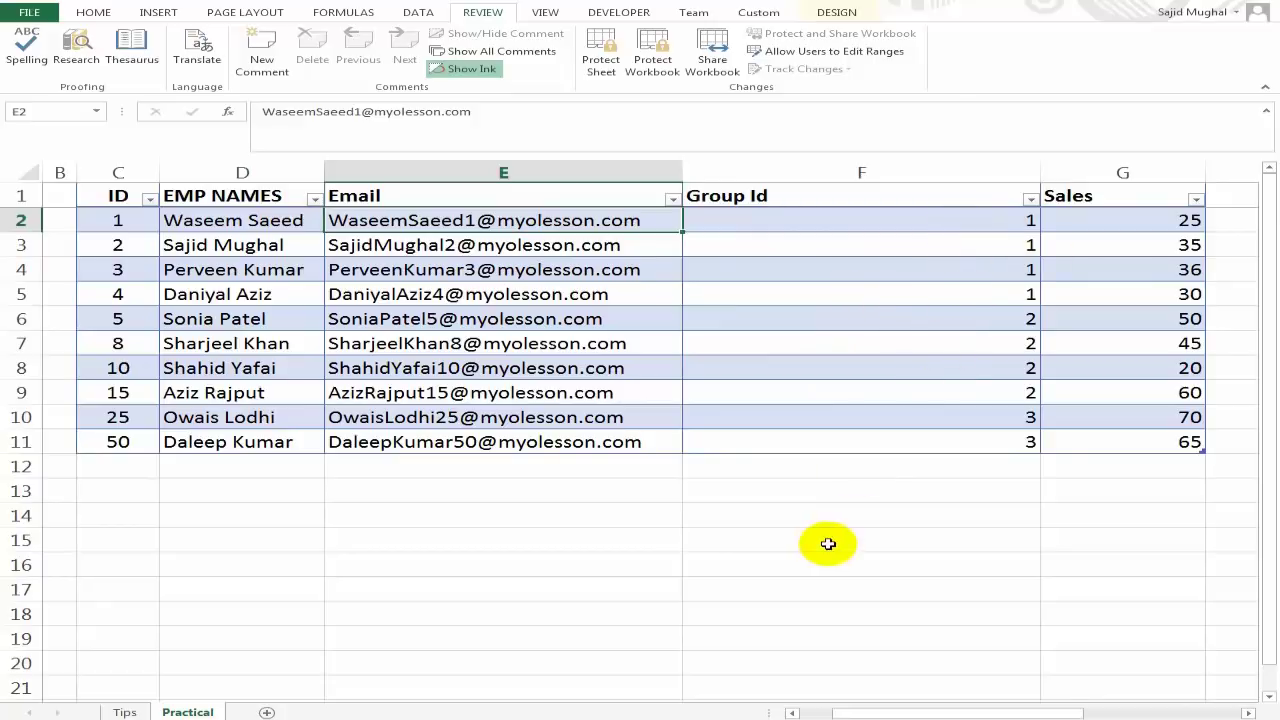
click(909, 217)
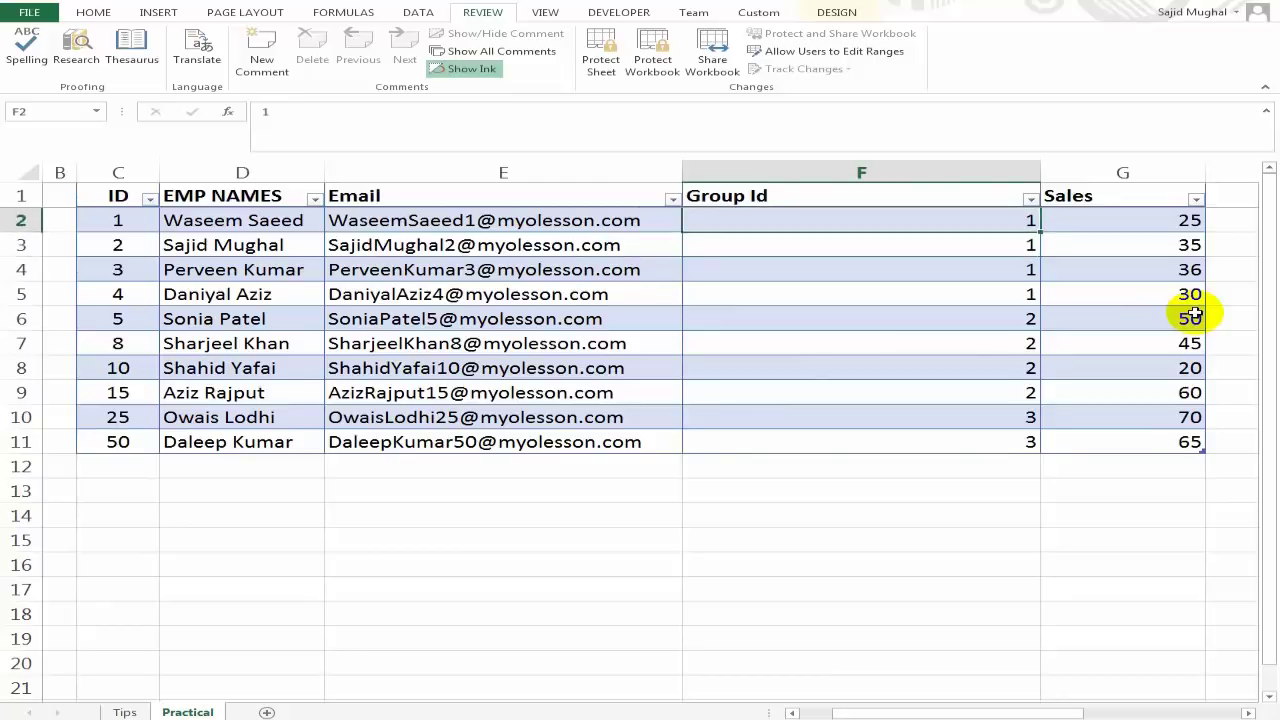
click(888, 289)
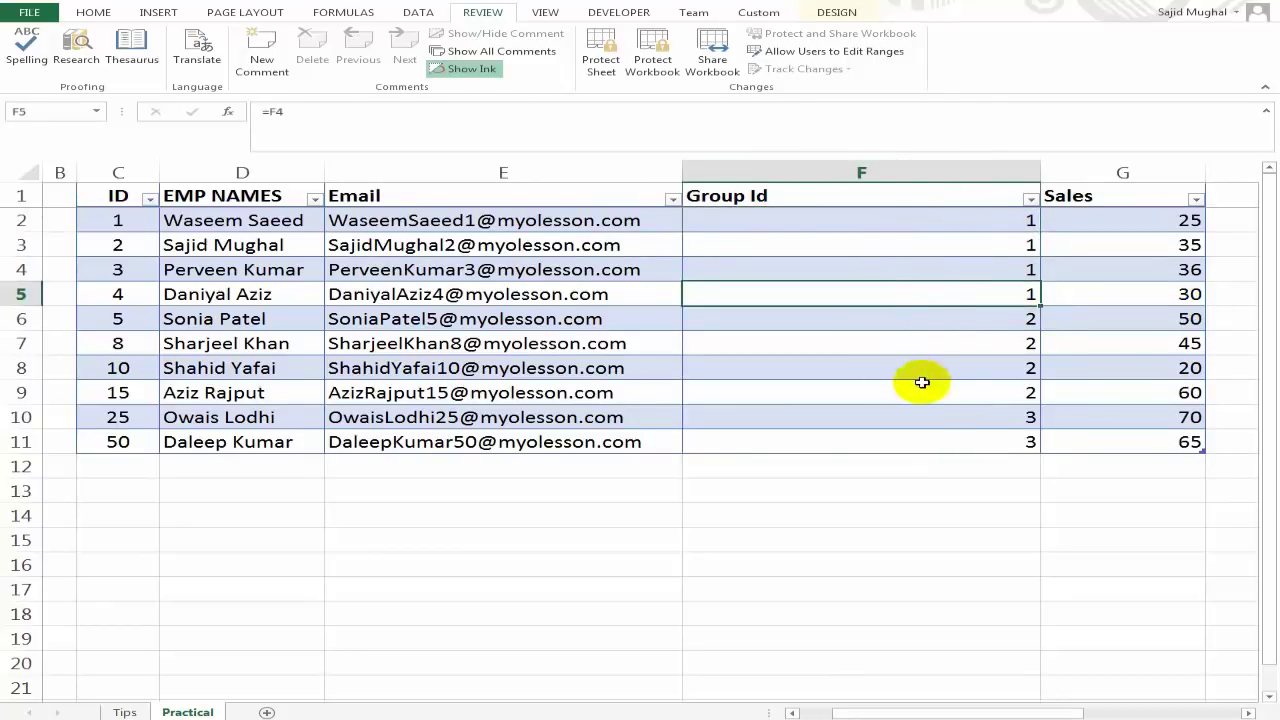
click(900, 223)
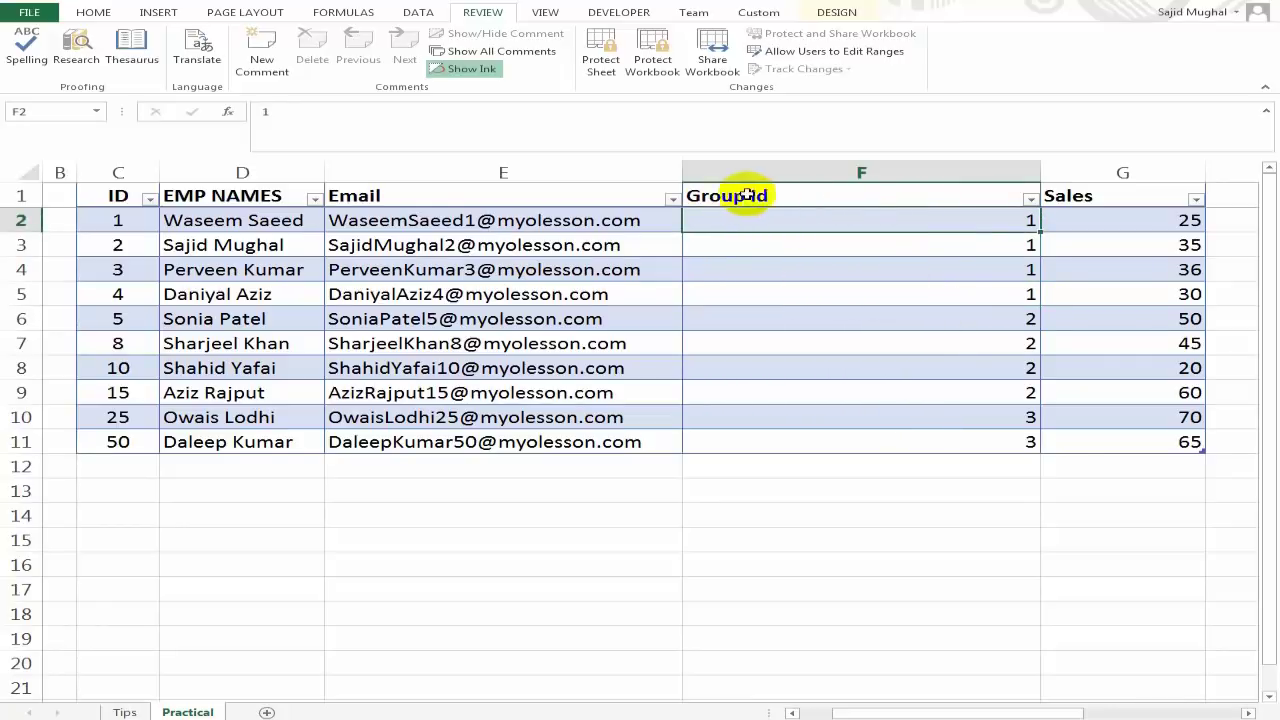
click(930, 344)
click(889, 225)
click(908, 293)
click(906, 366)
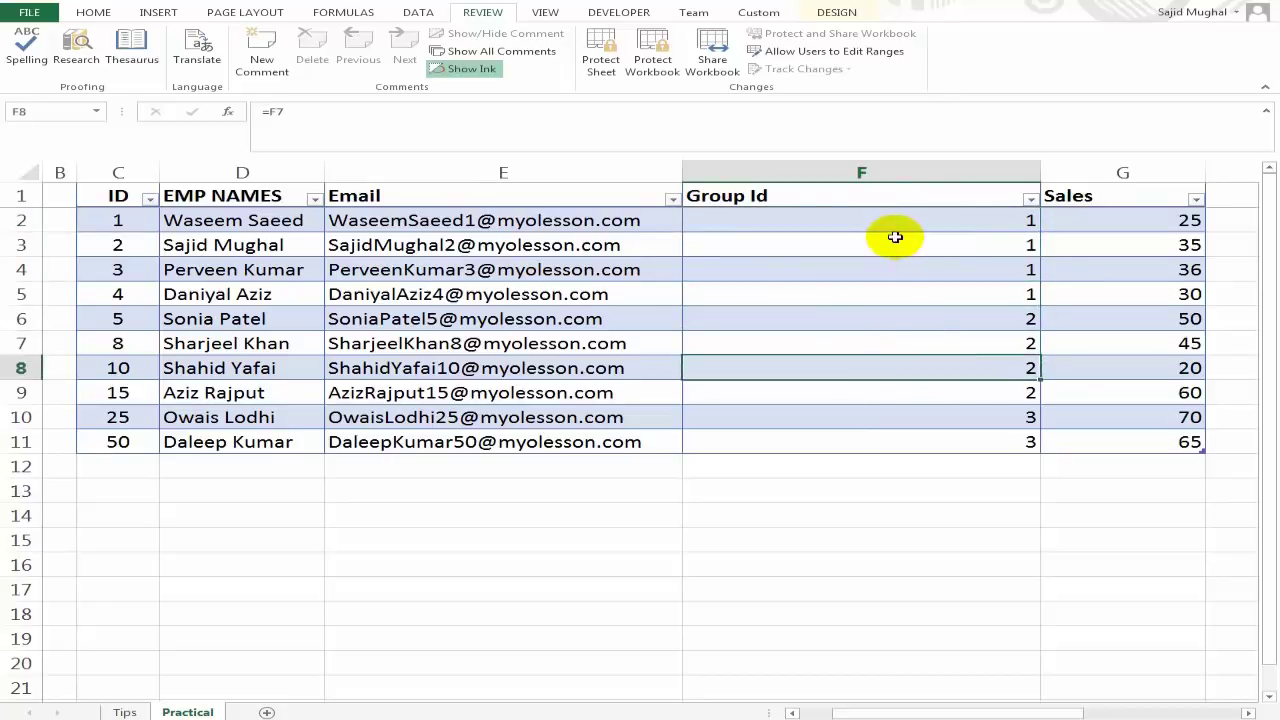
click(894, 242)
click(898, 212)
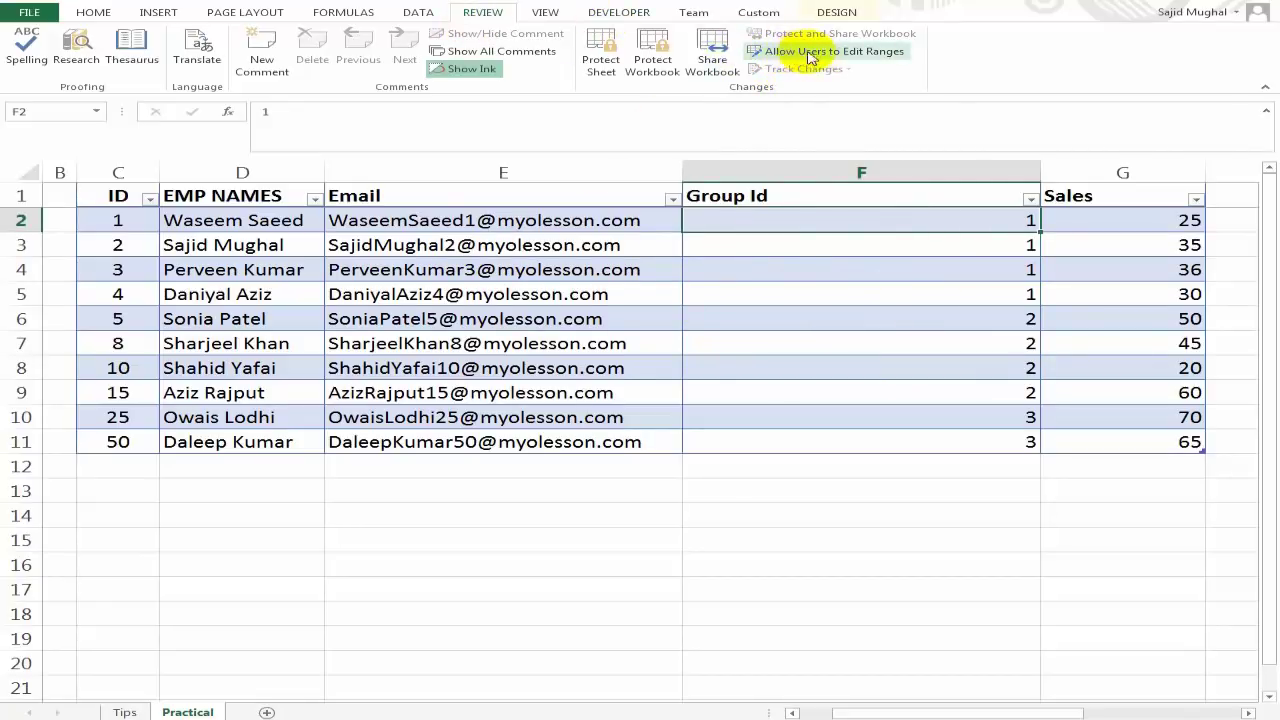
Define editable range Range1 referring to column $F:$F, then apply and close.
click(873, 55)
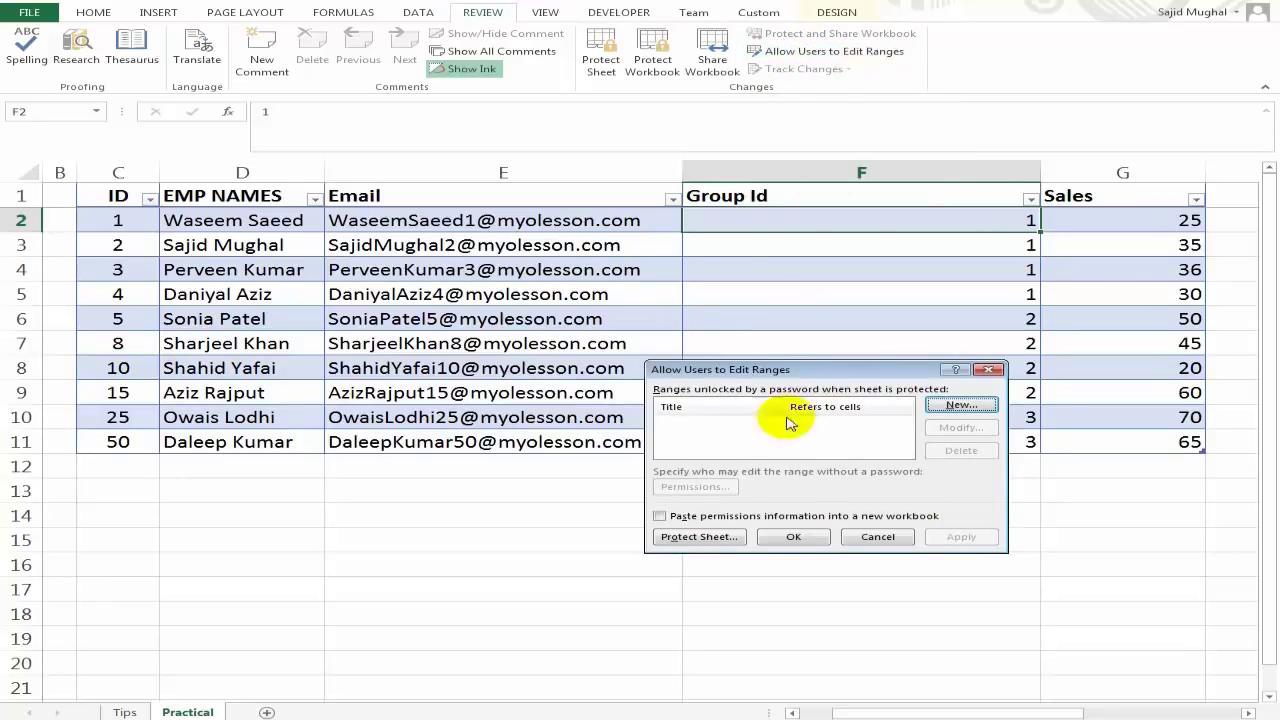
click(960, 404)
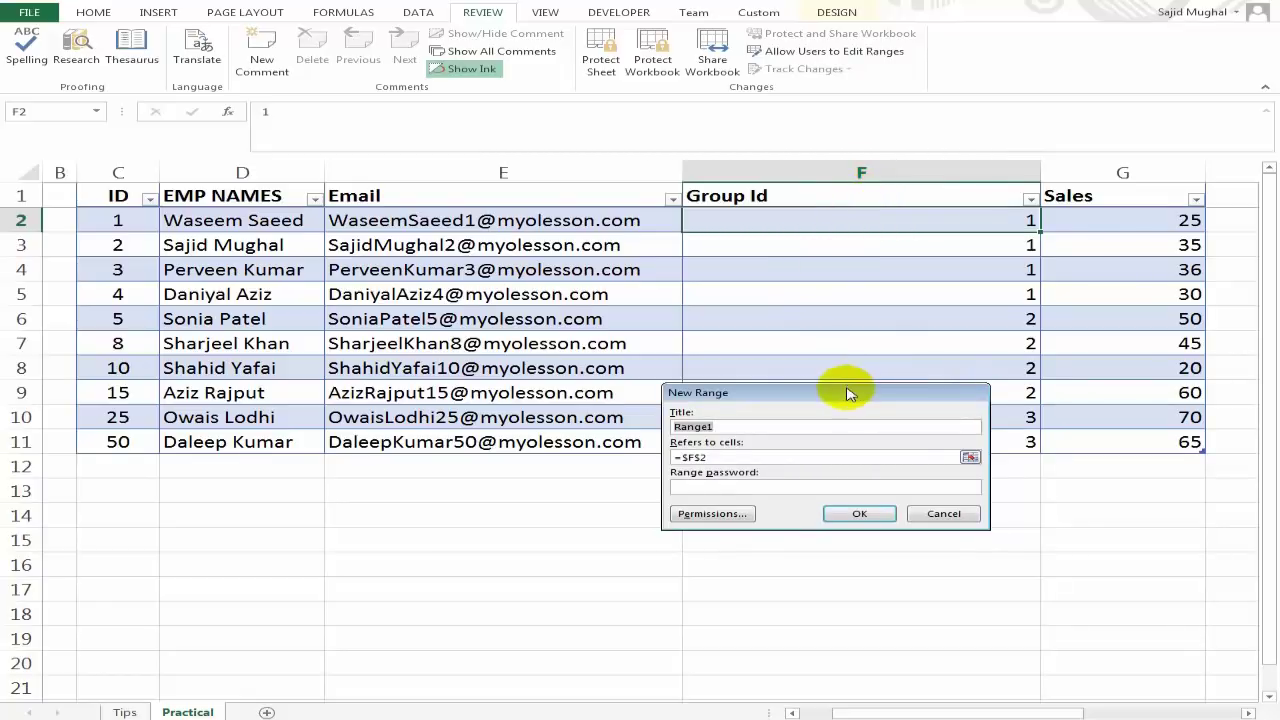
click(840, 457)
click(848, 220)
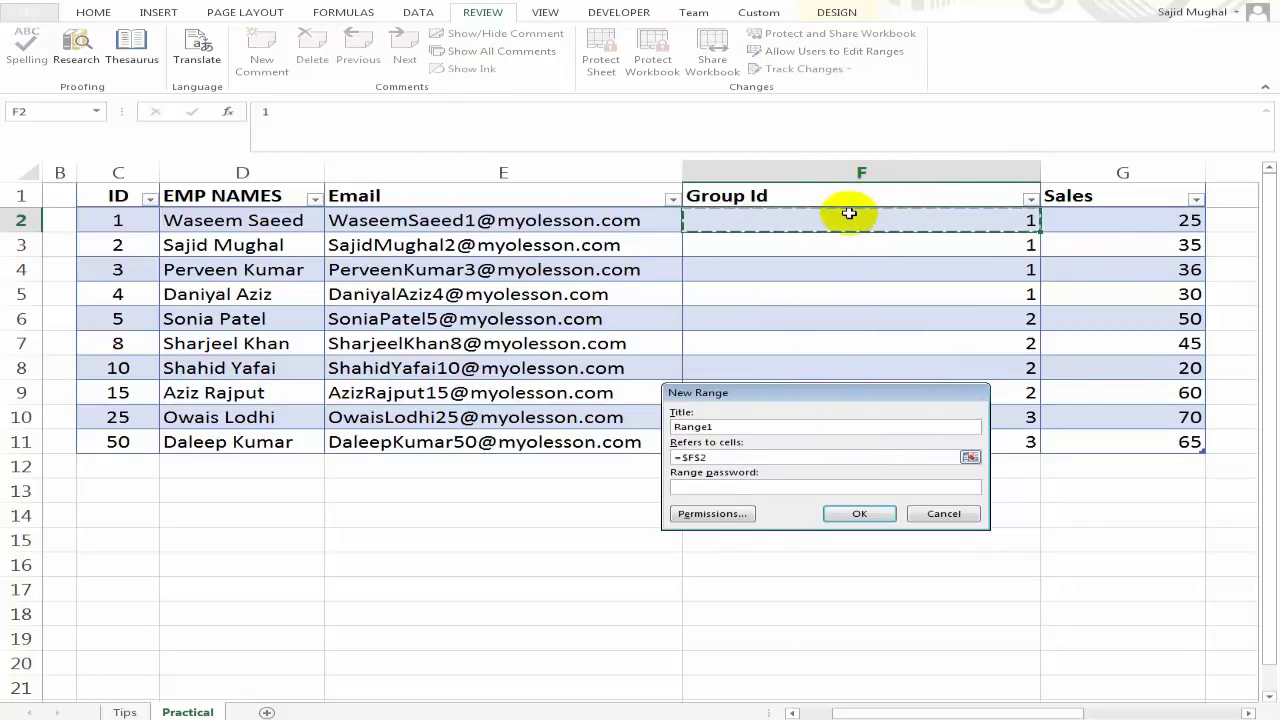
drag(846, 216, 846, 274)
drag(849, 427, 849, 436)
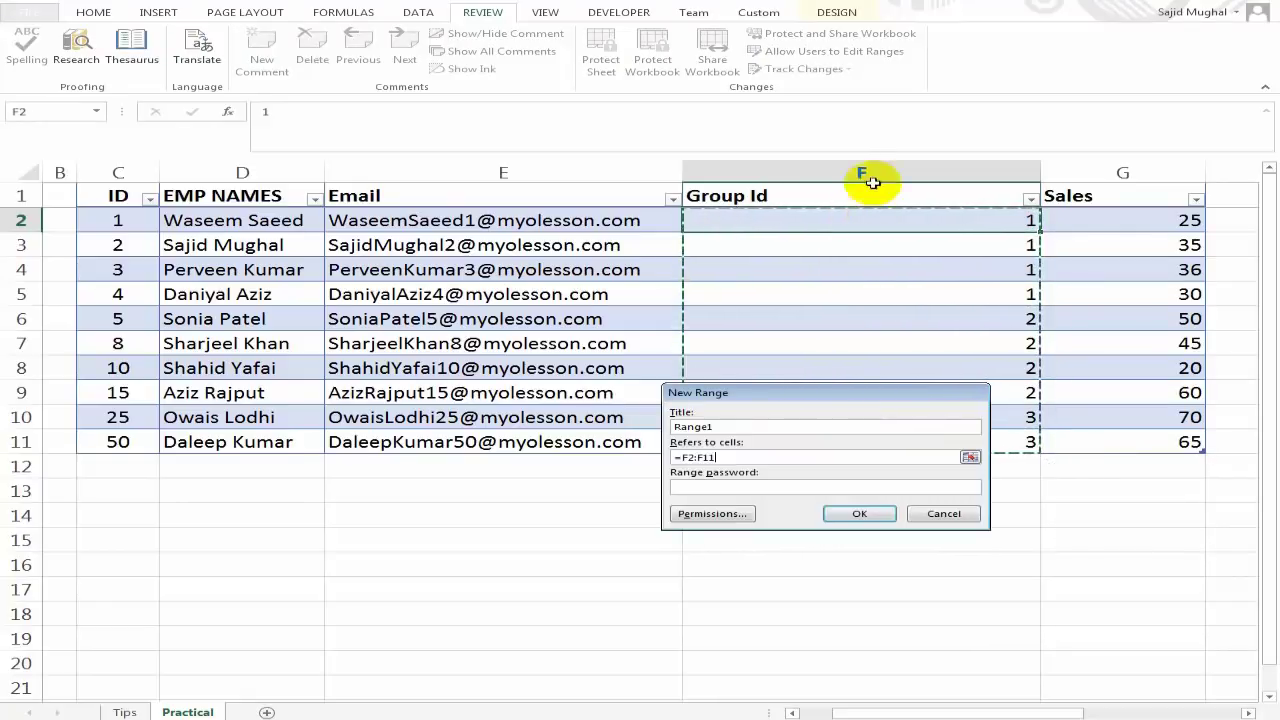
click(869, 172)
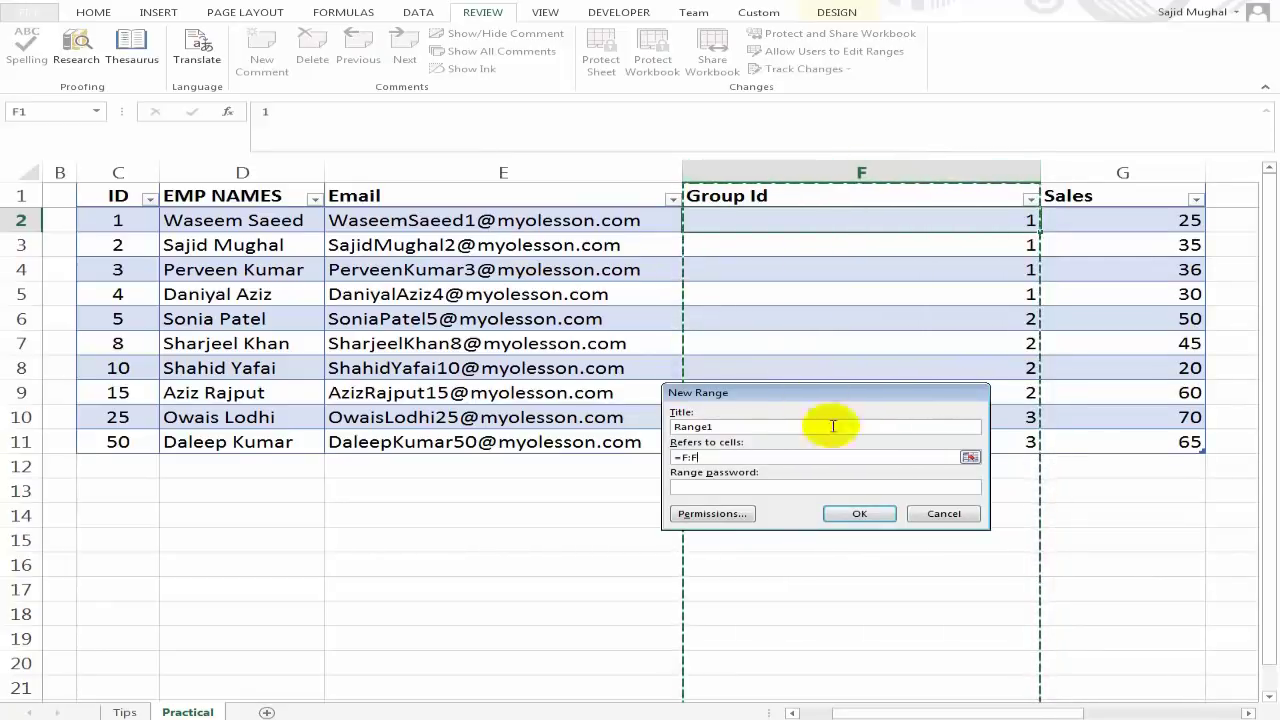
click(862, 515)
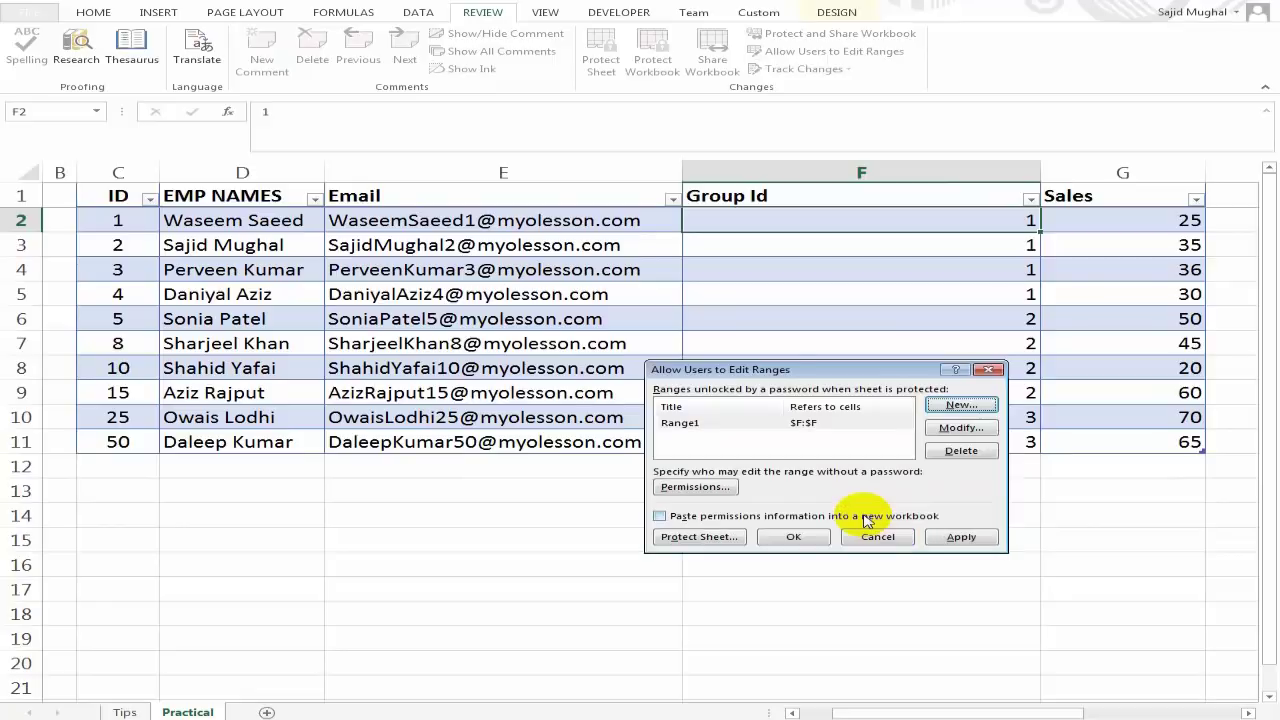
click(955, 541)
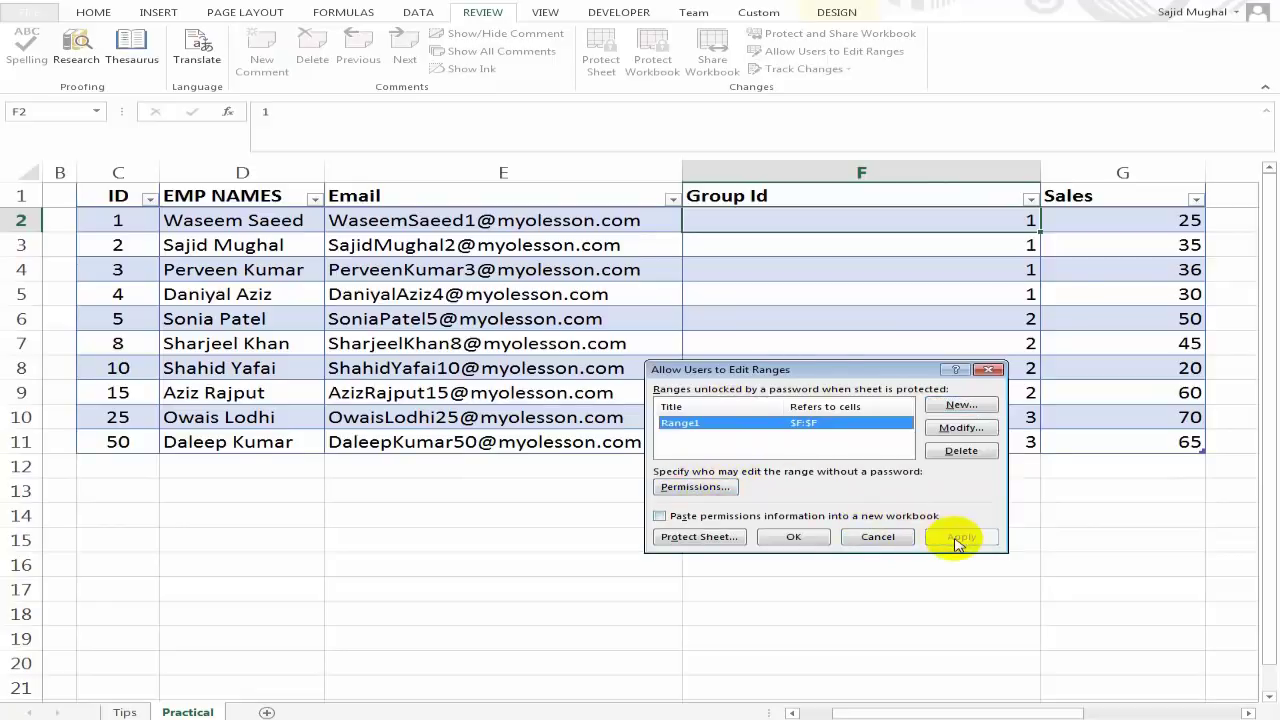
click(790, 537)
Protect the Practical sheet with a password, entered twice to confirm.
click(780, 294)
click(583, 67)
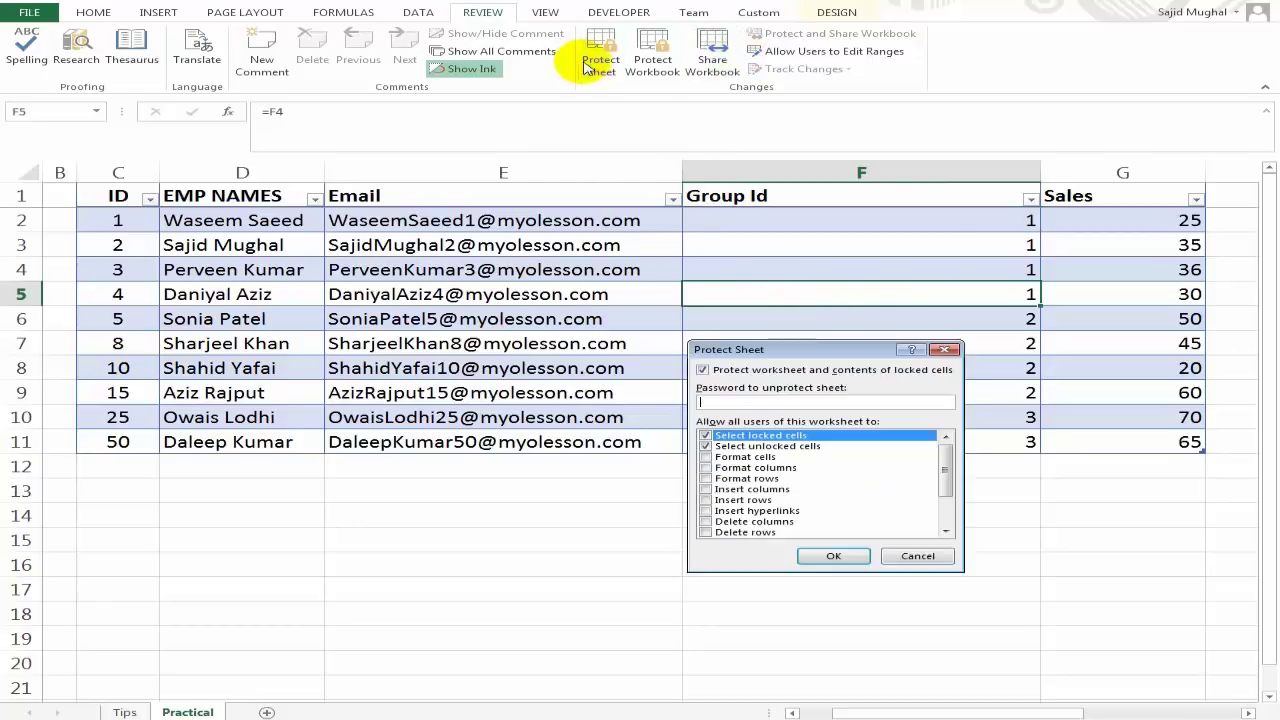
text(123)
key(Return)
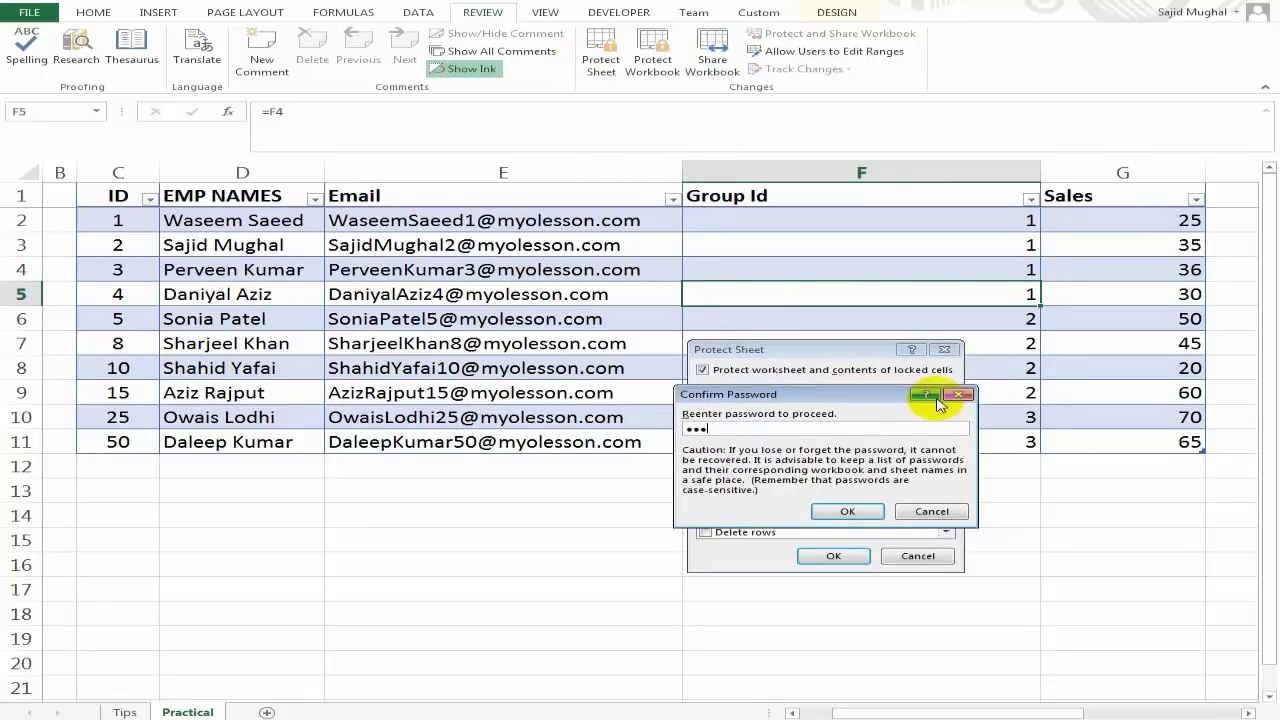
text(123)
key(Return)
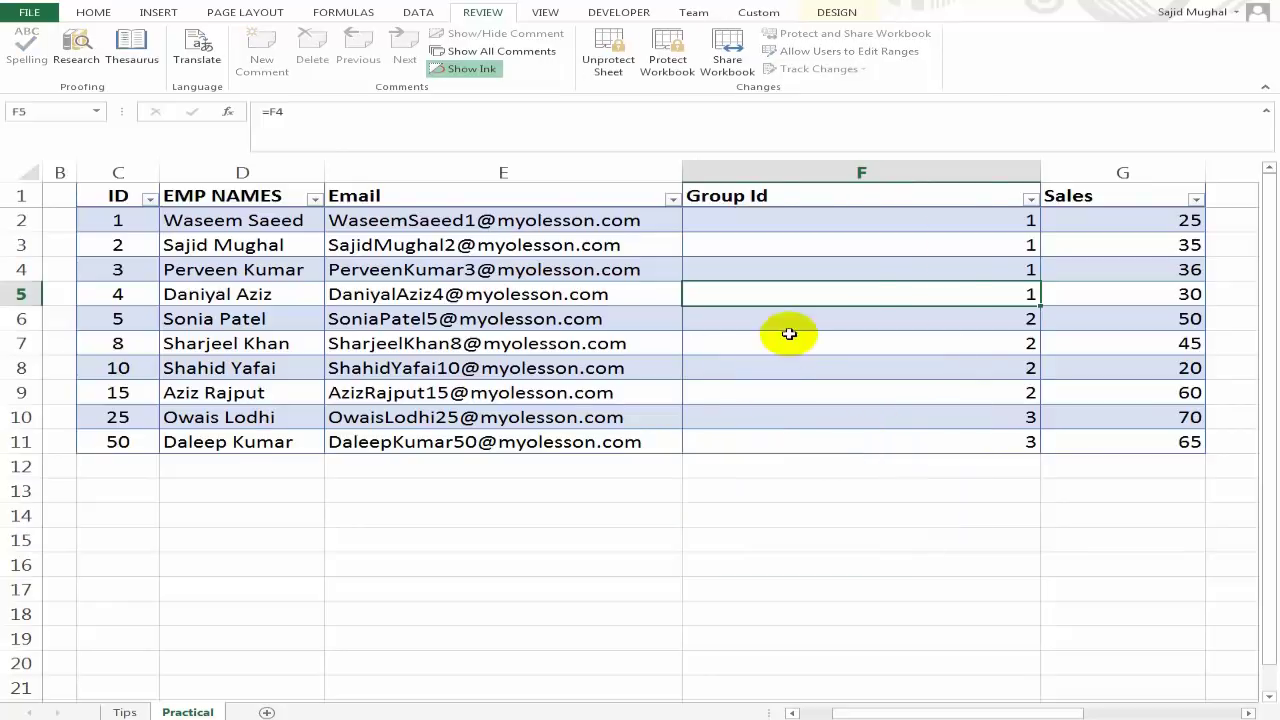
Test the protection: editing E4 is blocked, while F4 accepts a Group Id of 2.
double_click(516, 266)
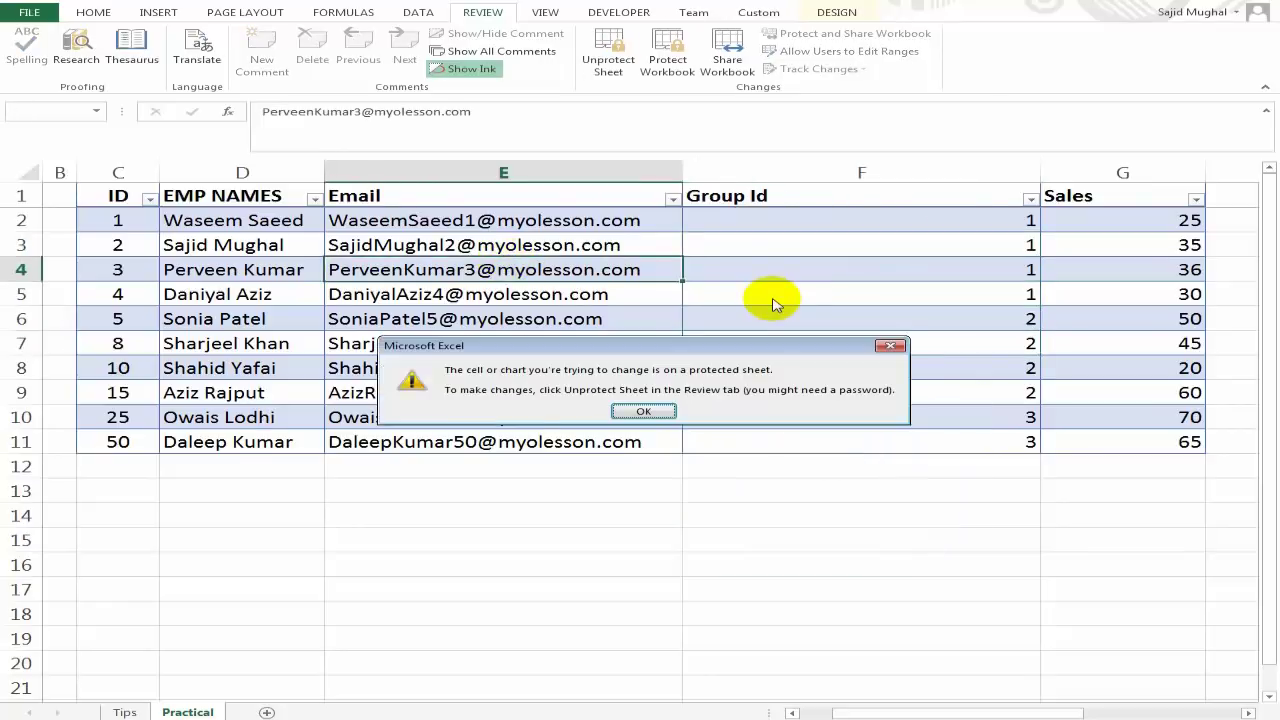
key(Return)
key(Left)
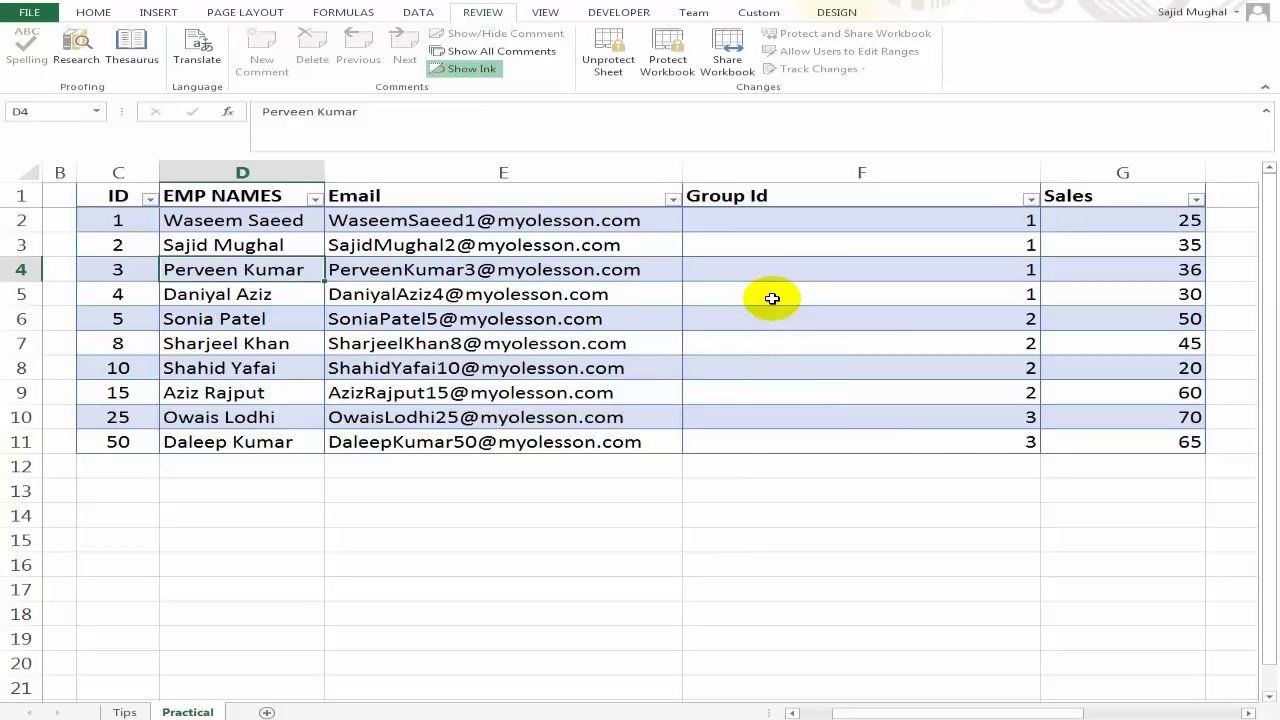
key(Right)
key(Right)
text(2)
key(Return)
key(Up)
Check the Group Id cells below F4, then review the Hide Formula tip on the Tips sheet.
key(Down)
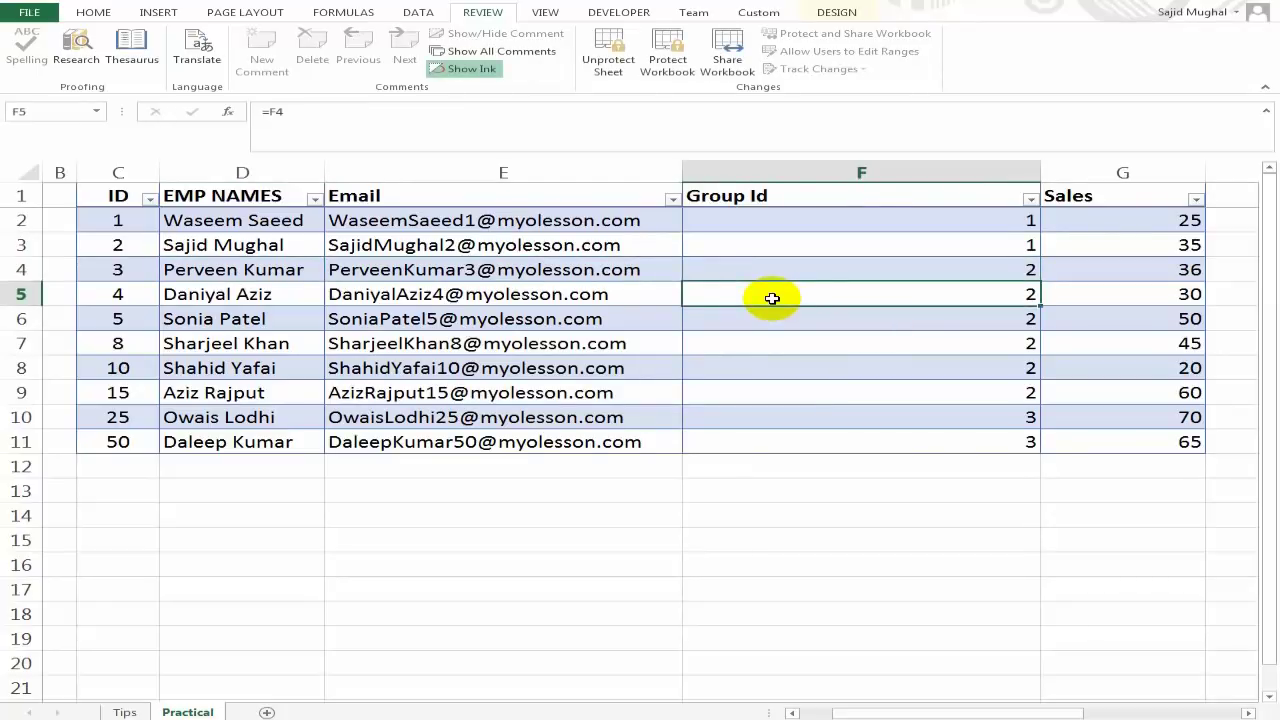
click(871, 386)
key(Up)
key(Up)
key(Up)
key(Up)
key(Up)
key(Up)
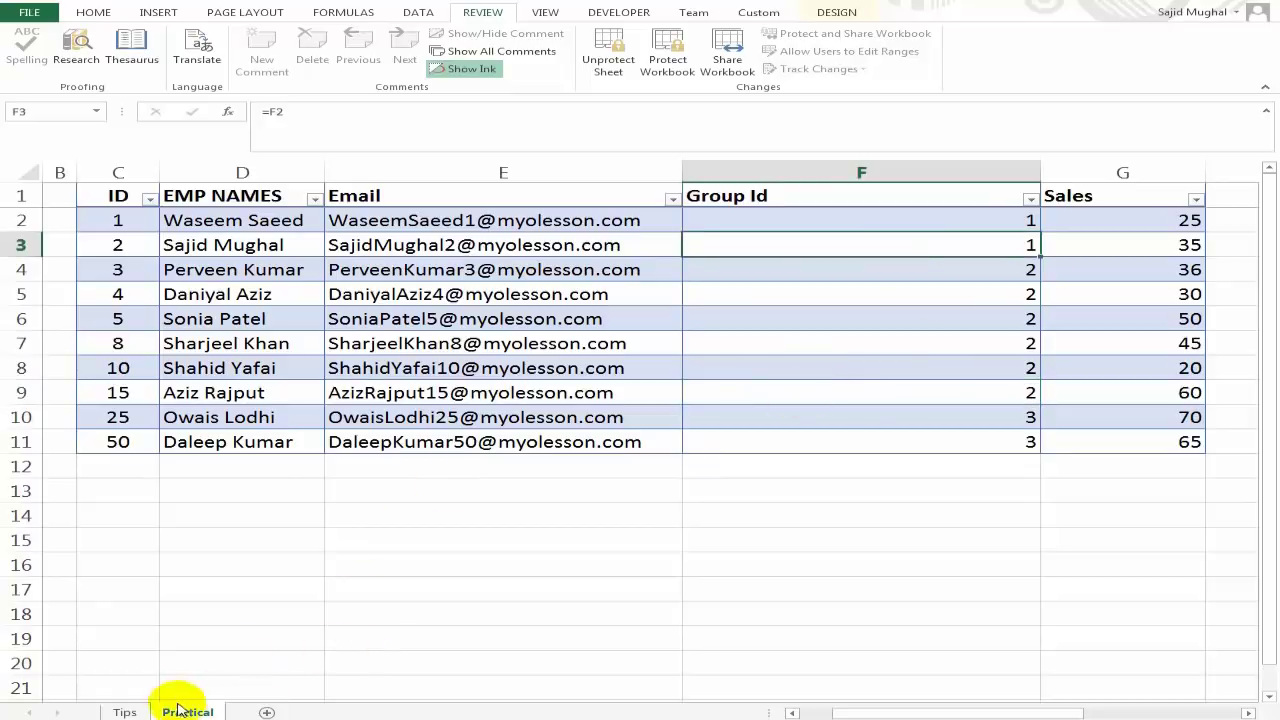
click(125, 712)
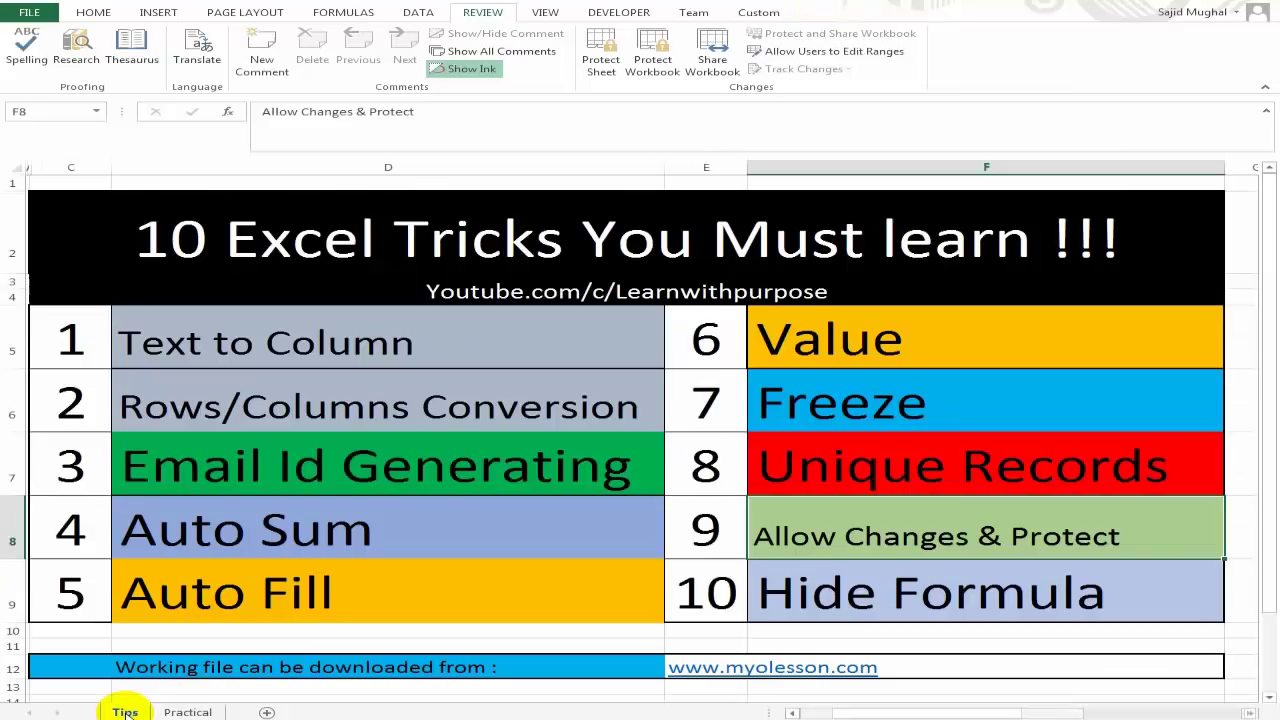
click(876, 601)
click(187, 712)
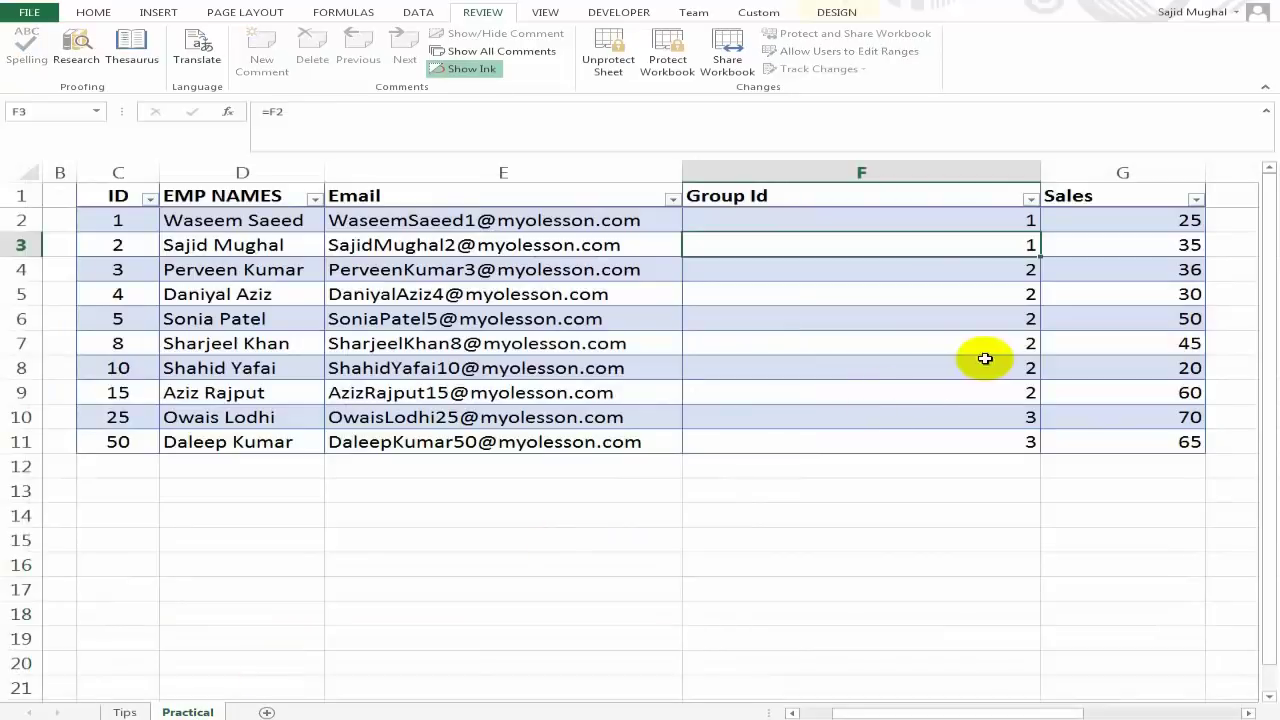
Unprotect the sheet, retrying with the correct password after an incorrect-password error.
click(1146, 340)
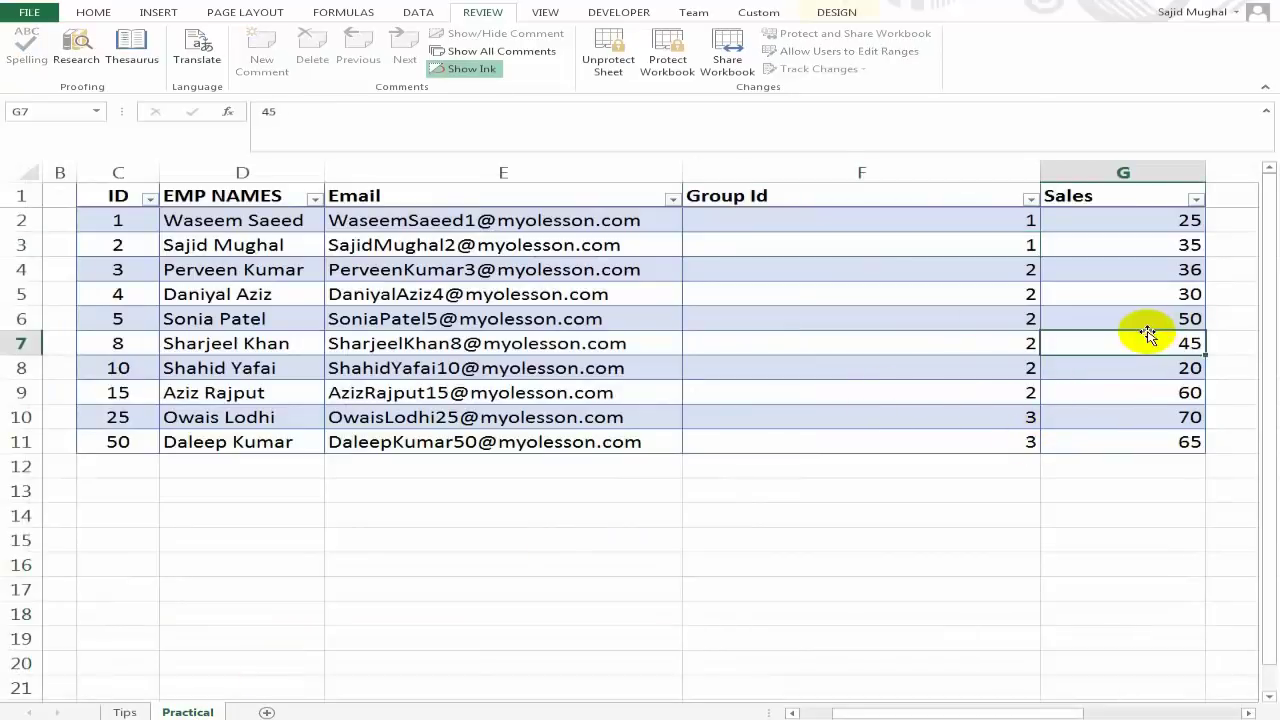
drag(909, 708, 980, 706)
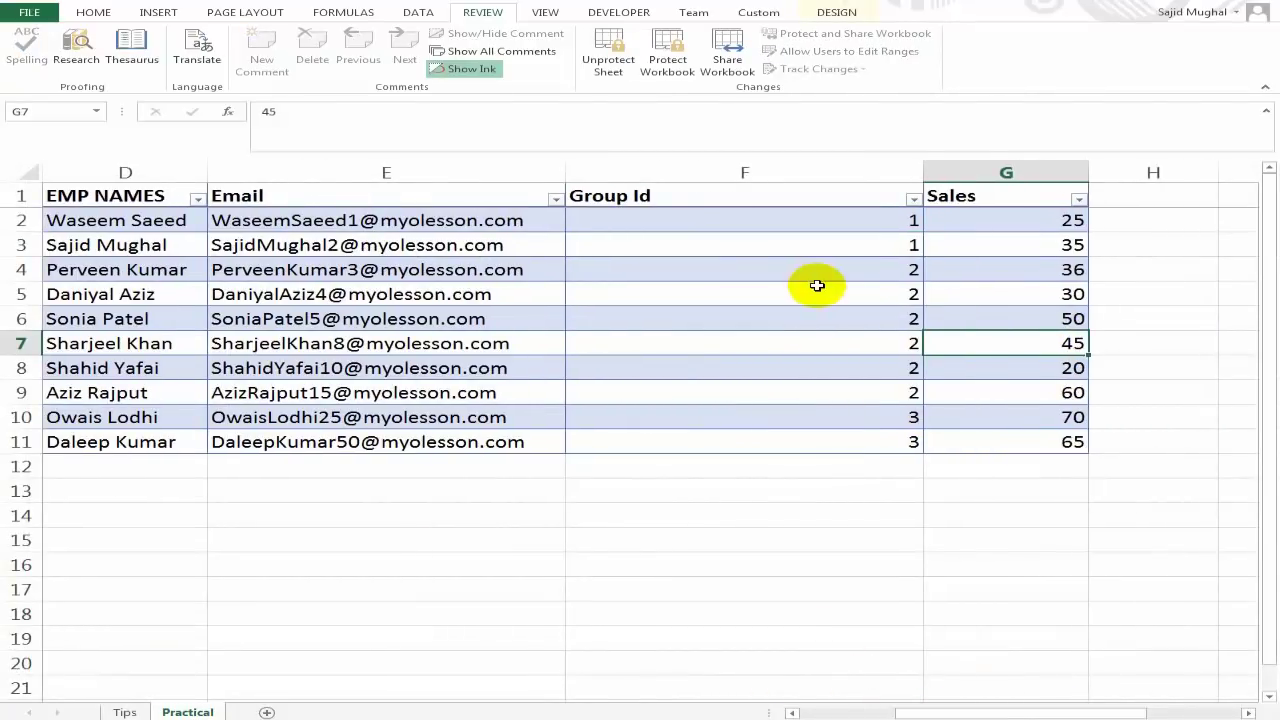
click(610, 60)
click(843, 480)
click(641, 399)
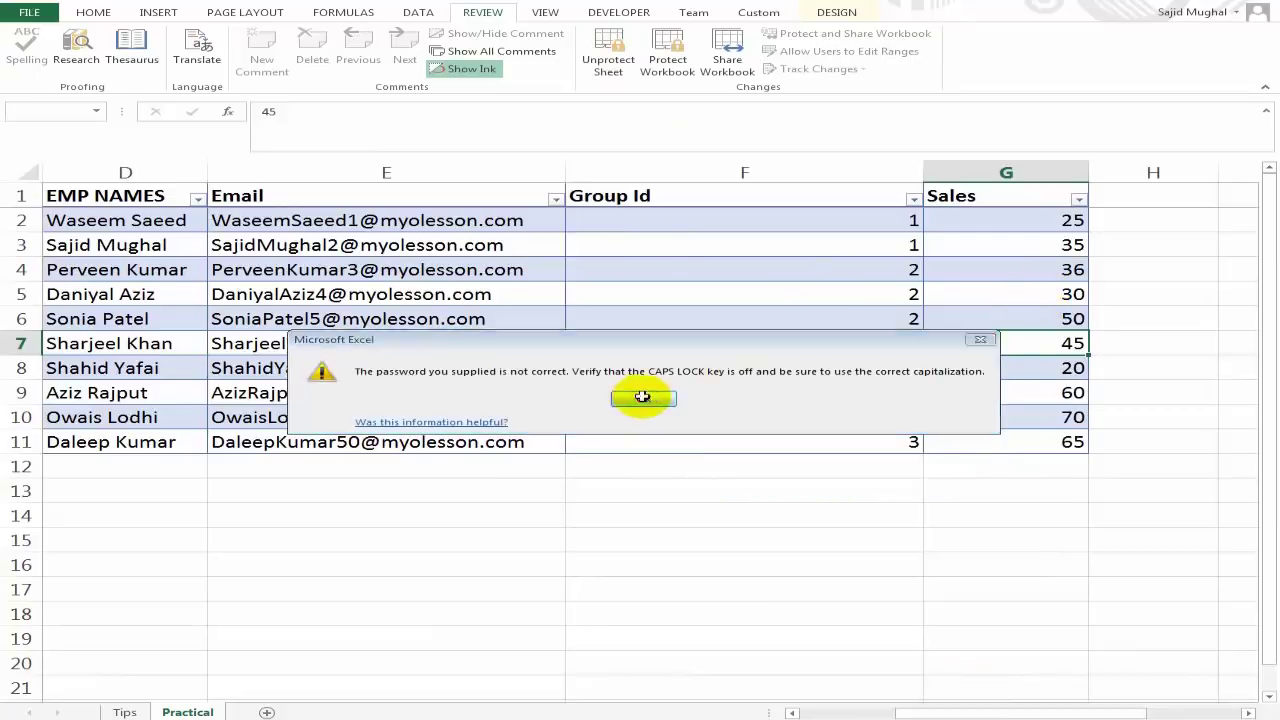
click(608, 60)
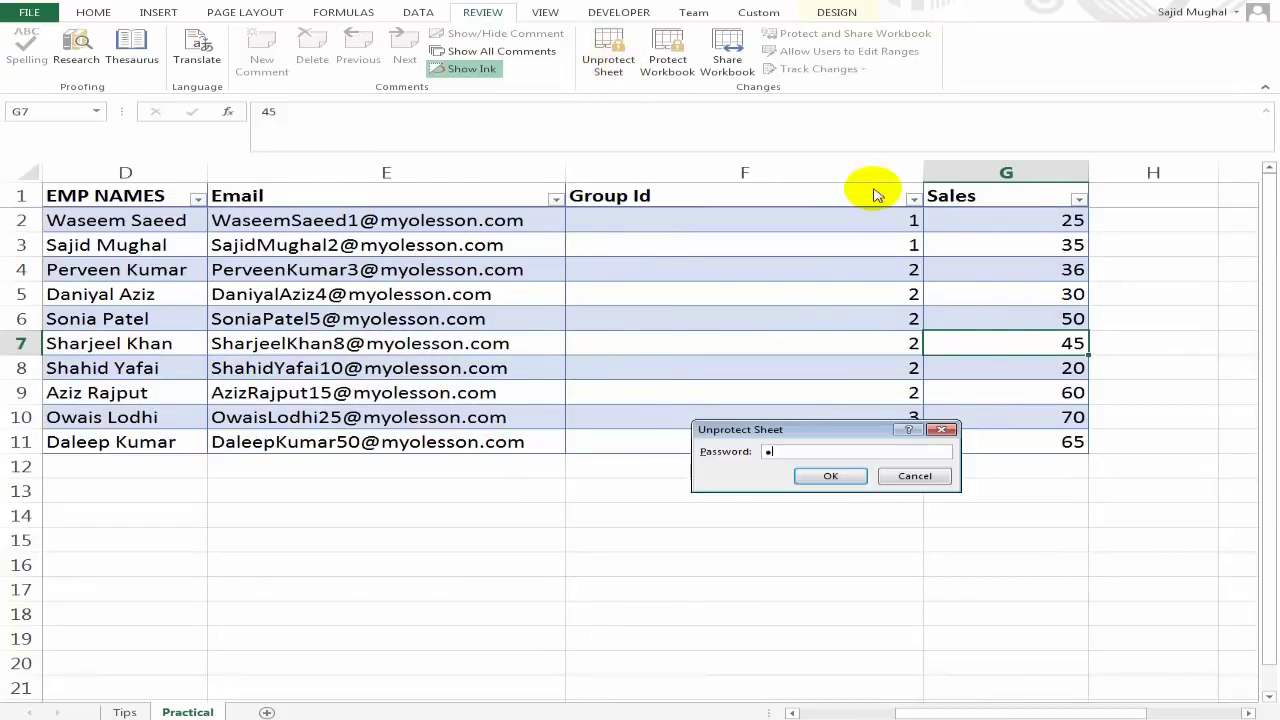
key(Return)
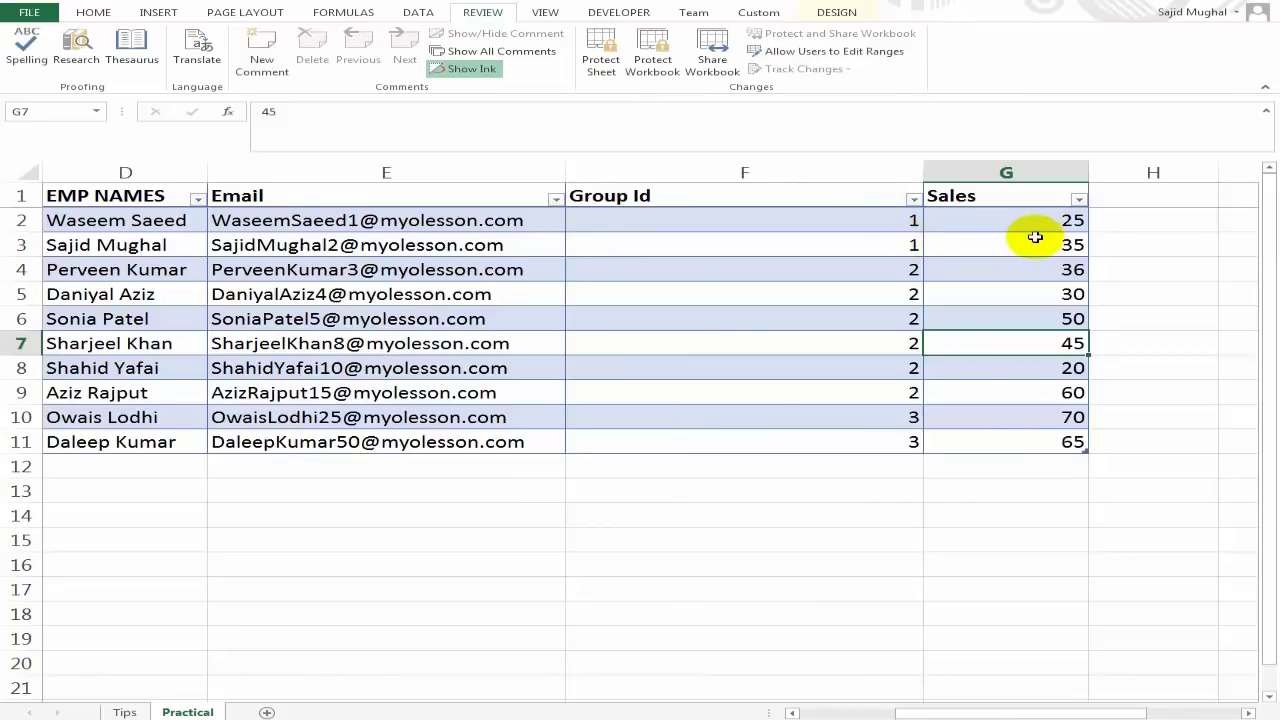
click(1035, 220)
Type a Commission header in I1, paste the Percentage header and ten values into column H, then select I2.
key(Up)
key(Right)
key(Right)
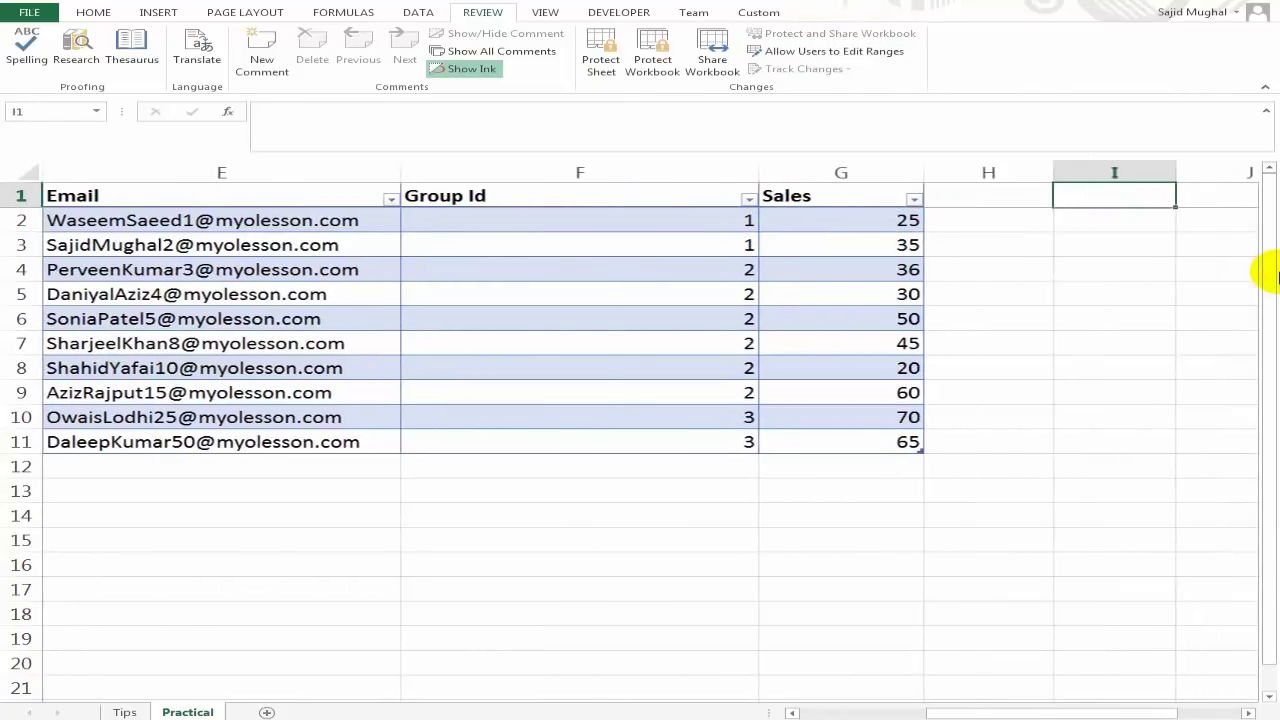
text(Commission)
key(Return)
key(Up)
key(Left)
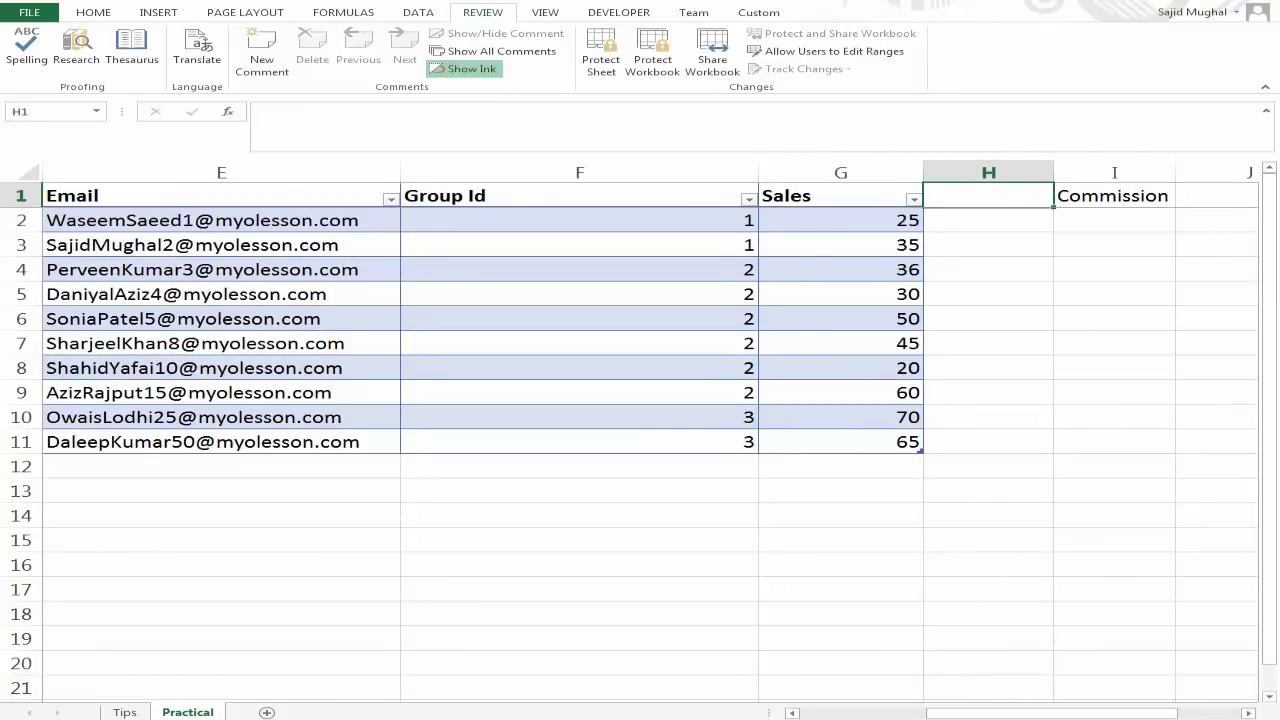
key(ctrl+v)
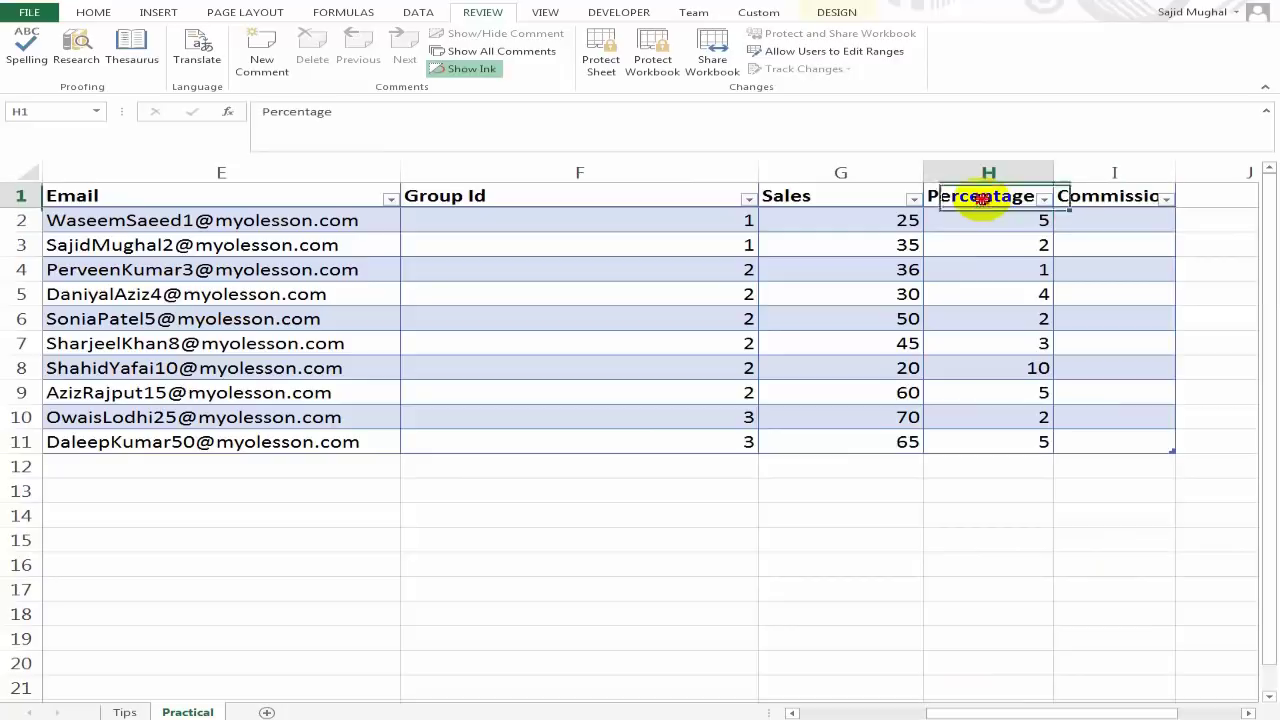
click(1082, 195)
click(1103, 224)
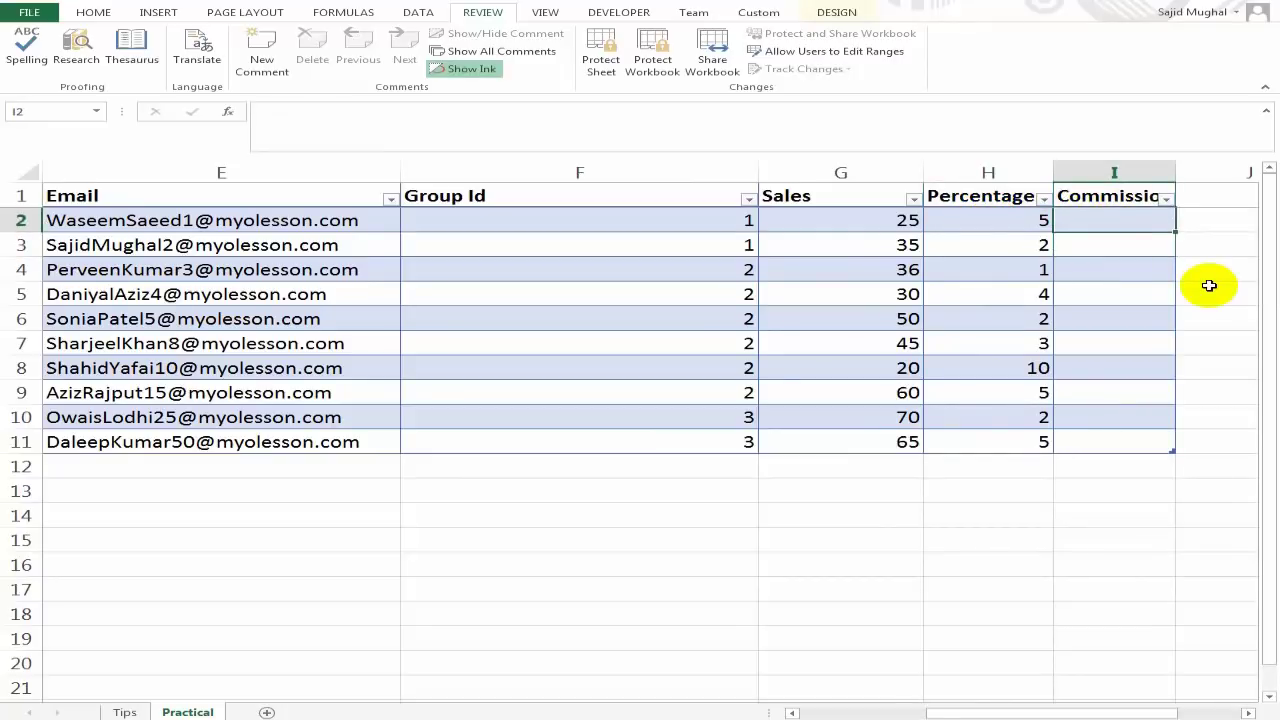
text(=)
key(Left)
key(Left)
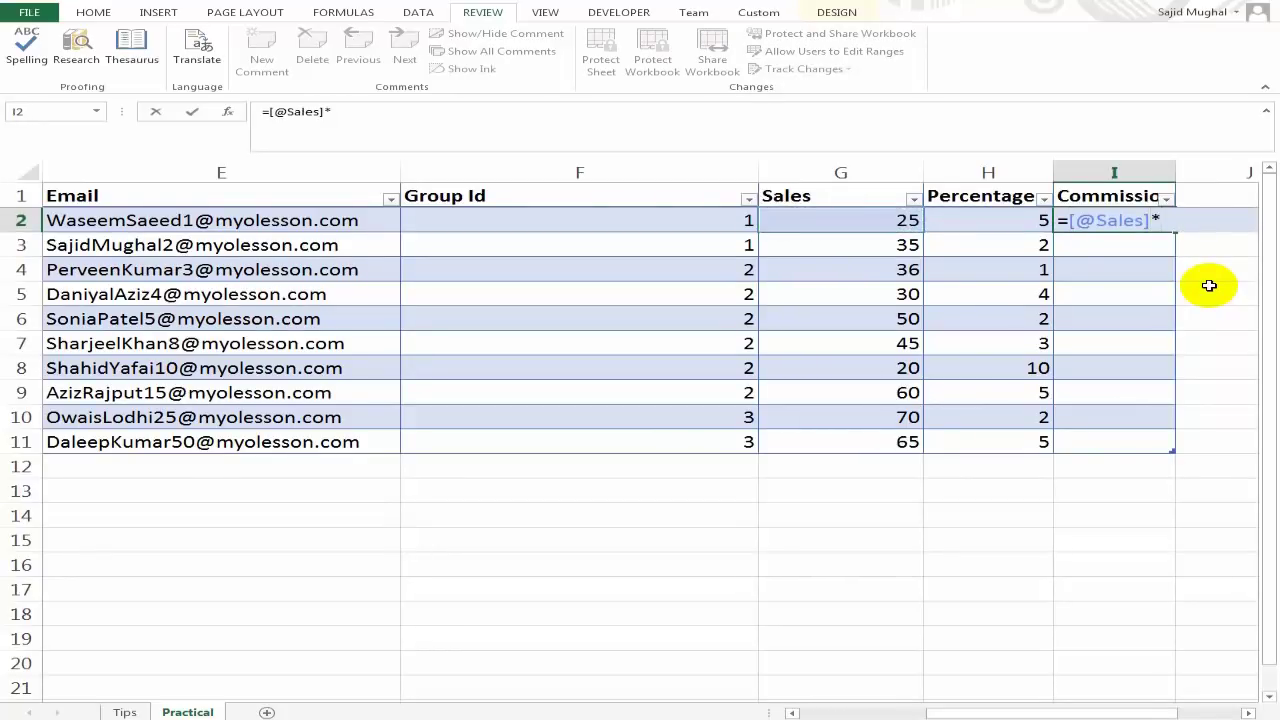
text(*)
key(Left)
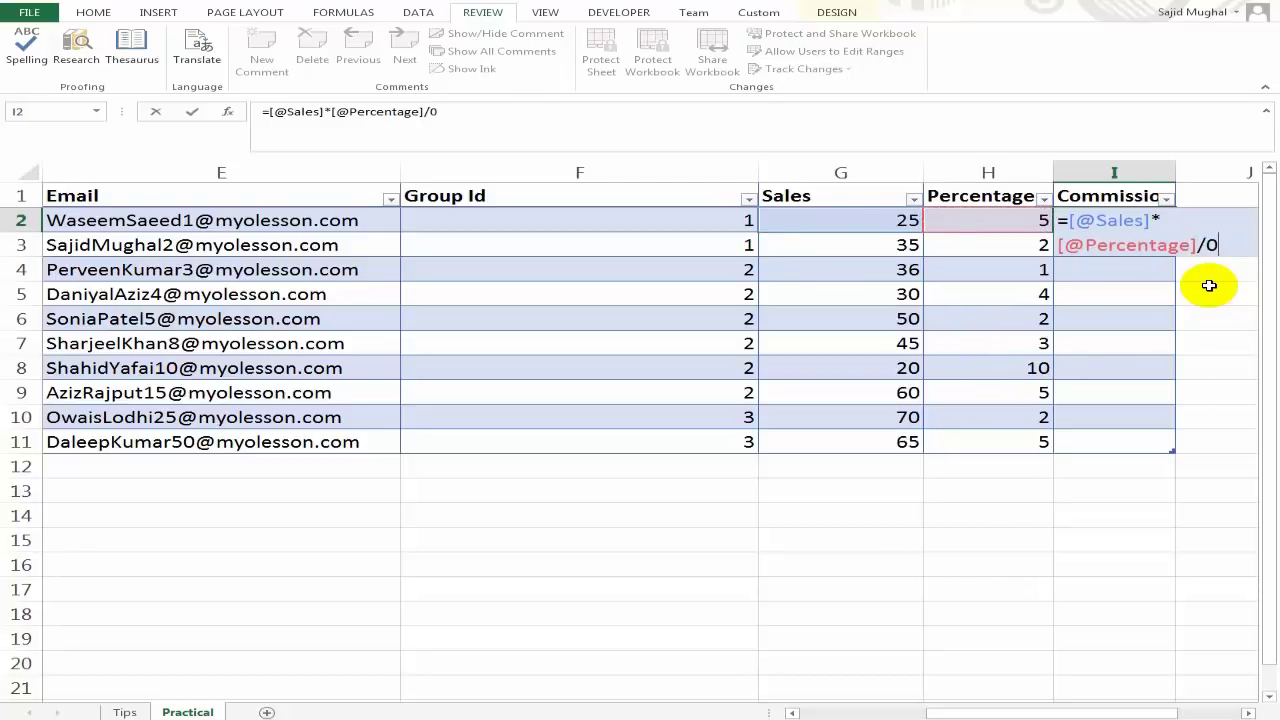
key(Return)
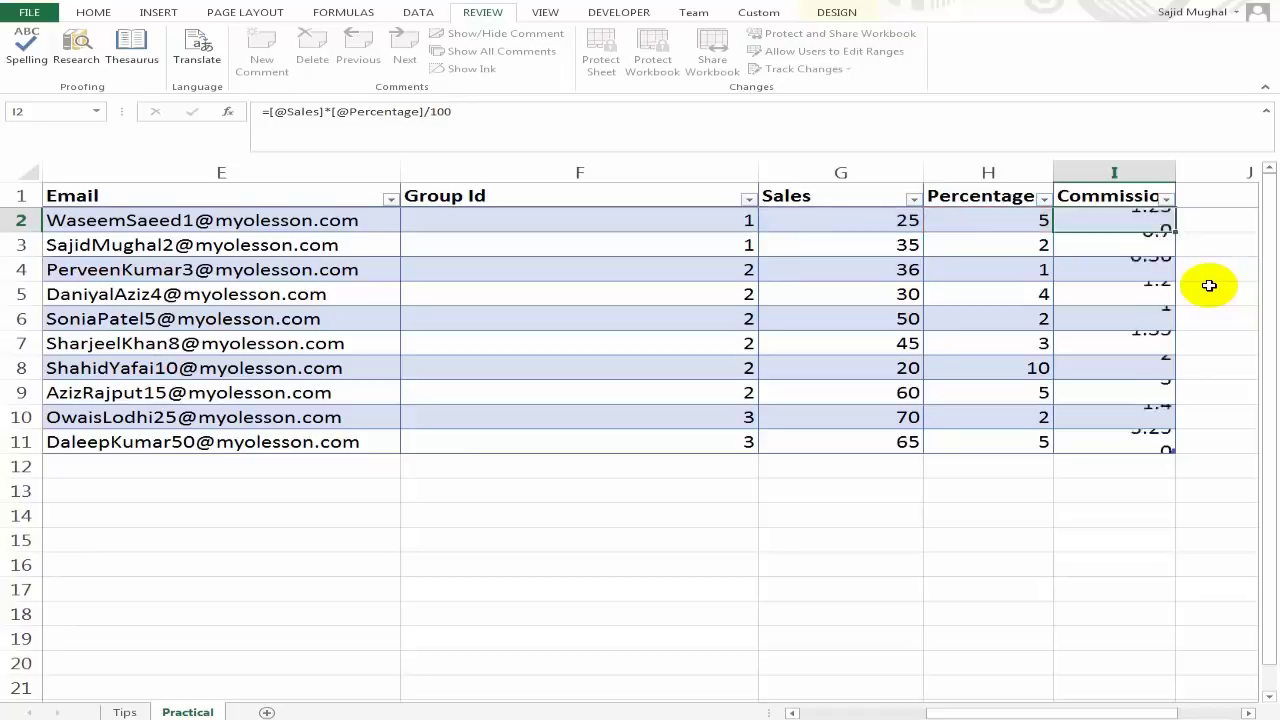
key(Up)
key(Down)
key(Down)
key(Down)
key(Down)
key(Down)
key(Down)
key(Up)
key(Up)
key(Up)
key(Up)
key(Up)
key(Up)
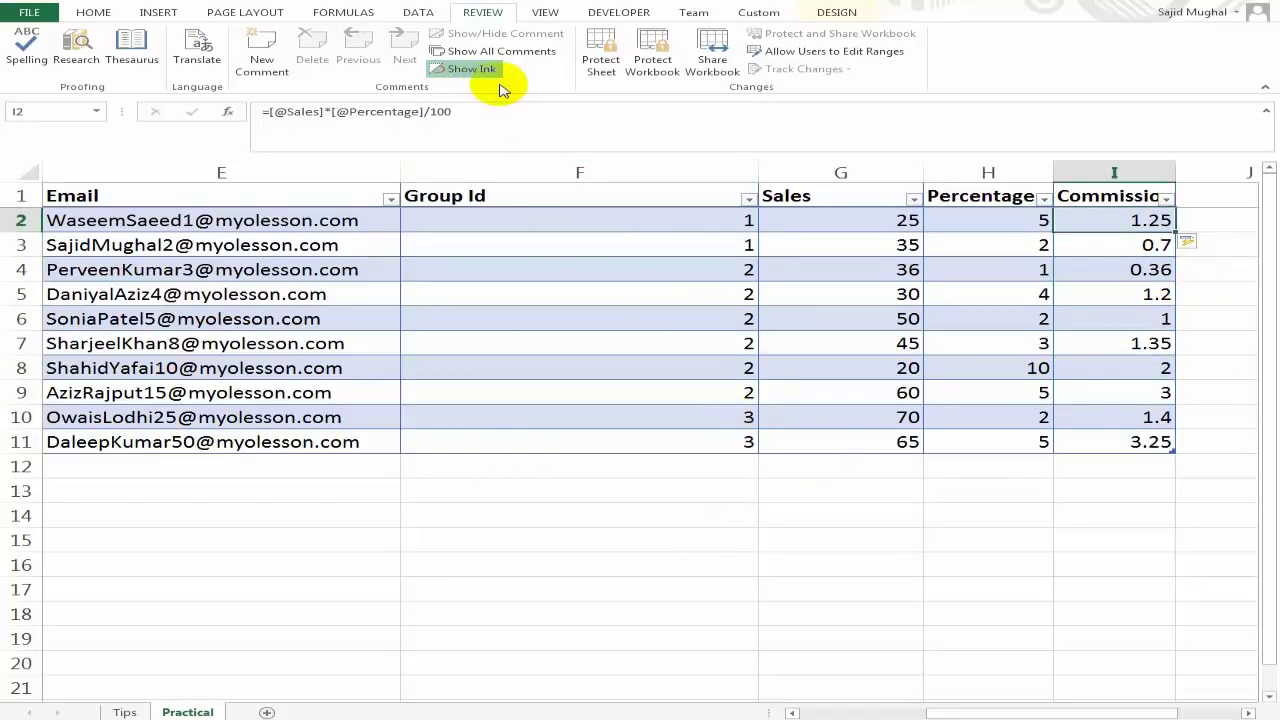
Protect the Practical sheet again with a password entered twice.
click(600, 66)
text(123)
key(Return)
text(123)
key(Return)
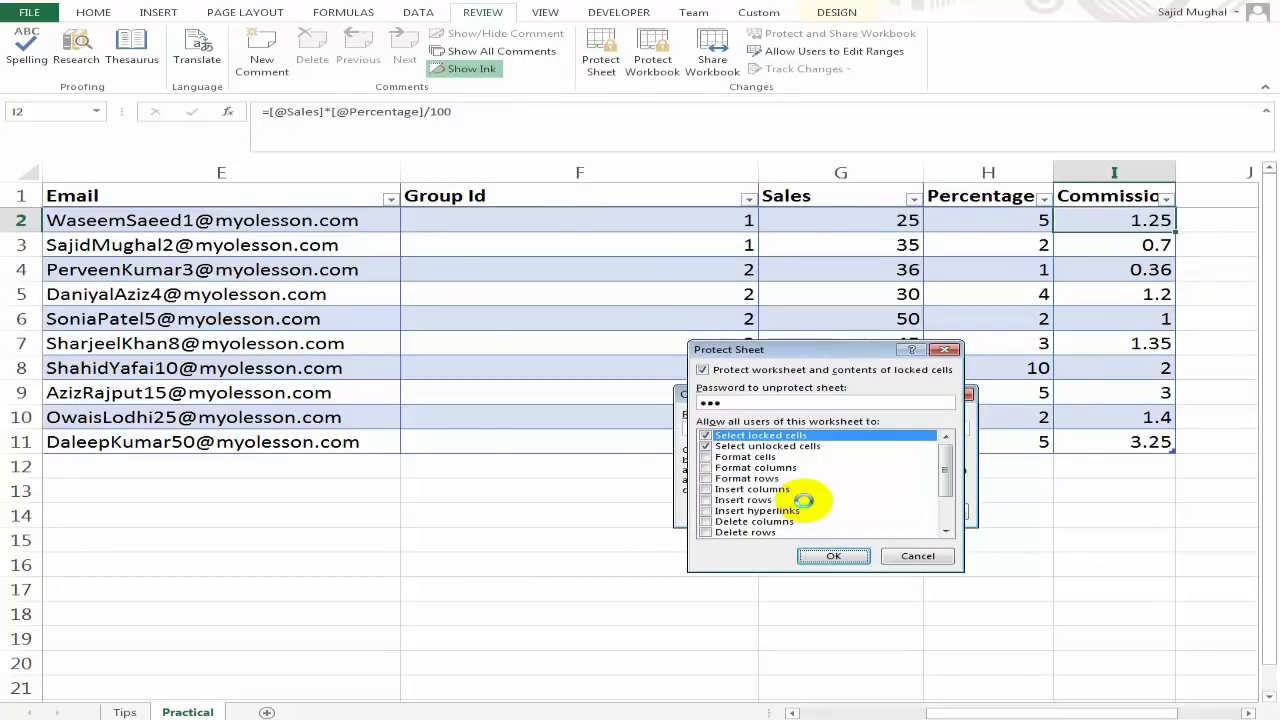
Try editing a Percentage cell and confirm the protected-sheet warning blocks it.
click(960, 314)
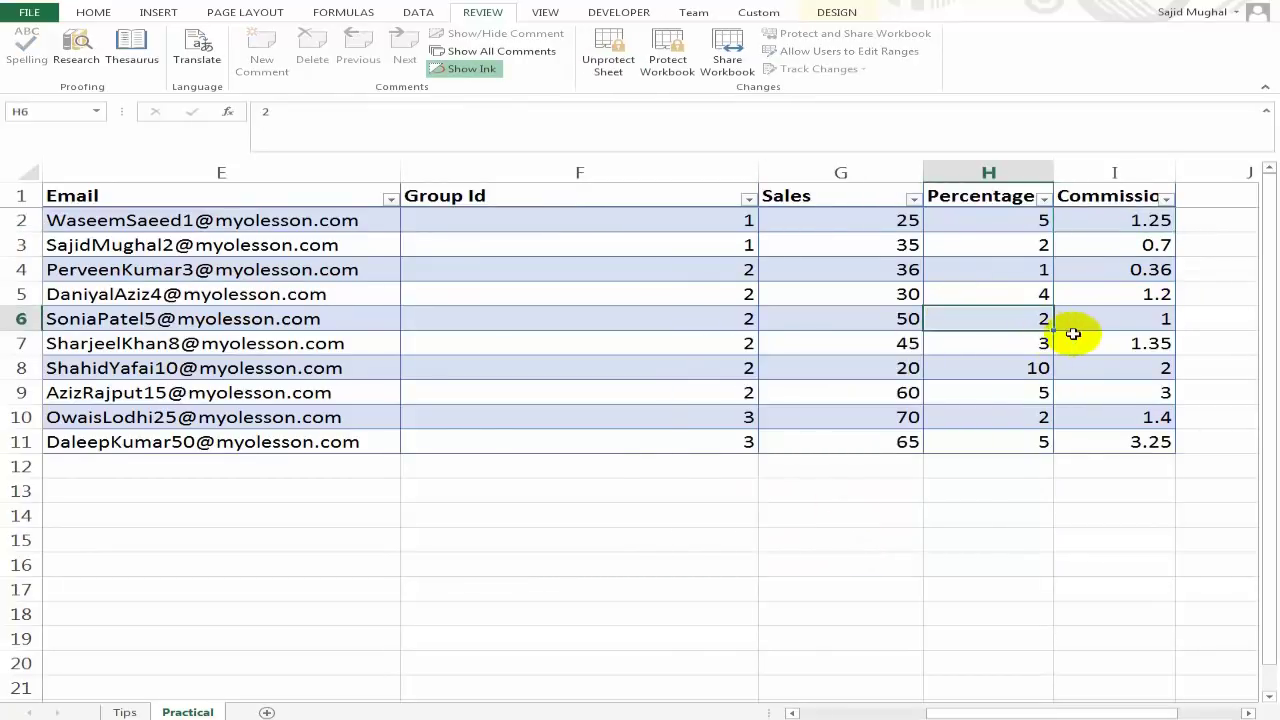
key(F2)
key(Return)
key(Left)
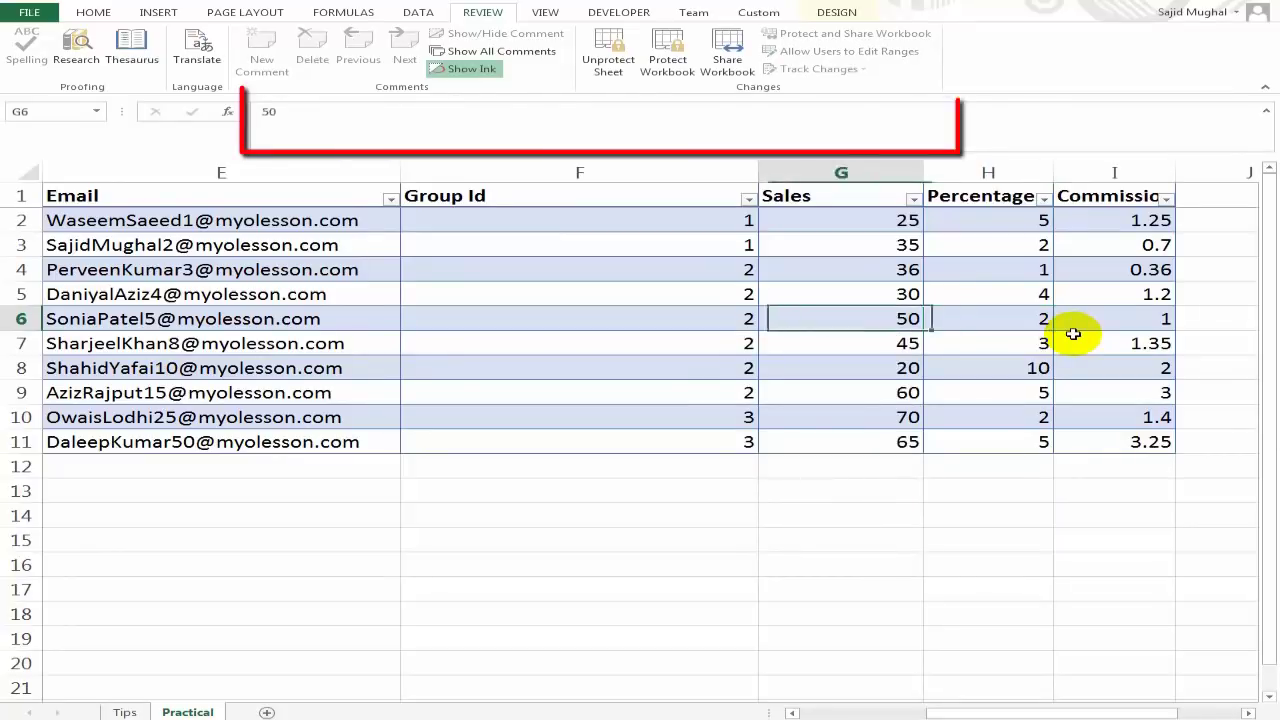
key(Left)
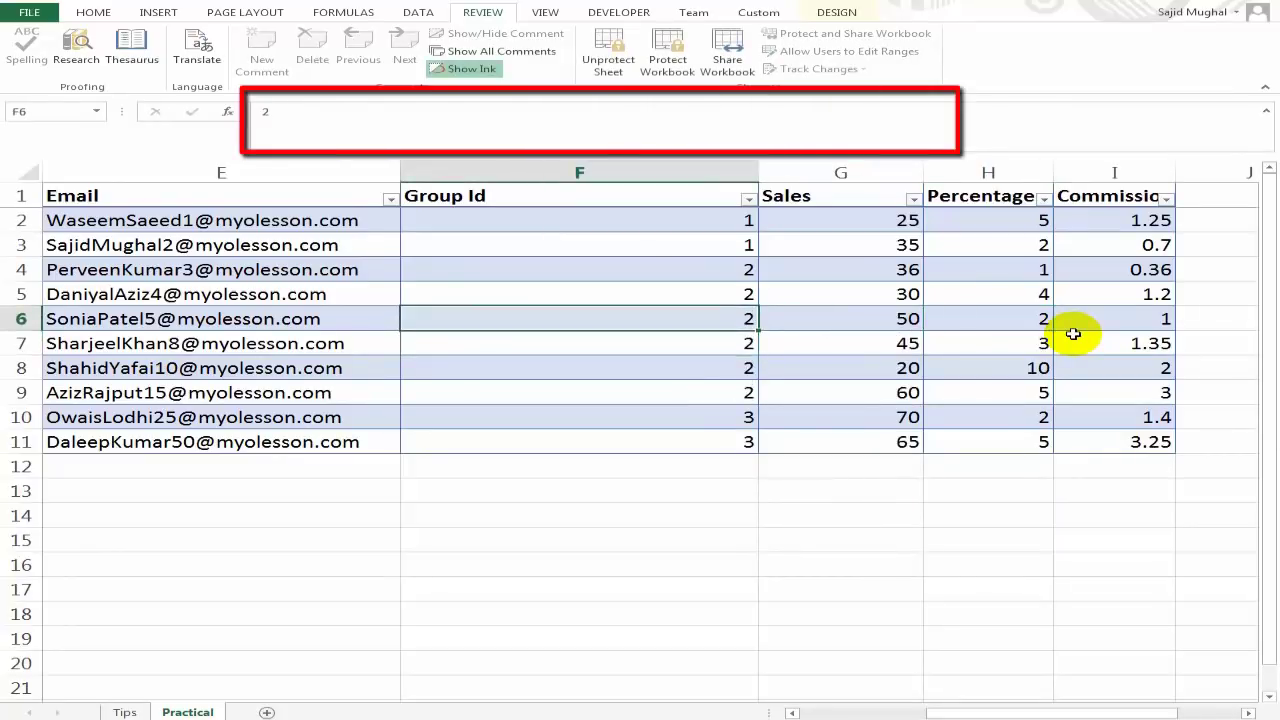
Show that I5's Commission formula is still visible in the formula bar, then begin unprotecting the sheet.
click(982, 294)
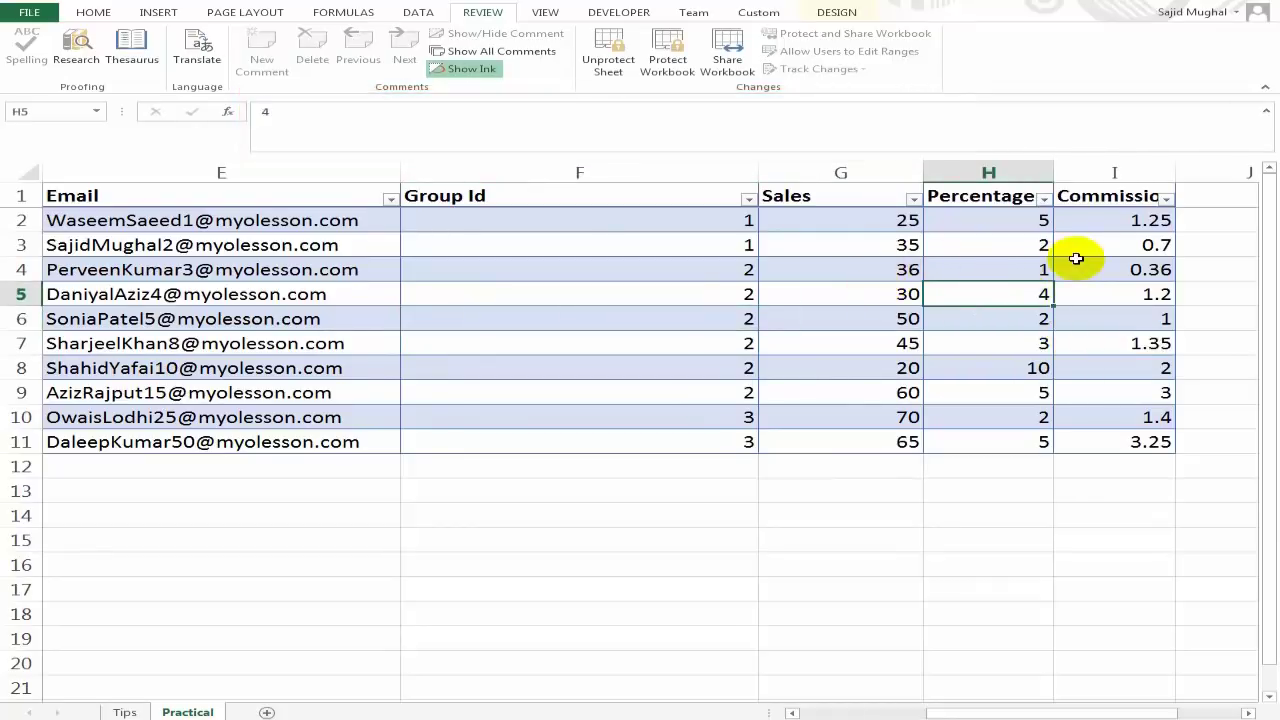
click(1111, 285)
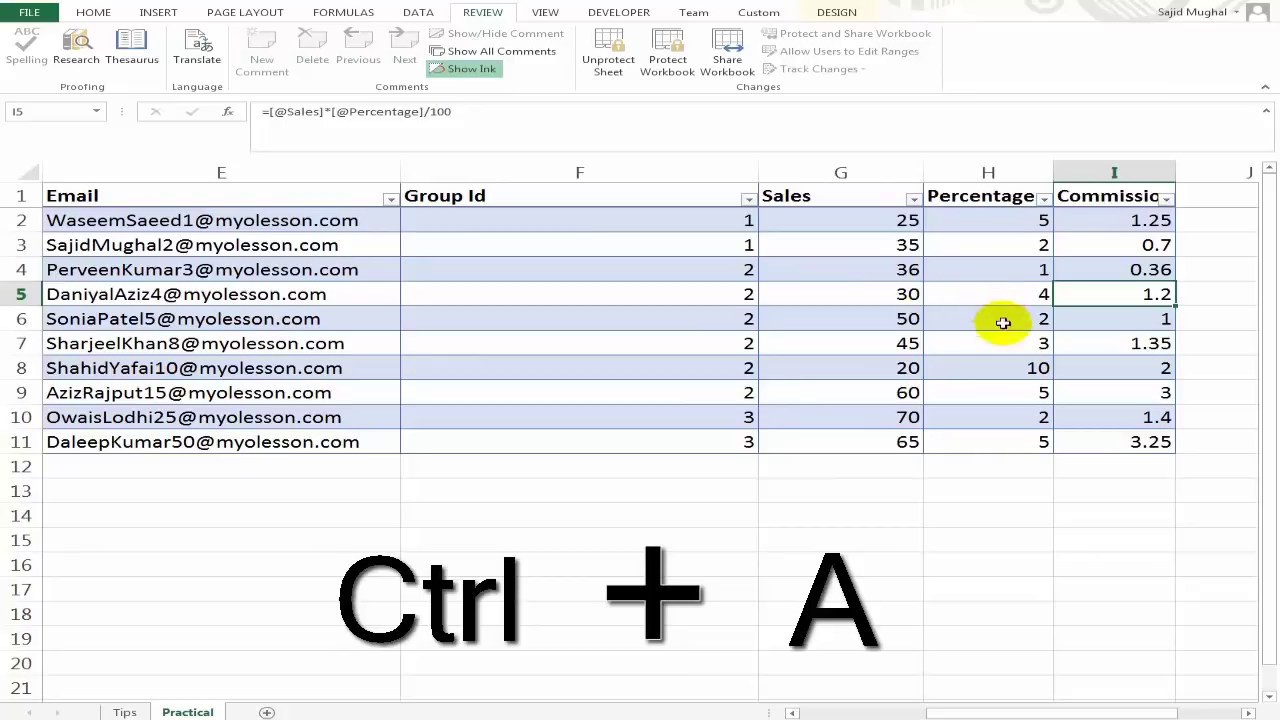
click(880, 280)
click(1075, 296)
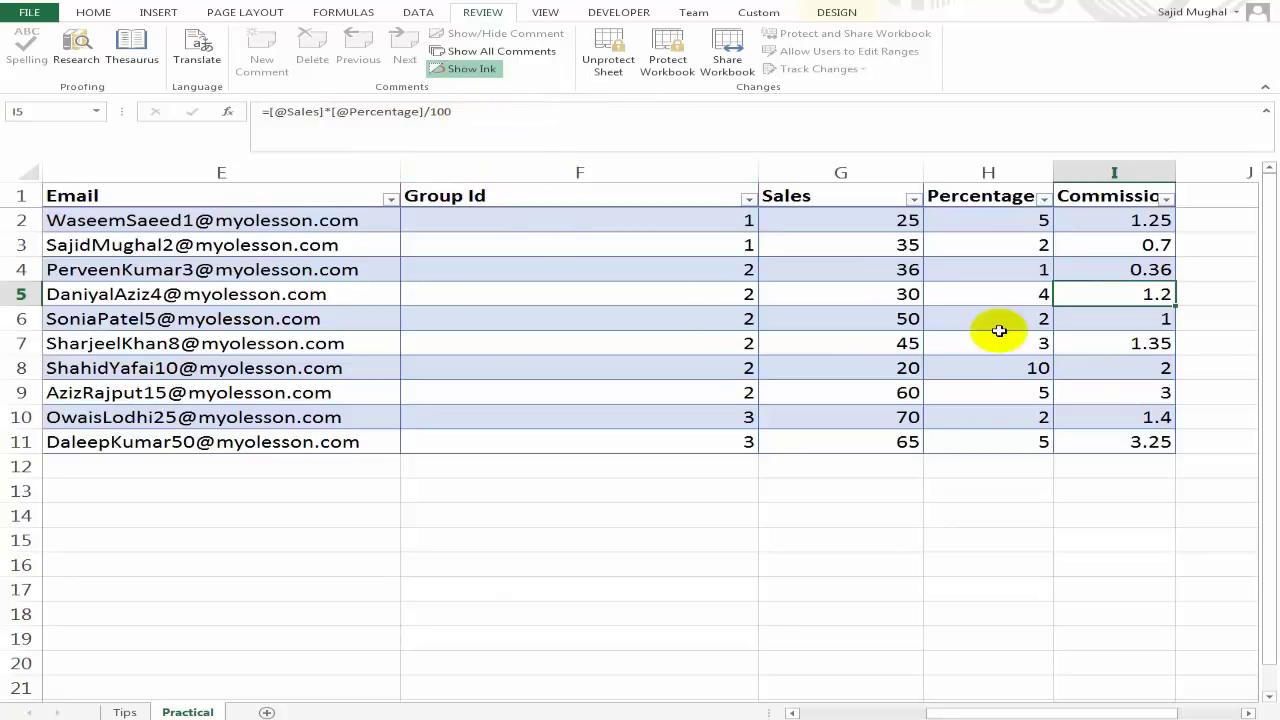
click(1108, 366)
click(1115, 288)
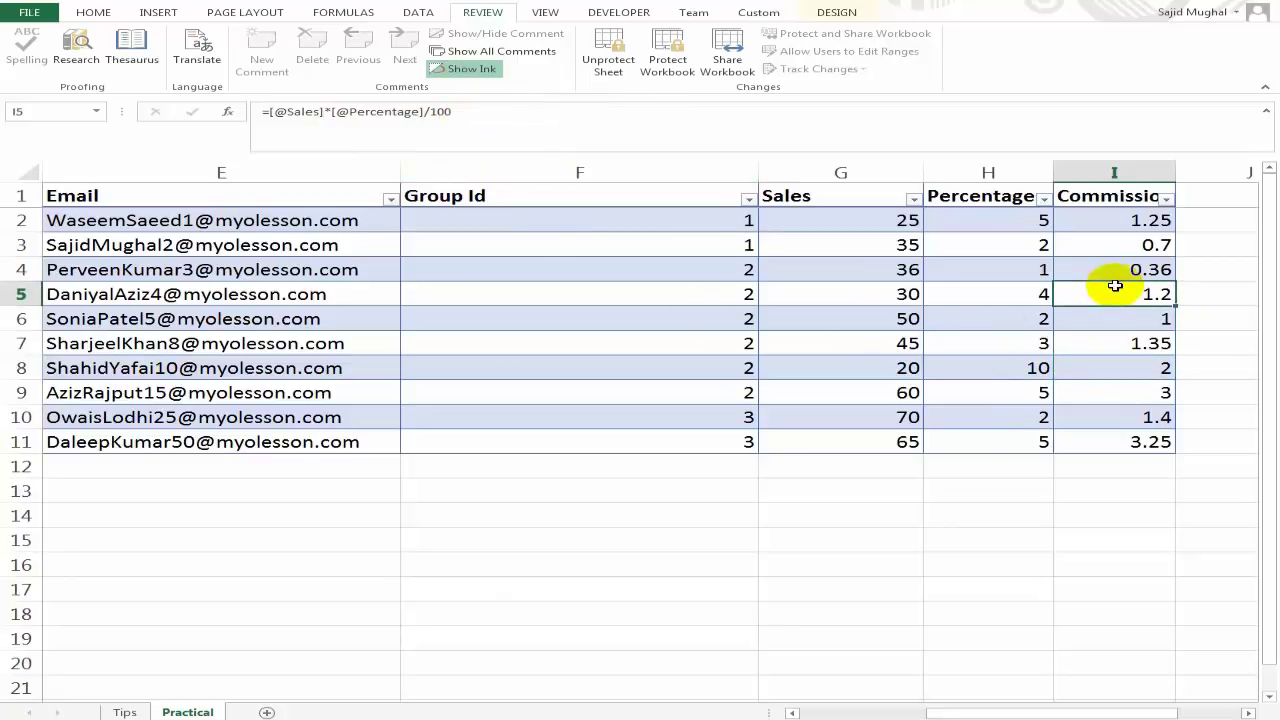
click(608, 62)
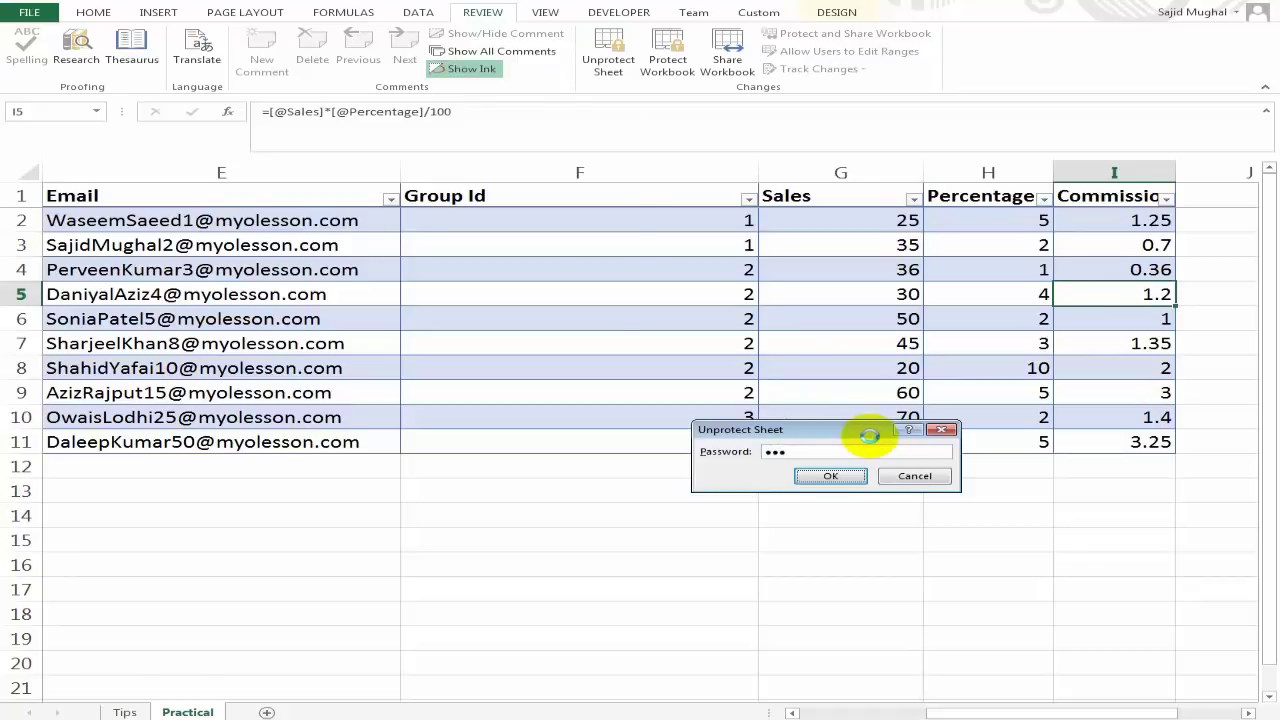
Unprotect the sheet, select all cells, and tick Hidden under Format Cells > Protection.
key(Return)
click(863, 367)
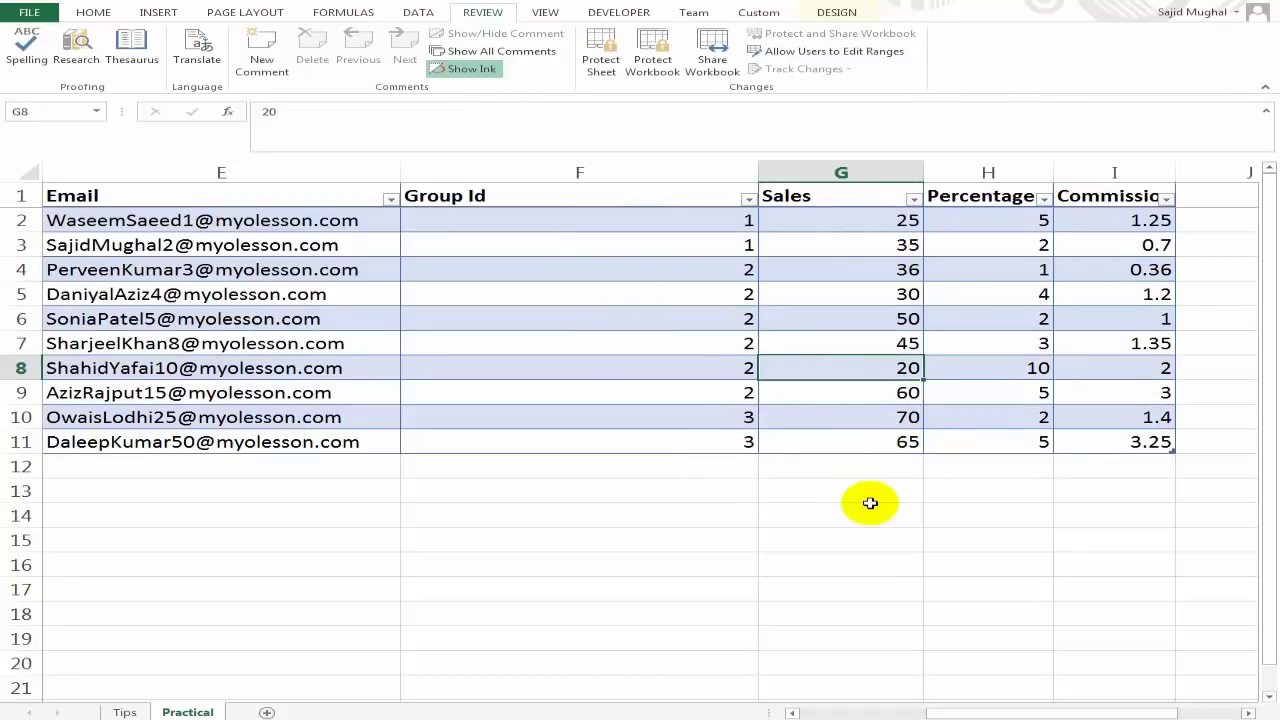
key(ctrl+a)
key(ctrl+a)
key(ctrl+a)
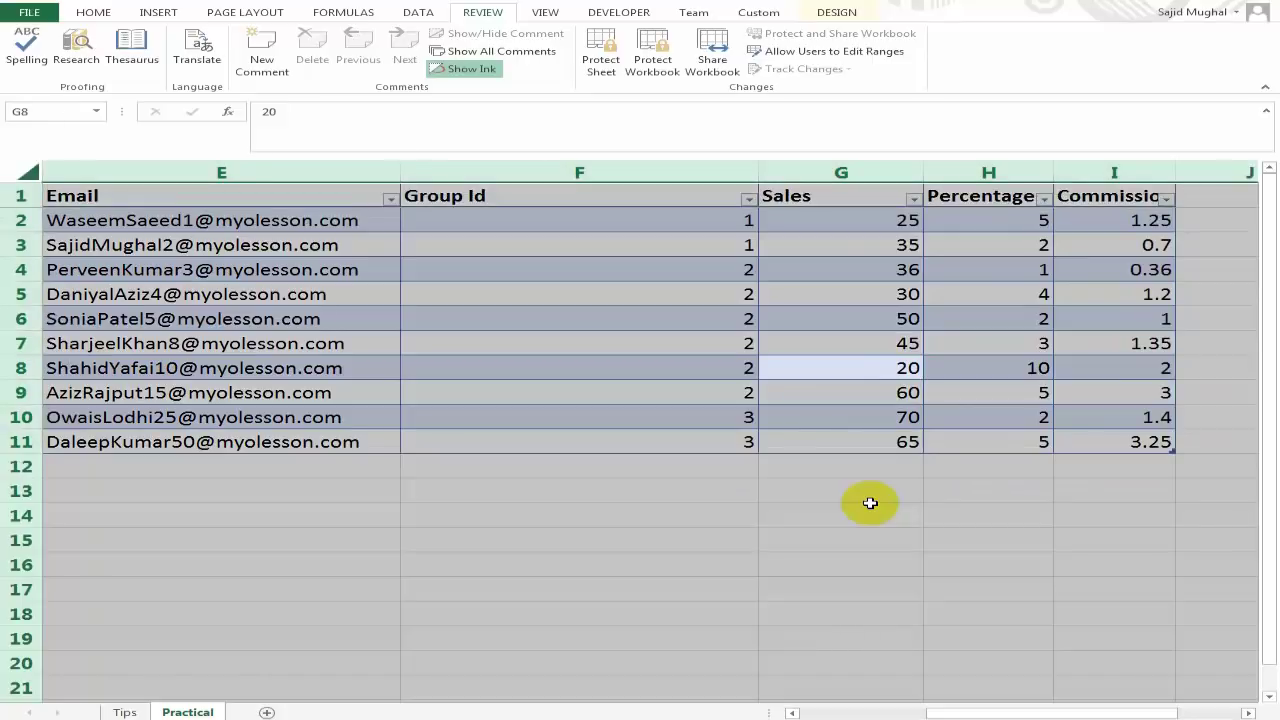
right_click(800, 320)
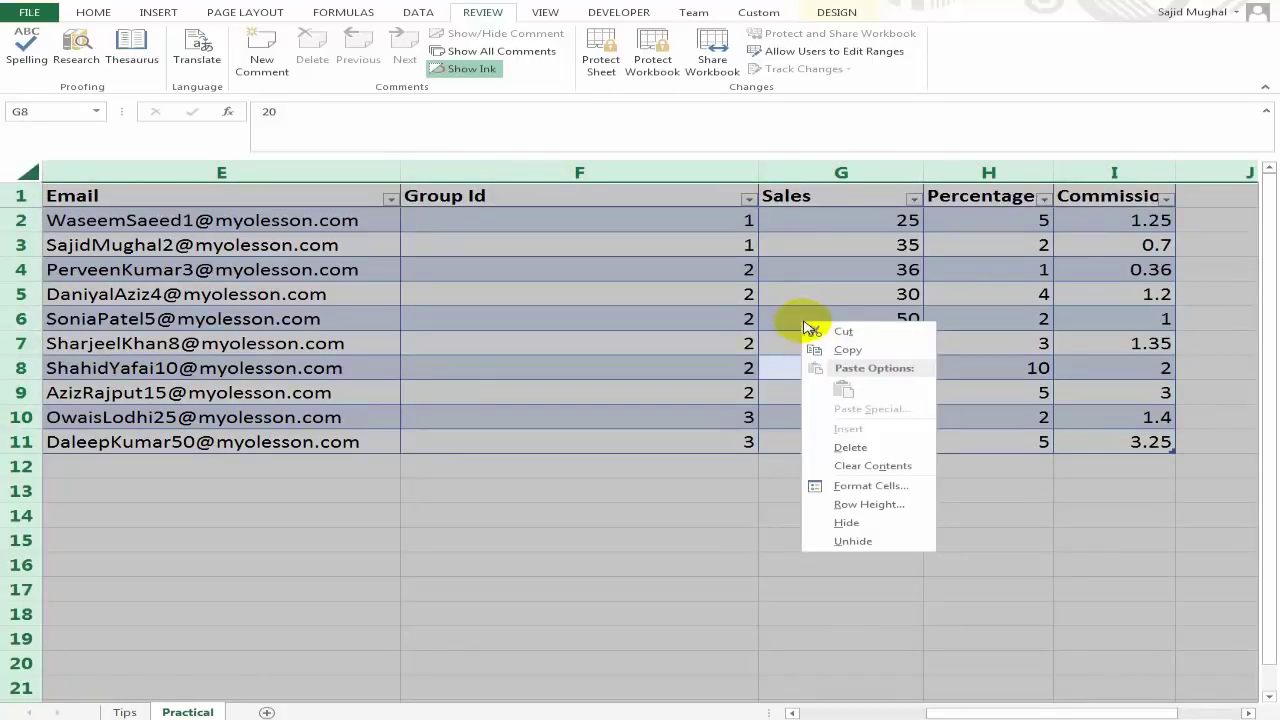
click(880, 486)
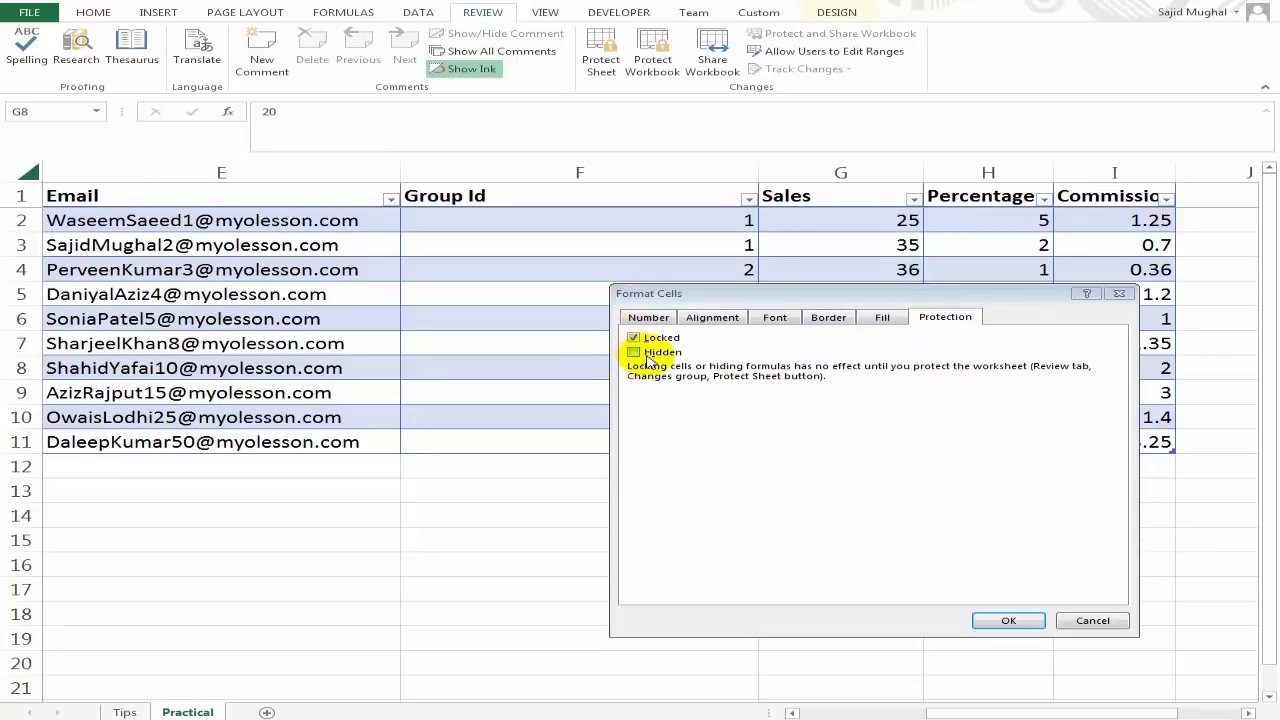
click(634, 353)
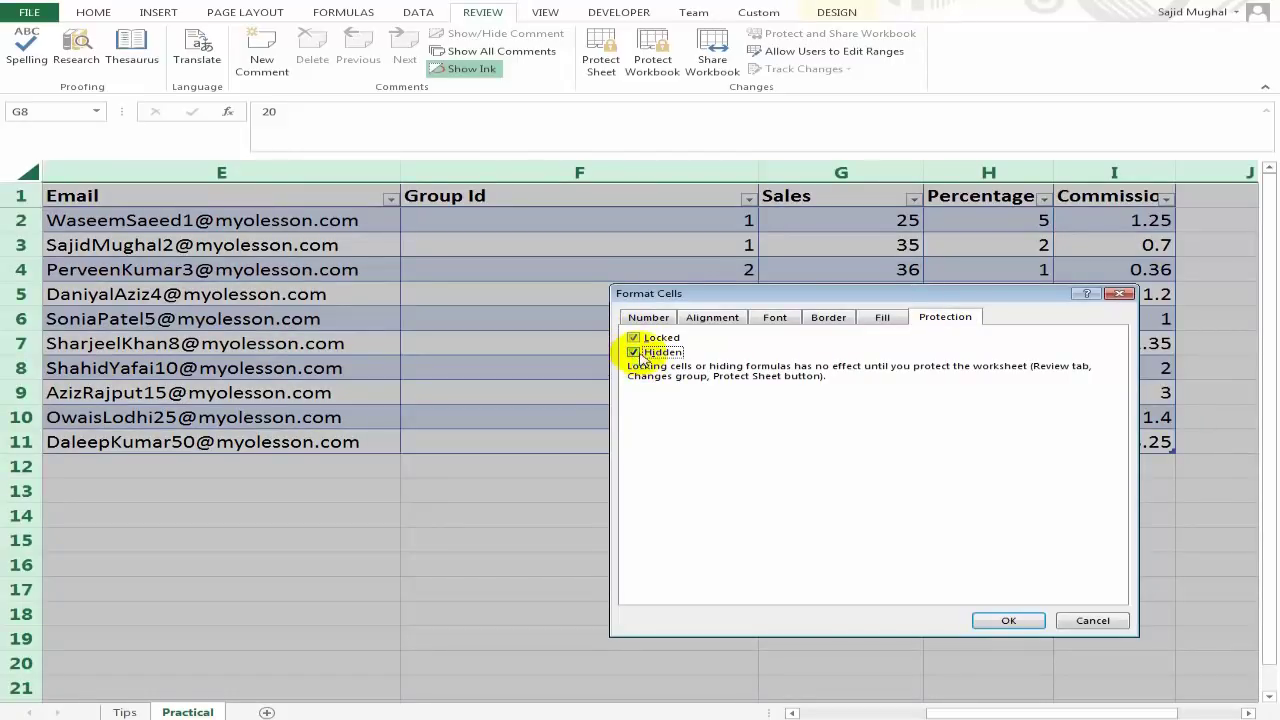
click(1007, 621)
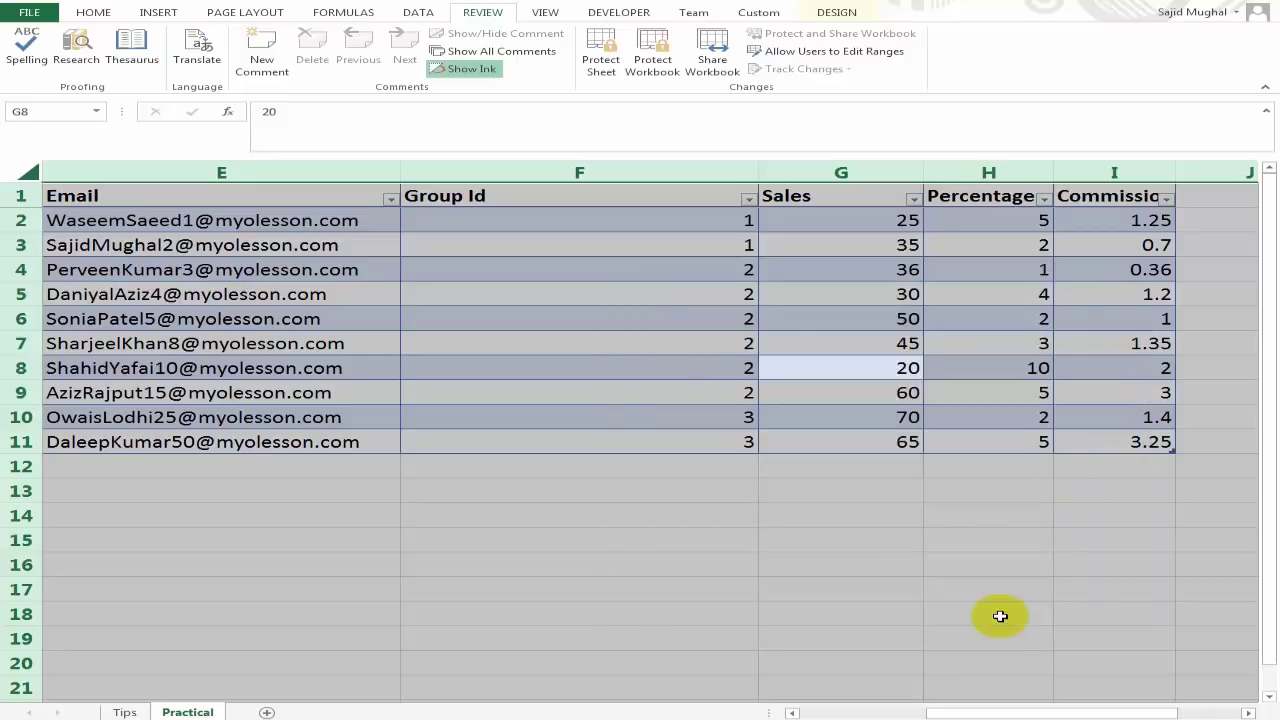
click(776, 392)
Protect the Practical sheet with the password, entered and confirmed.
click(606, 68)
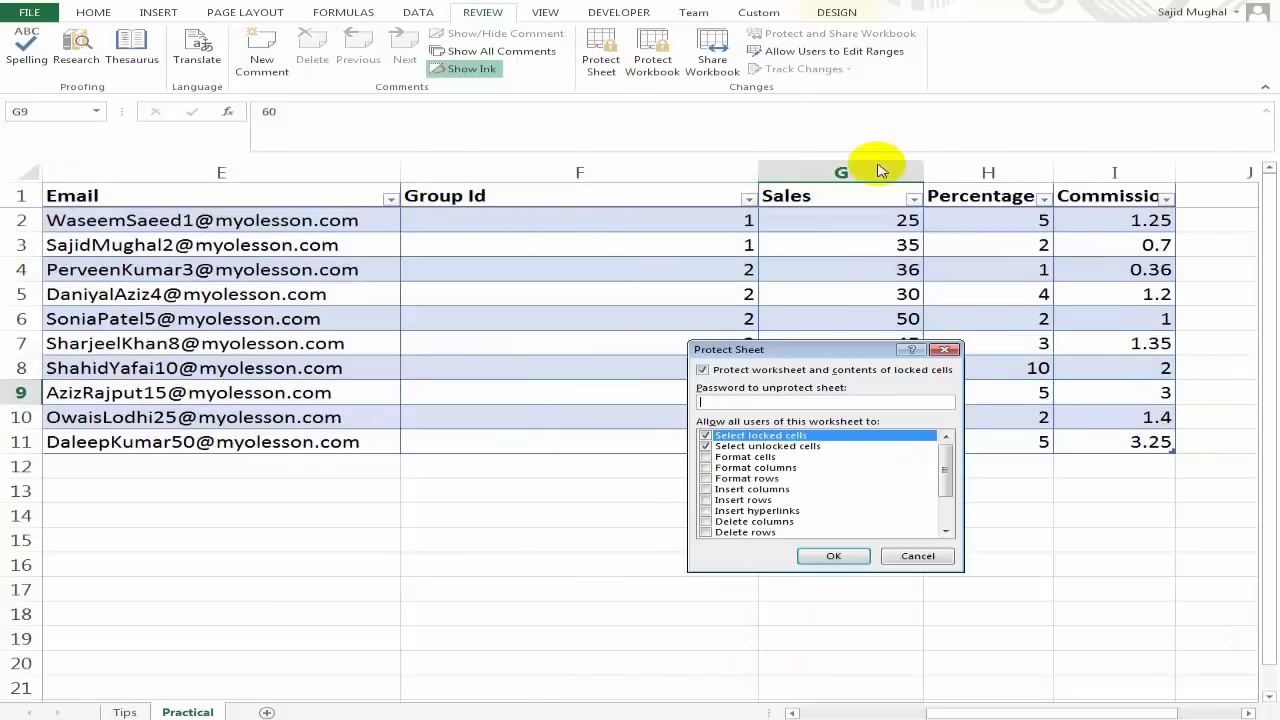
text(123)
key(Return)
text(1)
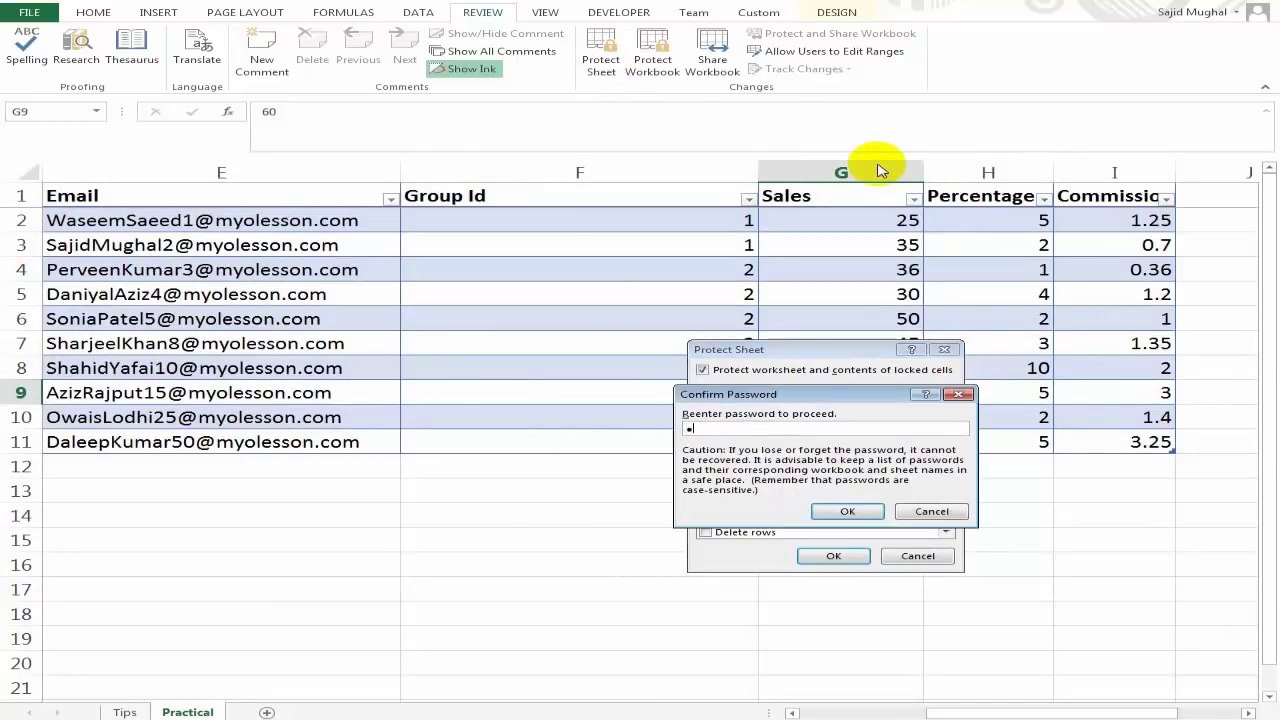
text(23)
key(Return)
key(Return)
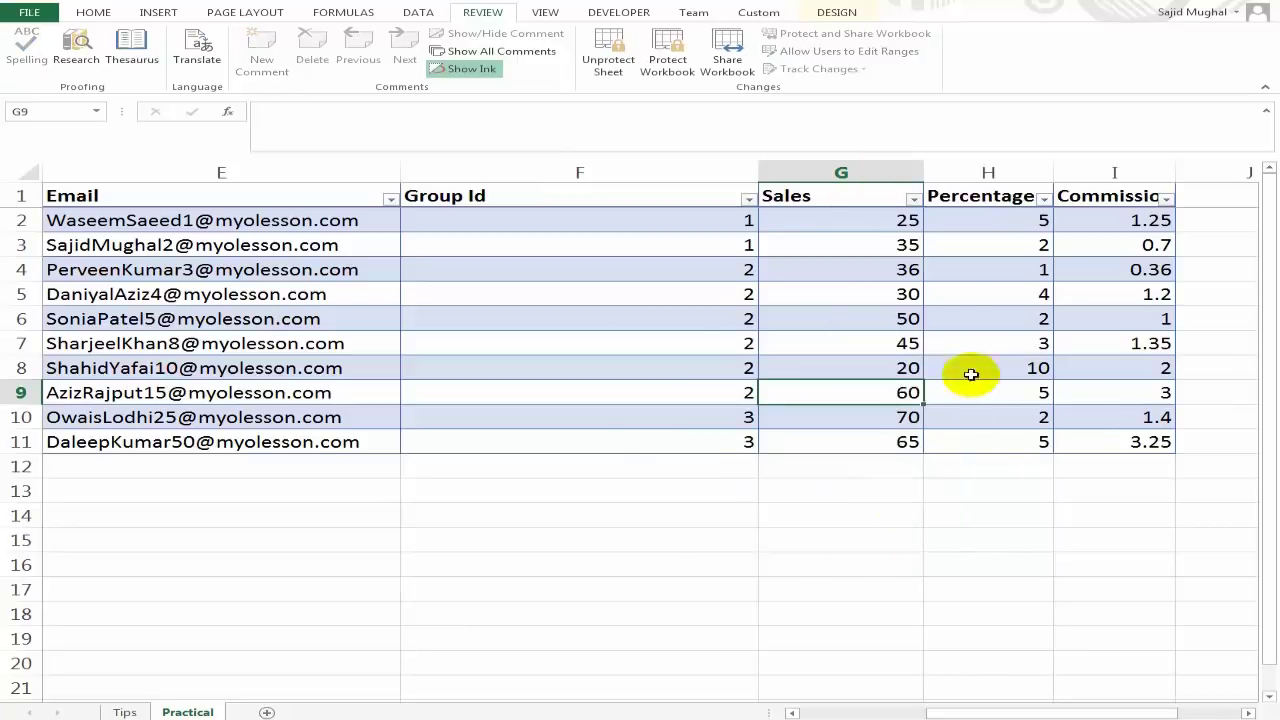
Verify that Commission cells I5, I7, I4 and I2 show no formula in the formula bar.
click(940, 345)
click(750, 296)
click(972, 298)
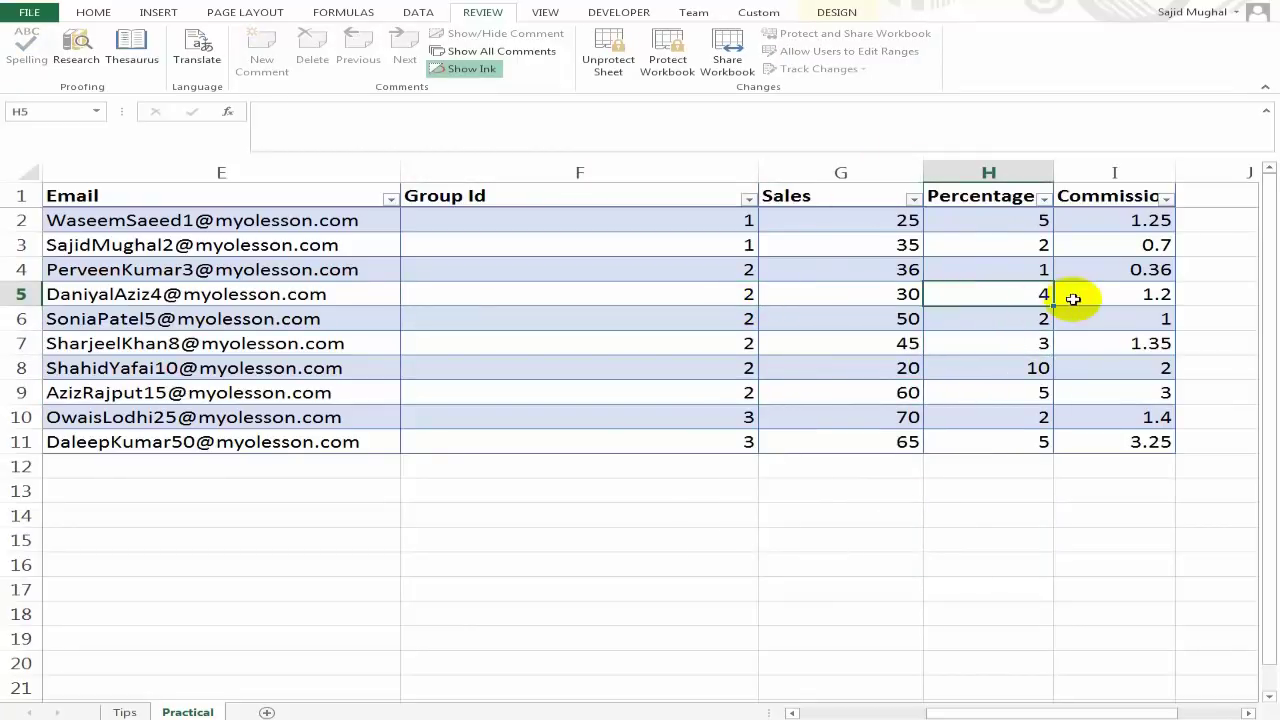
click(1076, 299)
click(1131, 340)
click(1124, 266)
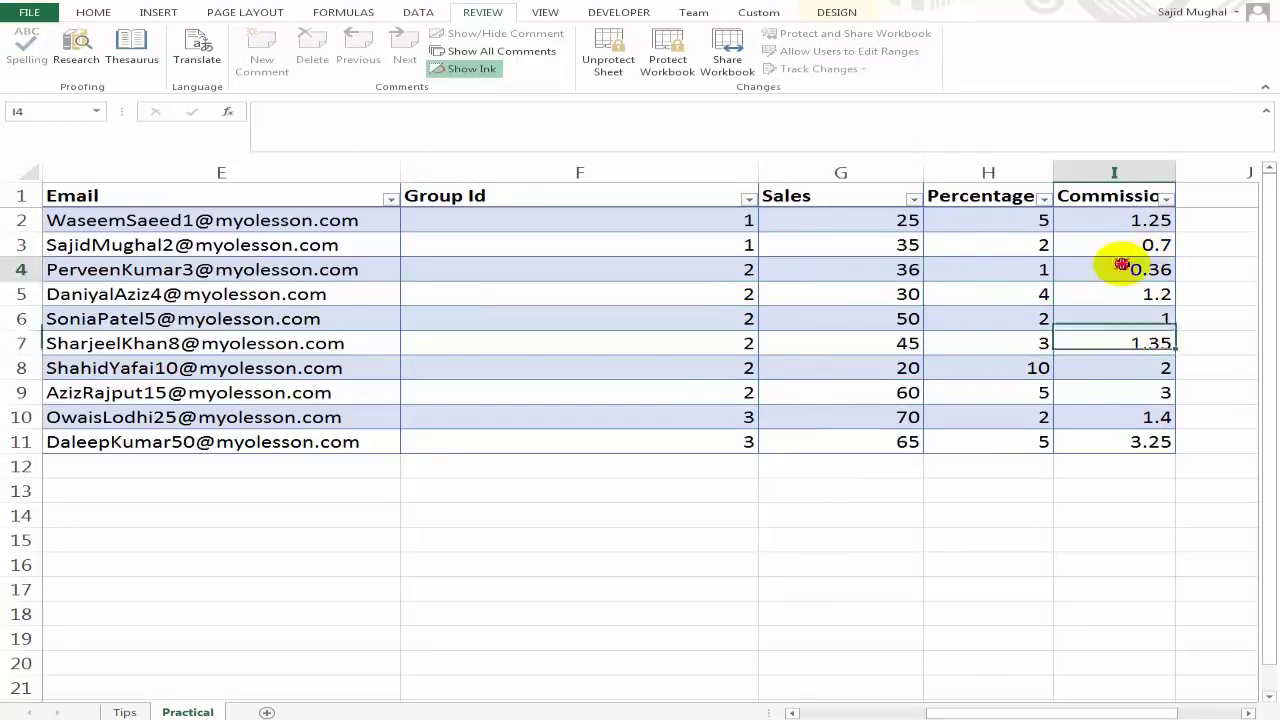
click(1132, 217)
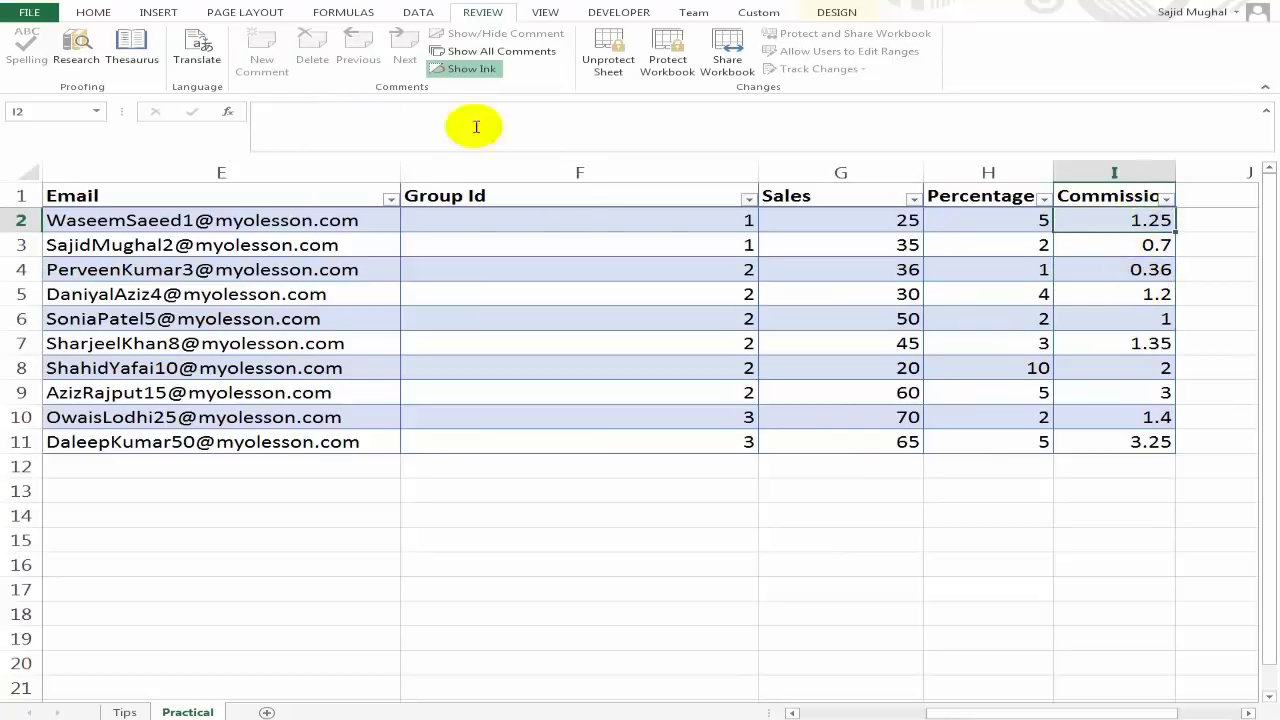
Check Commission cells I2 through I11 to confirm every formula stays hidden.
click(1155, 318)
click(1134, 394)
click(1143, 443)
click(1094, 343)
click(1096, 248)
click(1108, 220)
click(1096, 290)
click(1100, 388)
click(964, 344)
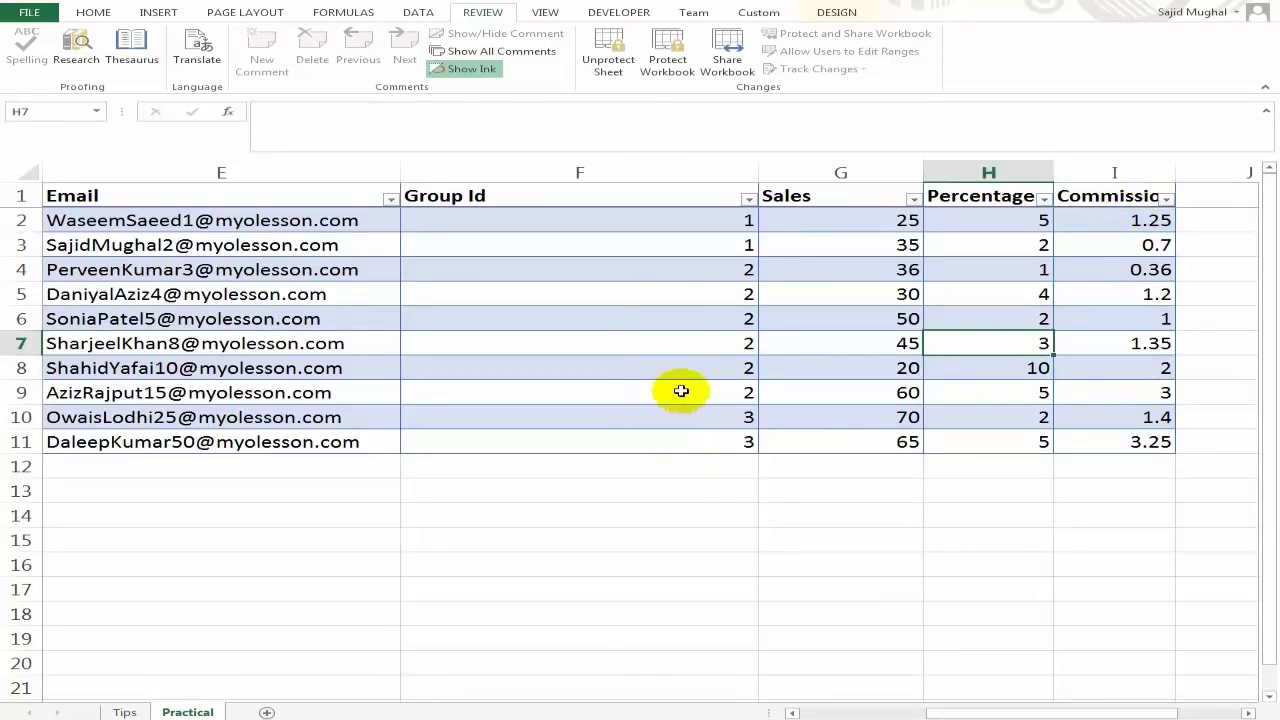
Scroll sideways across the protected sheet checking E, G and H cells, then show the Tips sheet.
drag(1066, 712, 1038, 712)
drag(870, 690, 857, 674)
click(651, 271)
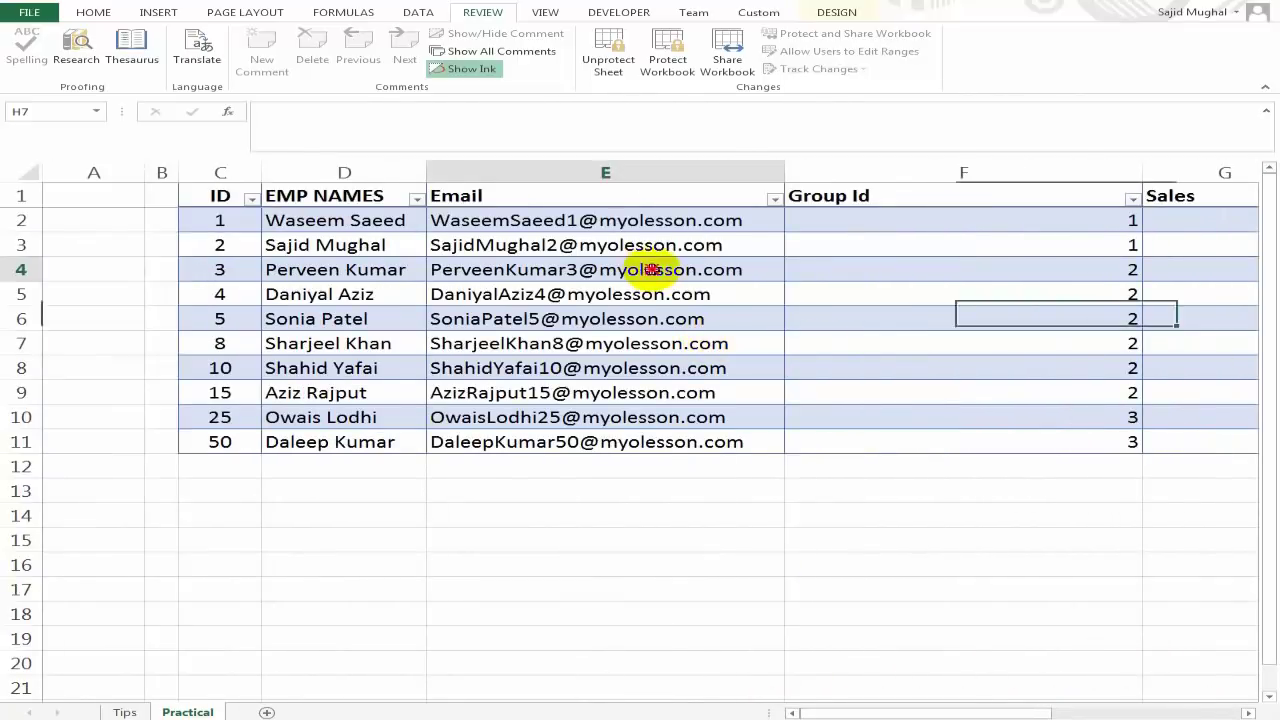
drag(910, 712, 1040, 712)
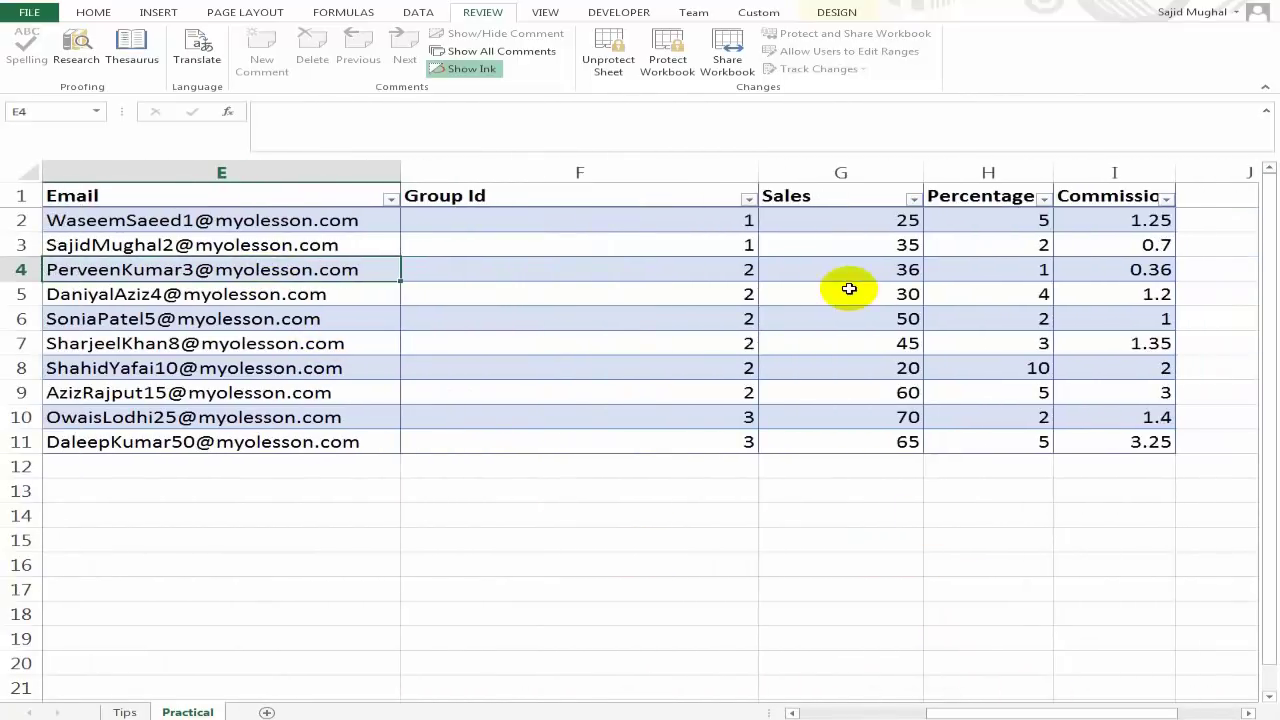
click(849, 289)
click(858, 316)
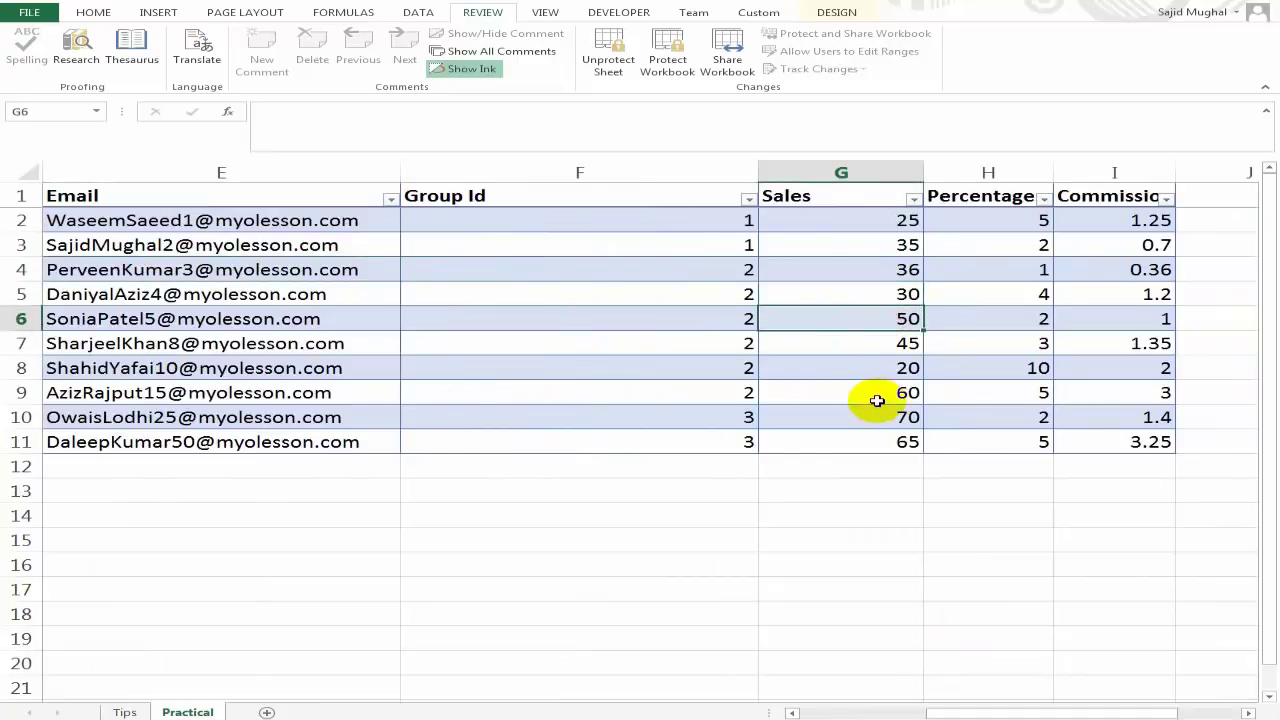
click(380, 314)
click(986, 340)
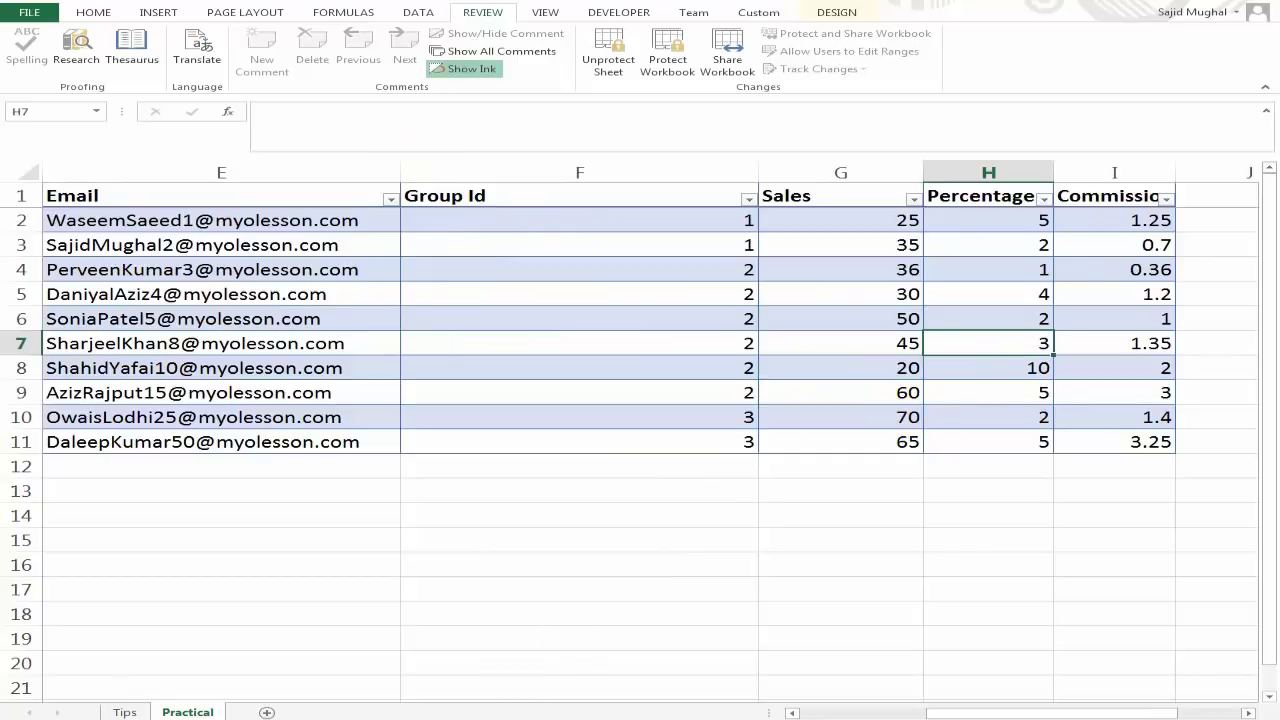
click(125, 712)
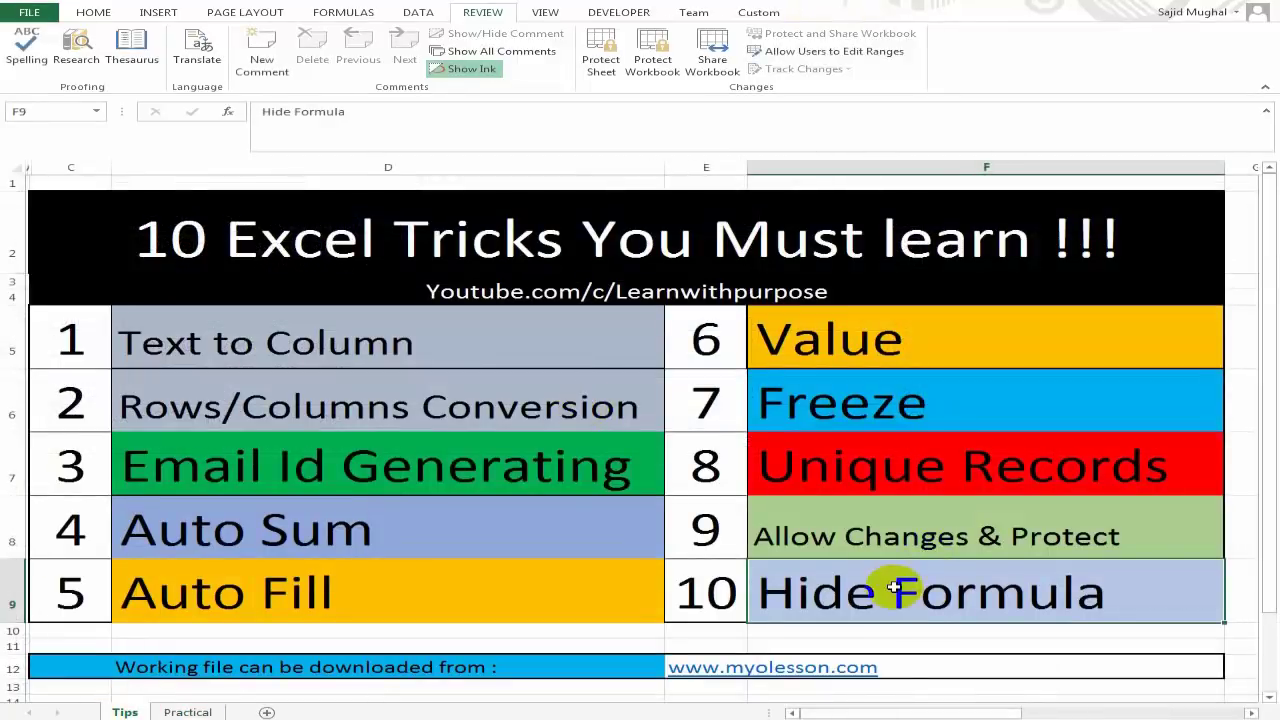
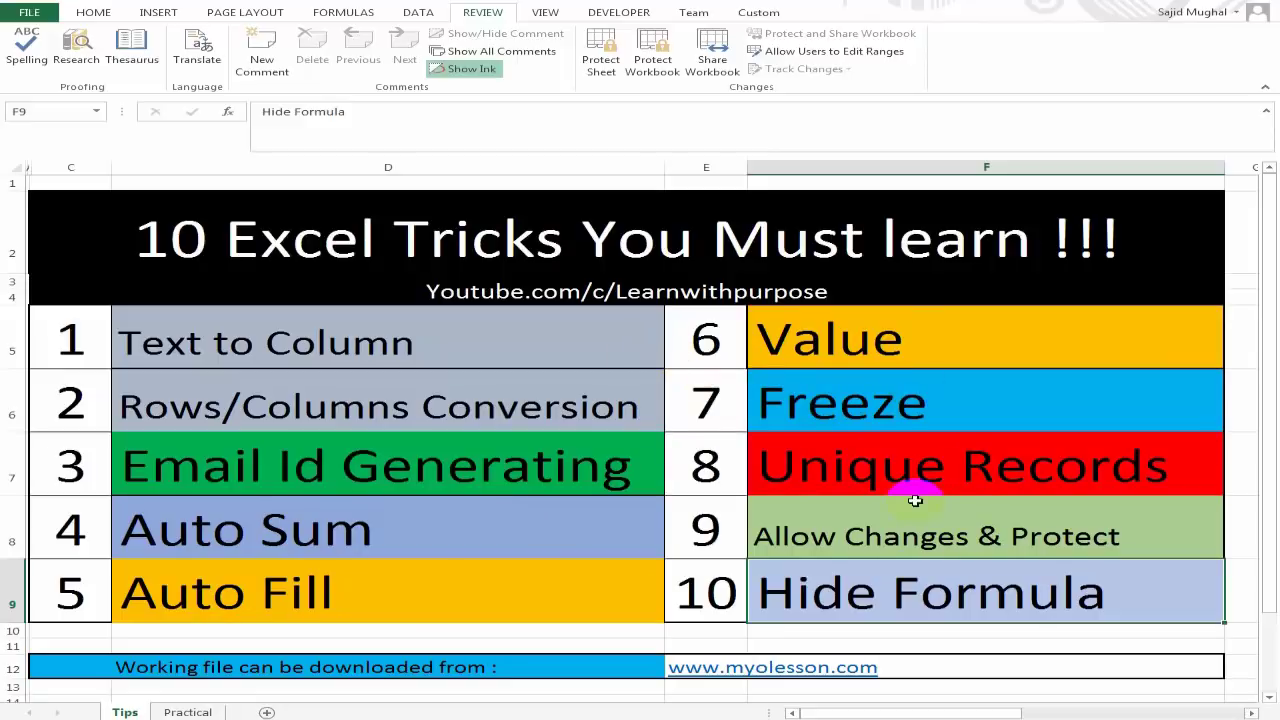
Review the Value, Freeze, Allow Changes & Protect, Unique Records, Rows/Columns Conversion and Text to Column tricks.
click(920, 346)
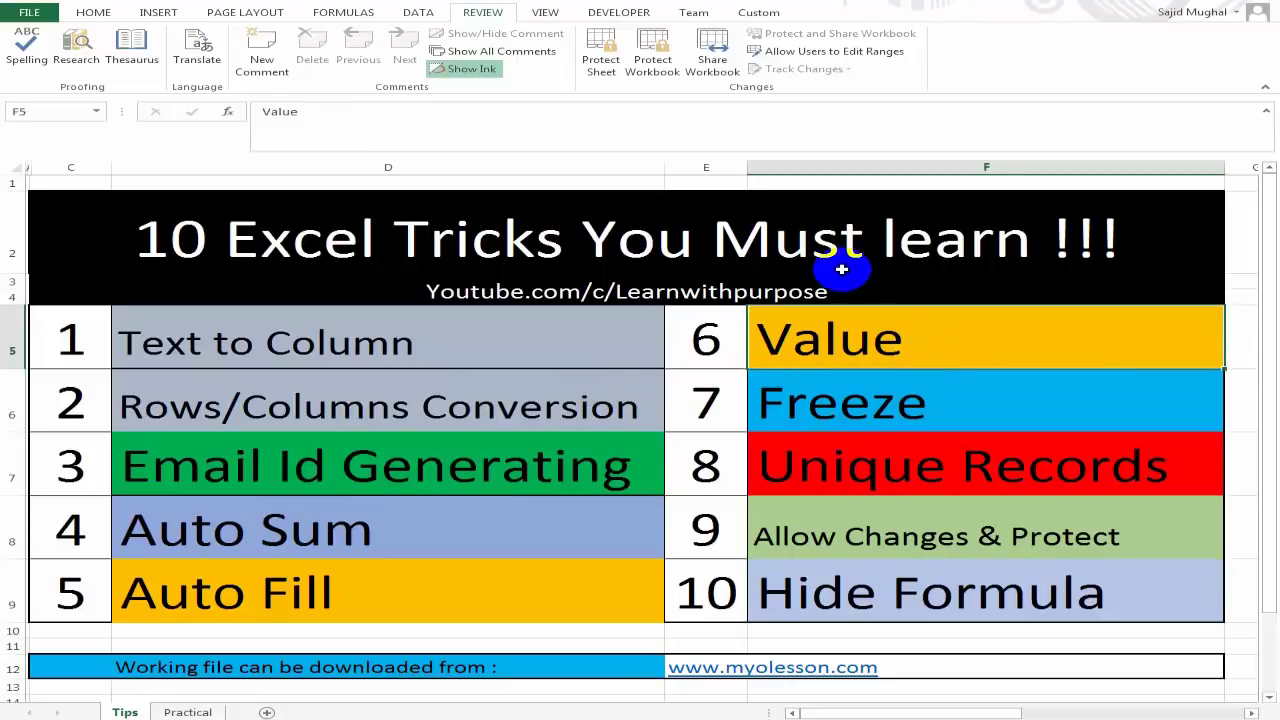
click(950, 410)
click(962, 535)
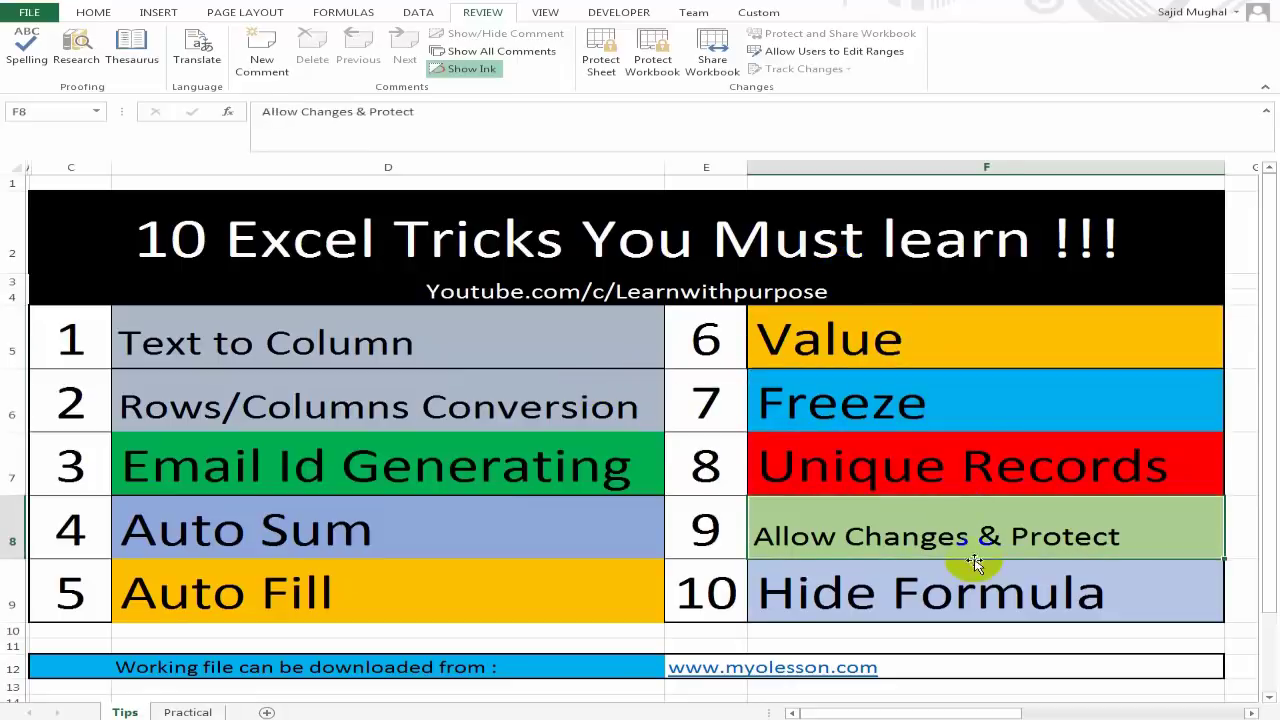
click(942, 465)
click(546, 406)
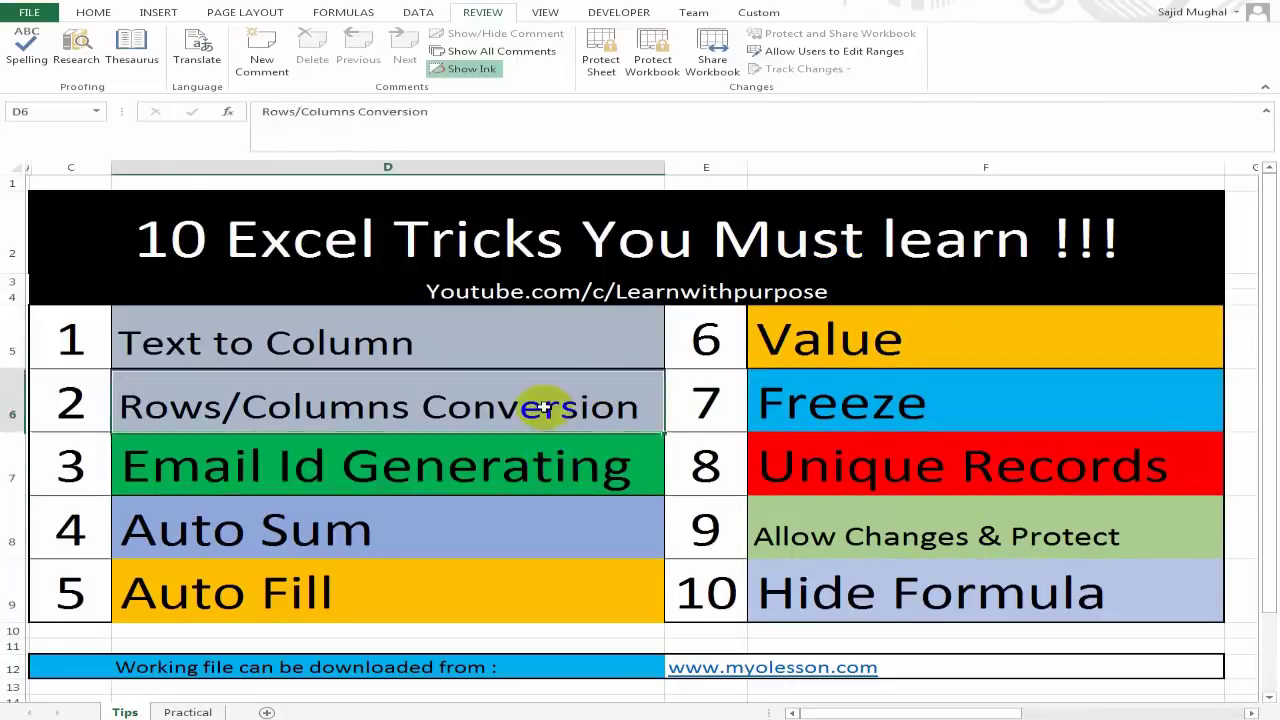
click(569, 336)
Go over Freeze, Value, Unique Records, Allow Changes & Protect, Hide Formula, Auto Fill and Auto Sum again.
click(866, 398)
click(943, 355)
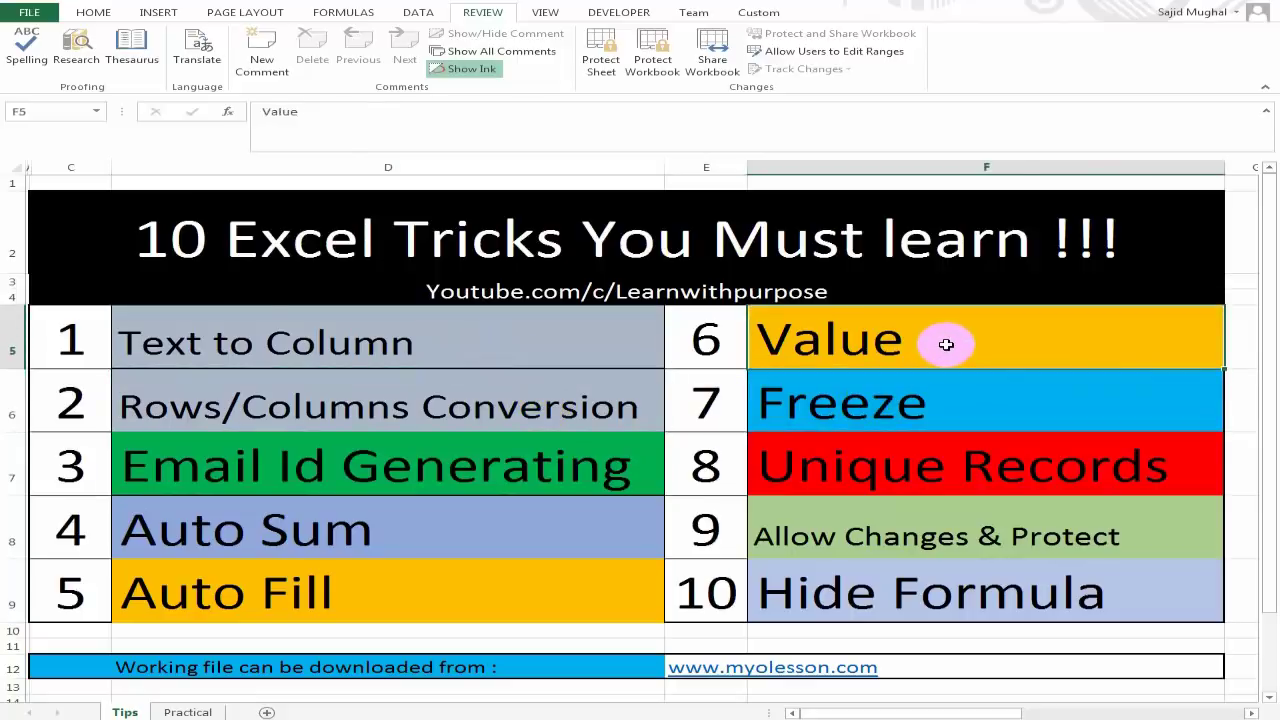
click(980, 466)
click(929, 548)
click(939, 583)
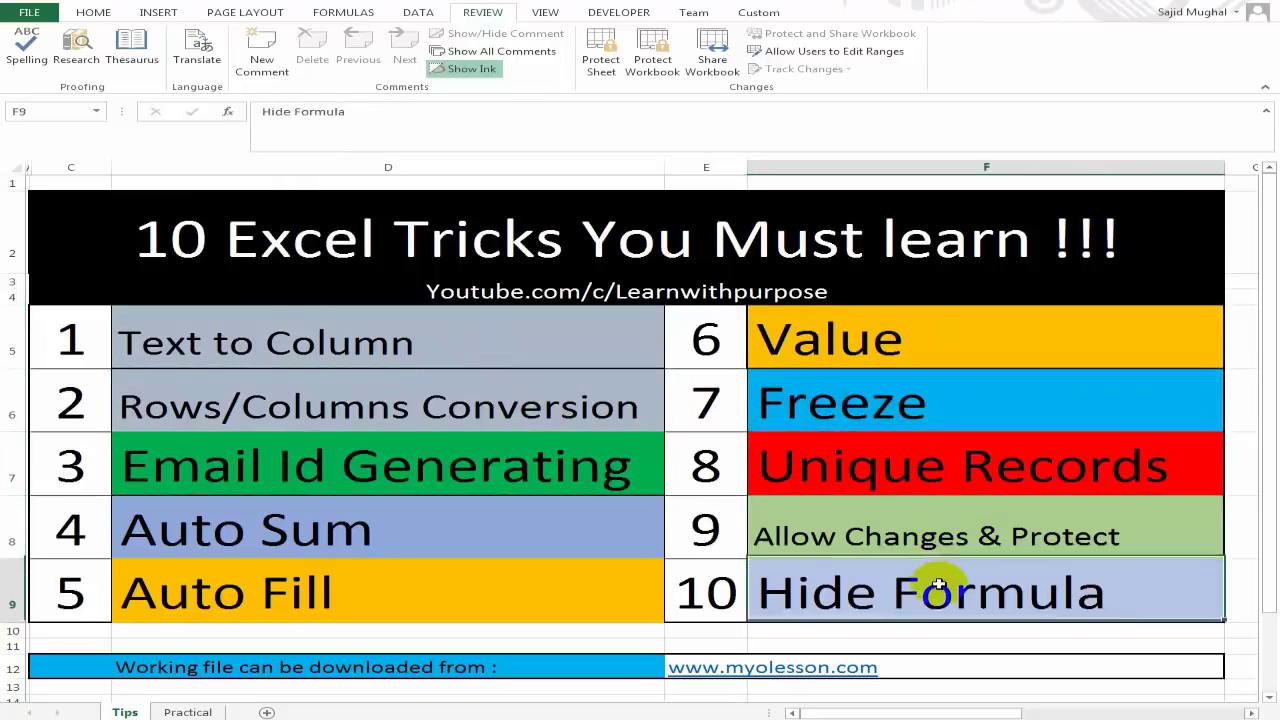
click(562, 587)
click(509, 513)
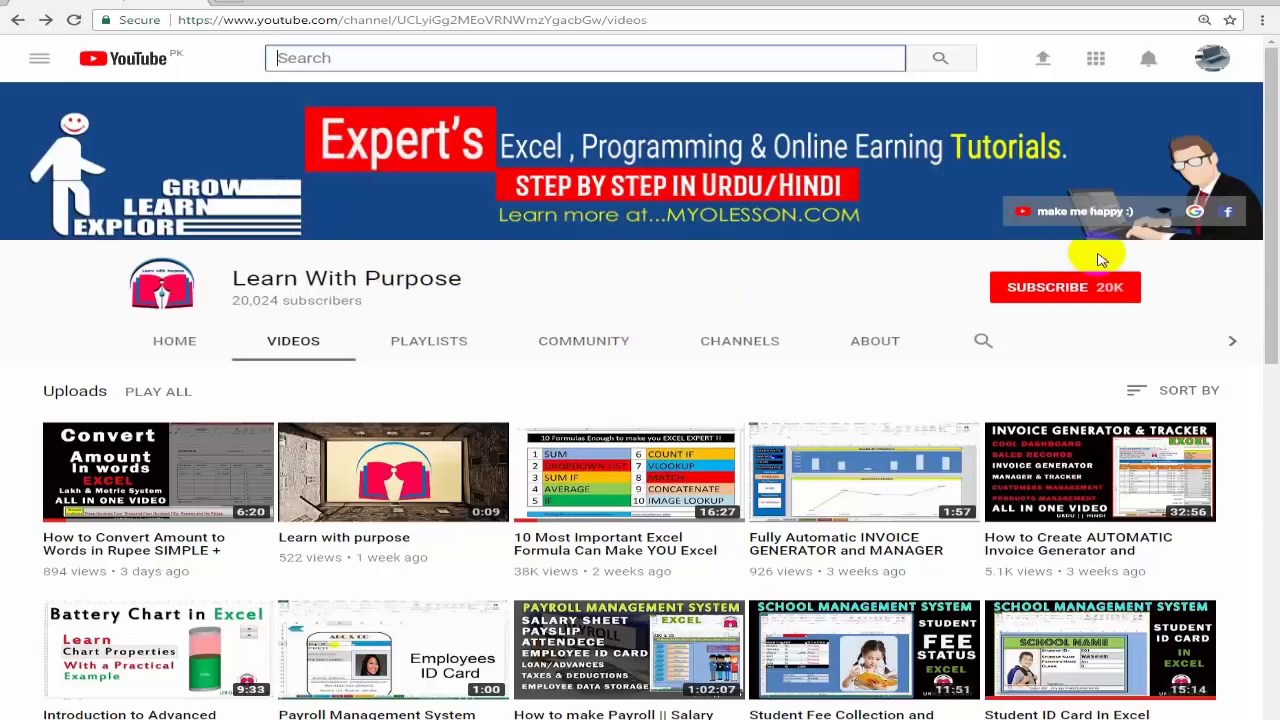
Subscribe to Learn With Purpose (now SUBSCRIBED 20K) and browse its uploaded Excel tutorial videos.
click(1062, 290)
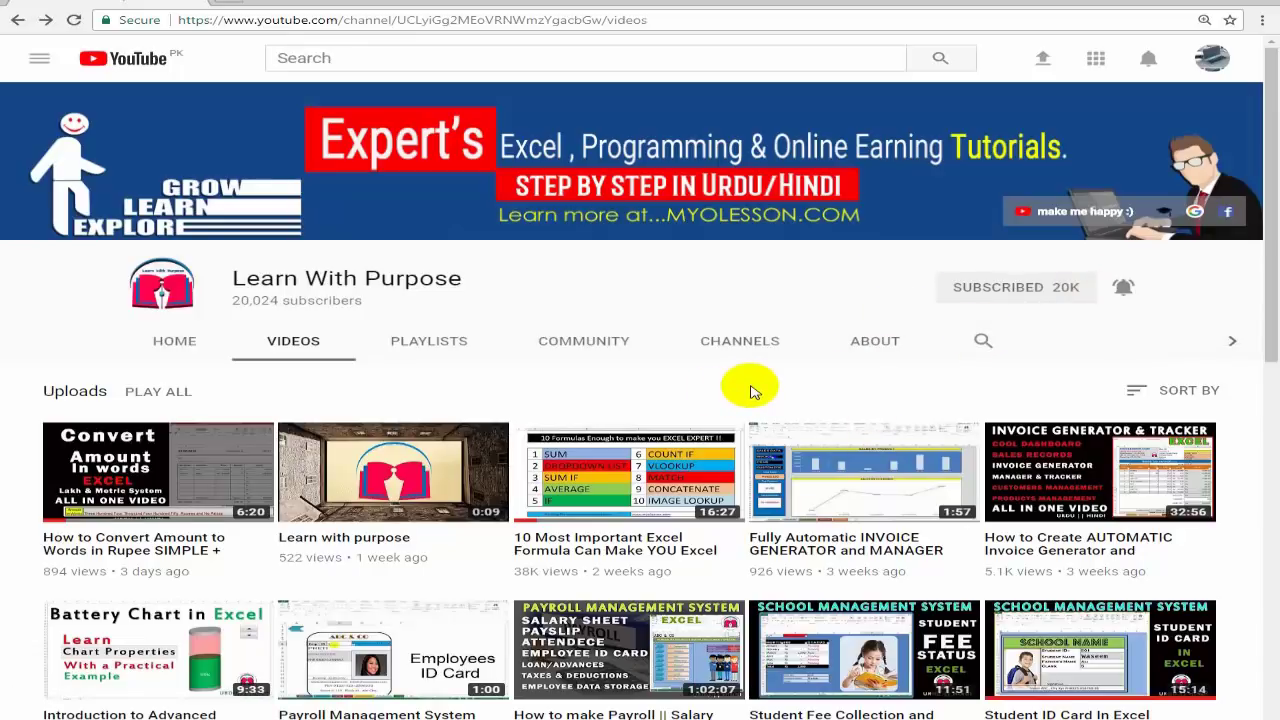
scroll(753, 392, down, 1)
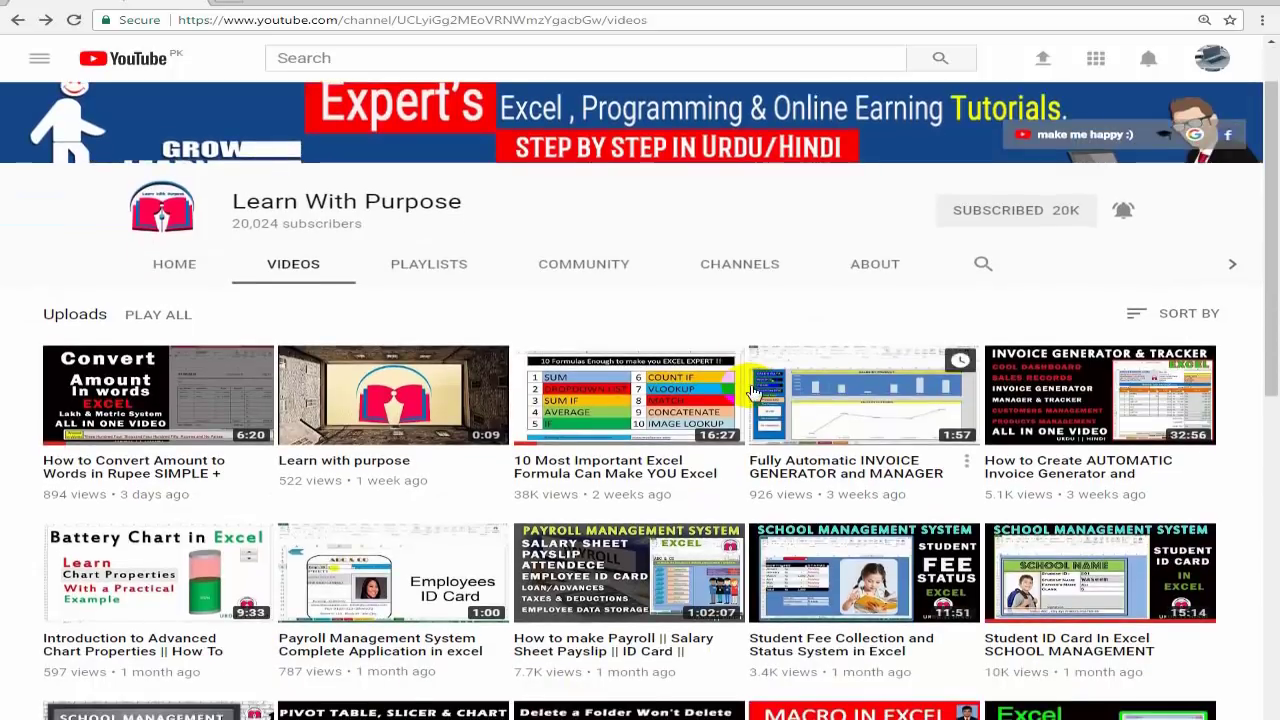
scroll(753, 392, down, 2)
scroll(700, 330, up, 2)
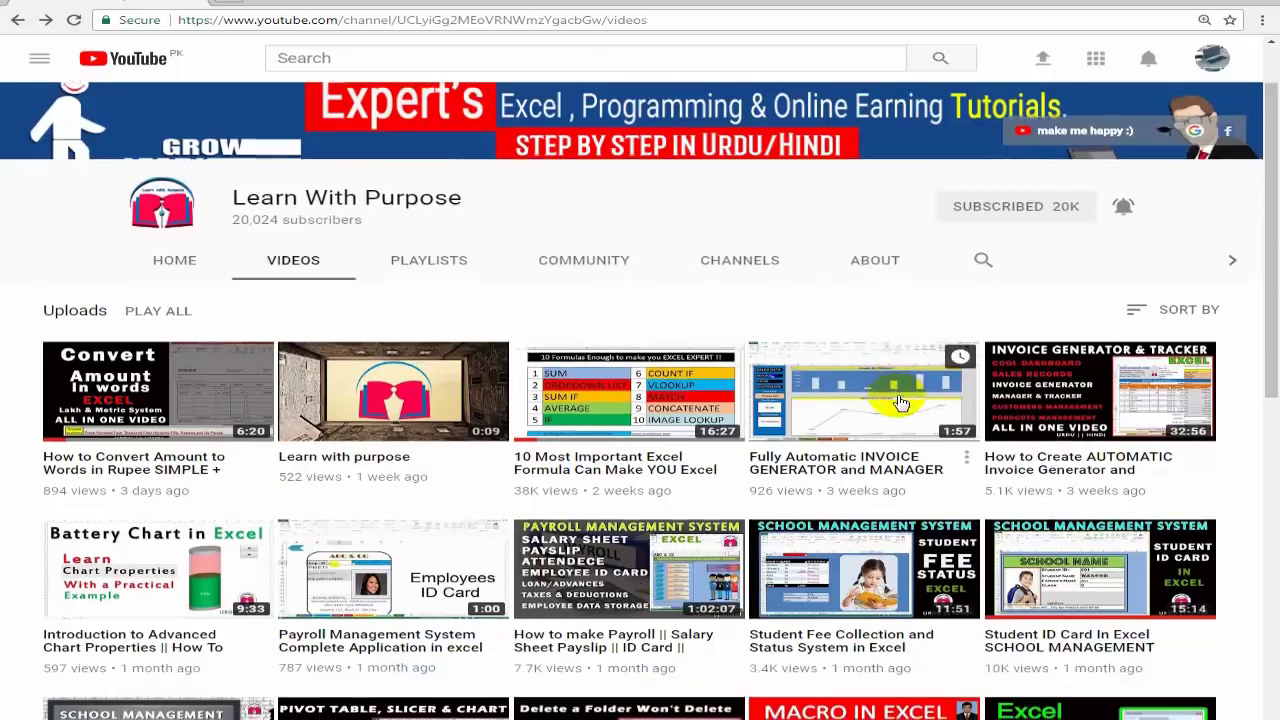
scroll(900, 402, down, 2)
scroll(900, 402, down, 2)
scroll(894, 420, up, 5)
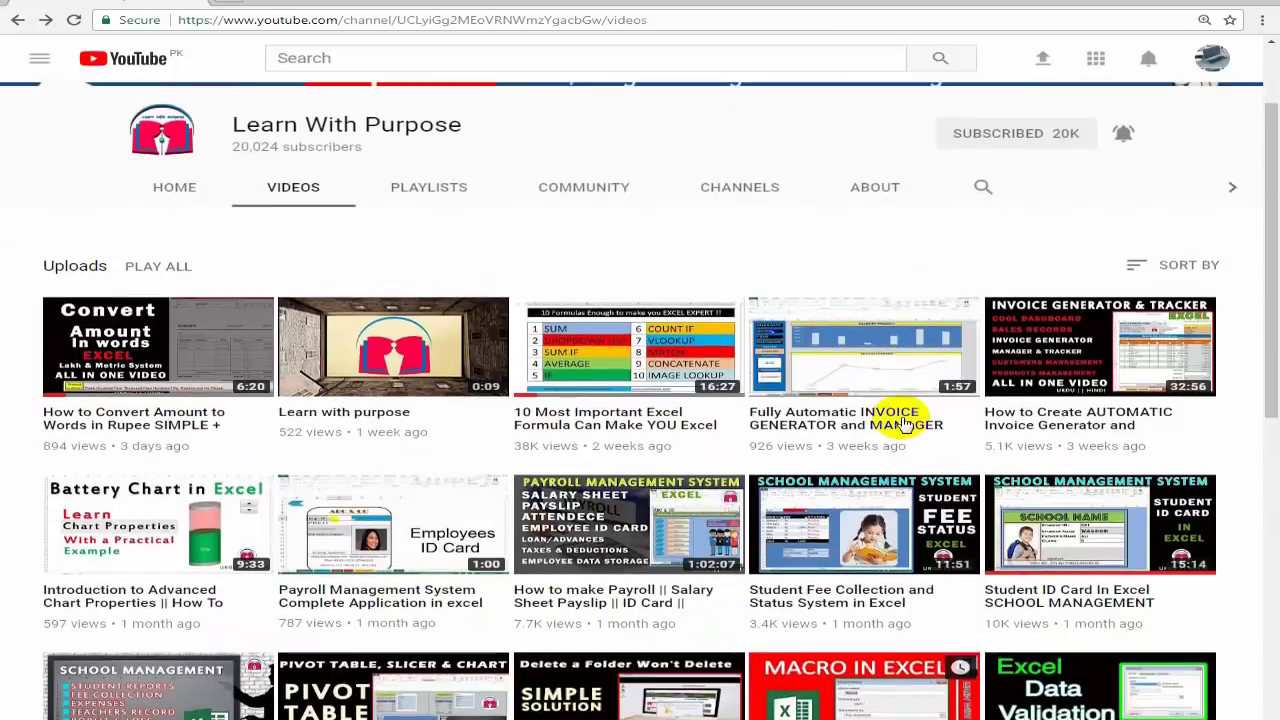